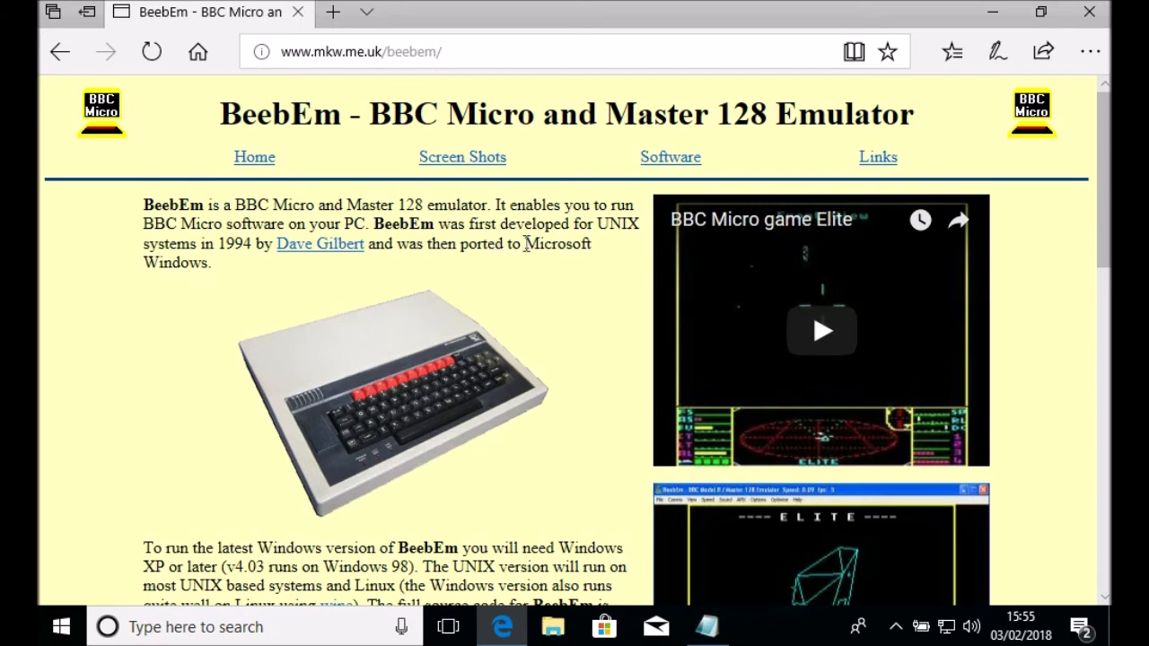
Download the BeebEm414.exe installer for Windows, run it, and allow it to make changes to the device
{"action": "scroll", "coordinate": [526, 244], "scroll_direction": "down", "scroll_amount": 5}
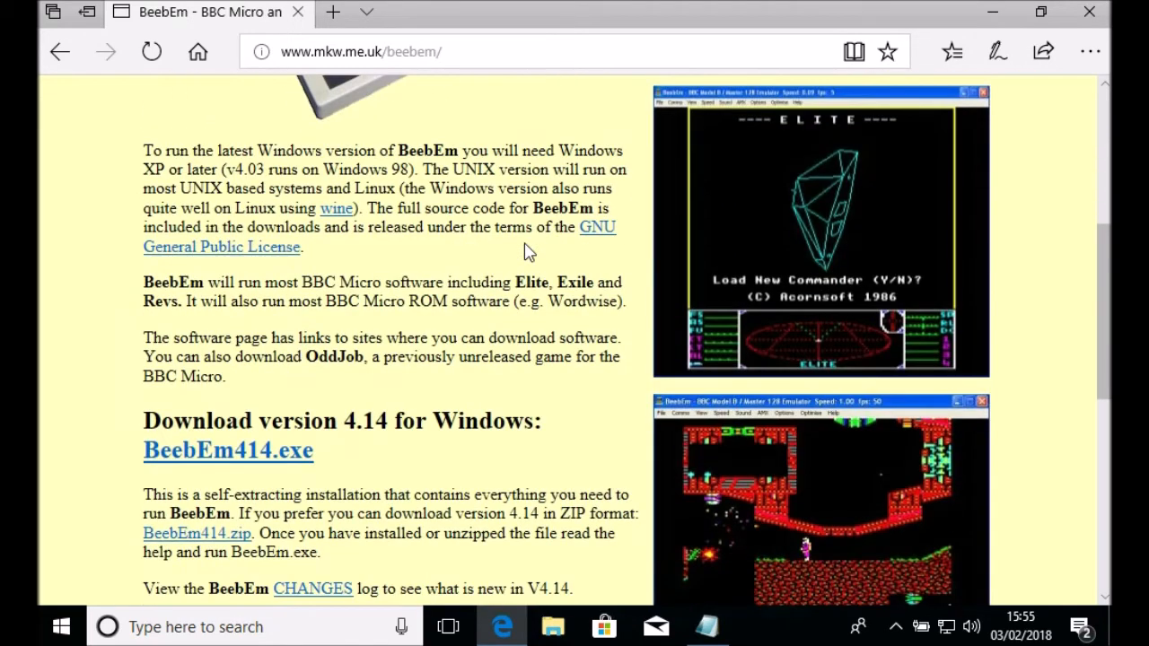
{"action": "left_click", "coordinate": [254, 460]}
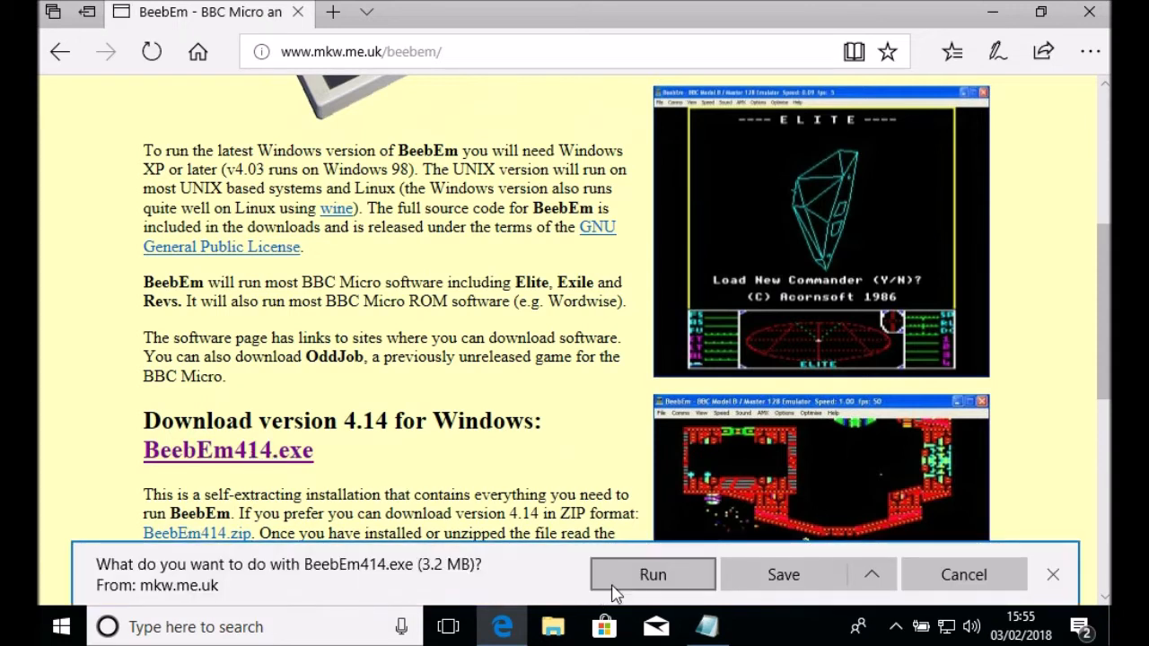
{"action": "left_click", "coordinate": [628, 579]}
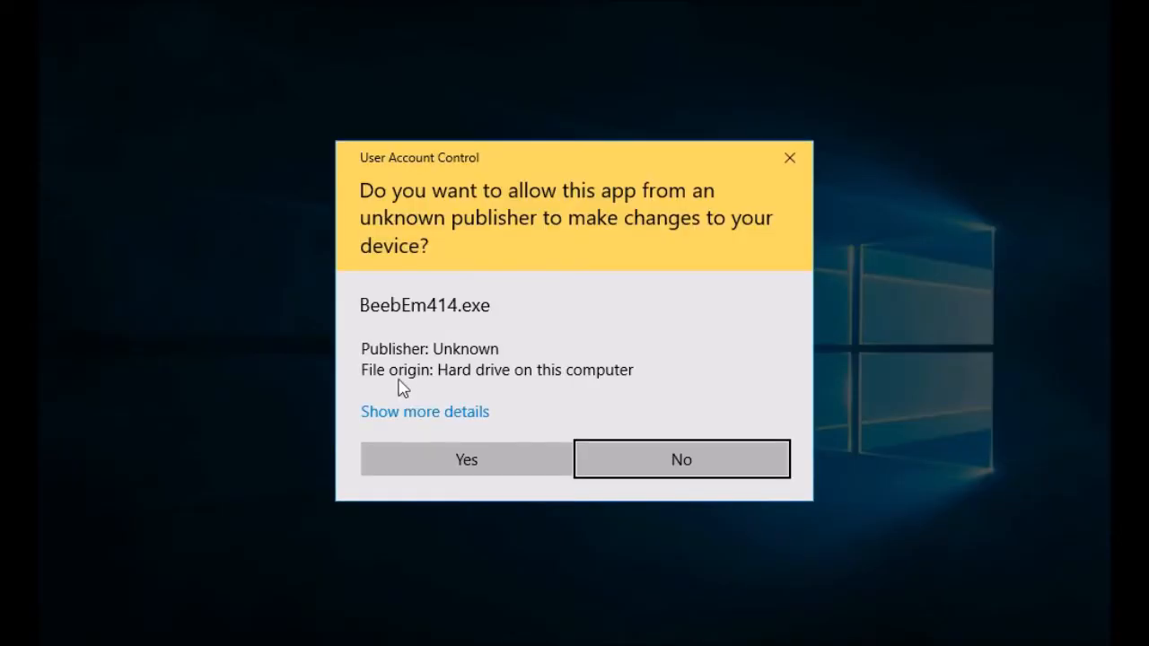
{"action": "left_click", "coordinate": [443, 459]}
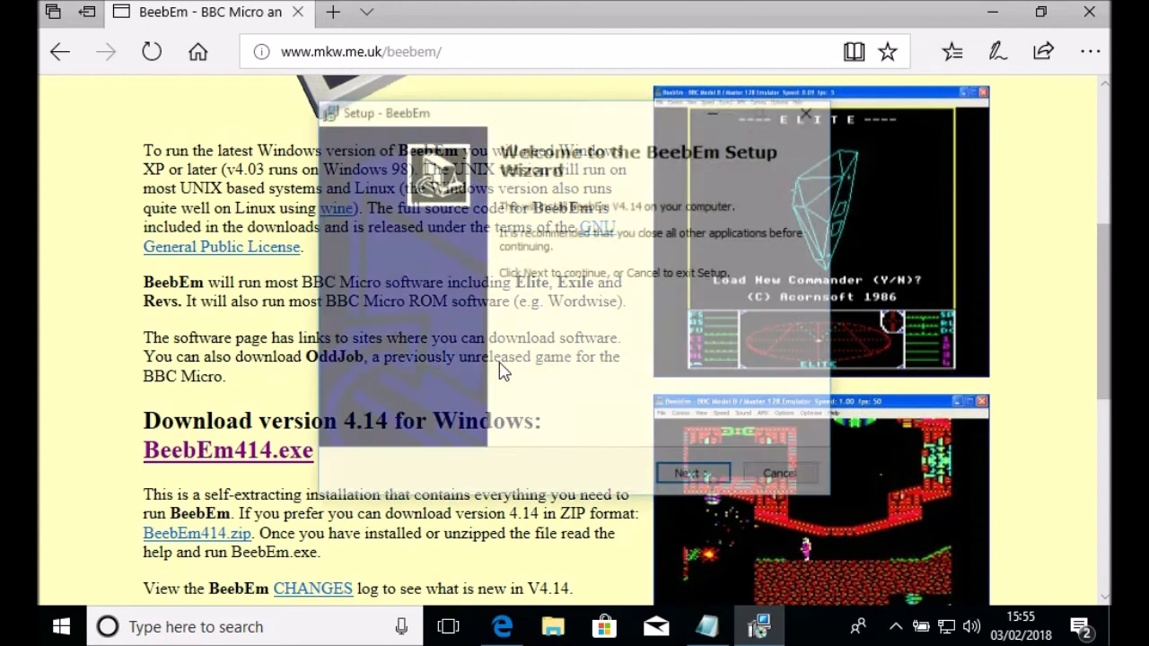
Install BeebEm into the existing C:\Program Files (x86)\BeebEm folder with a desktop icon, and launch it on finishing
{"action": "left_click", "coordinate": [693, 478]}
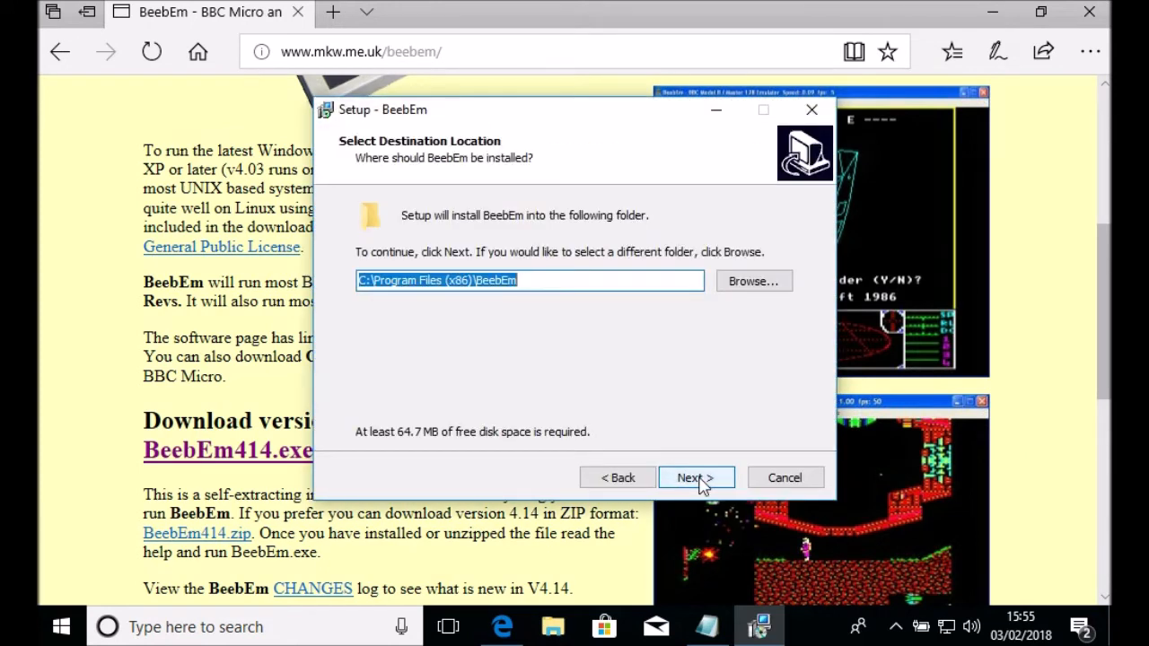
{"action": "left_click", "coordinate": [700, 481]}
{"action": "left_click", "coordinate": [650, 404]}
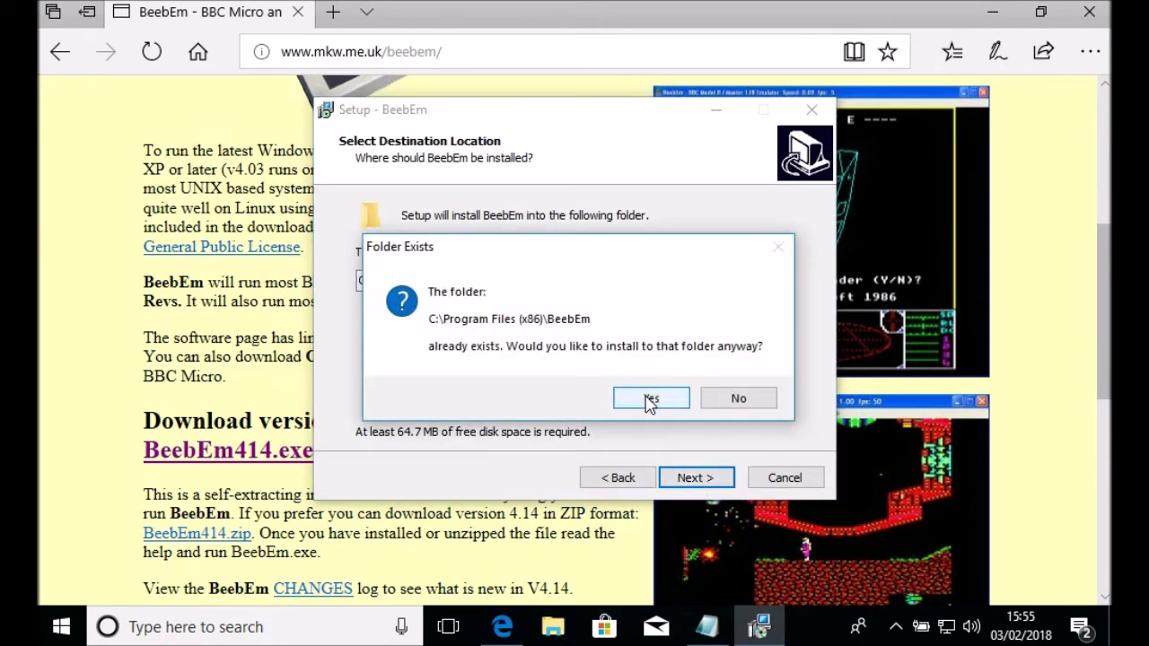
{"action": "left_click", "coordinate": [698, 477]}
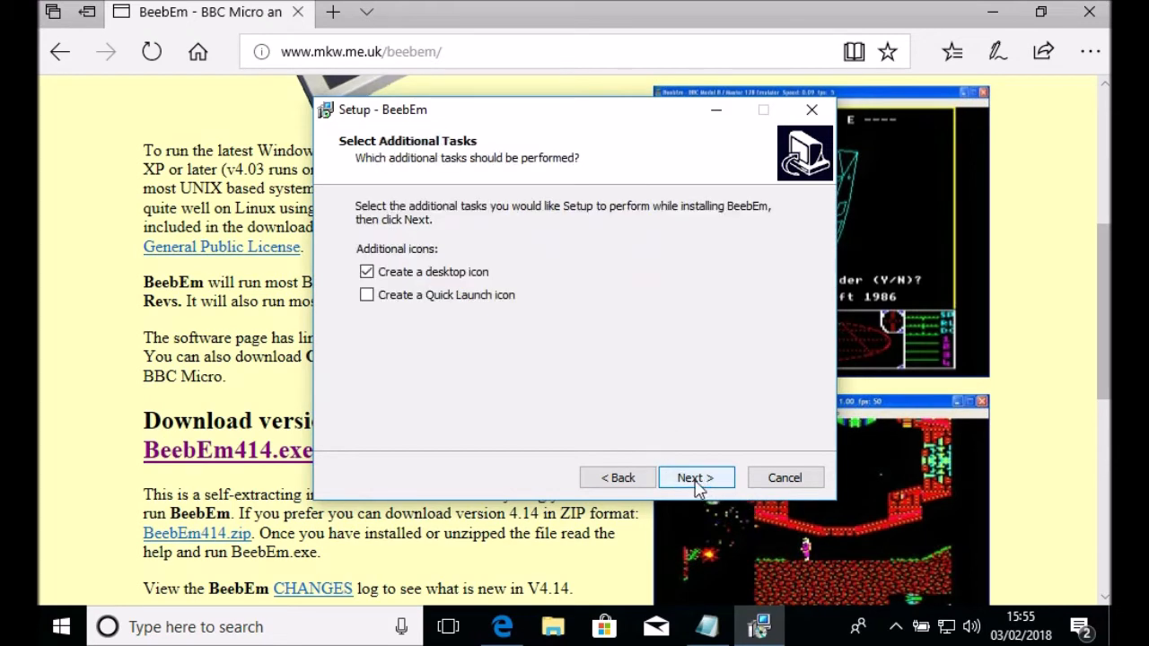
{"action": "left_click", "coordinate": [697, 480]}
{"action": "left_click", "coordinate": [697, 480]}
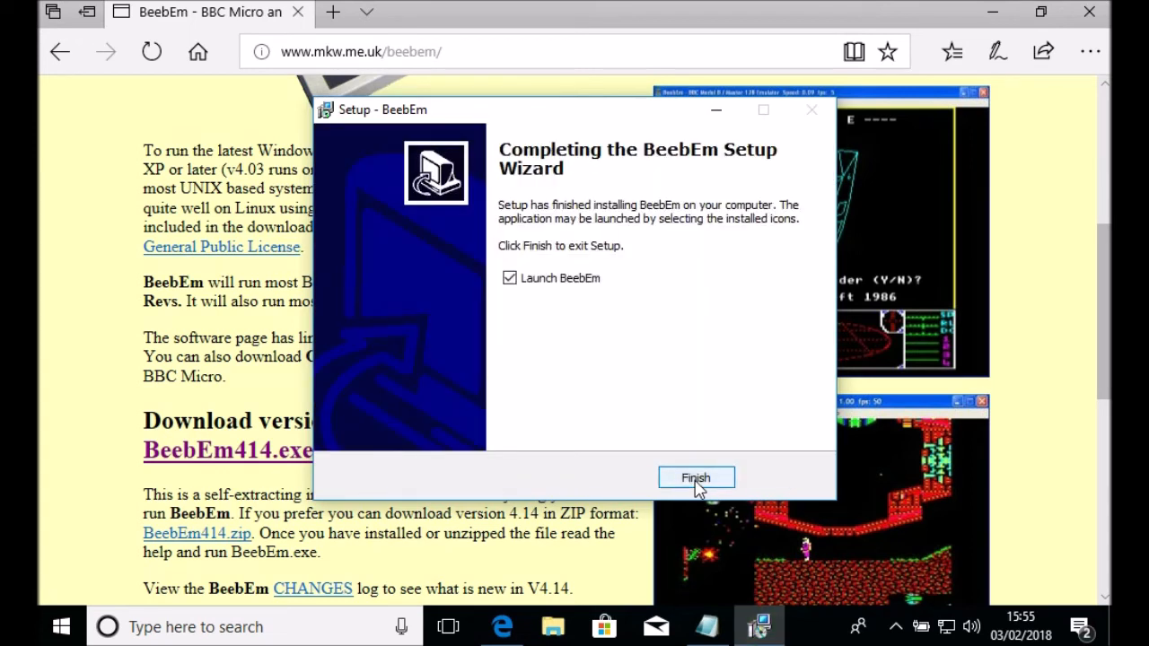
{"action": "left_click", "coordinate": [698, 478]}
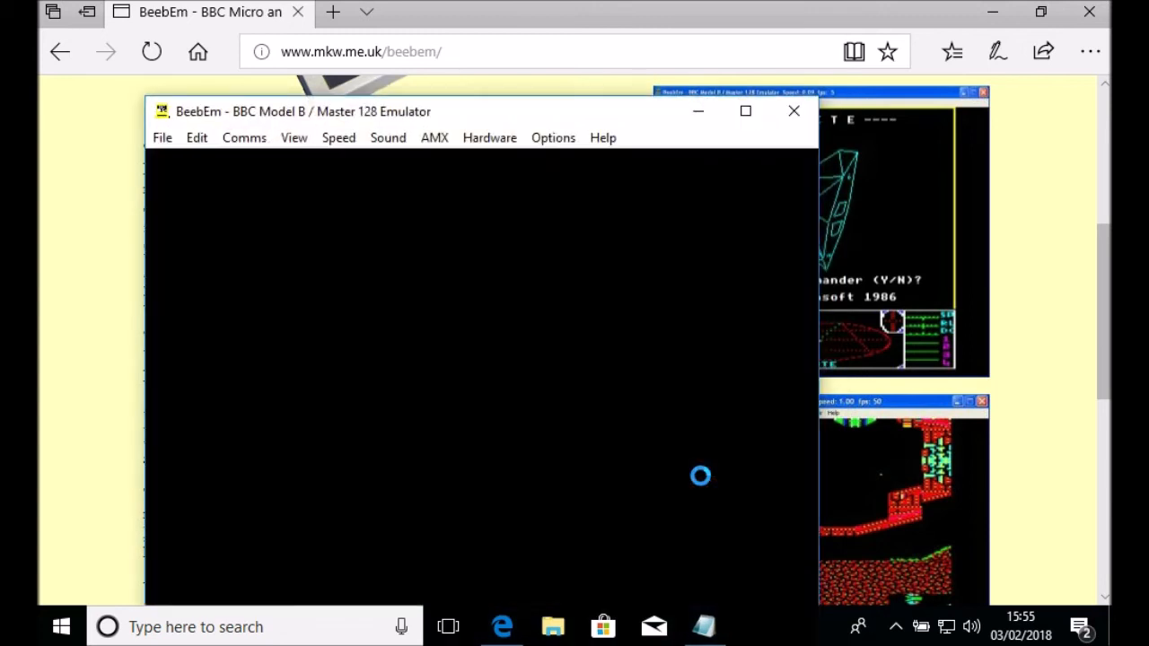
Keep the emulator window at its normal size and move it up so its whole display fits on screen
{"action": "left_click_drag", "start_coordinate": [414, 115], "coordinate": [458, 1]}
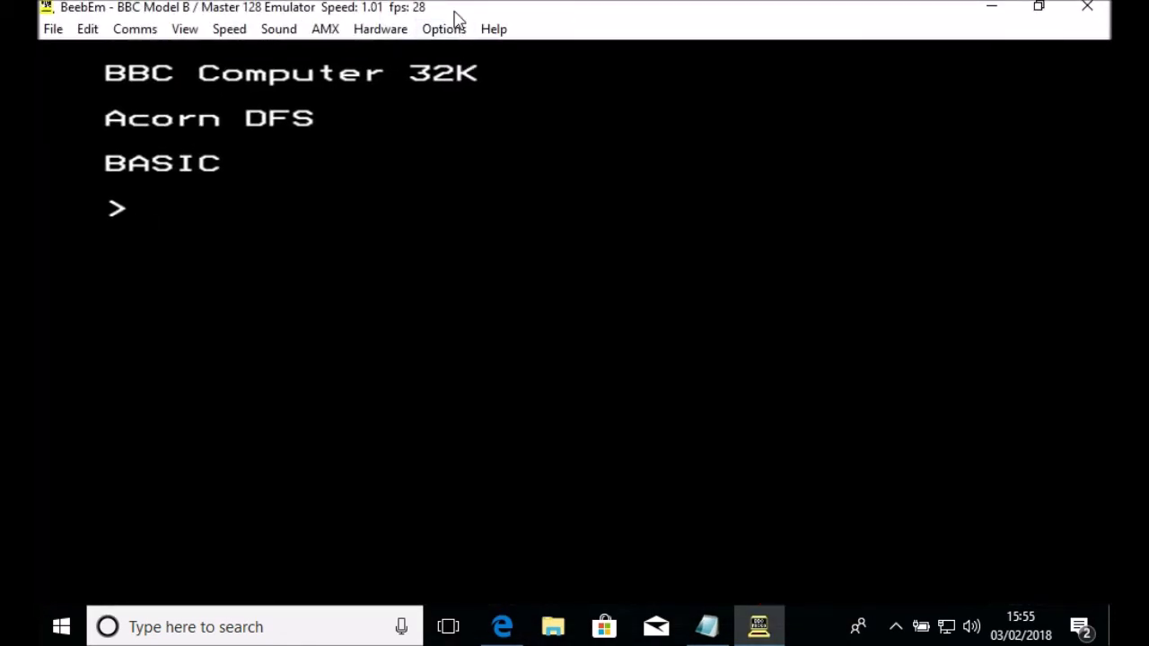
{"action": "double_click", "coordinate": [450, 10]}
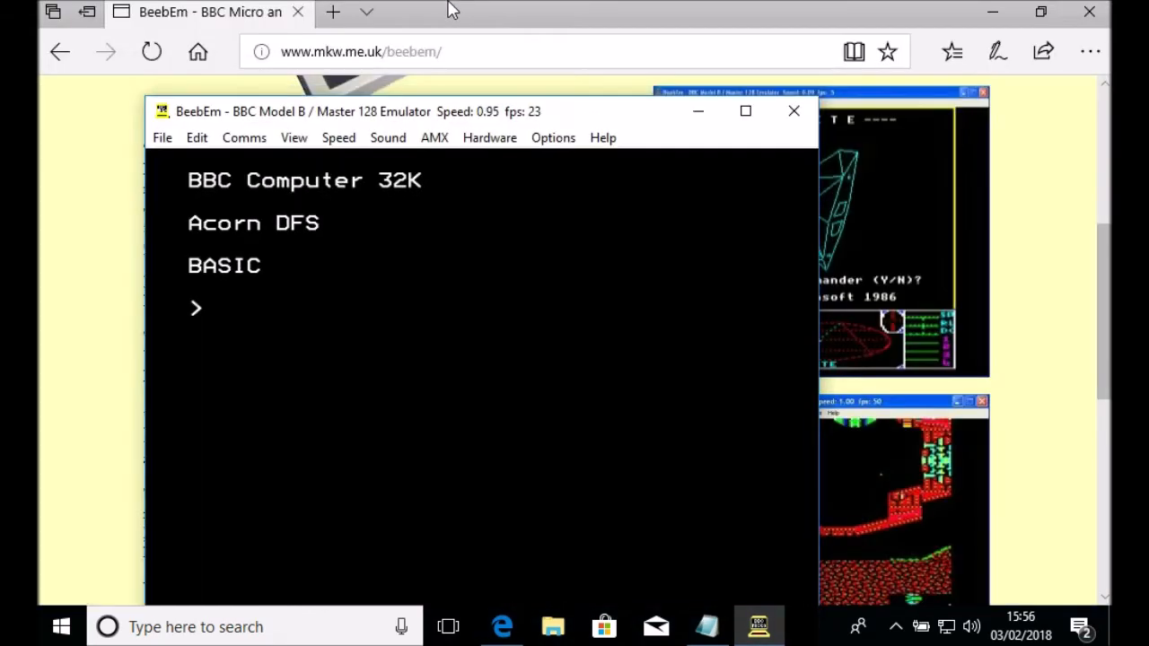
{"action": "left_click_drag", "start_coordinate": [457, 108], "coordinate": [513, 31]}
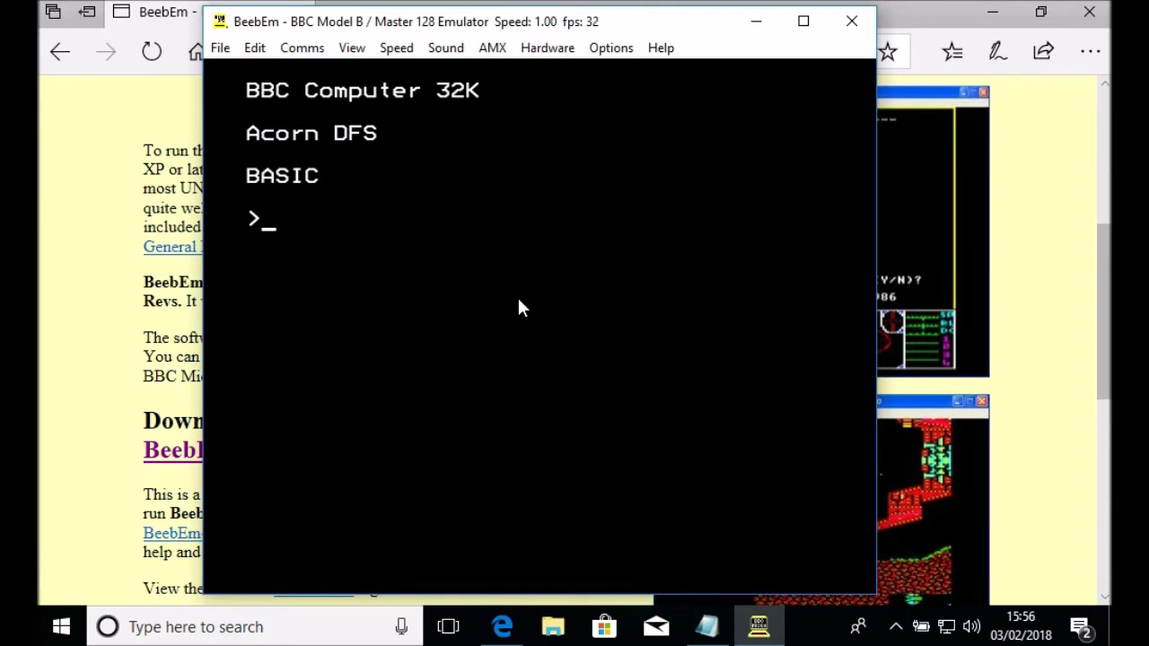
Write BASIC line 10 as a PRINT statement with a first name followed by "IS GREAT AT VIDEOS"
{"action": "type", "text": "10 PR"}
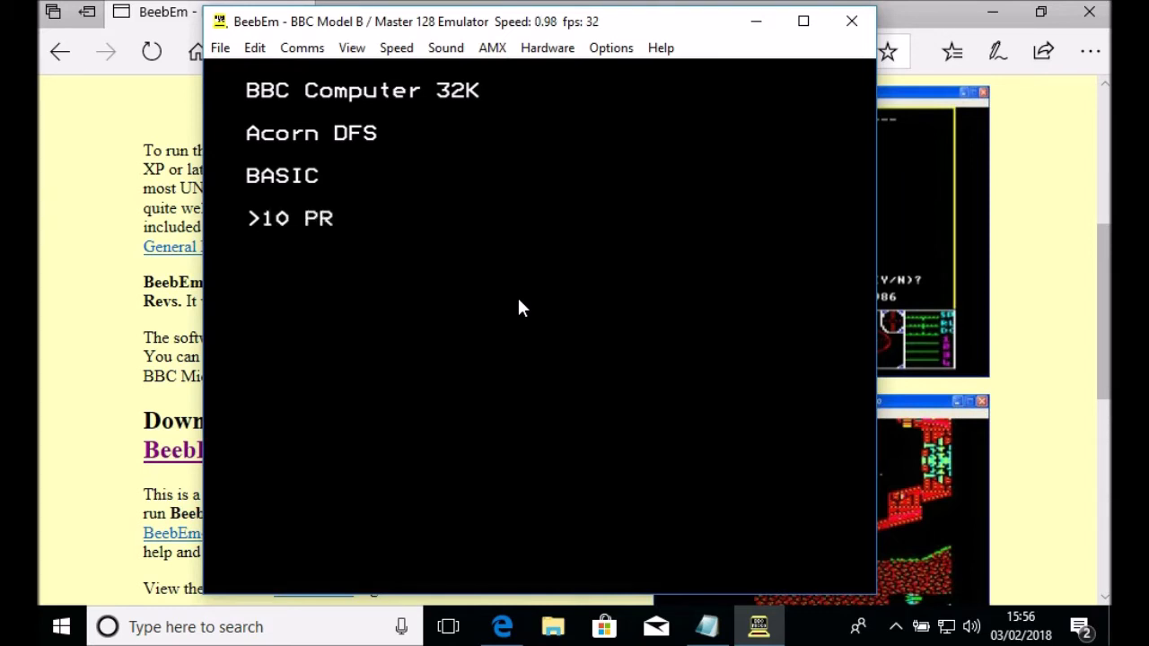
{"action": "type", "text": "INT \"JOHN"}
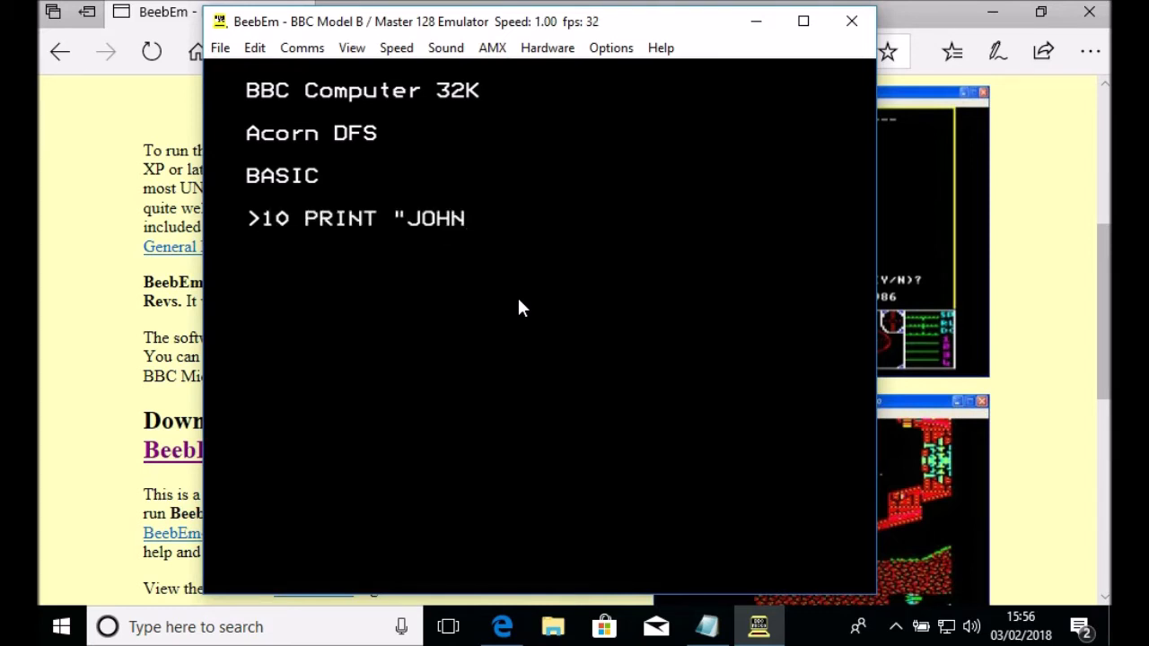
{"action": "type", "text": " IS GREAT AT "}
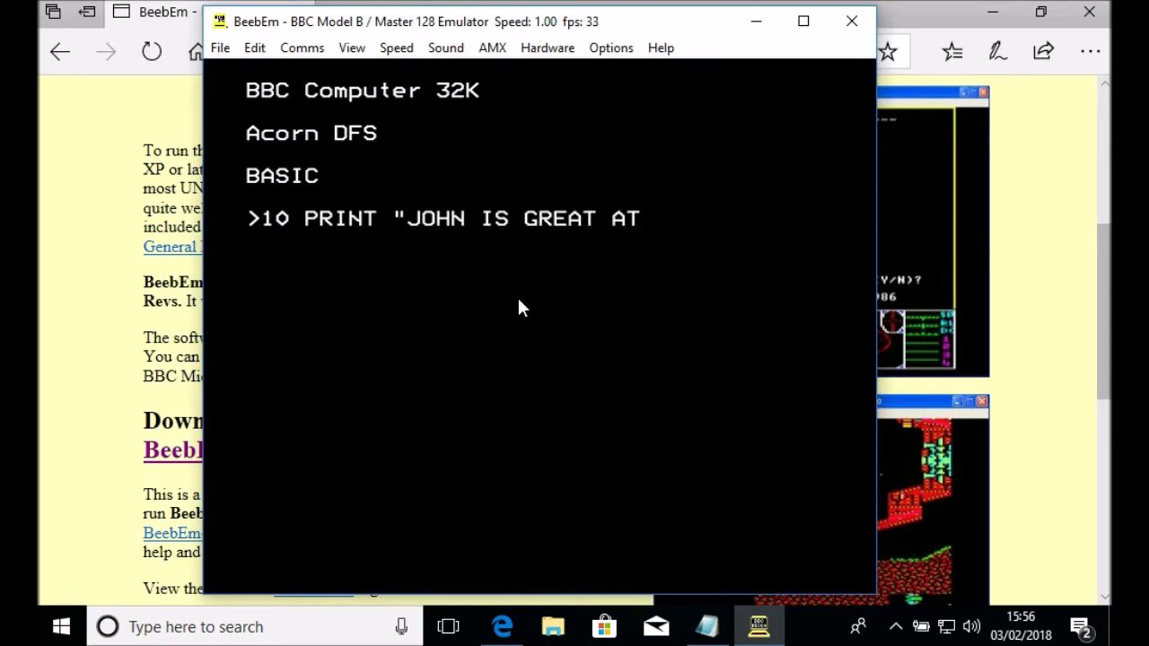
{"action": "type", "text": " IDEOS"}
{"action": "key", "text": "BackSpace"}
{"action": "key", "text": "BackSpace"}
{"action": "key", "text": "BackSpace"}
{"action": "key", "text": "BackSpace"}
{"action": "key", "text": "BackSpace"}
{"action": "key", "text": "BackSpace"}
{"action": "key", "text": "BackSpace"}
{"action": "type", "text": "VIDEOS"}
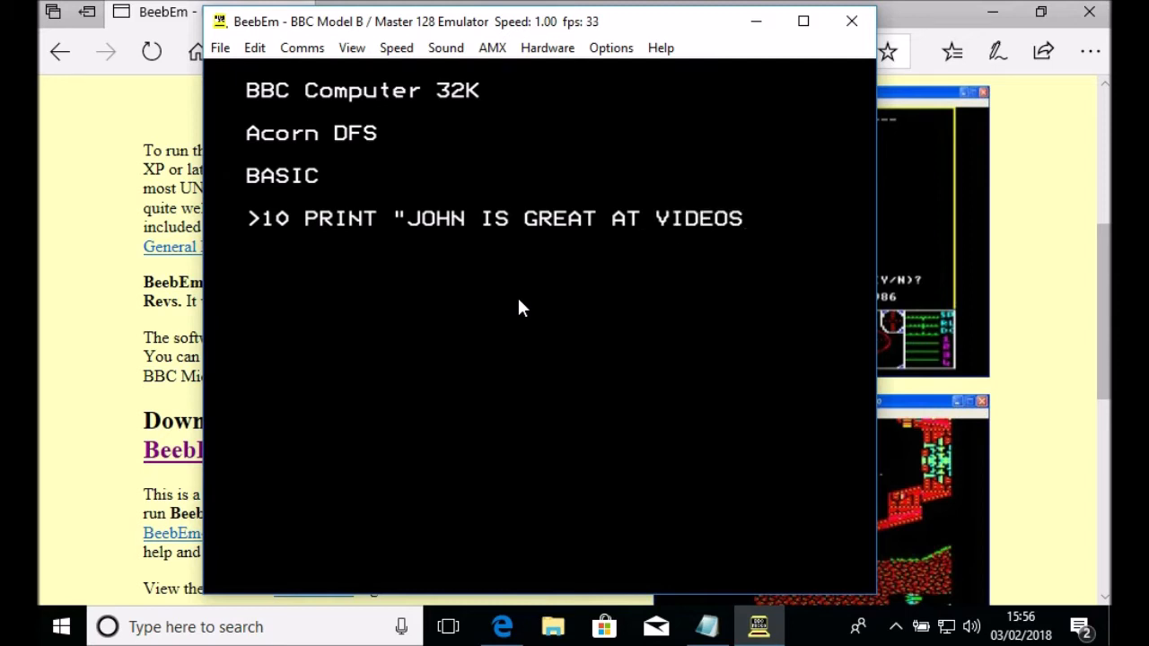
Close line 10's quoted text and add the lines 20 PRINT "SOME TIMES HAS TYPOS" and 30 GOTO 10
{"action": "type", "text": "\" >20 PRINT \""}
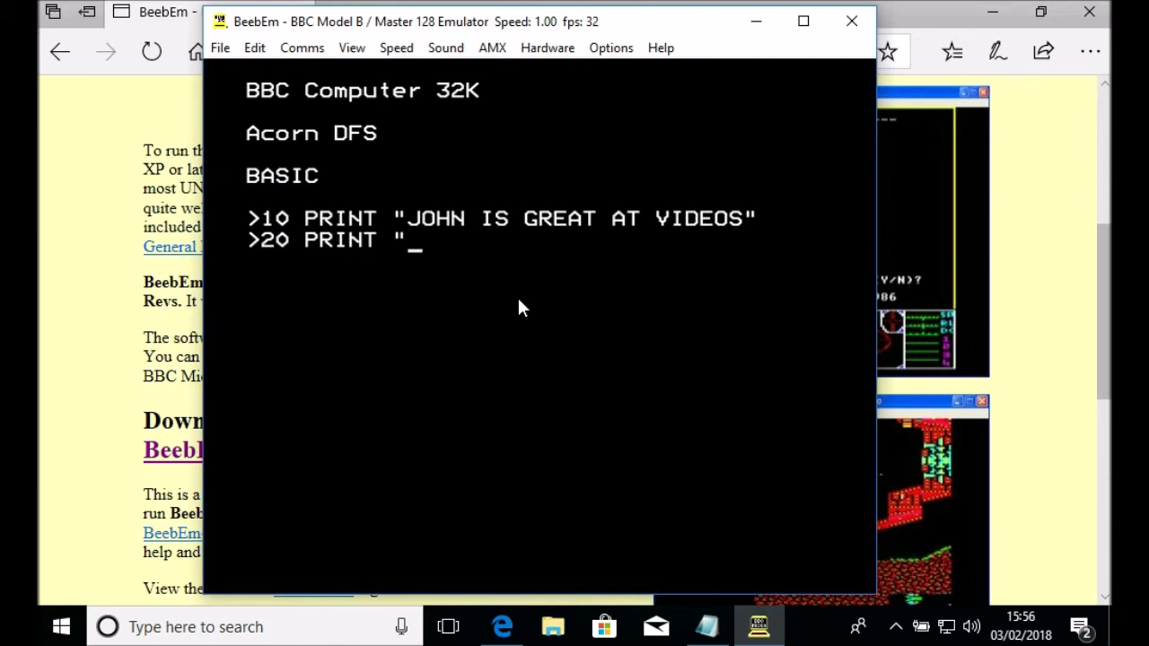
{"action": "type", "text": "SOME TIMES"}
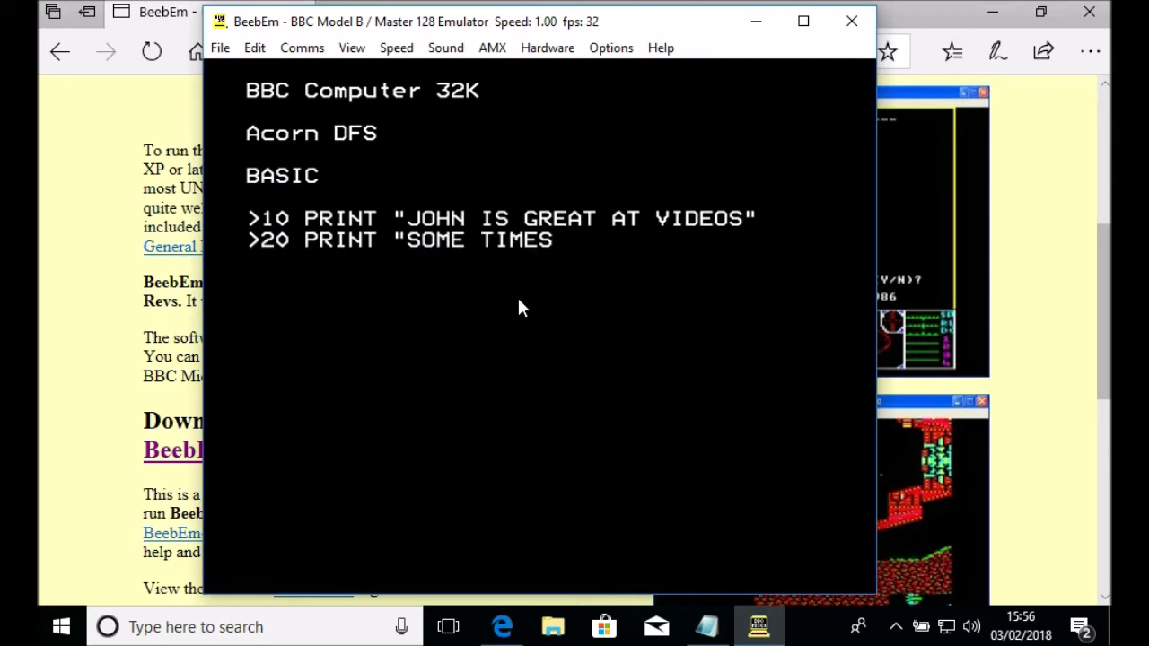
{"action": "type", "text": " HAS TYPOS"}
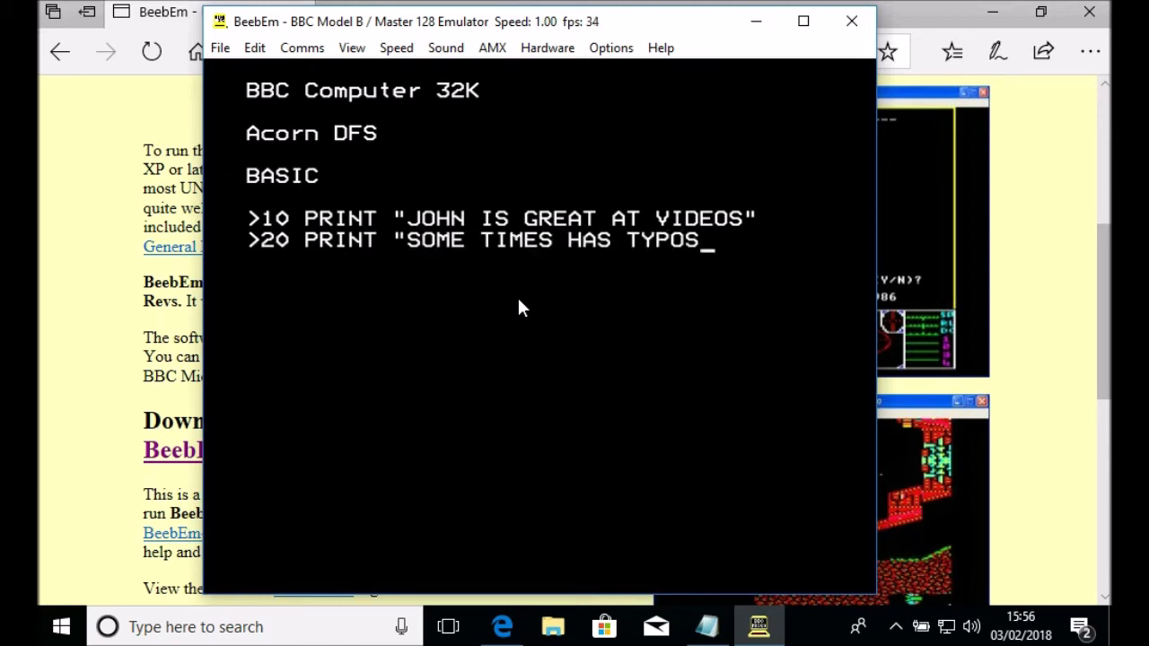
{"action": "type", "text": "\" >30 GOTO 10"}
{"action": "key", "text": "Return"}
Run the BASIC program and interrupt its endless loop
{"action": "type", "text": "R"}
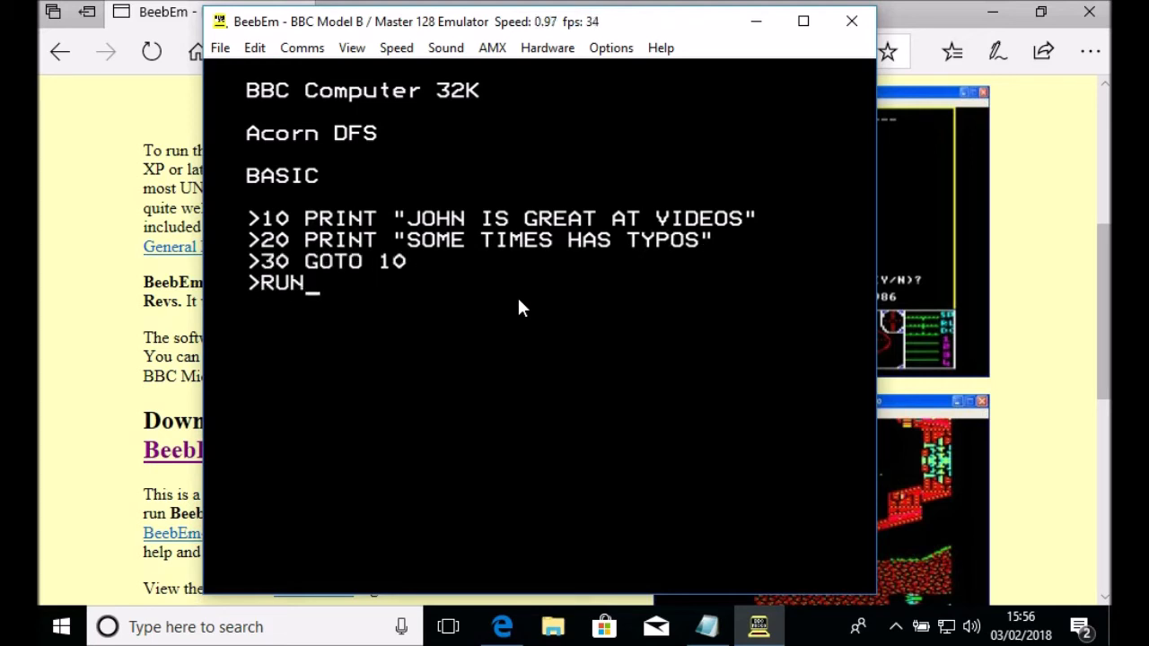
{"action": "type", "text": "UN"}
{"action": "key", "text": "Return"}
{"action": "key", "text": "Escape"}
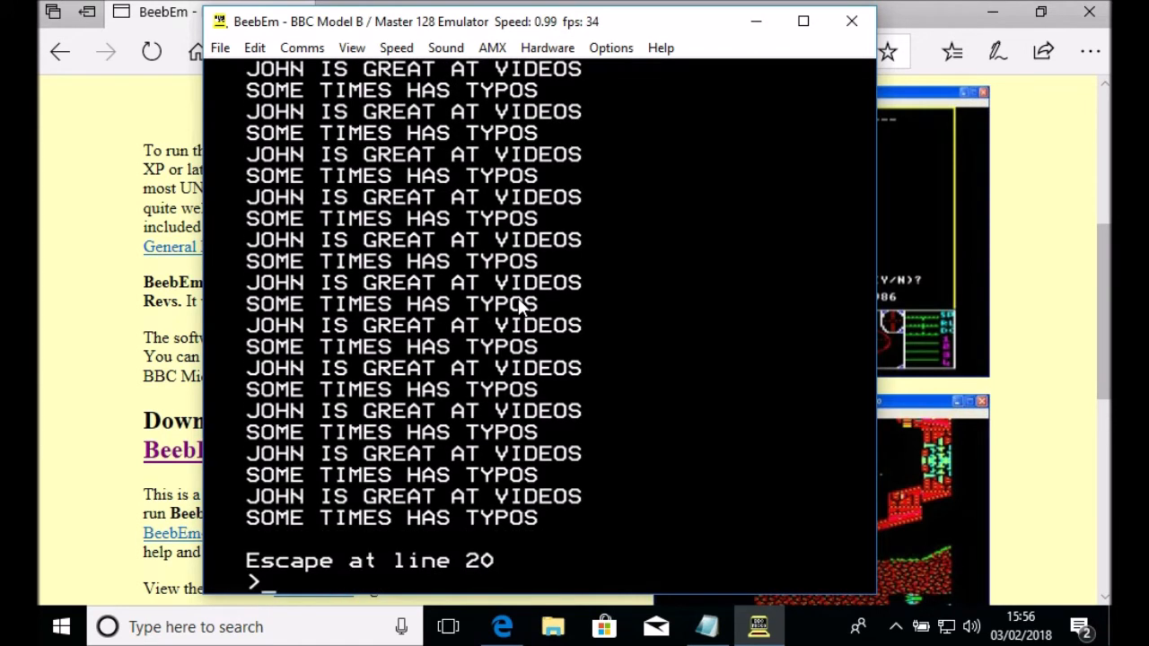
Clear the BASIC program with NEW and exit the emulator
{"action": "type", "text": "NEW"}
{"action": "key", "text": "Return"}
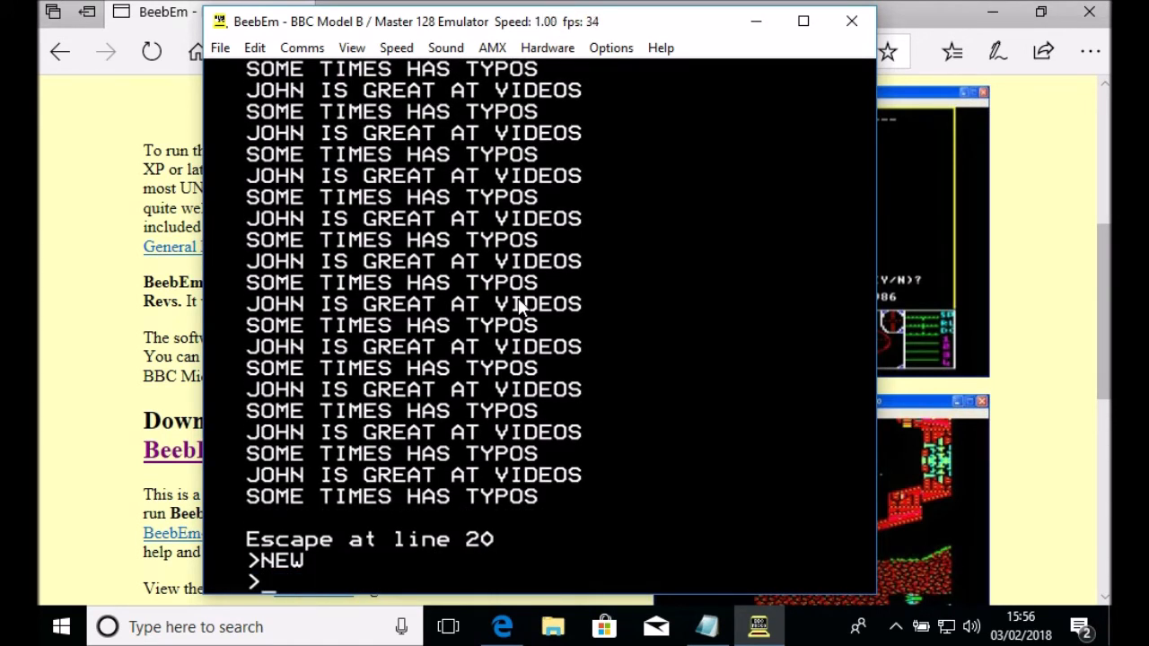
{"action": "left_click", "coordinate": [220, 48]}
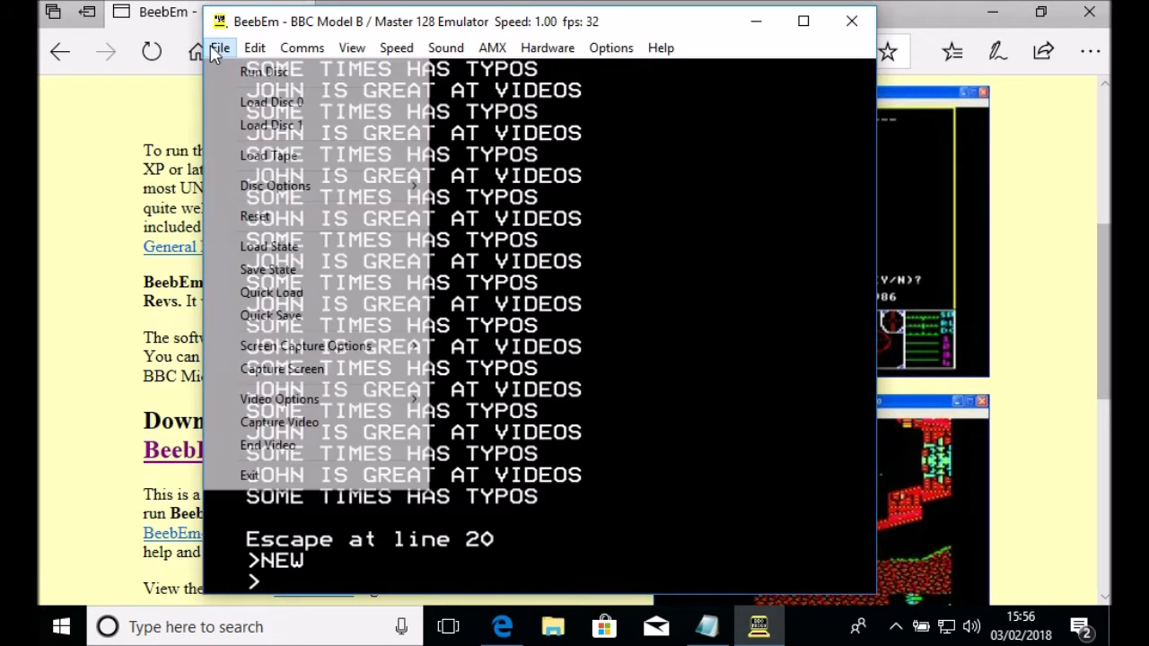
{"action": "mouse_move", "coordinate": [254, 48]}
{"action": "left_click", "coordinate": [679, 30]}
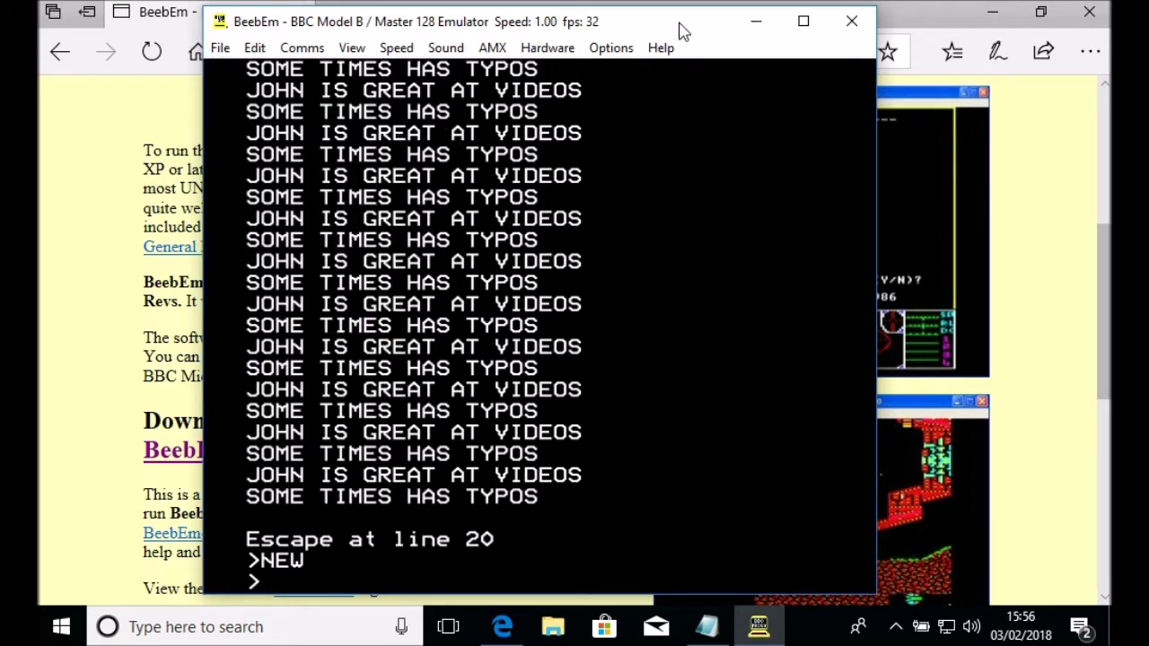
{"action": "left_click", "coordinate": [220, 48]}
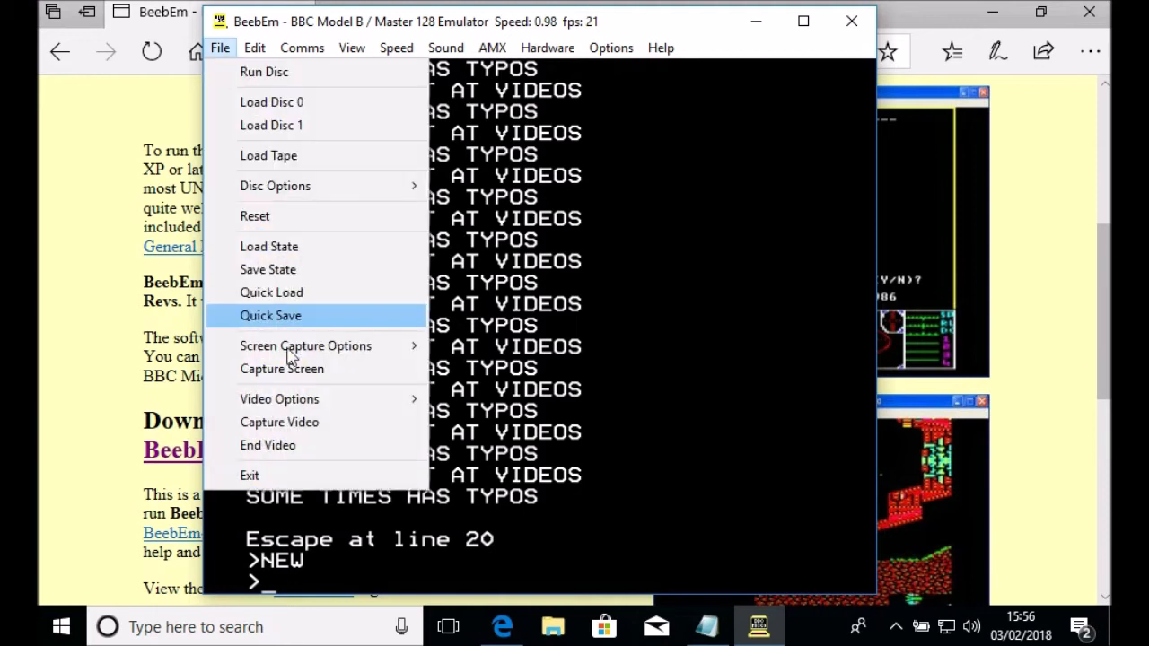
{"action": "left_click", "coordinate": [260, 476]}
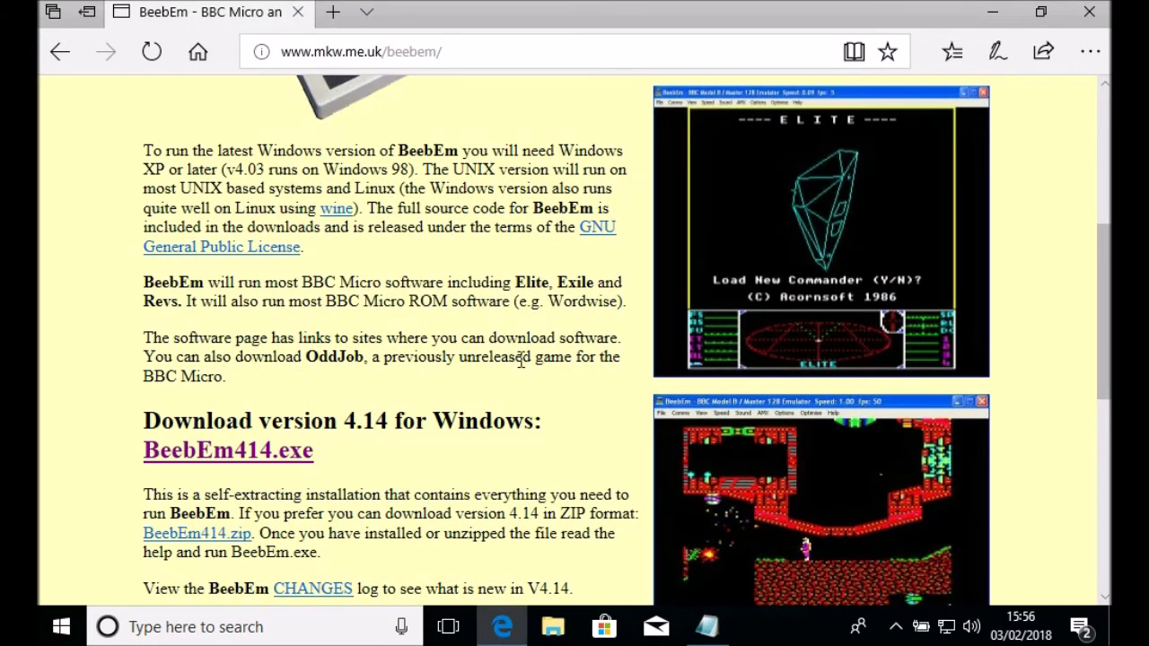
Close the browser window showing the BeebEm website
{"action": "scroll", "coordinate": [523, 357], "scroll_direction": "down", "scroll_amount": 4}
{"action": "scroll", "coordinate": [529, 361], "scroll_direction": "up", "scroll_amount": 7}
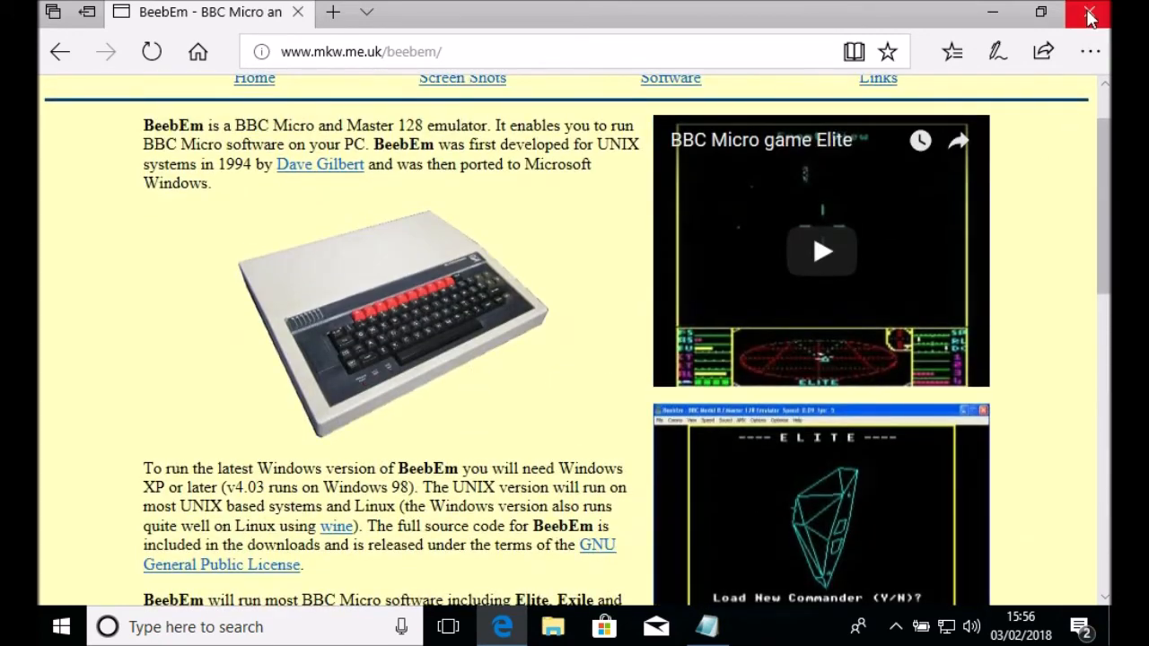
{"action": "left_click", "coordinate": [1089, 11]}
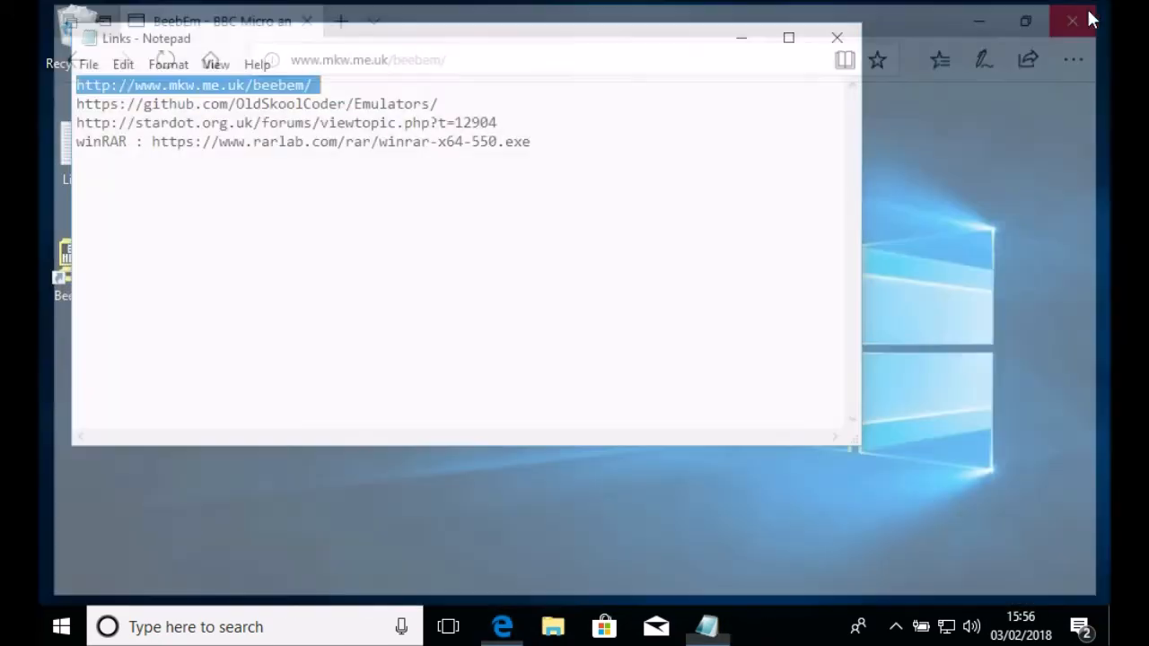
{"action": "left_click_drag", "start_coordinate": [440, 104], "coordinate": [81, 101]}
{"action": "right_click", "coordinate": [141, 104]}
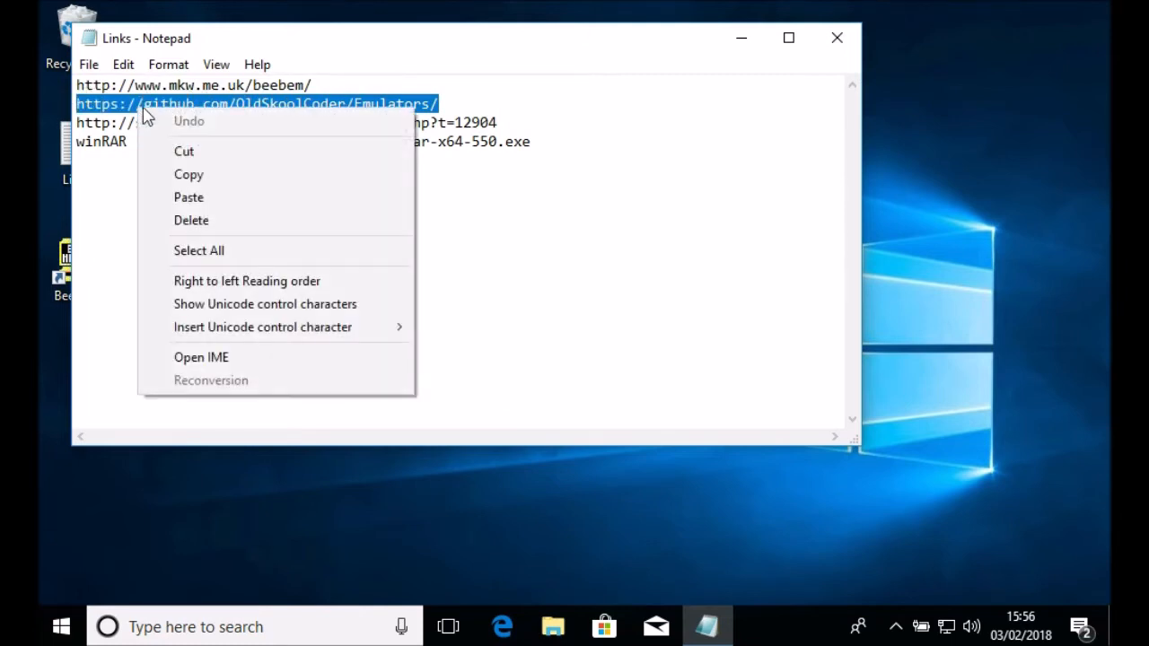
{"action": "left_click", "coordinate": [173, 173]}
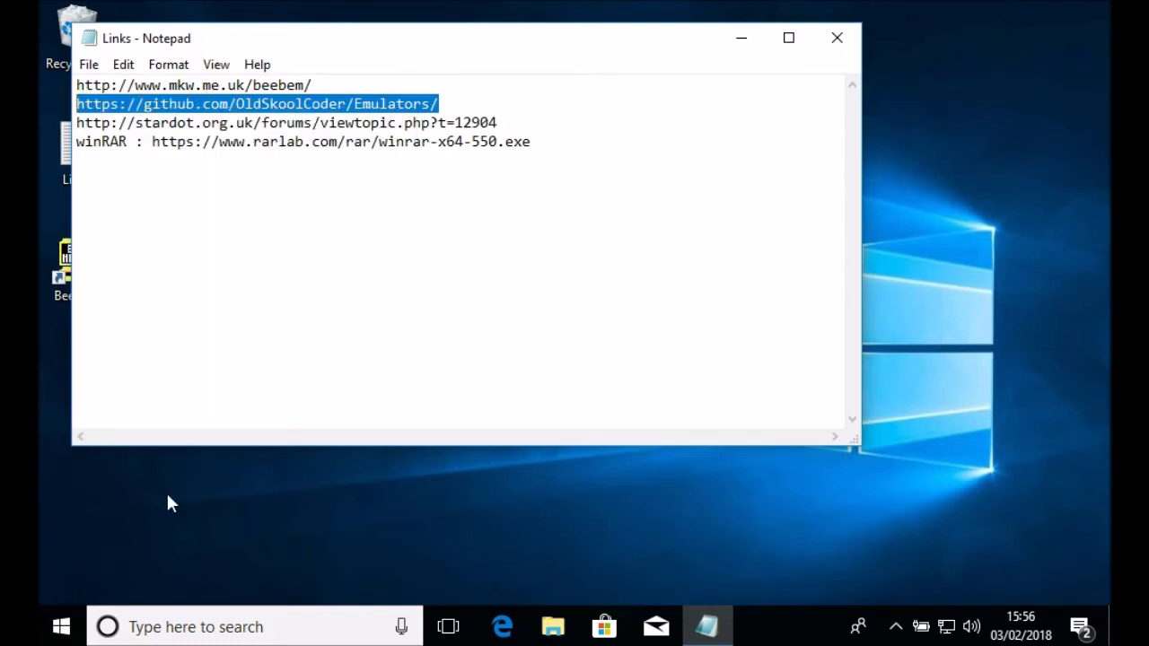
{"action": "left_click", "coordinate": [502, 627]}
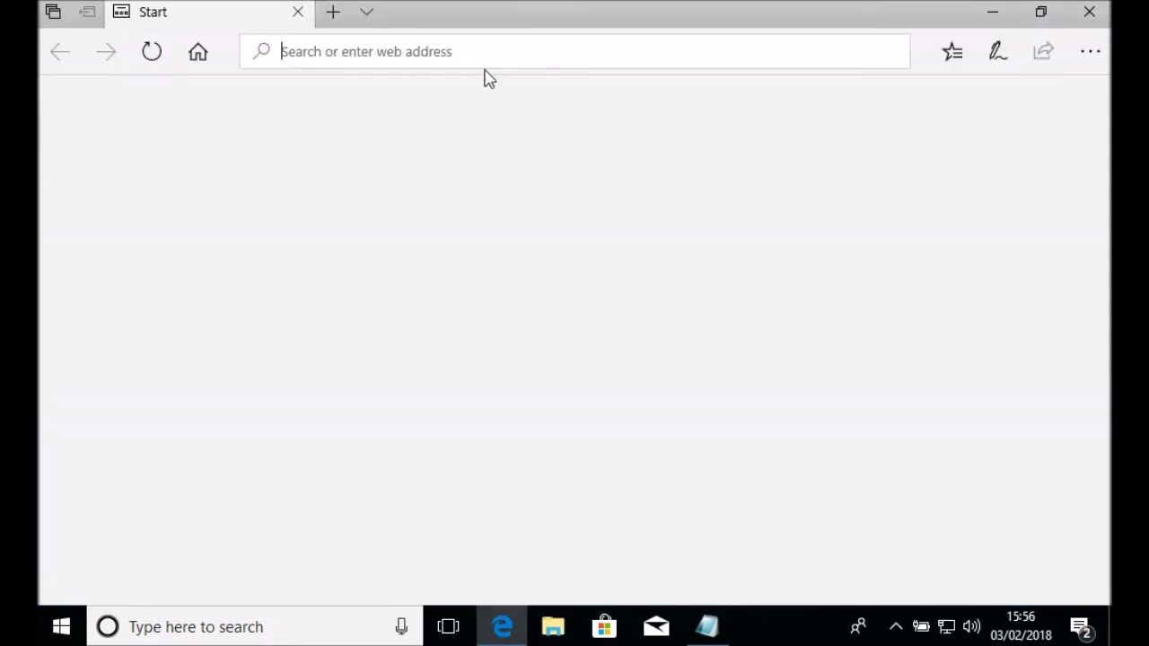
{"action": "key", "text": "ctrl+v"}
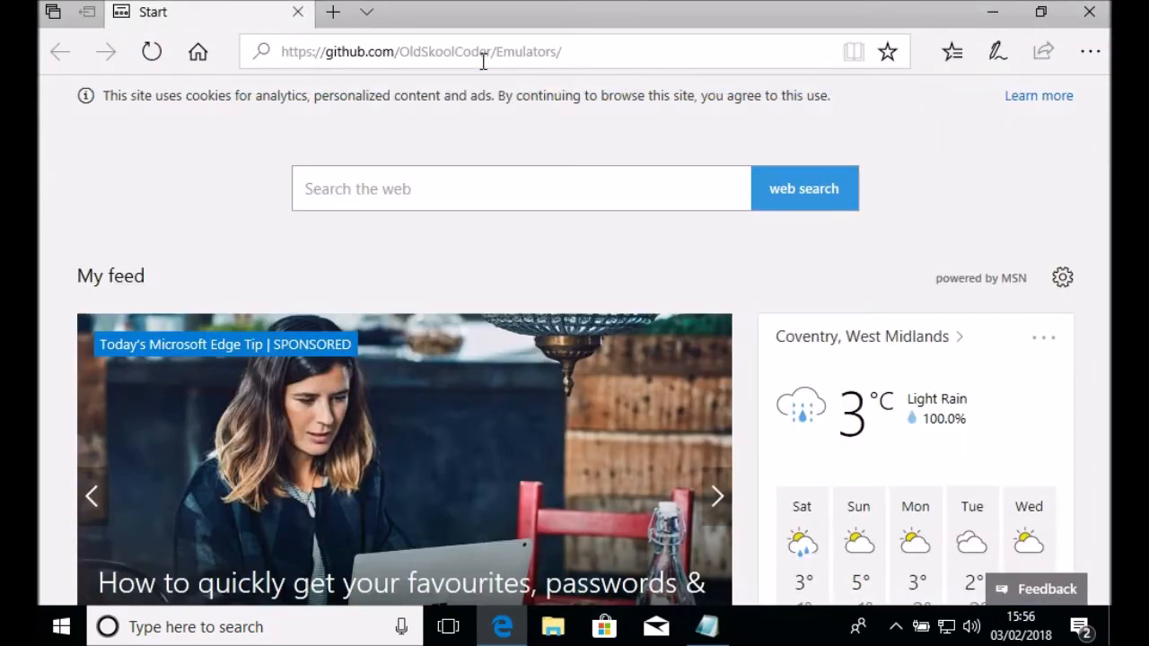
{"action": "key", "text": "Return"}
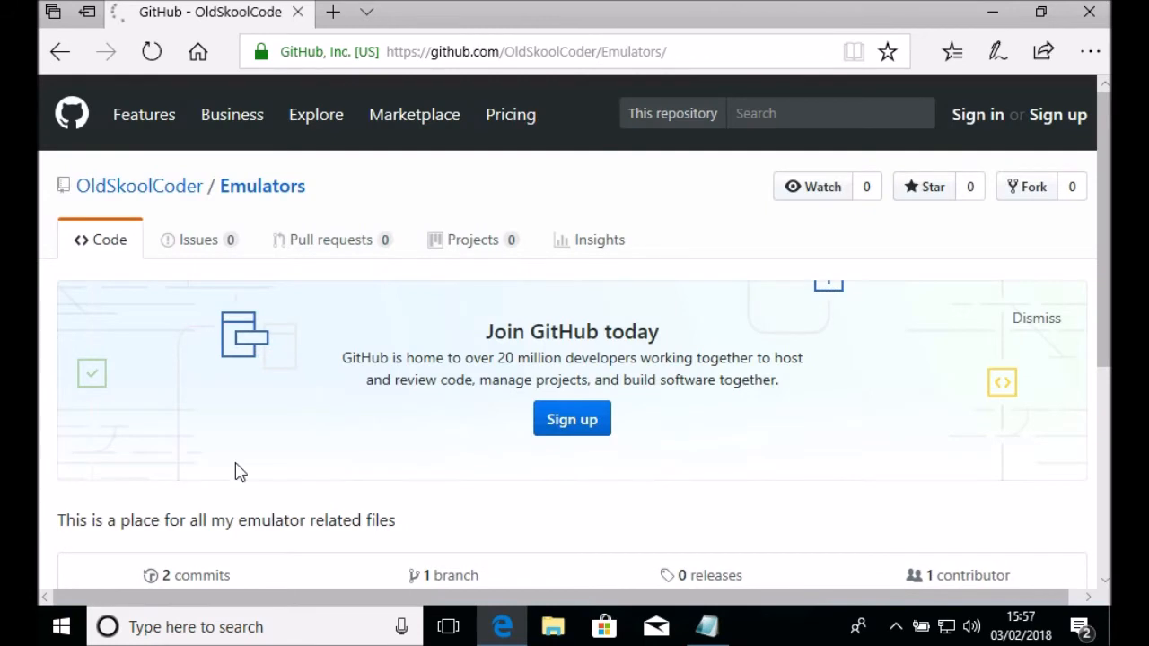
Open the BeebEm/TurboMMC folder in the Emulators repository
{"action": "scroll", "coordinate": [395, 280], "scroll_direction": "down", "scroll_amount": 2}
{"action": "scroll", "coordinate": [182, 485], "scroll_direction": "down", "scroll_amount": 3}
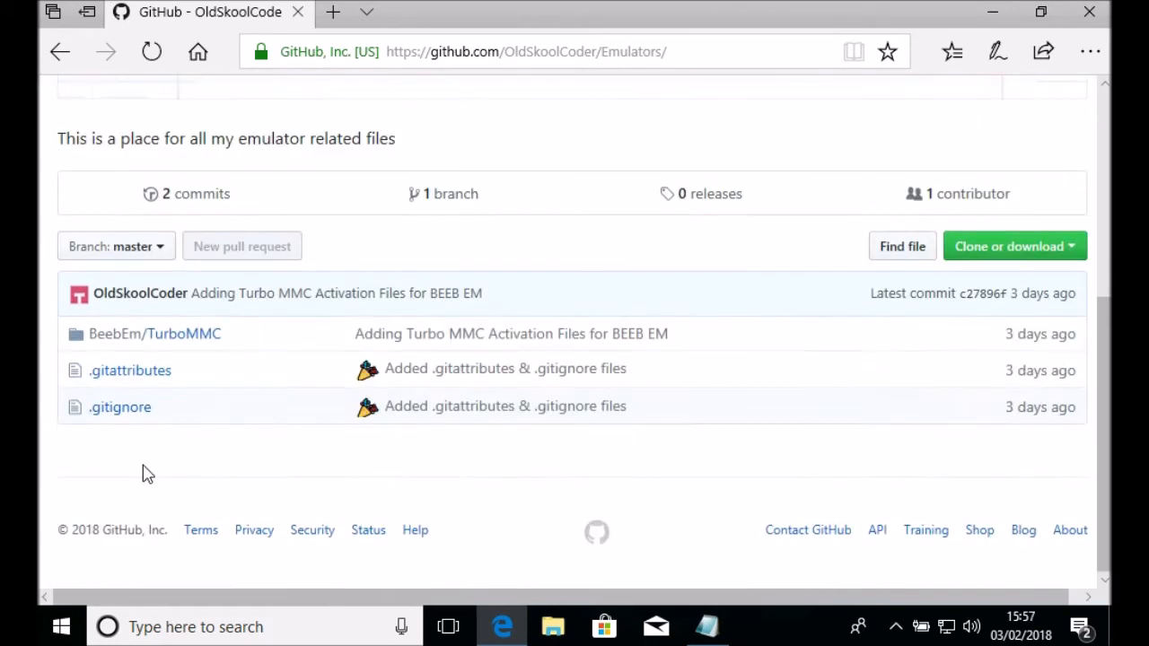
{"action": "left_click", "coordinate": [183, 337]}
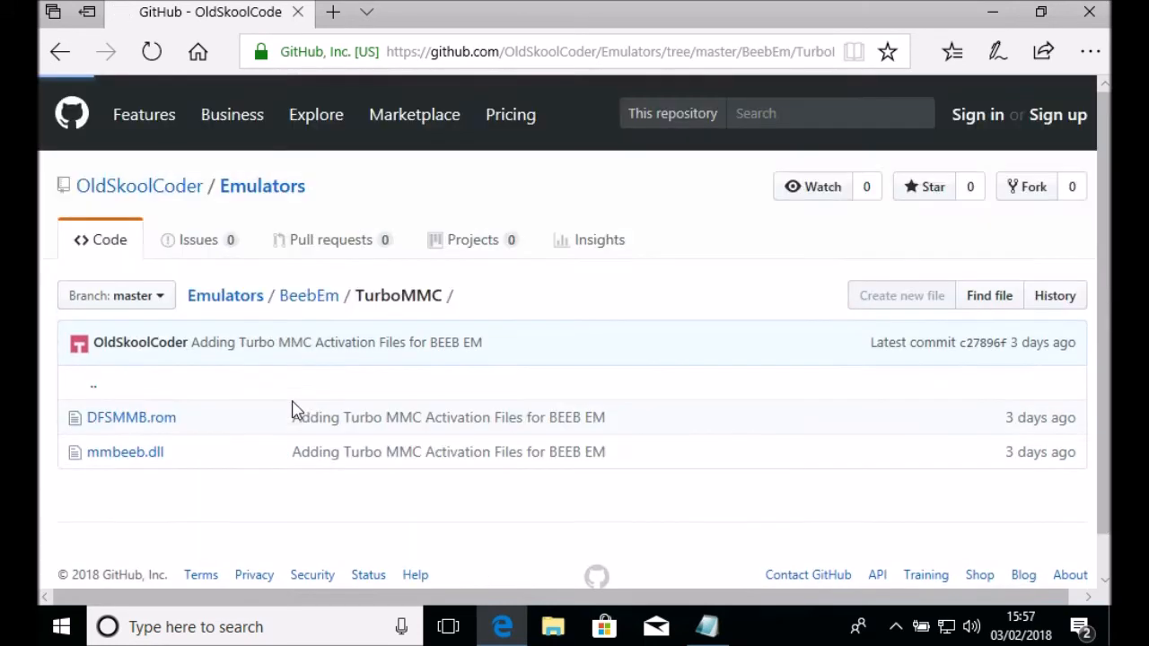
Download DFSMMB.rom from the TurboMMC folder of the repository and dismiss the download notice
{"action": "left_click", "coordinate": [156, 424]}
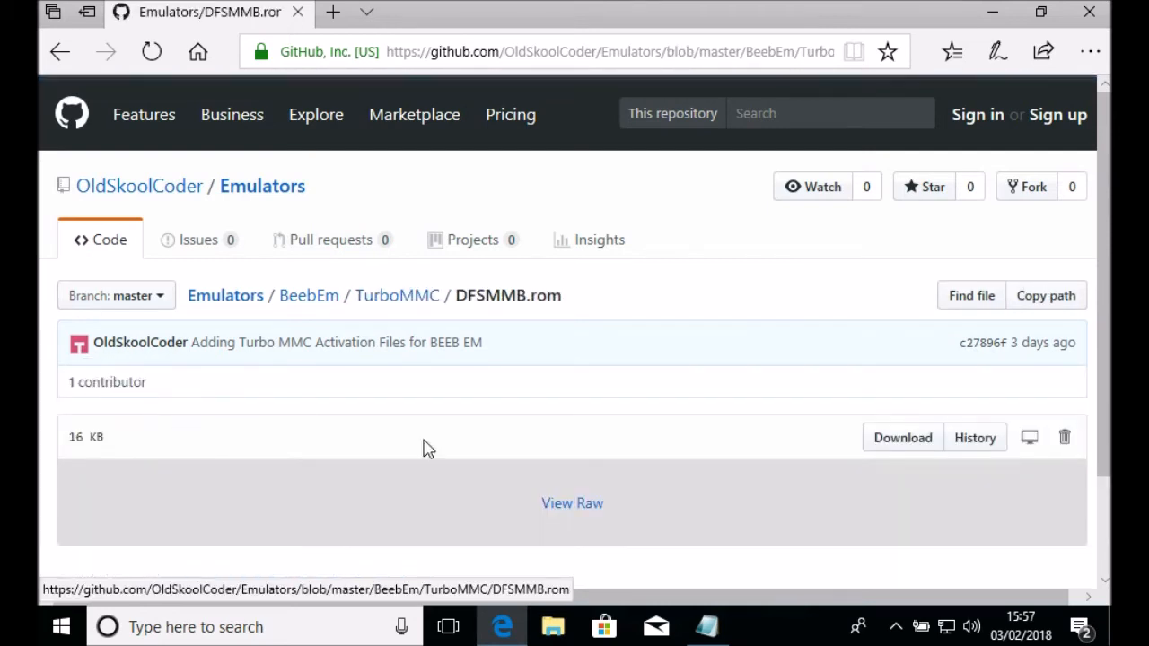
{"action": "left_click", "coordinate": [910, 442]}
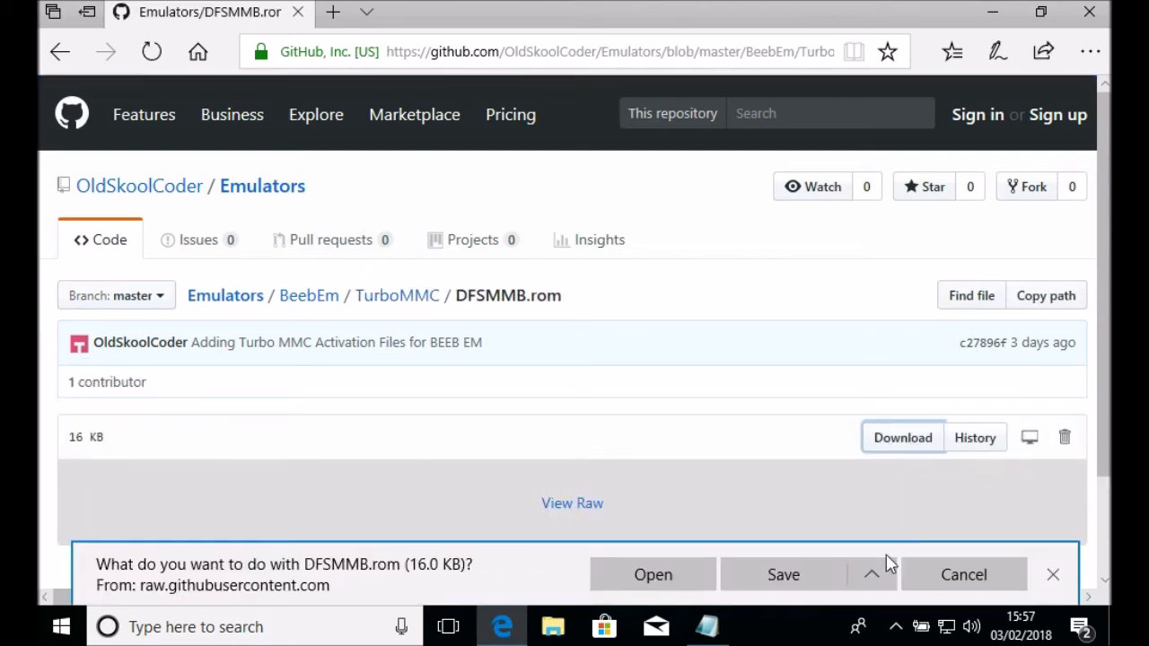
{"action": "left_click", "coordinate": [783, 575]}
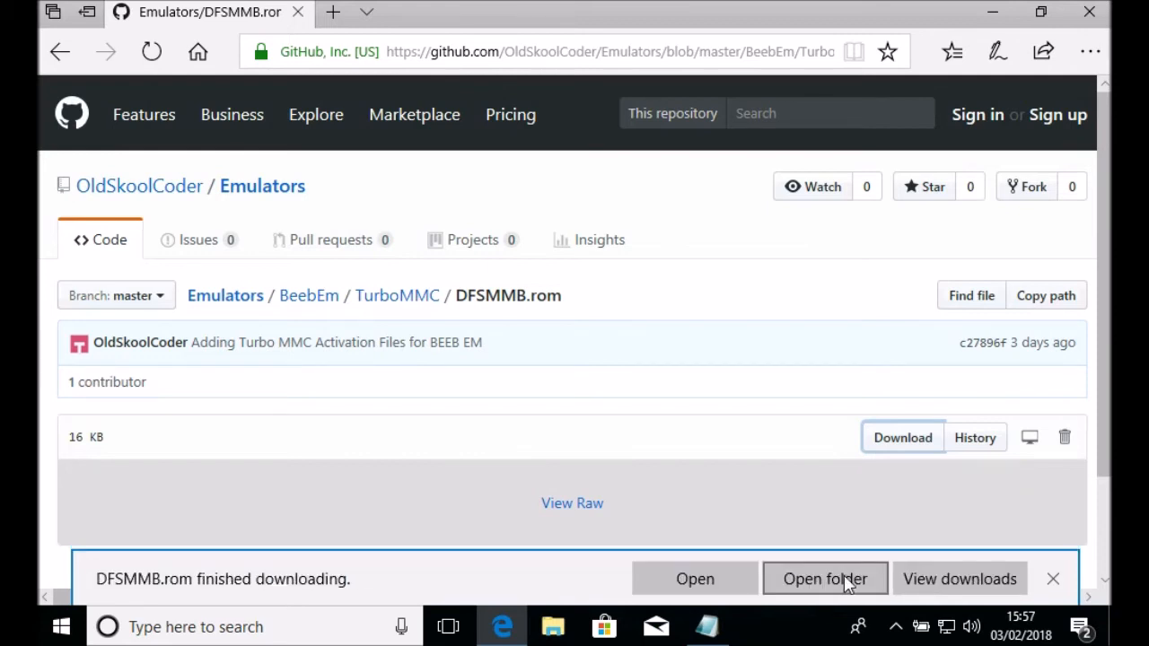
{"action": "left_click", "coordinate": [1053, 579]}
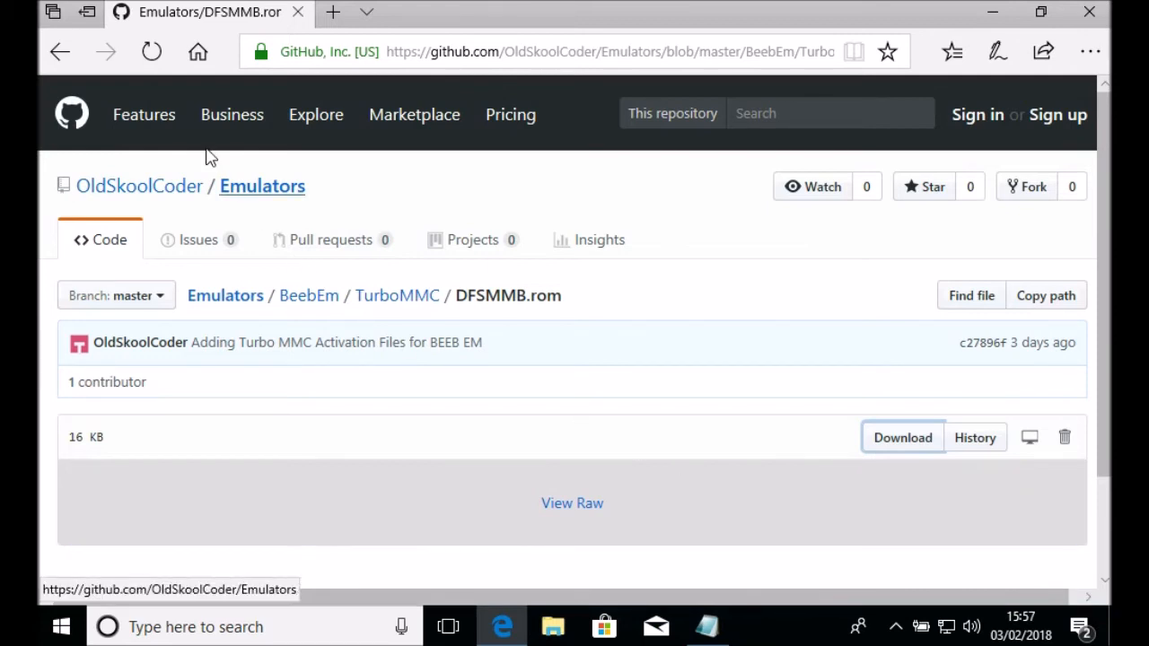
Return to the TurboMMC folder, download mmbeeb.dll from it and close the browser
{"action": "left_click", "coordinate": [70, 50]}
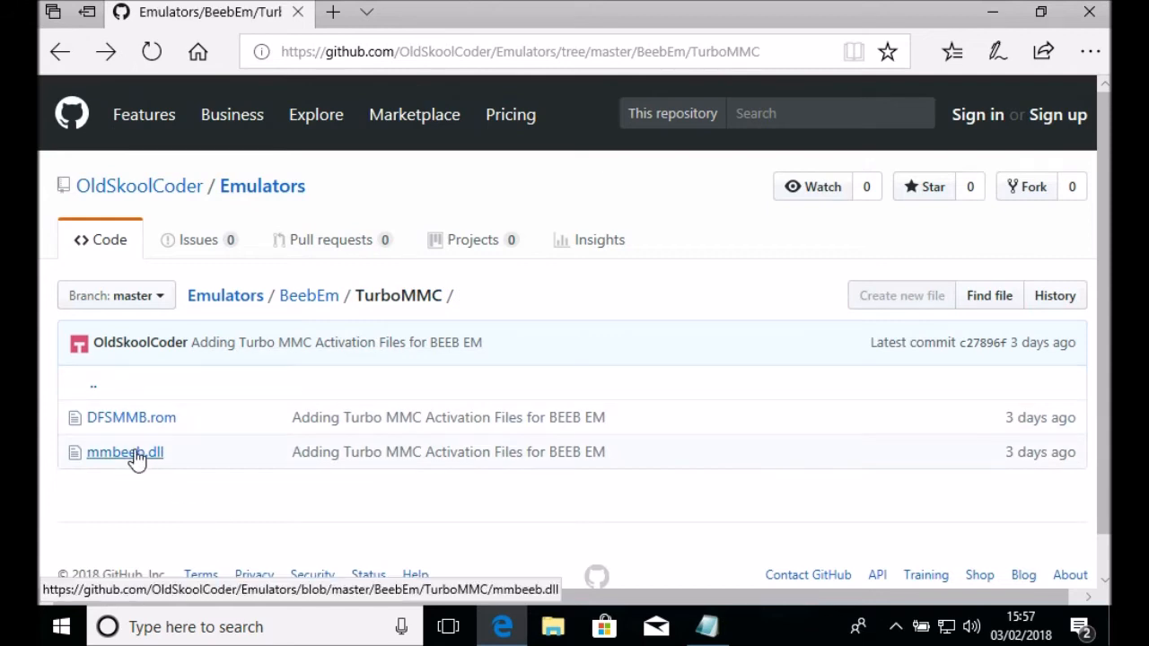
{"action": "left_click", "coordinate": [135, 457]}
{"action": "left_click", "coordinate": [918, 445]}
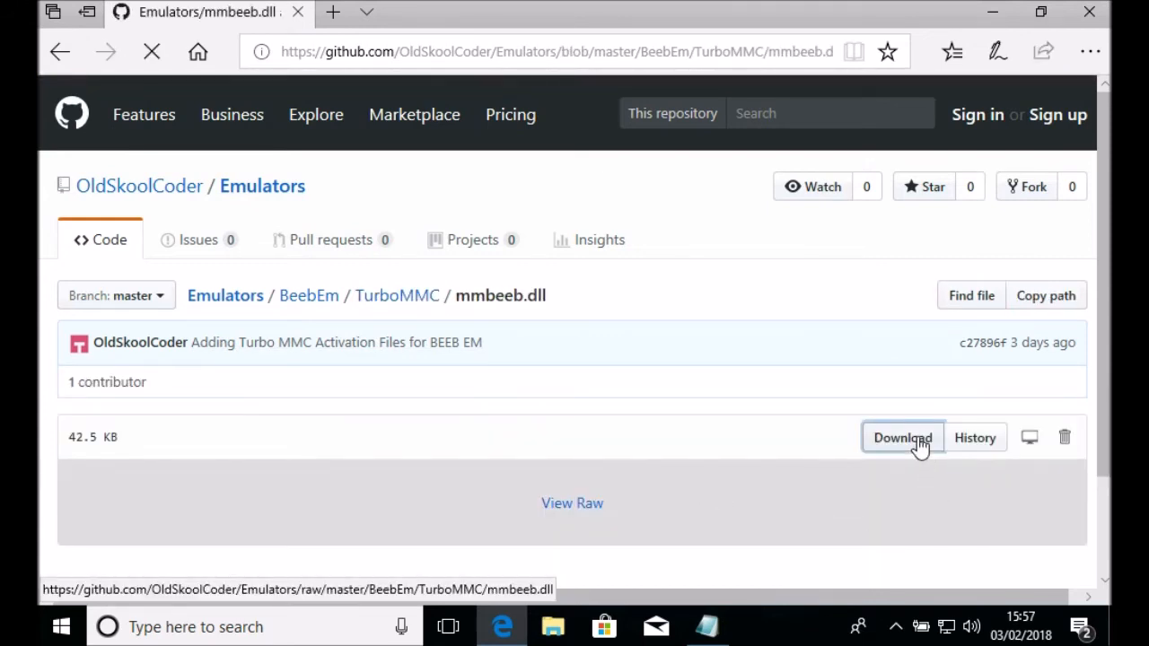
{"action": "left_click", "coordinate": [783, 578]}
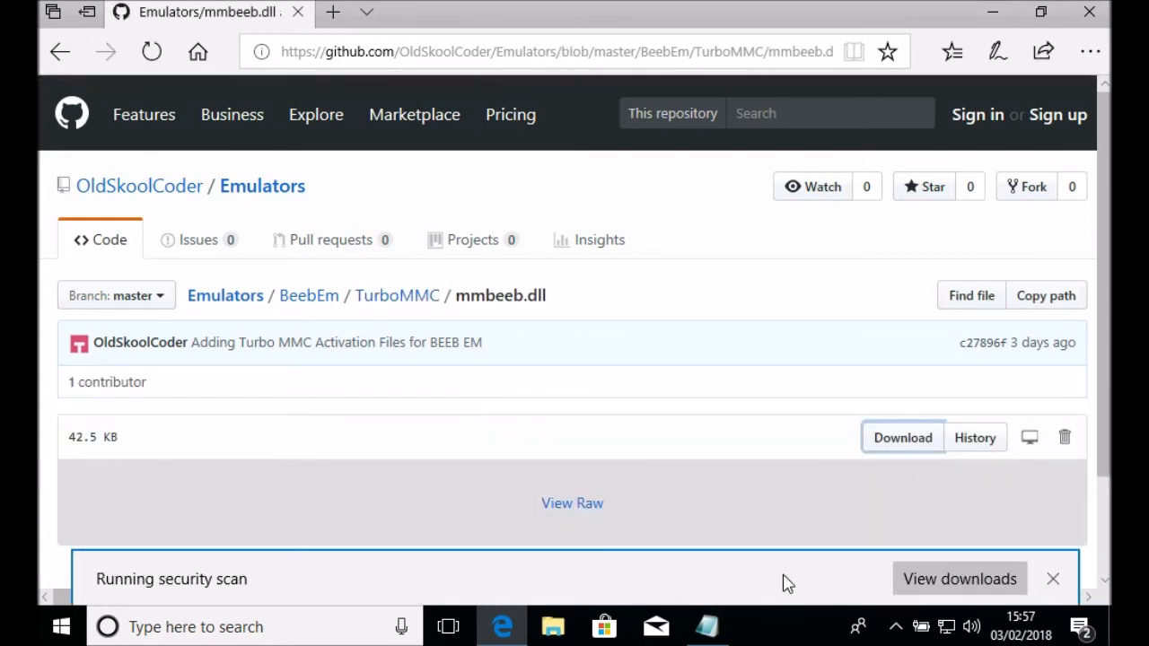
{"action": "left_click", "coordinate": [1052, 581]}
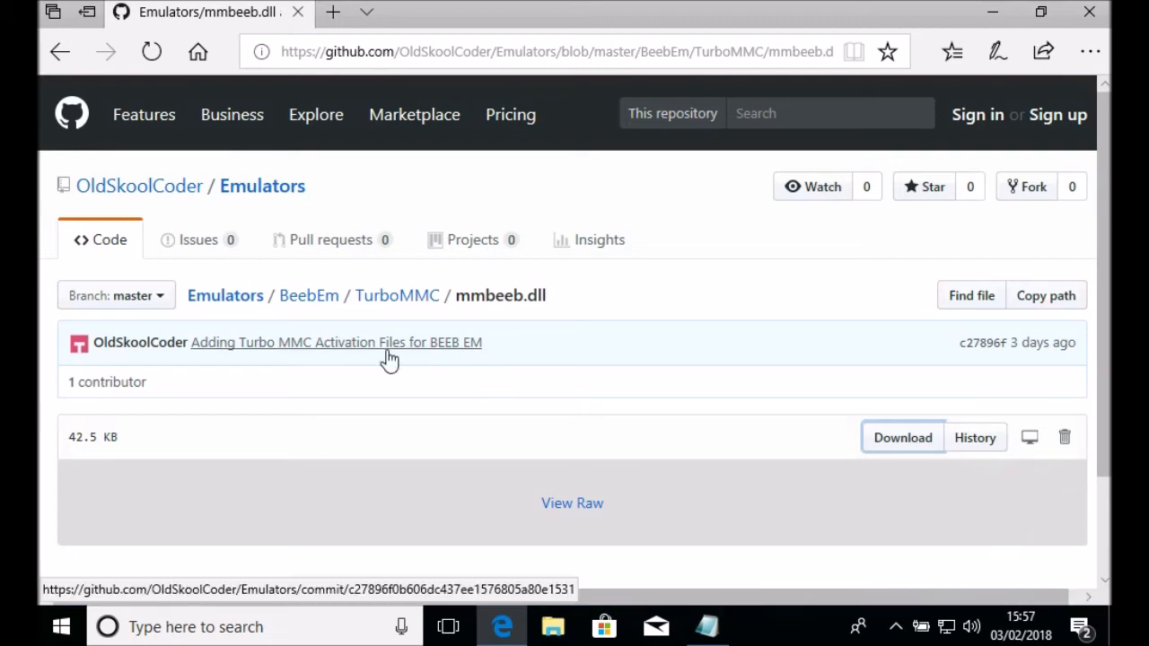
{"action": "left_click", "coordinate": [1088, 11]}
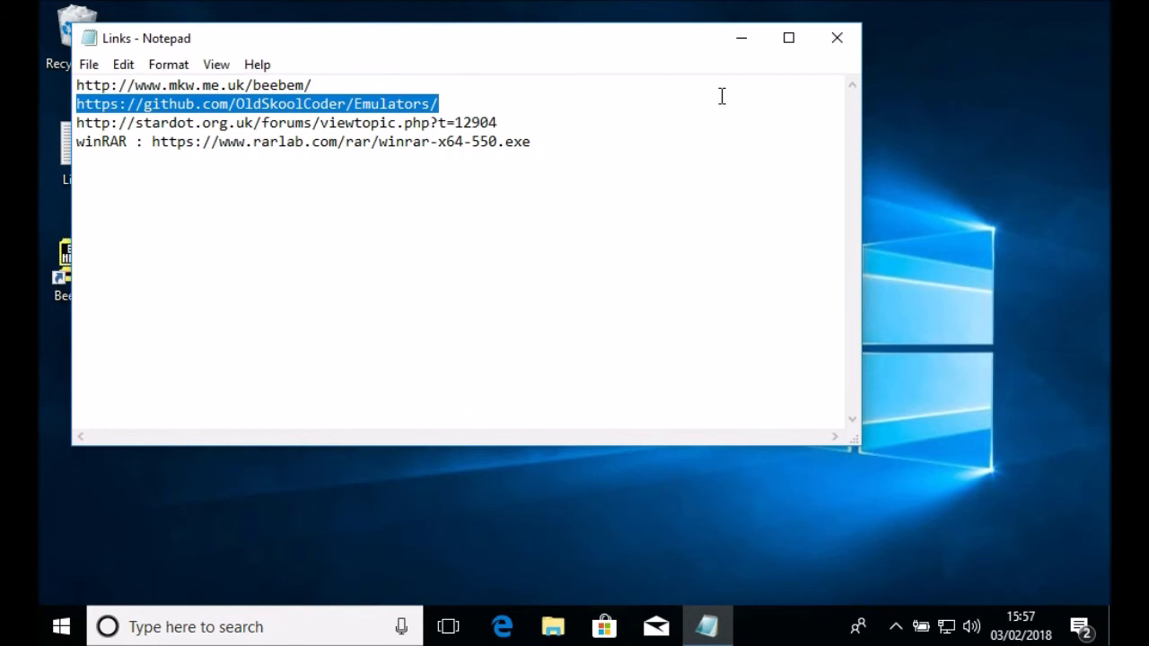
Minimise the Links notes and arrange two File Explorer windows side by side, each filling half the screen
{"action": "left_click", "coordinate": [742, 38]}
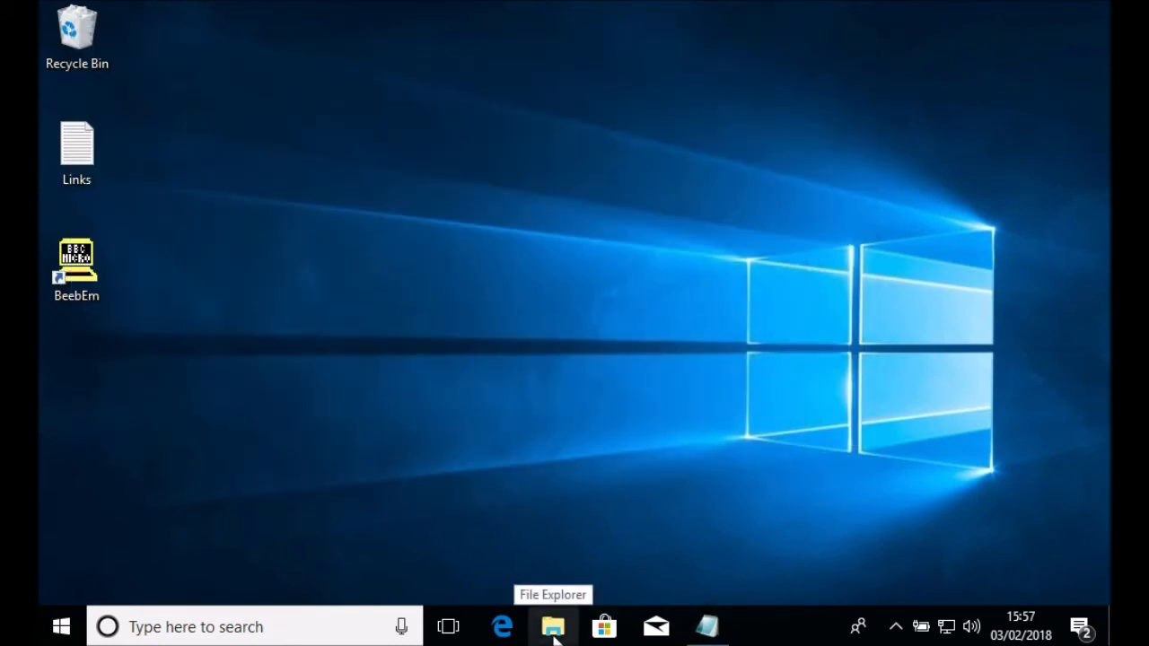
{"action": "left_click", "coordinate": [554, 628]}
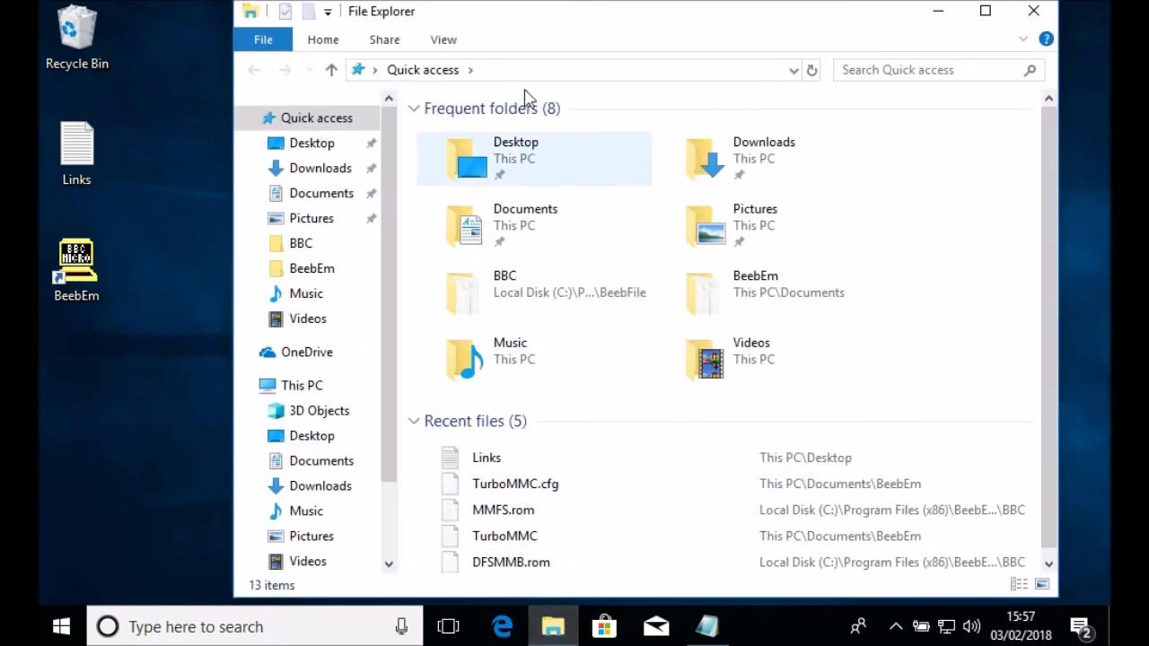
{"action": "left_click_drag", "start_coordinate": [512, 12], "coordinate": [38, 109]}
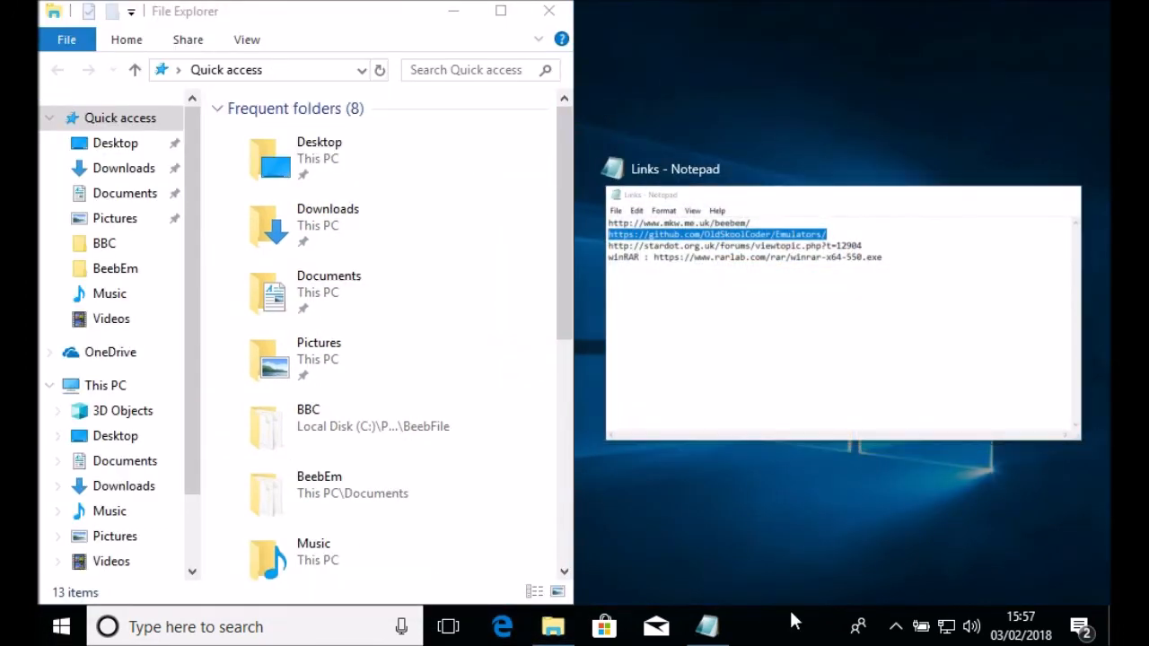
{"action": "right_click", "coordinate": [554, 628]}
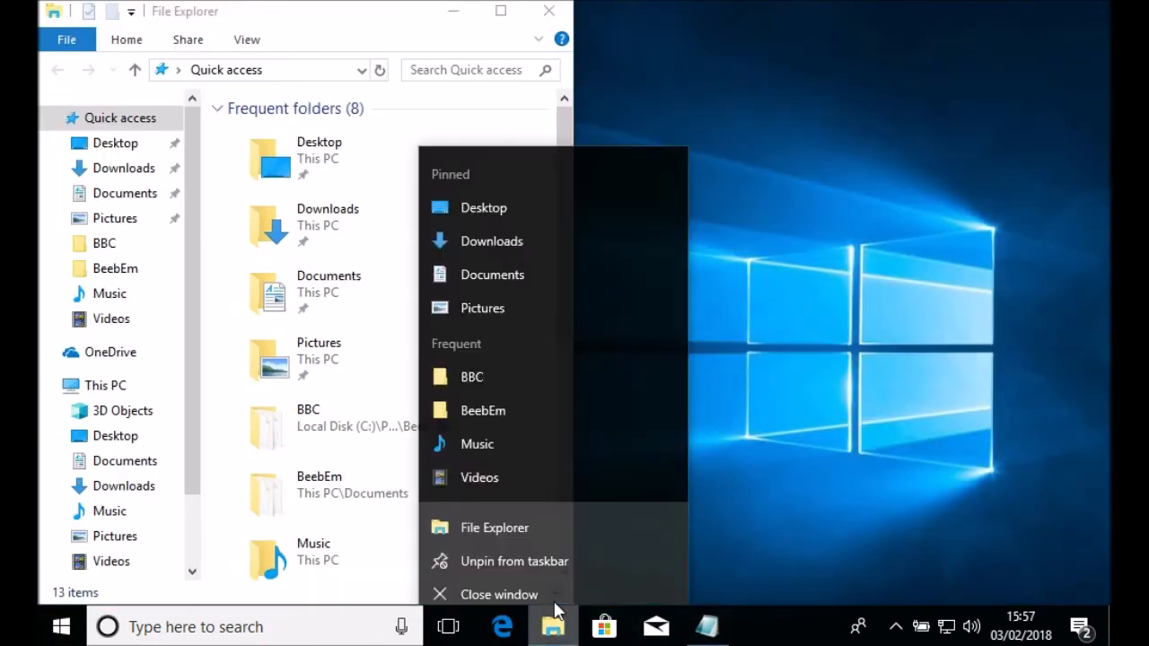
{"action": "left_click", "coordinate": [505, 510]}
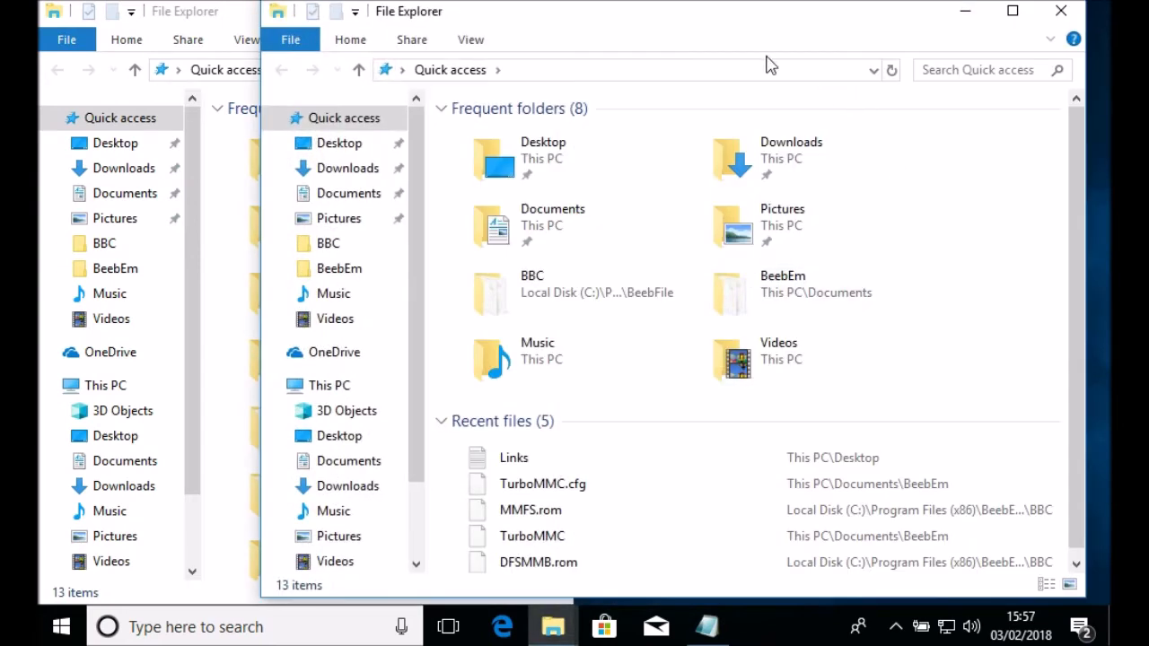
{"action": "left_click_drag", "start_coordinate": [590, 23], "coordinate": [1109, 121]}
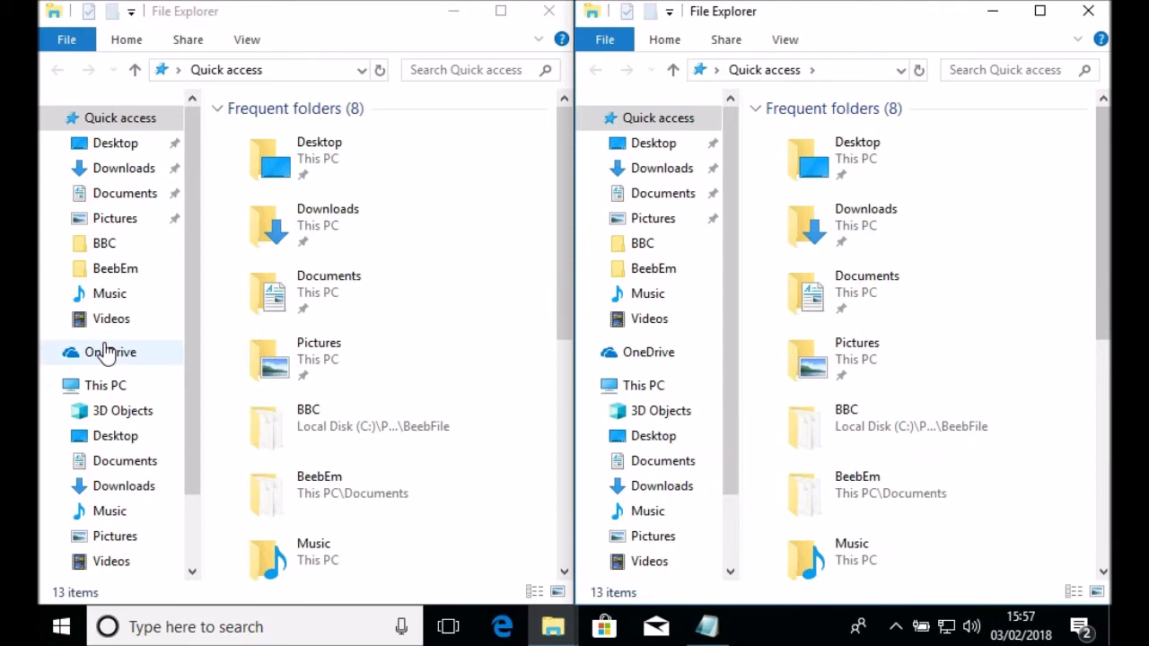
Show Downloads in one File Explorer window and C:\Program Files (x86)\BeebEm\Hardware in the other
{"action": "left_click", "coordinate": [289, 232]}
{"action": "double_click", "coordinate": [289, 231]}
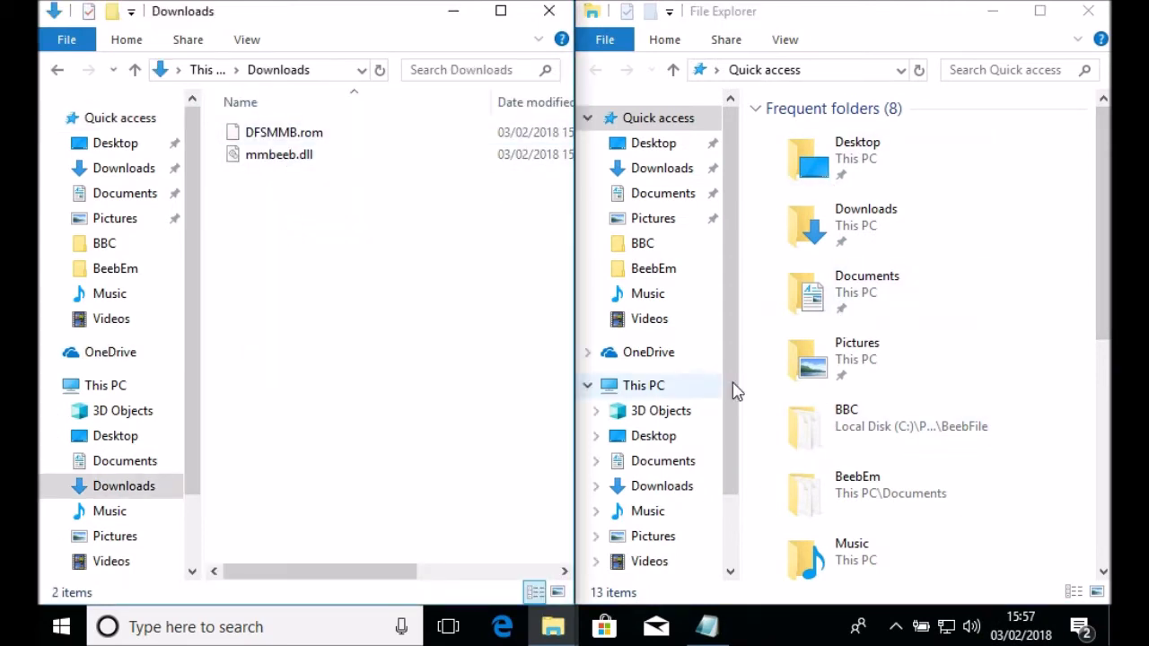
{"action": "left_click_drag", "start_coordinate": [725, 392], "coordinate": [674, 533]}
{"action": "left_click", "coordinate": [669, 496]}
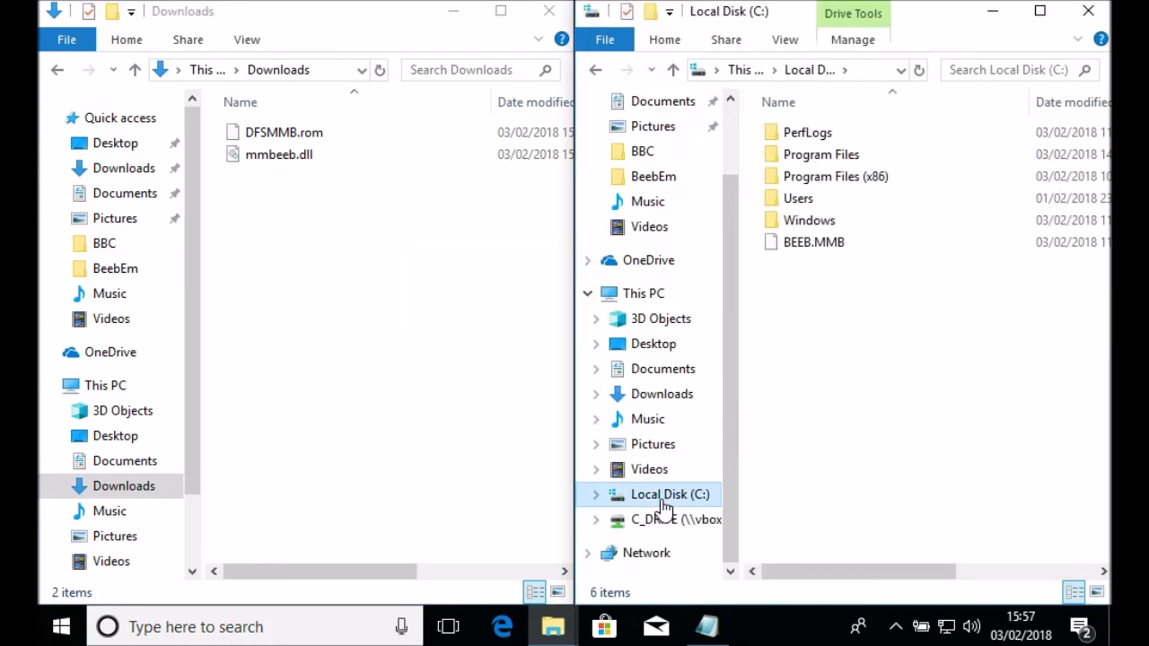
{"action": "double_click", "coordinate": [846, 177]}
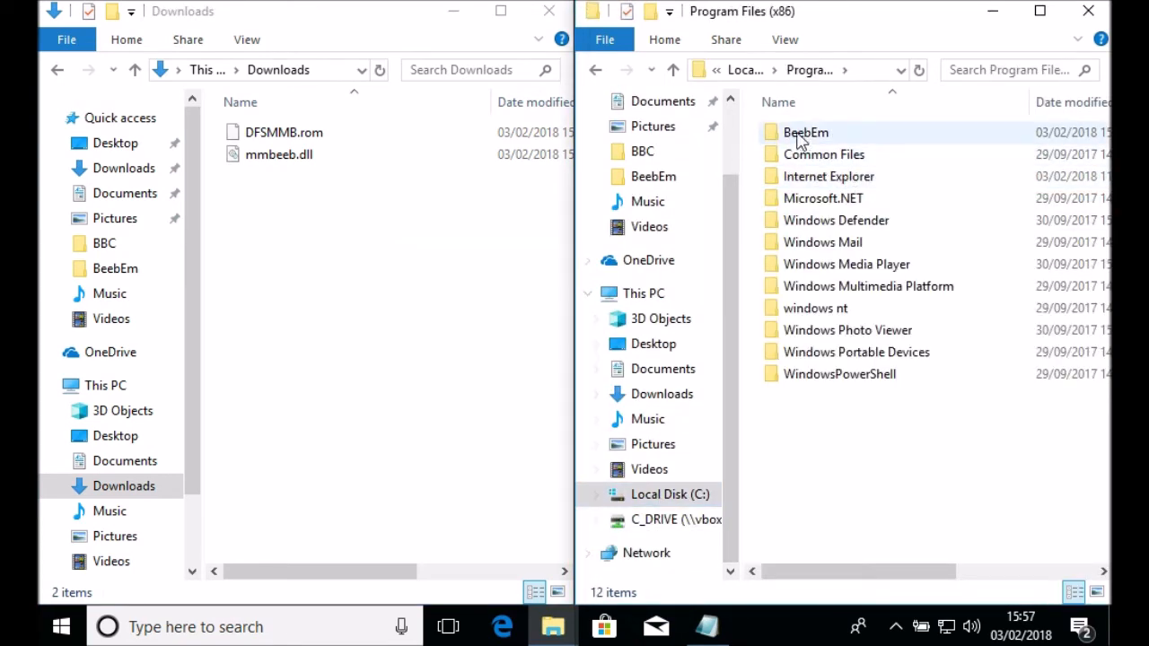
{"action": "double_click", "coordinate": [844, 134]}
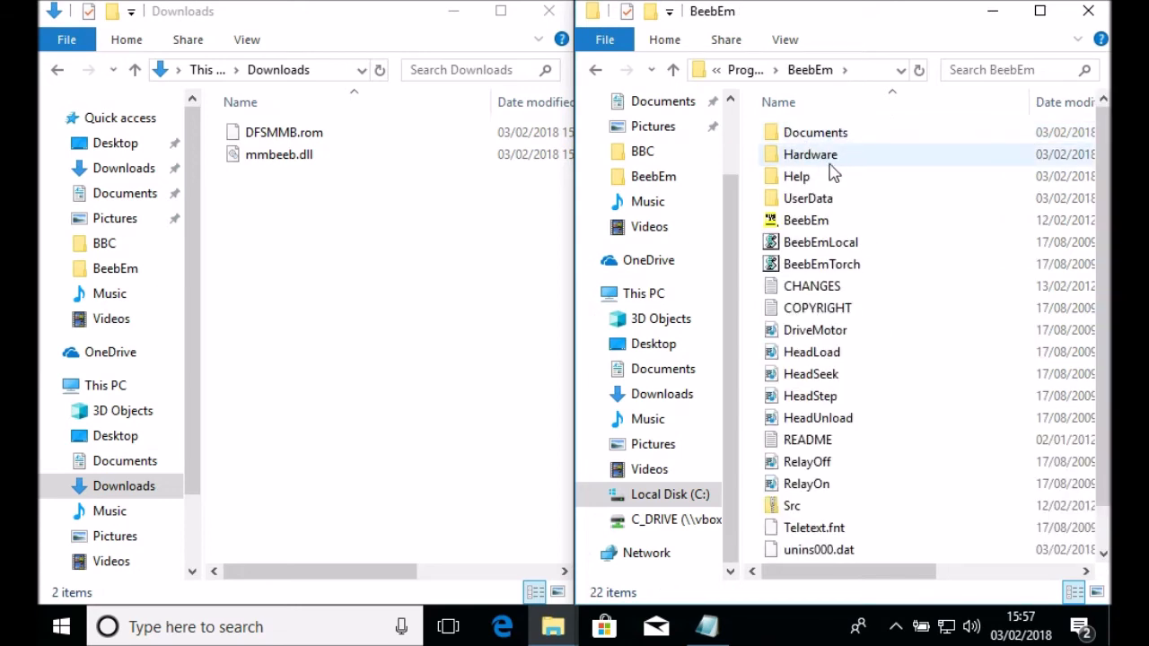
{"action": "double_click", "coordinate": [811, 155]}
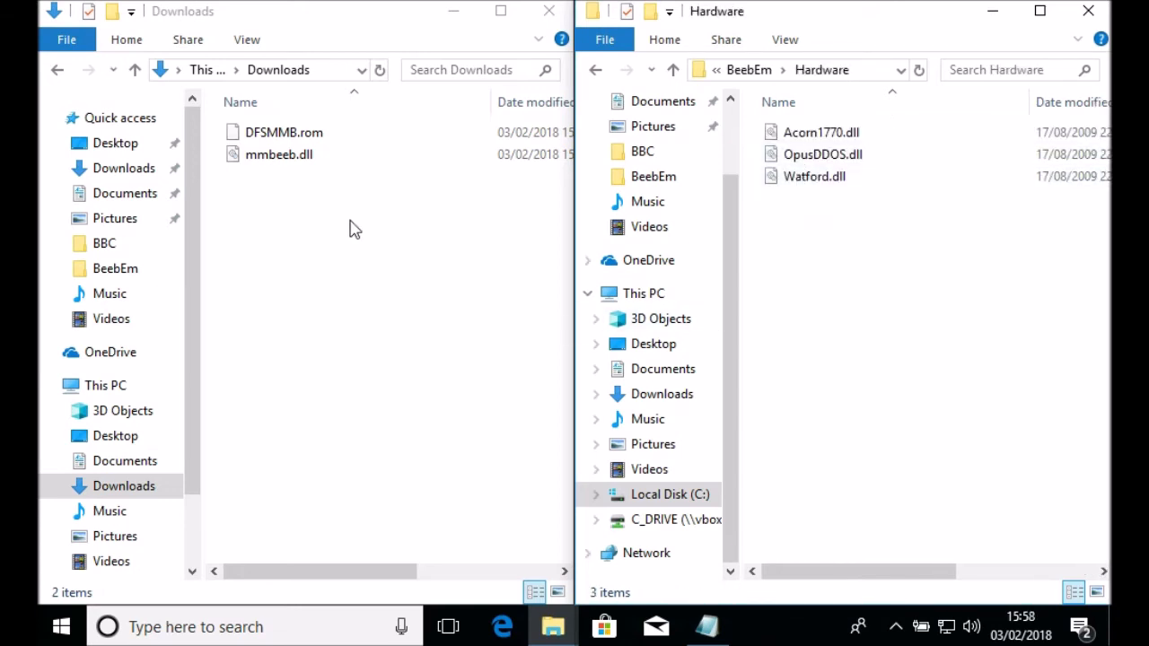
Copy mmbeeb.dll from Downloads into BeebEm's Hardware folder, granting administrator permission
{"action": "left_click", "coordinate": [289, 162]}
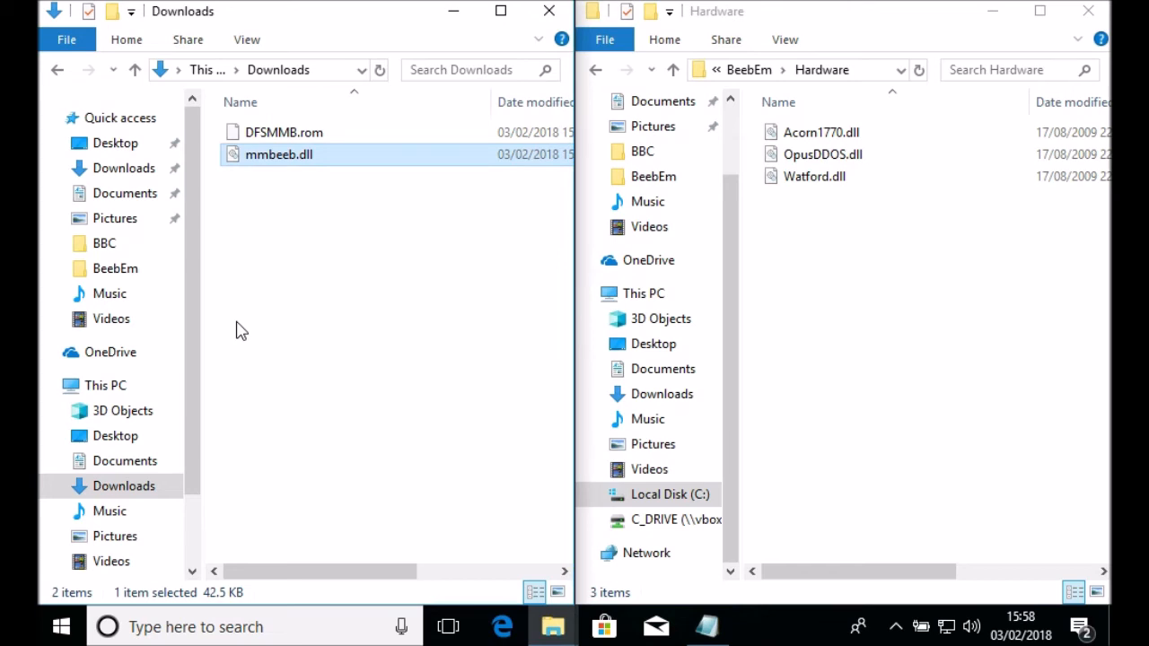
{"action": "right_click", "coordinate": [267, 156]}
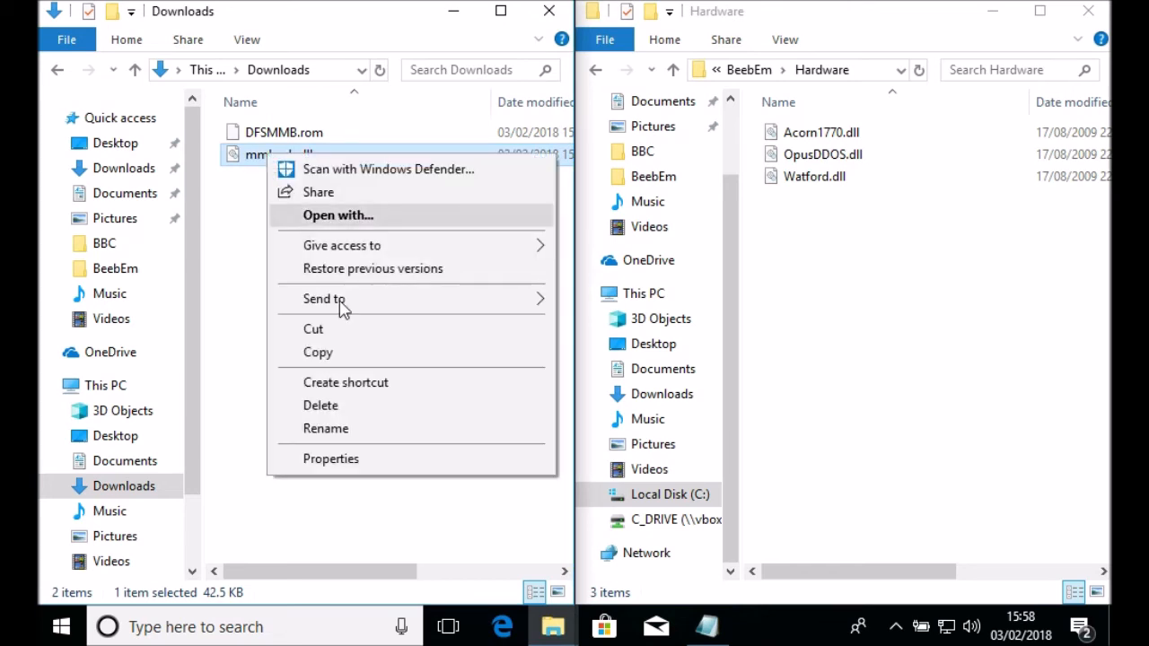
{"action": "left_click", "coordinate": [334, 353]}
{"action": "right_click", "coordinate": [821, 260]}
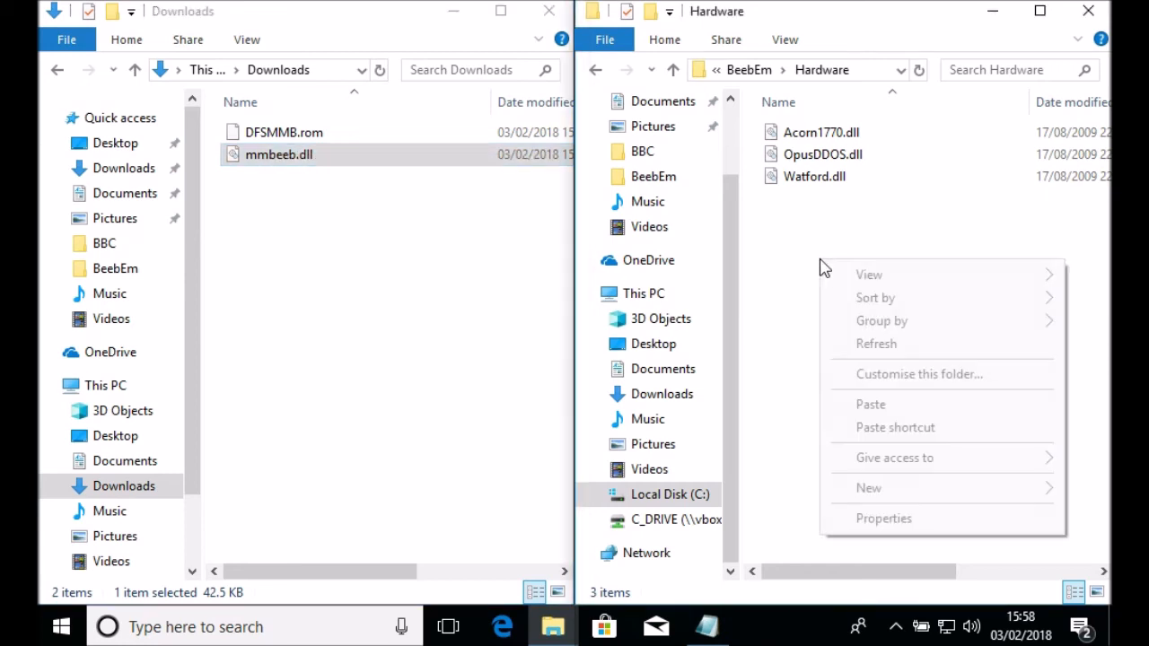
{"action": "left_click", "coordinate": [887, 406]}
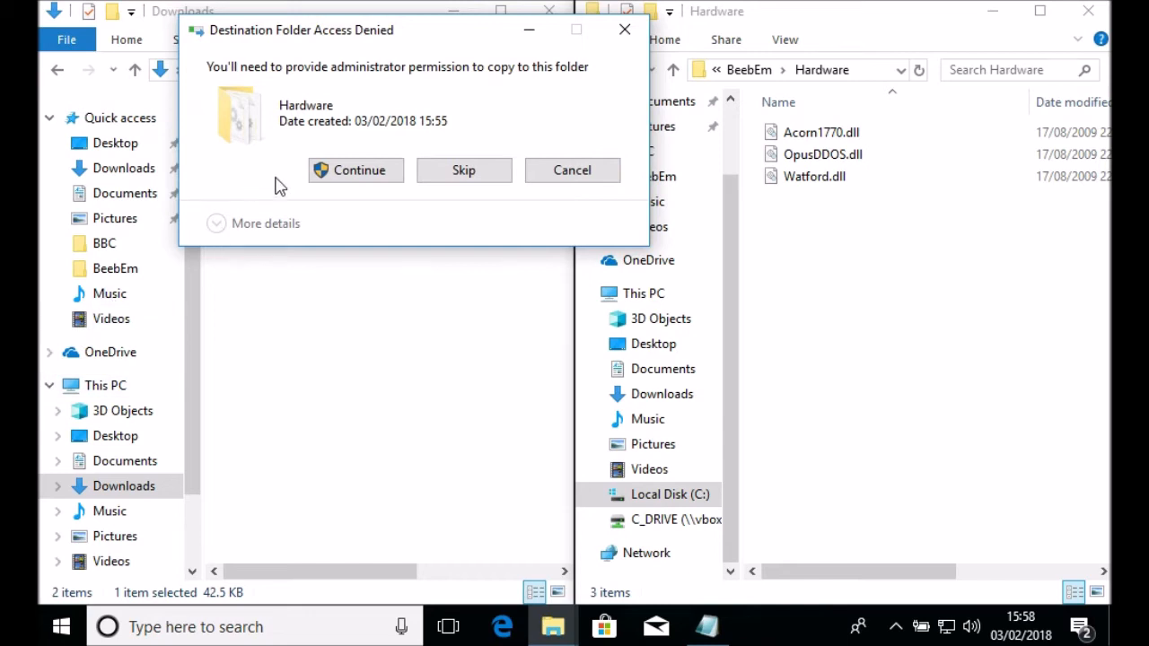
{"action": "left_click", "coordinate": [341, 172]}
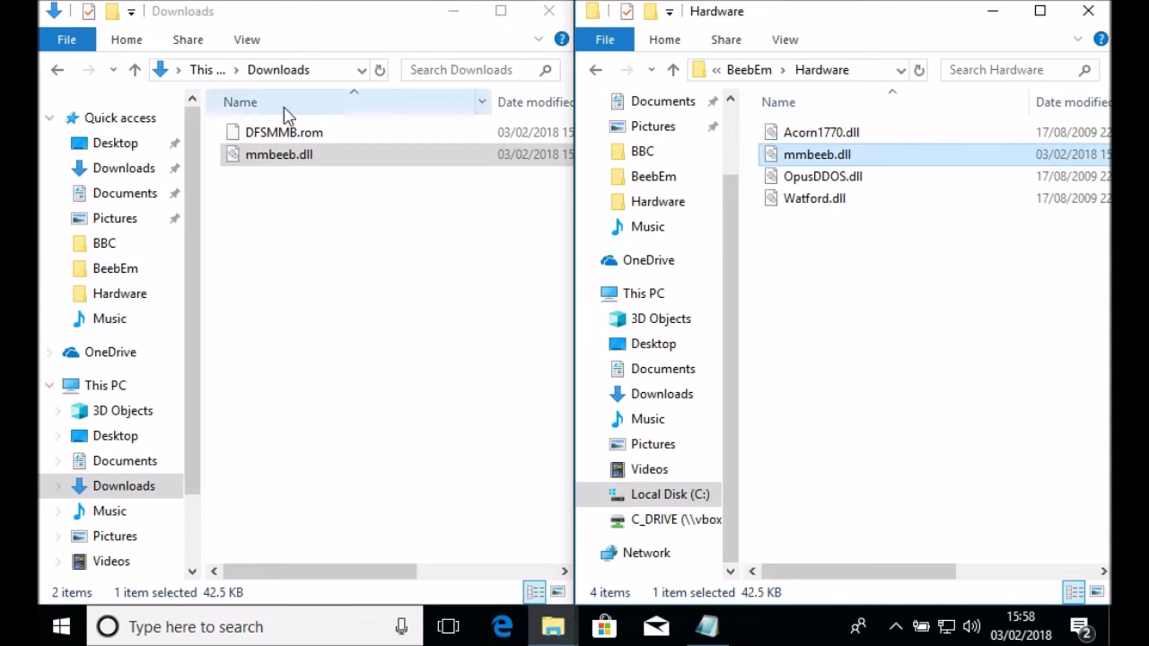
Select DFSMMB.rom in Downloads and open Documents\BeebEm\BeebFile in the second File Explorer window
{"action": "left_click", "coordinate": [234, 131]}
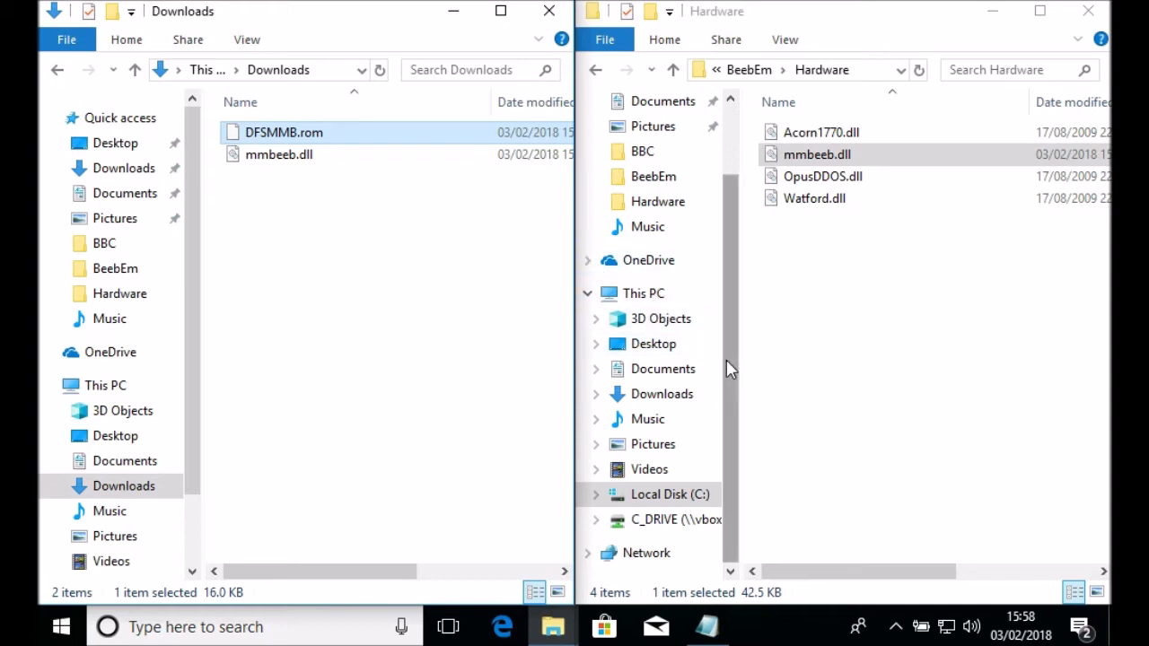
{"action": "left_click", "coordinate": [649, 377]}
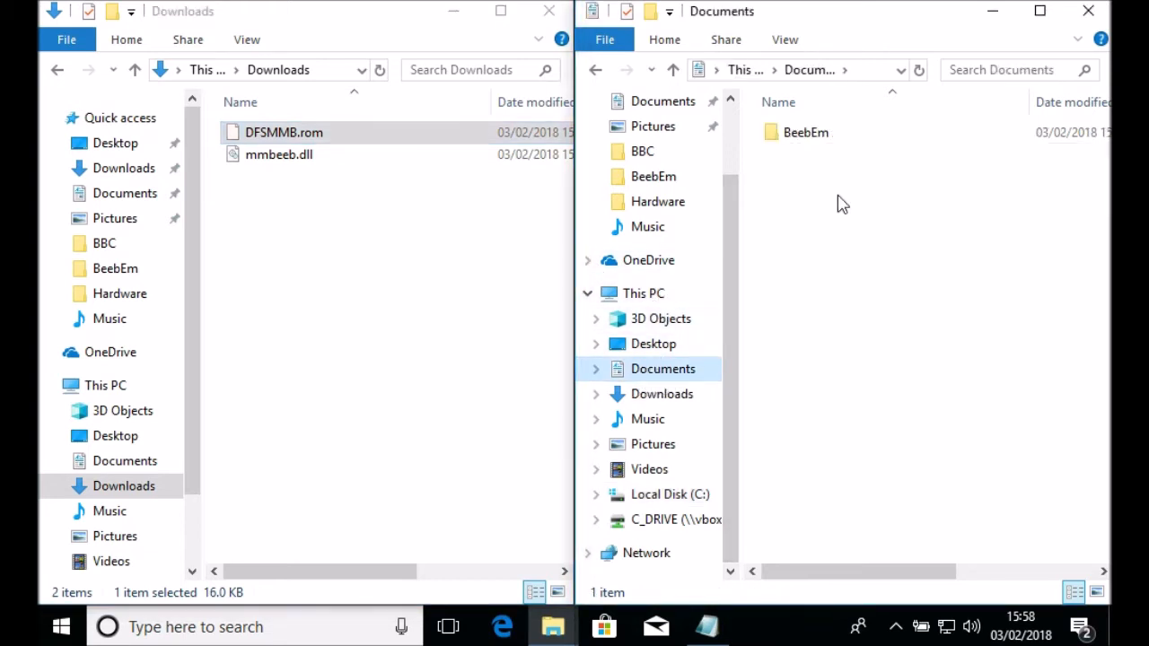
{"action": "double_click", "coordinate": [793, 143]}
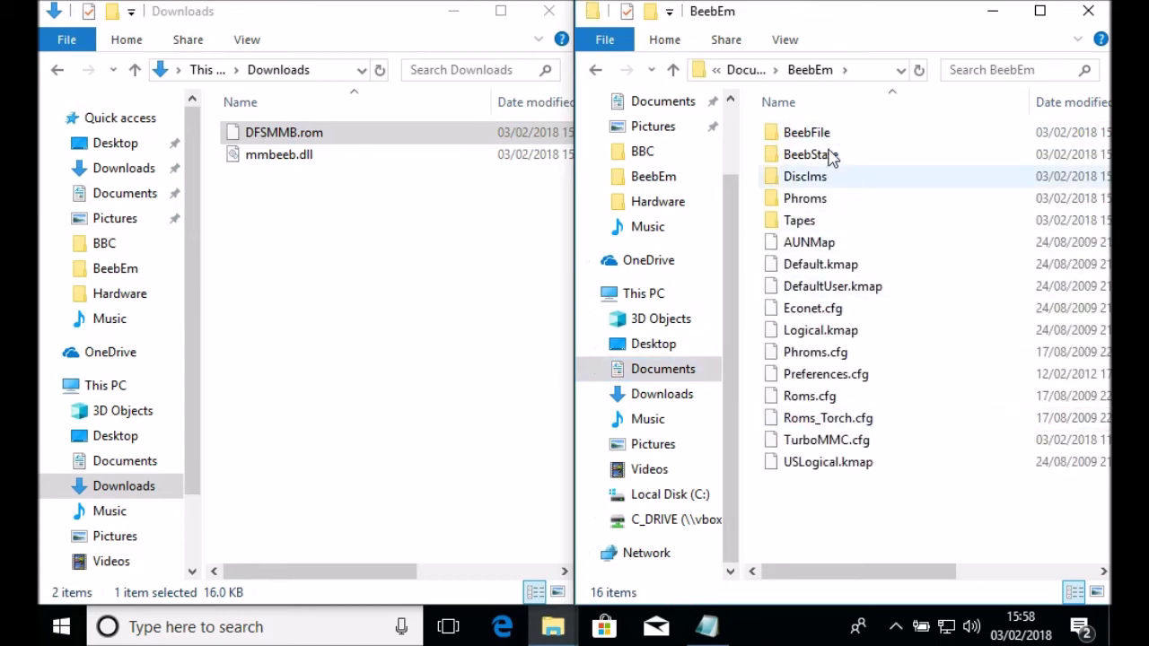
{"action": "double_click", "coordinate": [804, 137]}
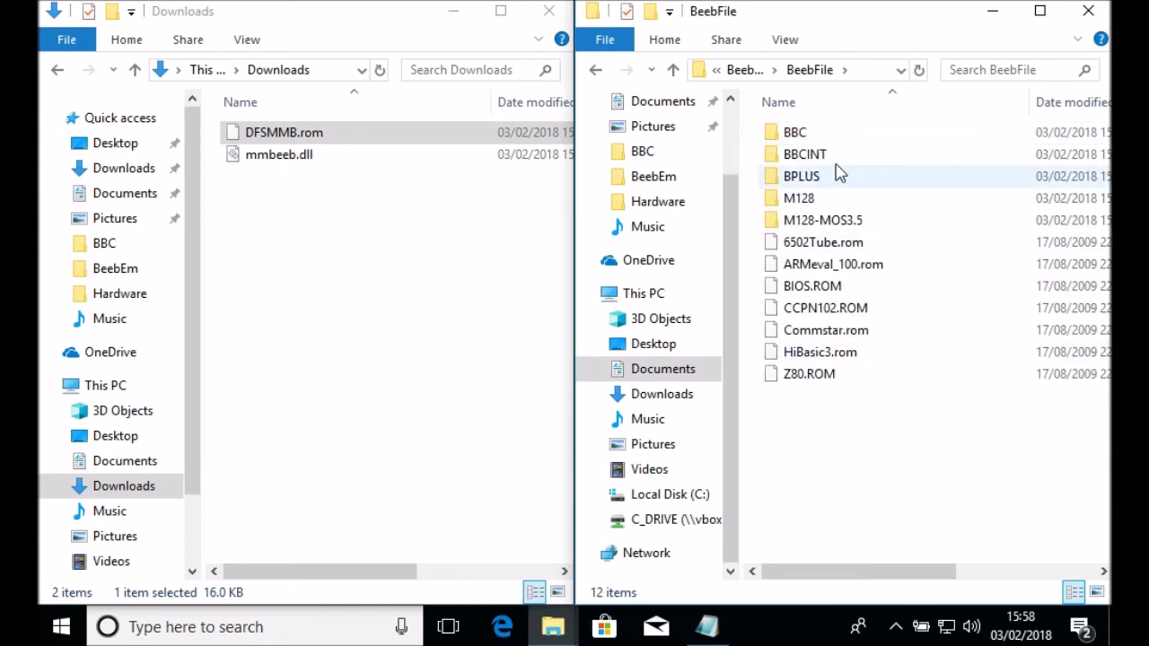
Copy DFSMMB.rom from Downloads into the BBC subfolder of BeebFile and close both File Explorer windows
{"action": "right_click", "coordinate": [254, 129]}
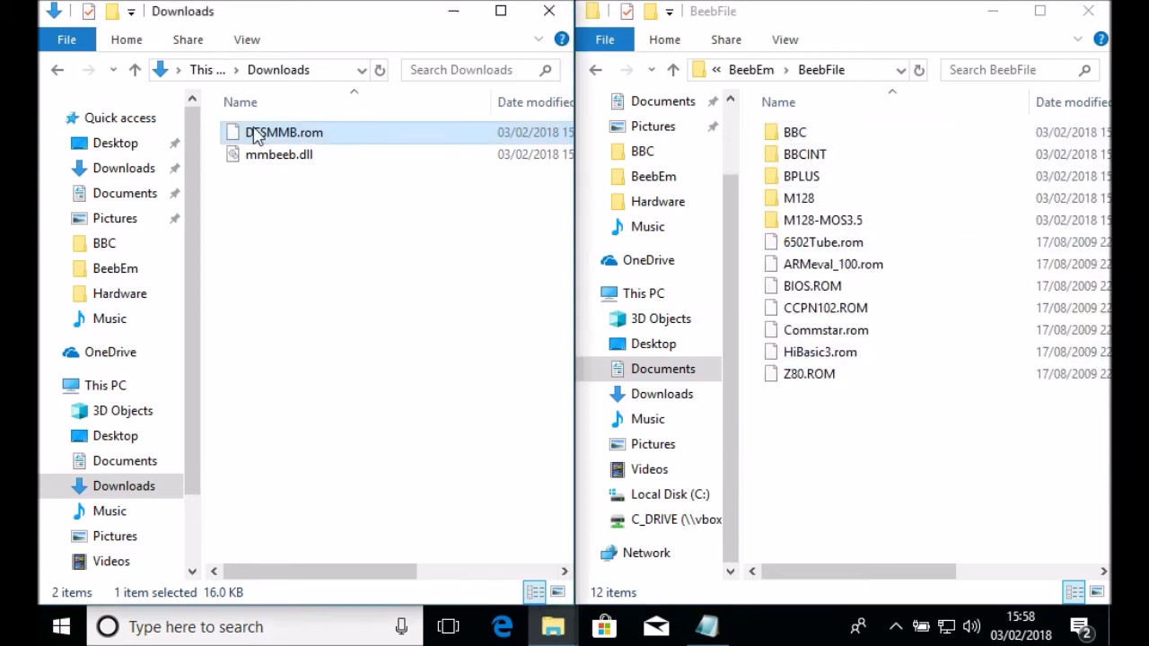
{"action": "left_click", "coordinate": [305, 326]}
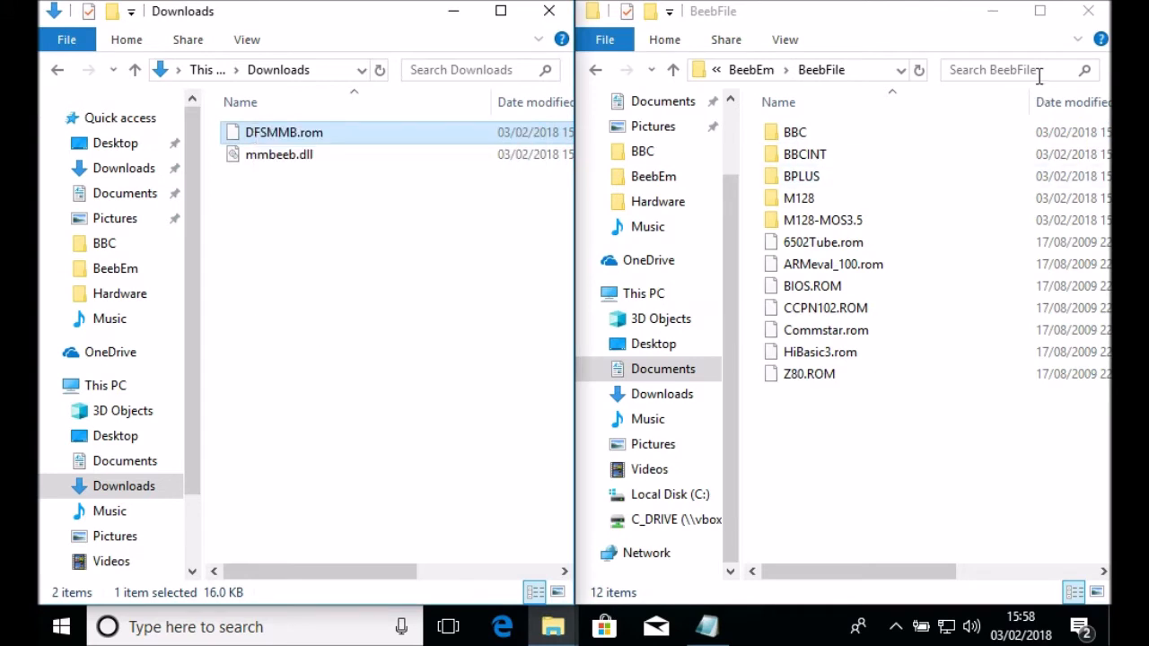
{"action": "left_click", "coordinate": [789, 135]}
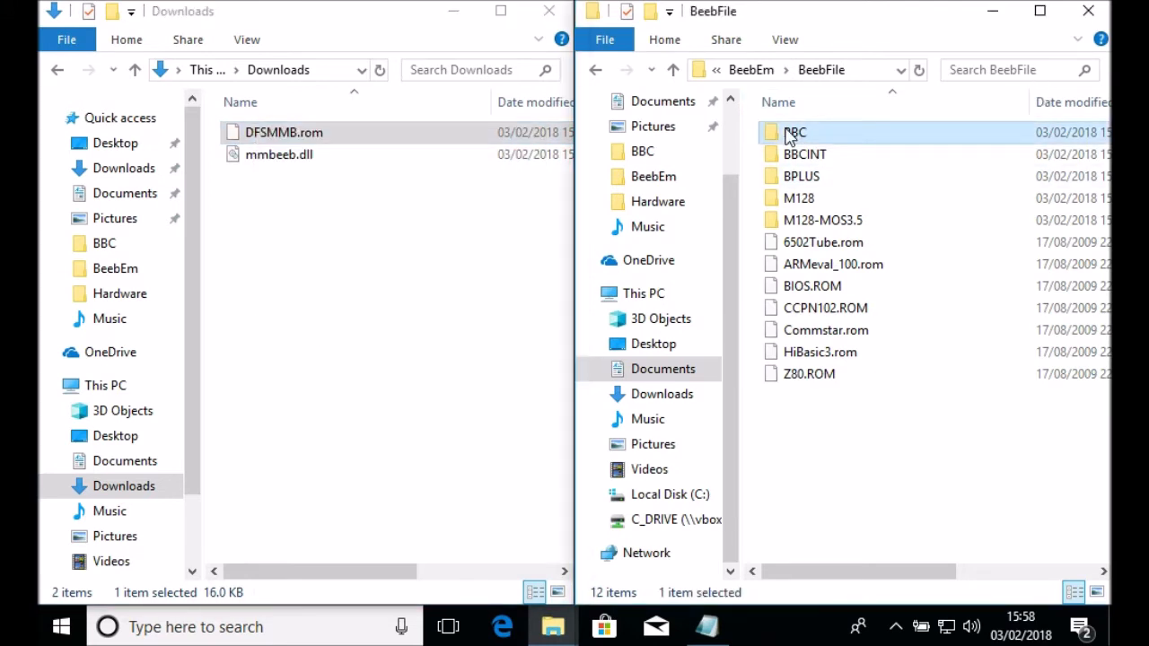
{"action": "double_click", "coordinate": [790, 135]}
{"action": "right_click", "coordinate": [840, 395]}
{"action": "left_click", "coordinate": [932, 257]}
{"action": "left_click", "coordinate": [898, 411]}
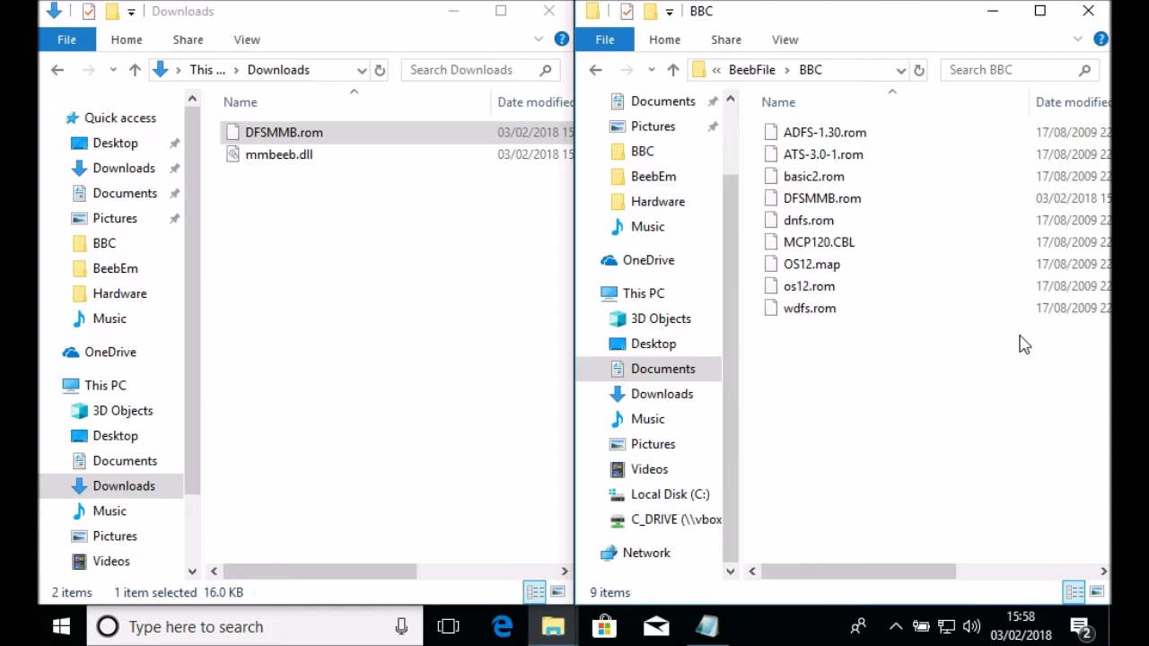
{"action": "left_click", "coordinate": [1089, 18]}
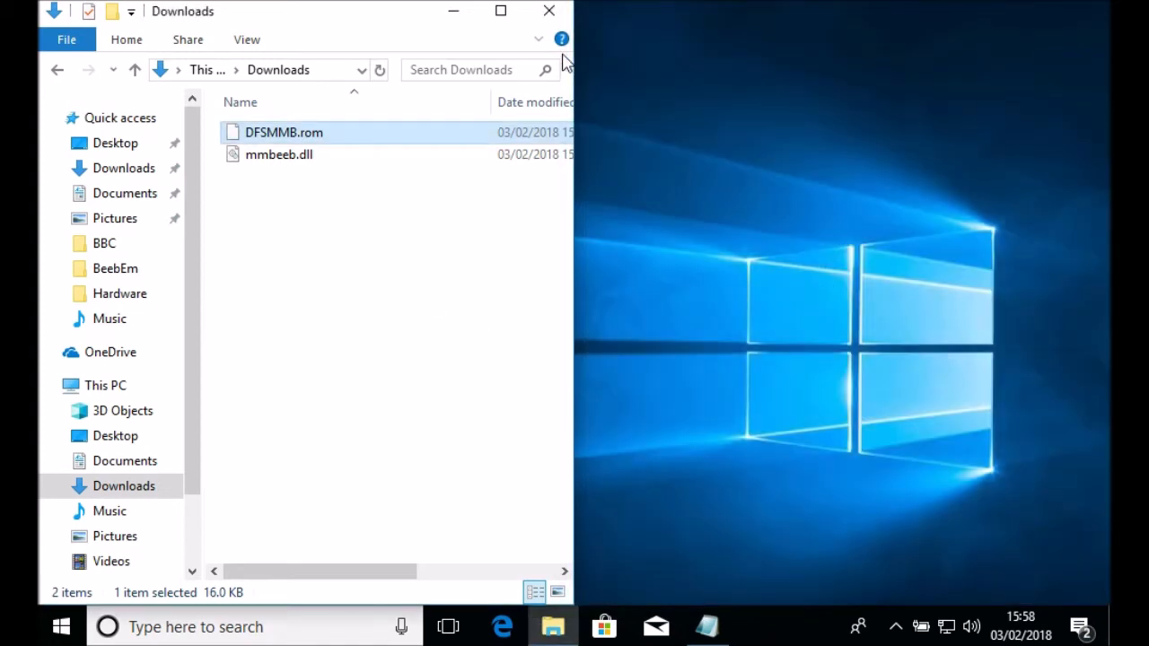
{"action": "left_click", "coordinate": [551, 12]}
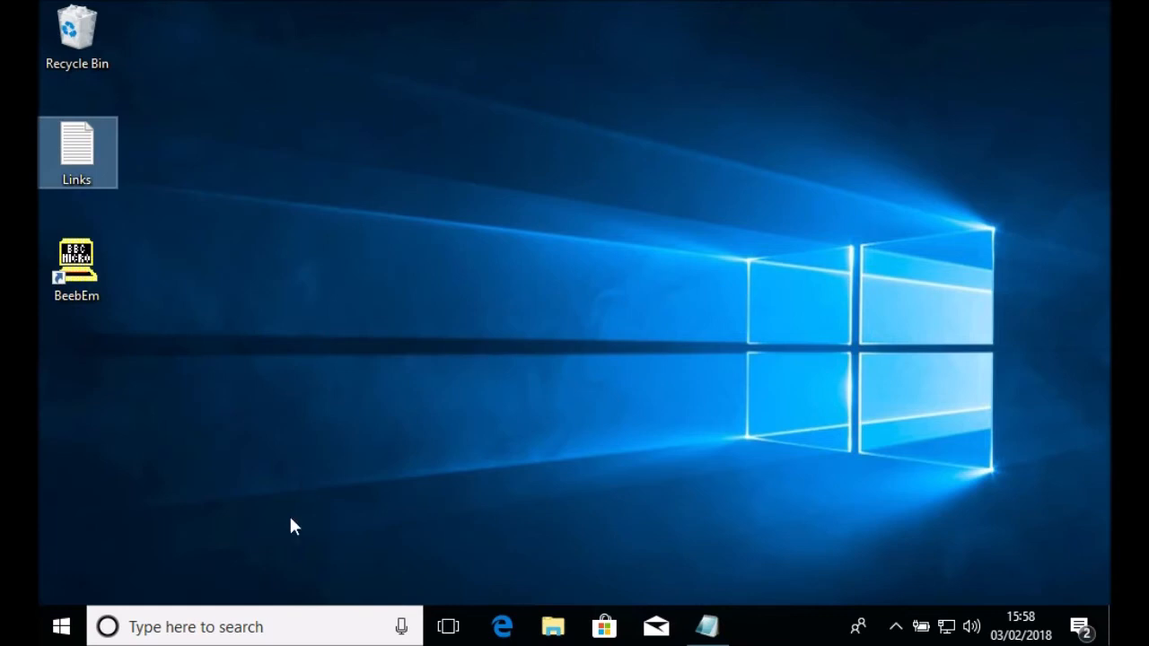
Launch BeebEm, move its window fully into view and open the ROM configuration
{"action": "double_click", "coordinate": [72, 262]}
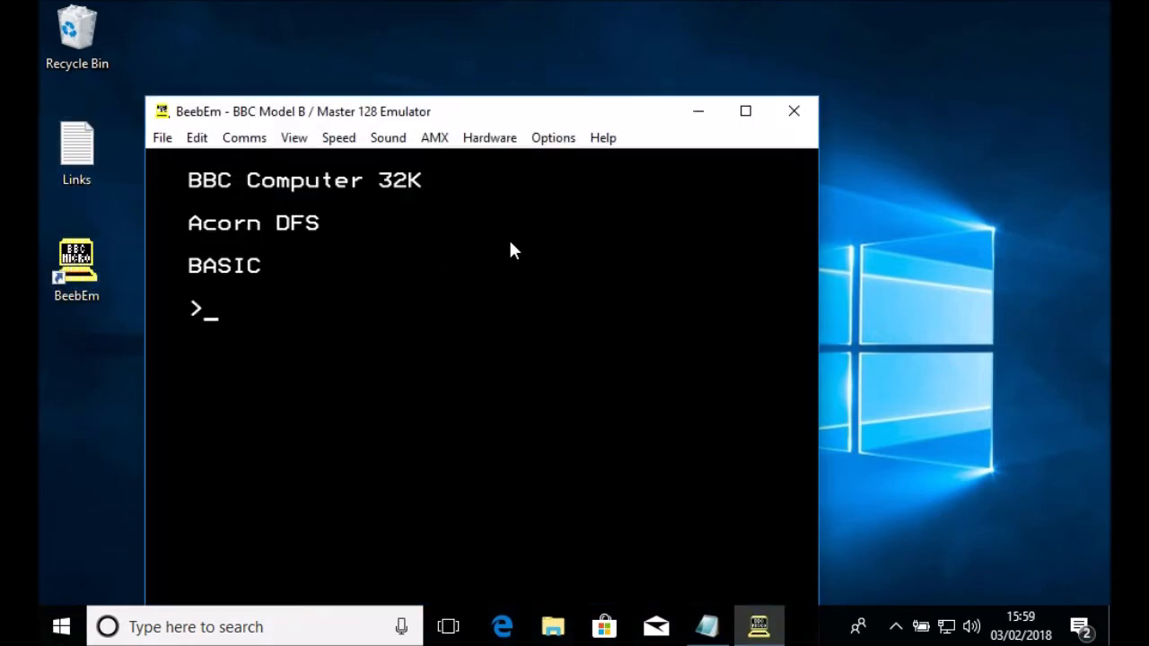
{"action": "left_click_drag", "start_coordinate": [480, 124], "coordinate": [578, 32]}
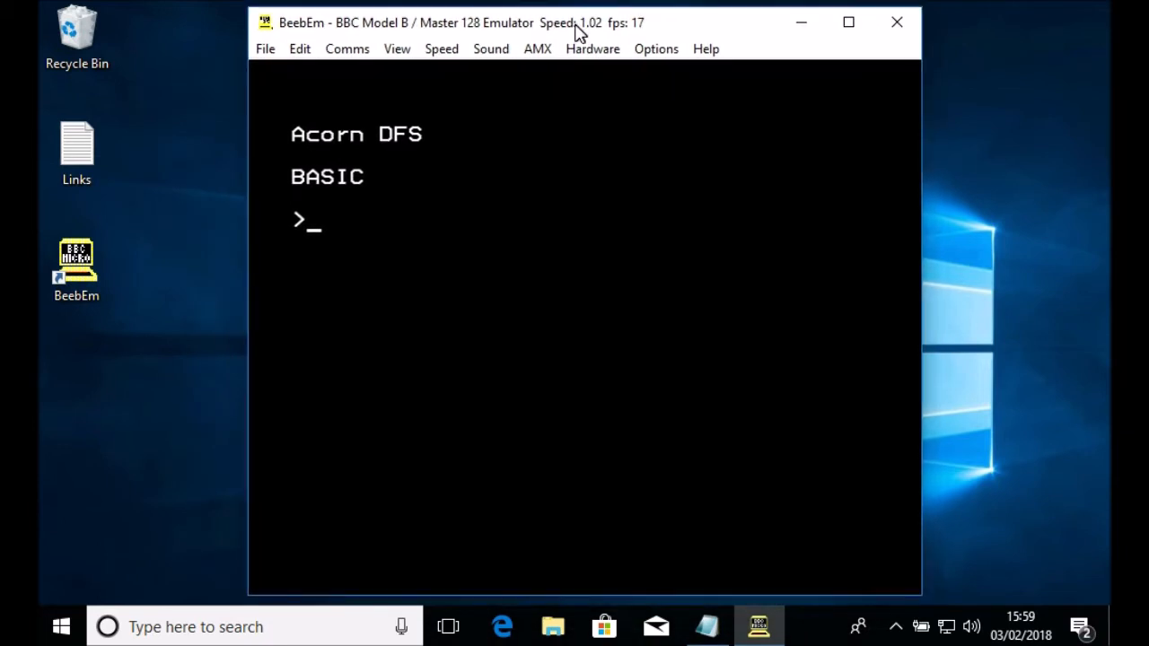
{"action": "left_click", "coordinate": [592, 49]}
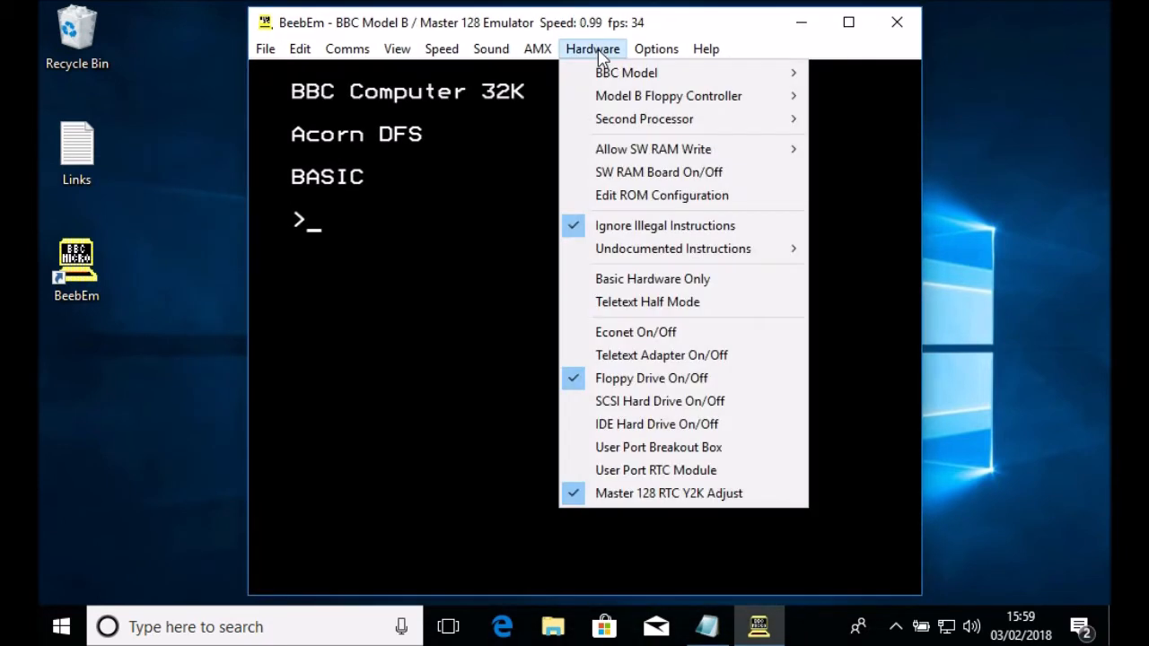
{"action": "left_click", "coordinate": [666, 195]}
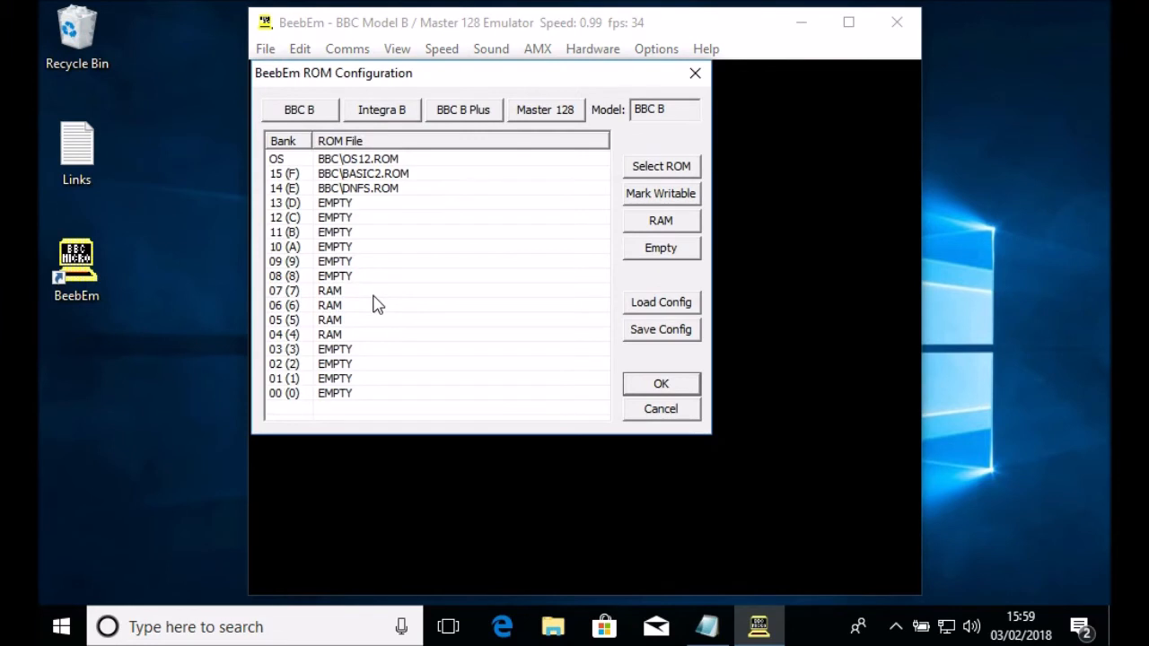
Assign DFSMMB.rom from the BBC subfolder of BeebFile to ROM bank 13 (D) and accept the configuration
{"action": "left_click", "coordinate": [319, 207]}
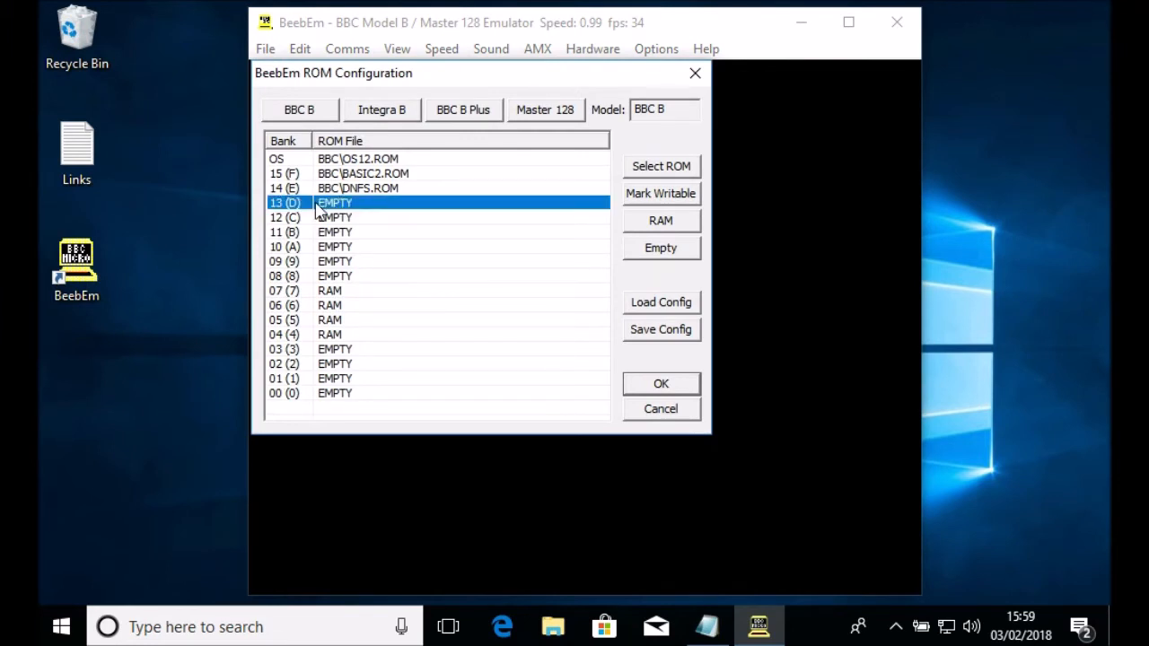
{"action": "left_click", "coordinate": [662, 174]}
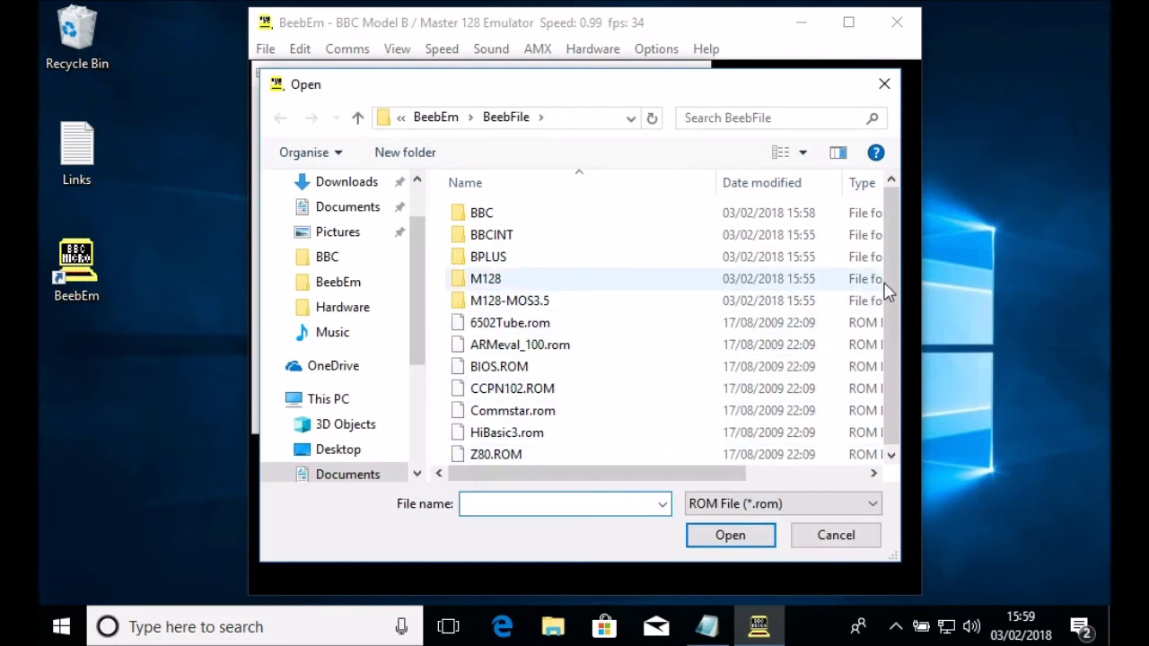
{"action": "left_click_drag", "start_coordinate": [889, 268], "coordinate": [892, 291]}
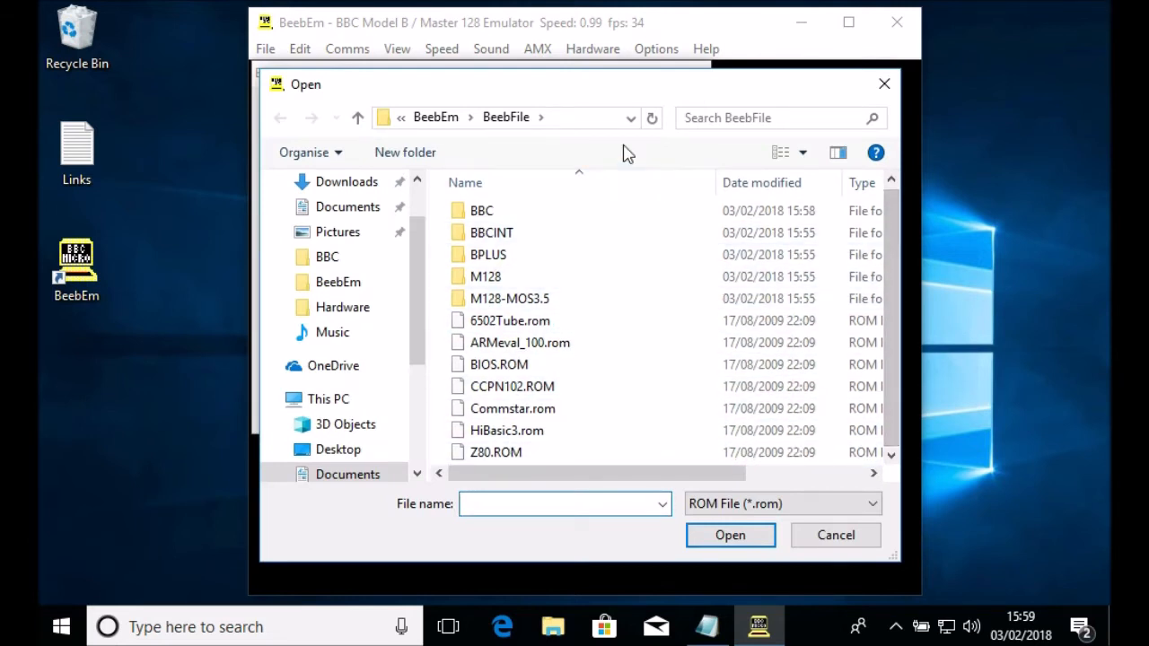
{"action": "left_click", "coordinate": [567, 119]}
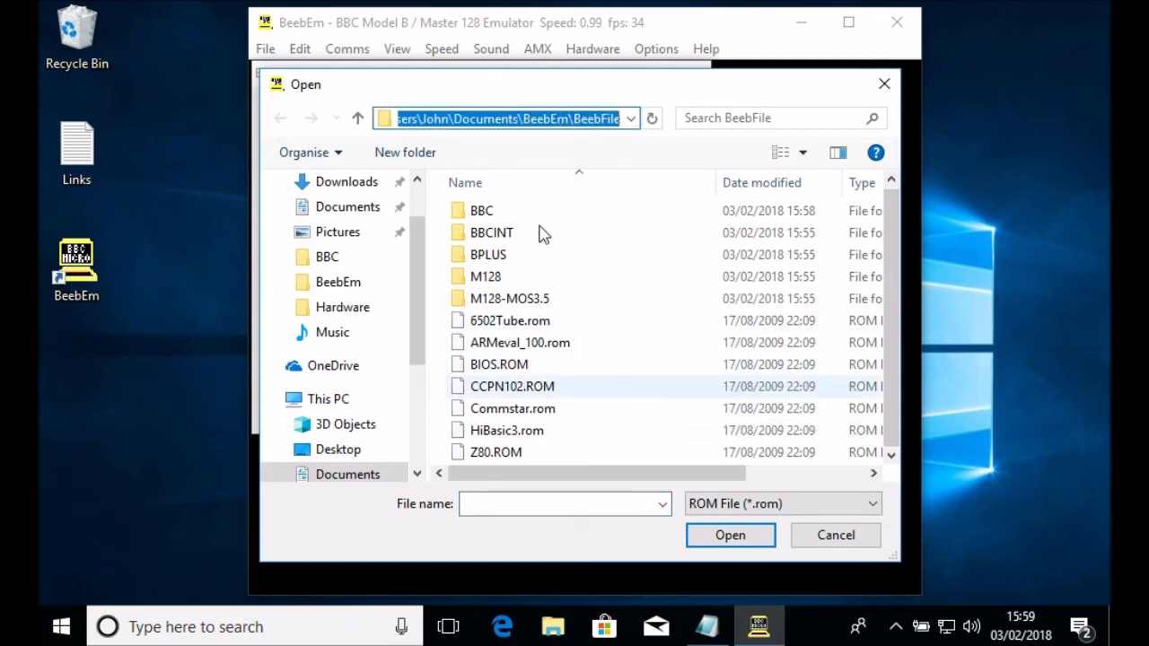
{"action": "left_click", "coordinate": [492, 213]}
{"action": "double_click", "coordinate": [492, 213]}
{"action": "left_click", "coordinate": [492, 284]}
{"action": "double_click", "coordinate": [492, 284]}
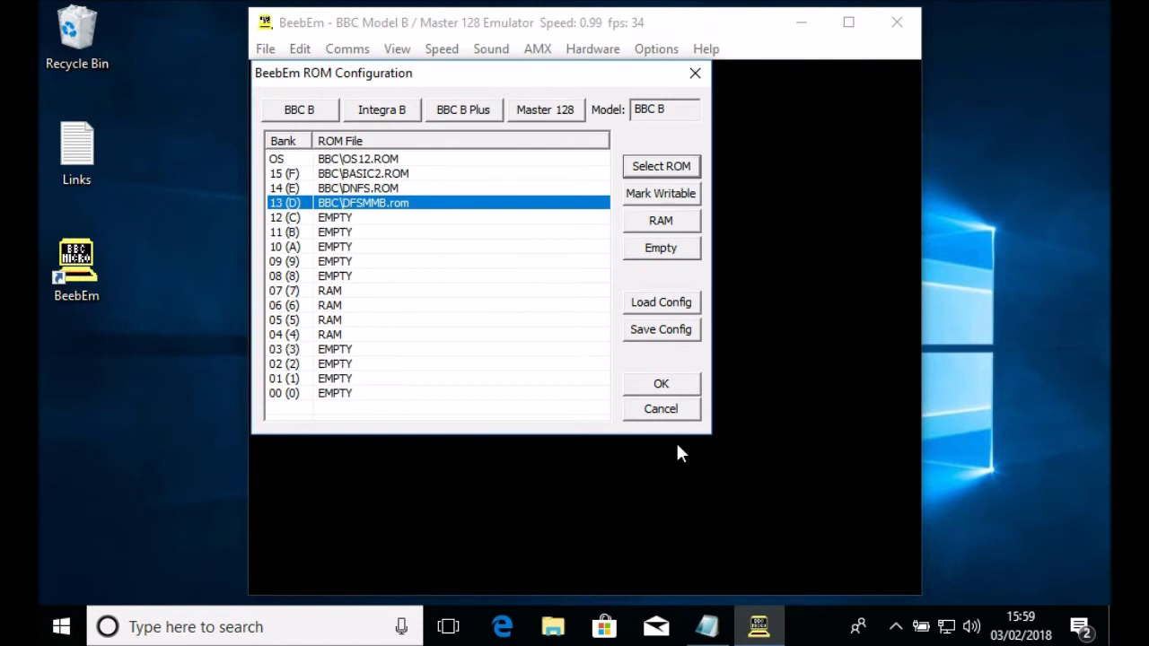
{"action": "left_click", "coordinate": [664, 382]}
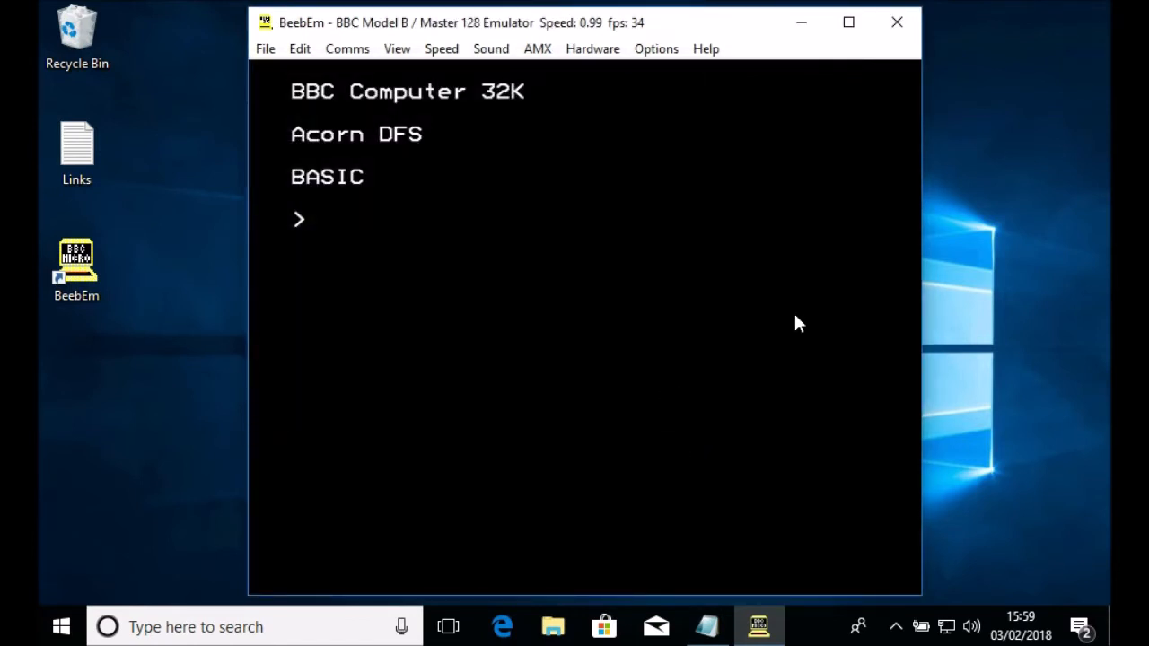
Save the current ROM configuration as TurboMMC.cfg in the BeebEm documents folder and accept the configuration
{"action": "left_click", "coordinate": [656, 48]}
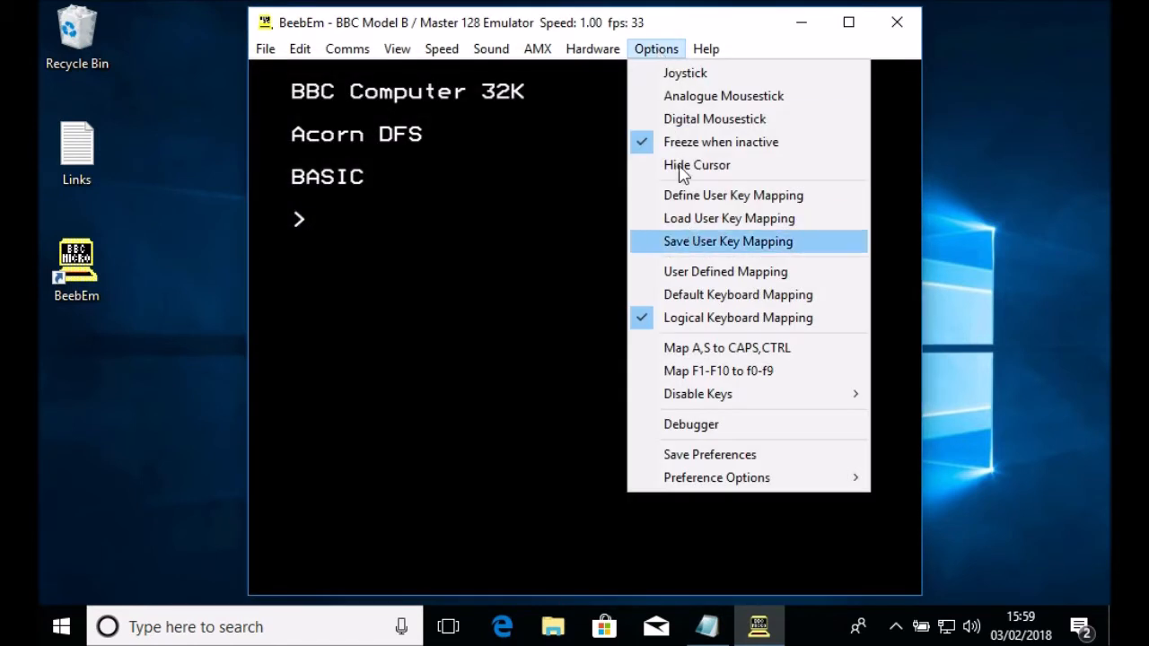
{"action": "left_click", "coordinate": [592, 49]}
{"action": "left_click", "coordinate": [686, 197]}
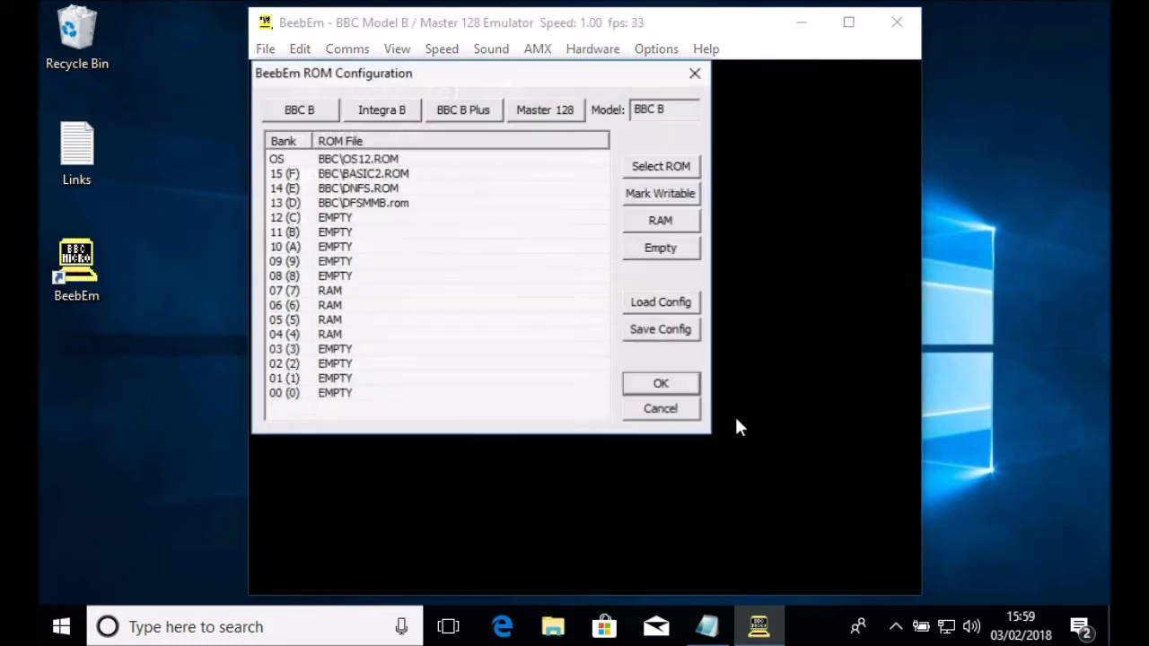
{"action": "left_click", "coordinate": [664, 332]}
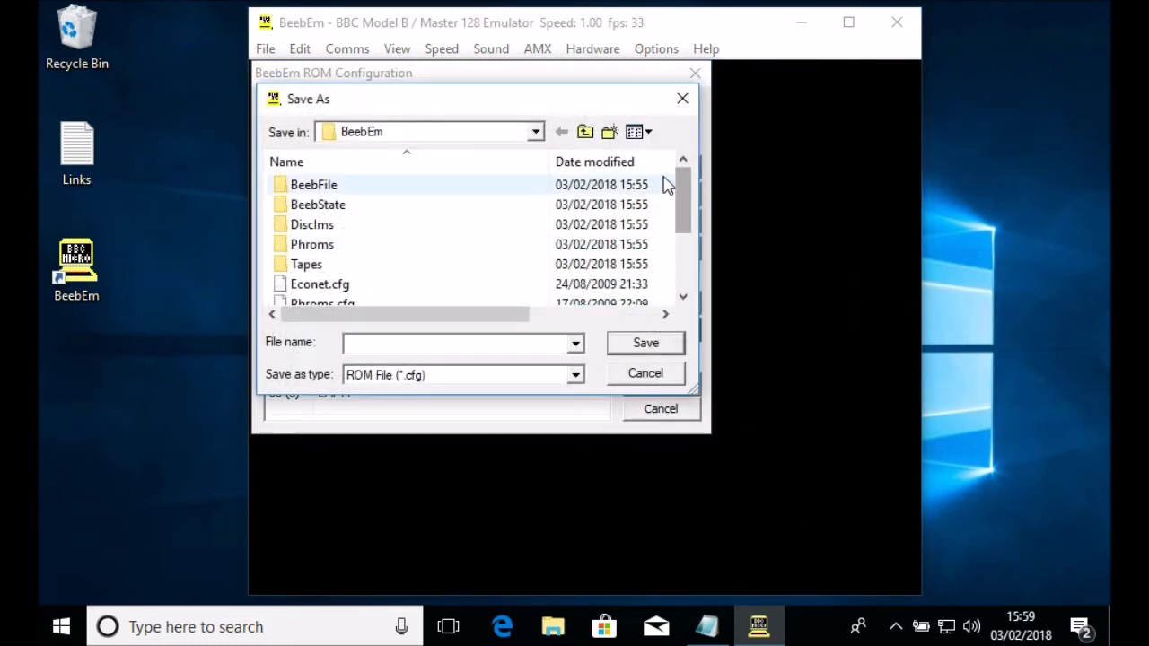
{"action": "left_click_drag", "start_coordinate": [686, 187], "coordinate": [712, 288]}
{"action": "left_click", "coordinate": [341, 285]}
{"action": "left_click", "coordinate": [625, 344]}
{"action": "left_click", "coordinate": [628, 393]}
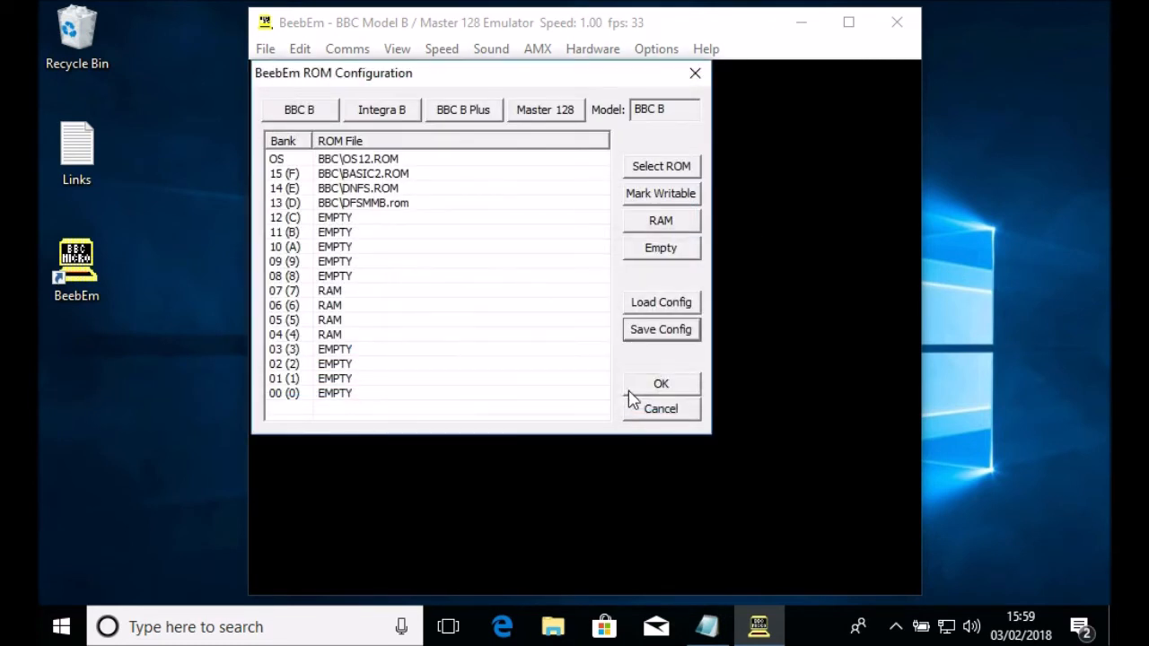
{"action": "left_click", "coordinate": [662, 384]}
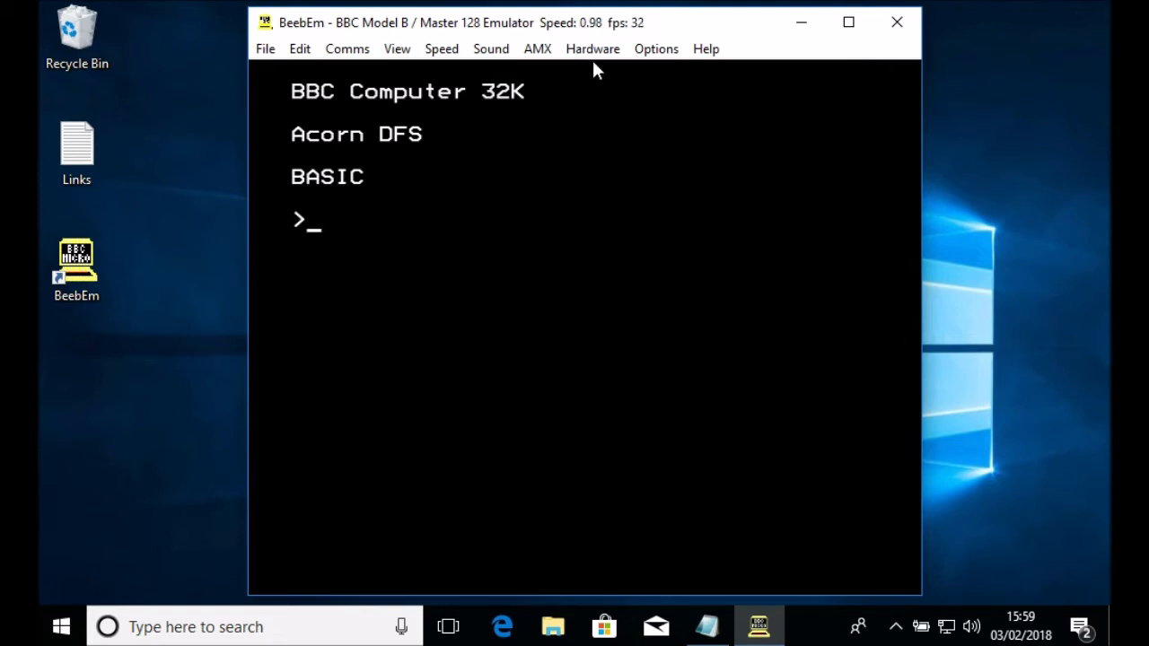
Select mmbeeb.dll from the Hardware folder as the Model B floppy controller's FDC board
{"action": "left_click", "coordinate": [592, 49]}
{"action": "mouse_move", "coordinate": [652, 107]}
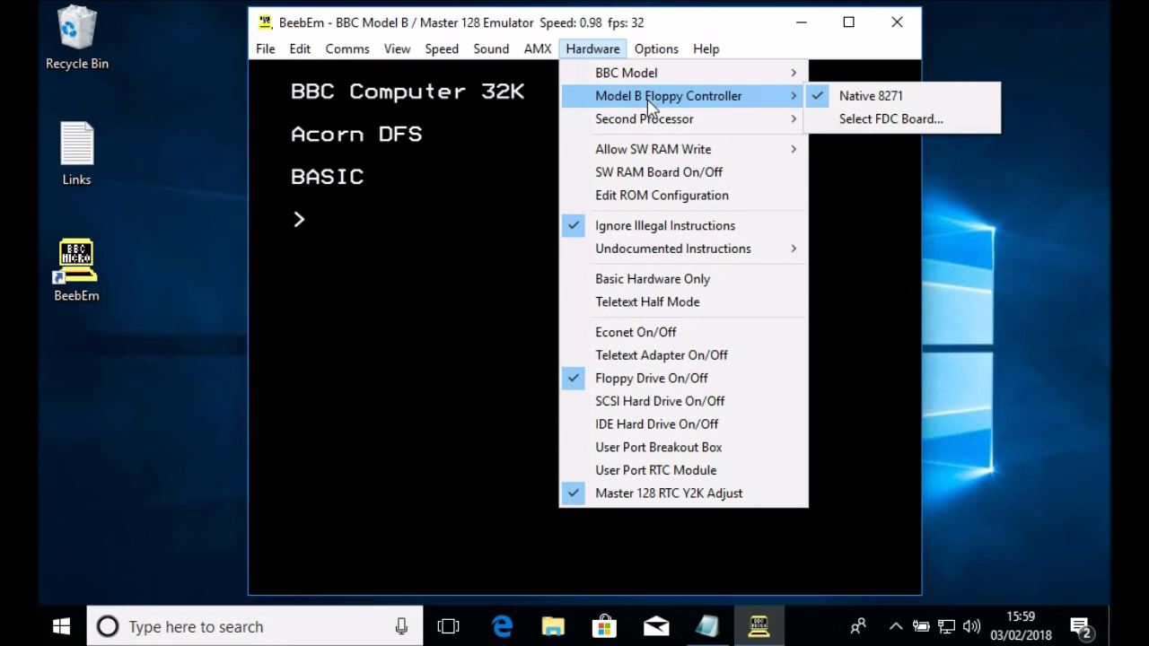
{"action": "left_click", "coordinate": [869, 119]}
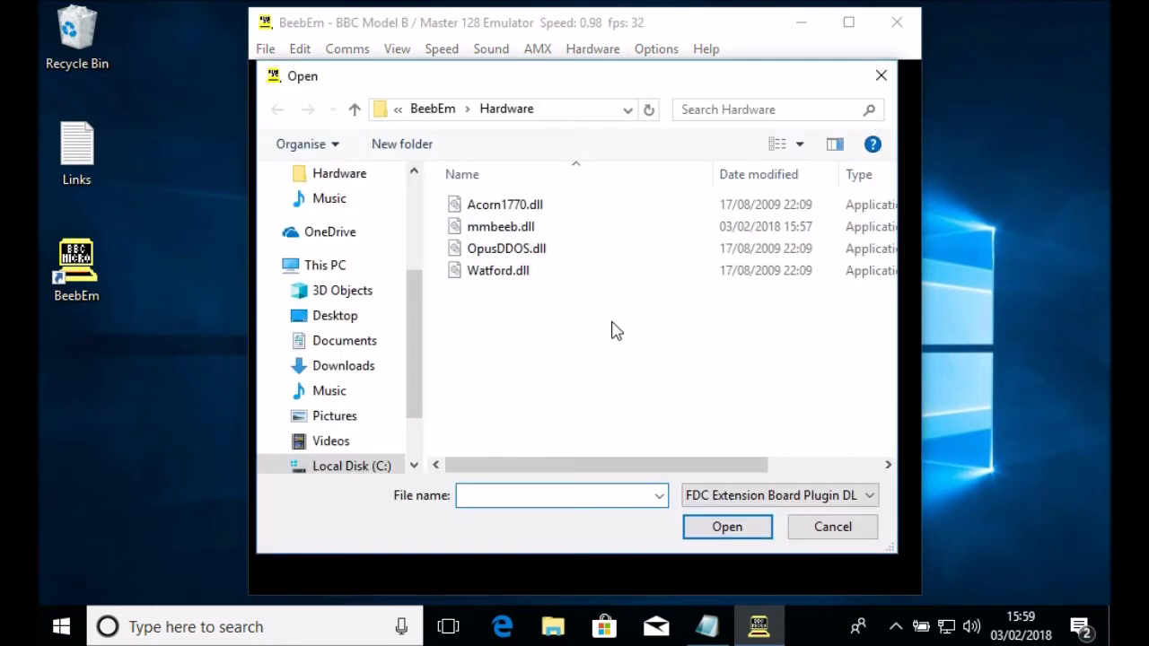
{"action": "left_click", "coordinate": [509, 230]}
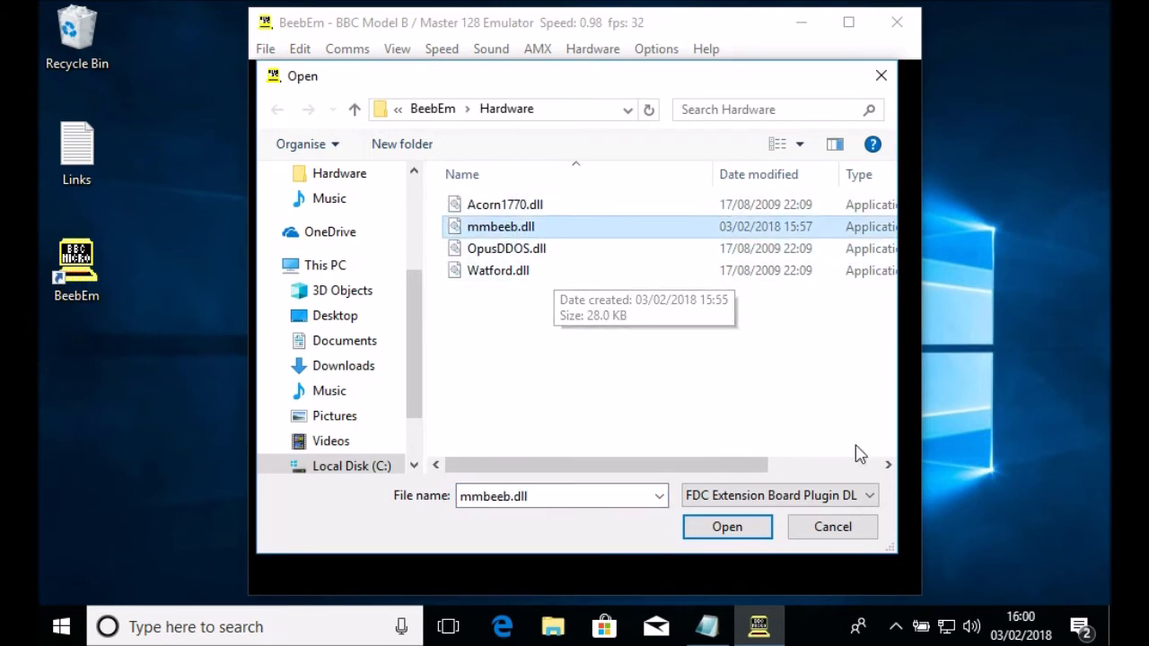
{"action": "left_click", "coordinate": [739, 528]}
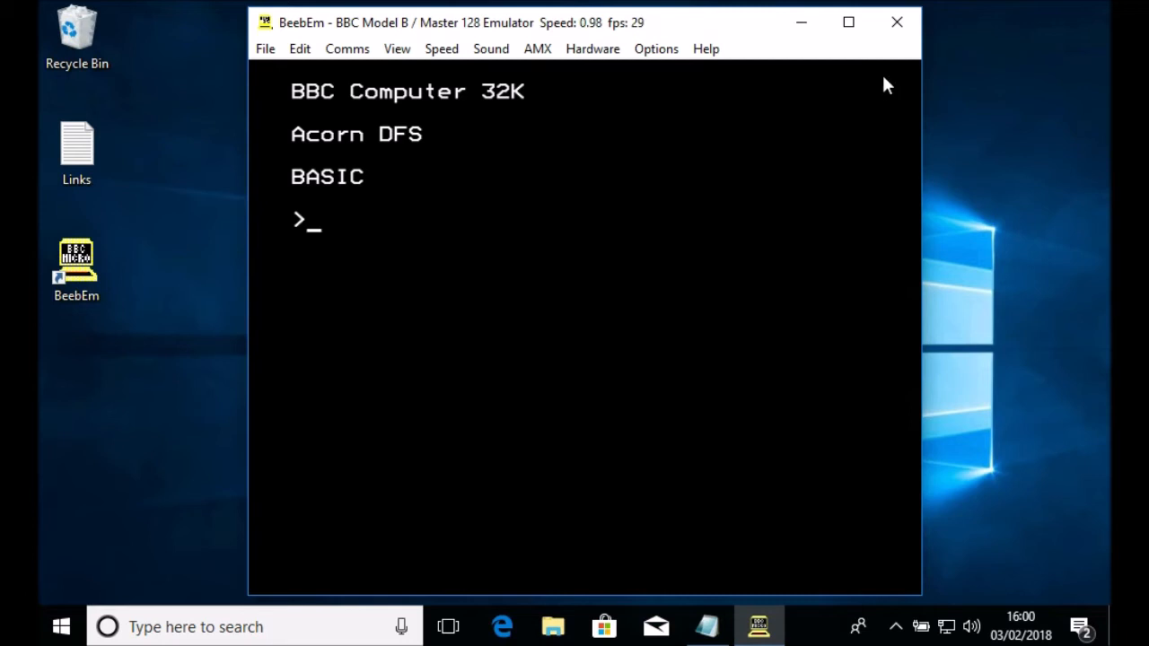
Exit and relaunch BeebEm, moving its window fully into view
{"action": "left_click", "coordinate": [265, 48]}
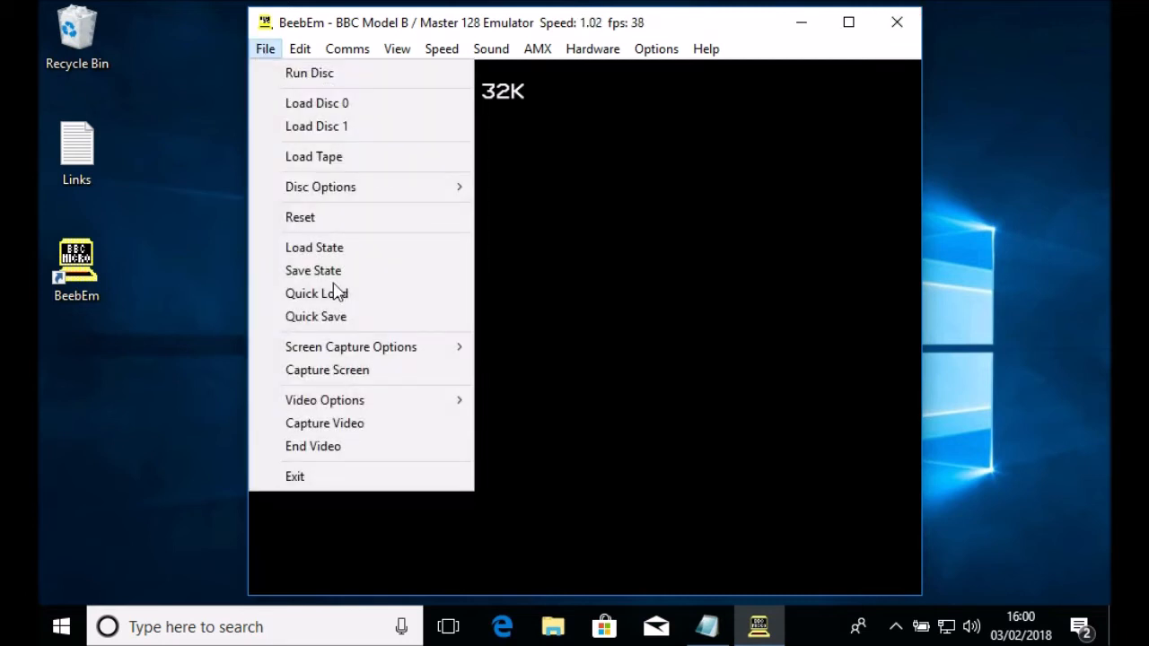
{"action": "left_click", "coordinate": [329, 478]}
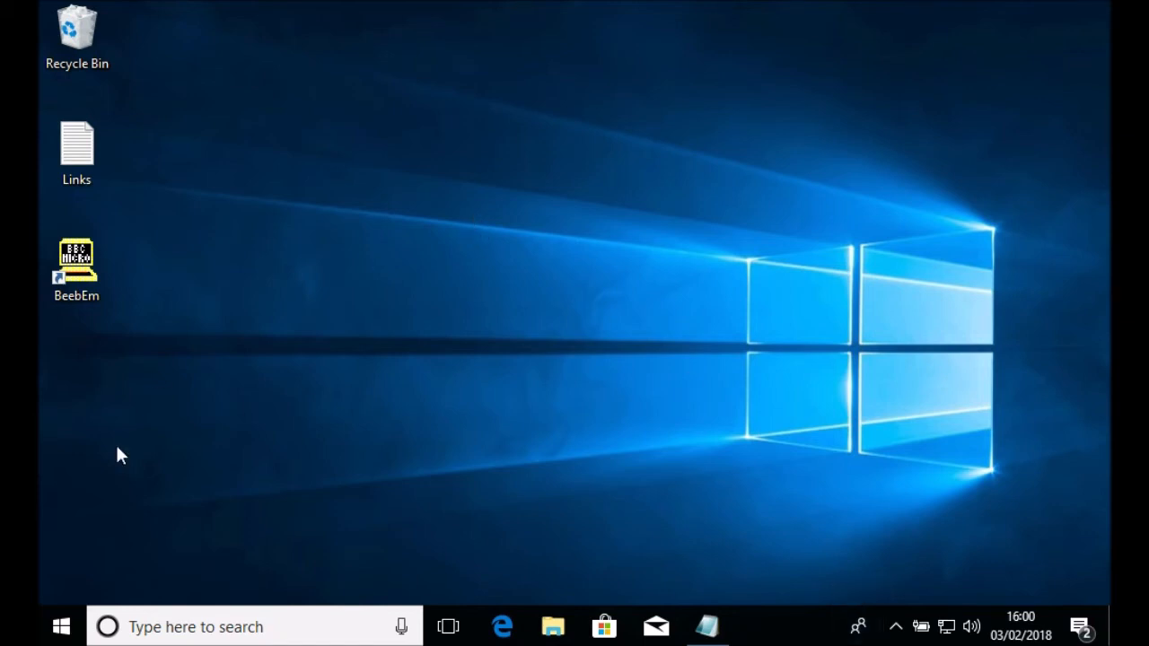
{"action": "double_click", "coordinate": [80, 266]}
{"action": "left_click_drag", "start_coordinate": [378, 117], "coordinate": [474, 20]}
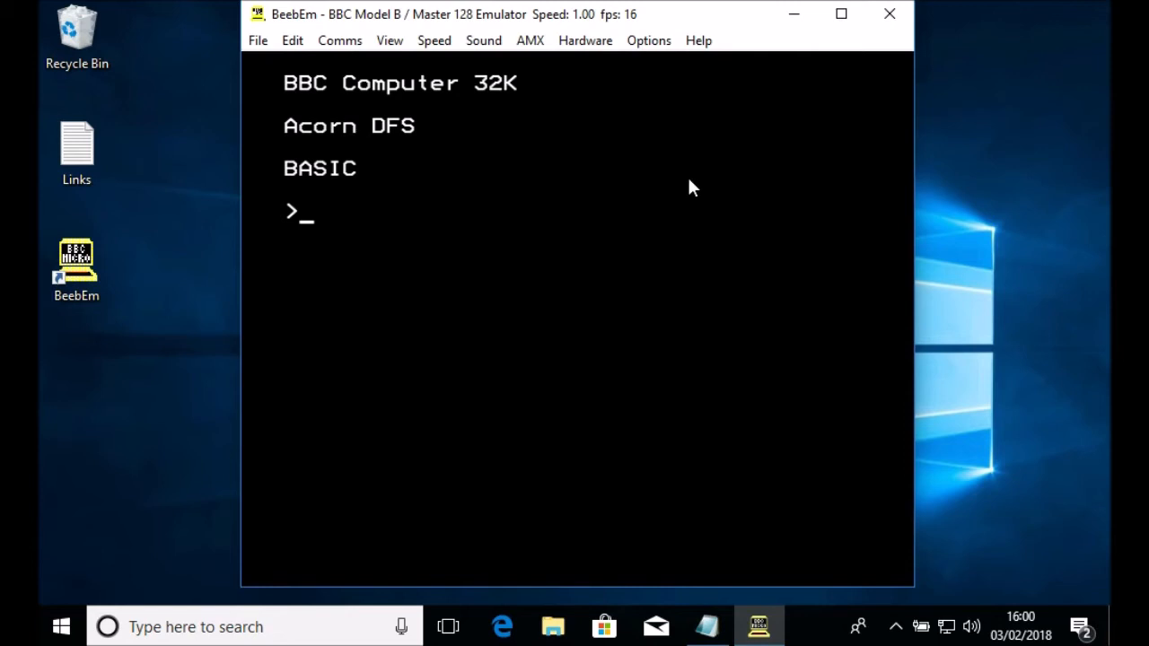
Load the TurboMMC.cfg ROM configuration from the BeebEm documents folder and accept it
{"action": "left_click", "coordinate": [583, 41]}
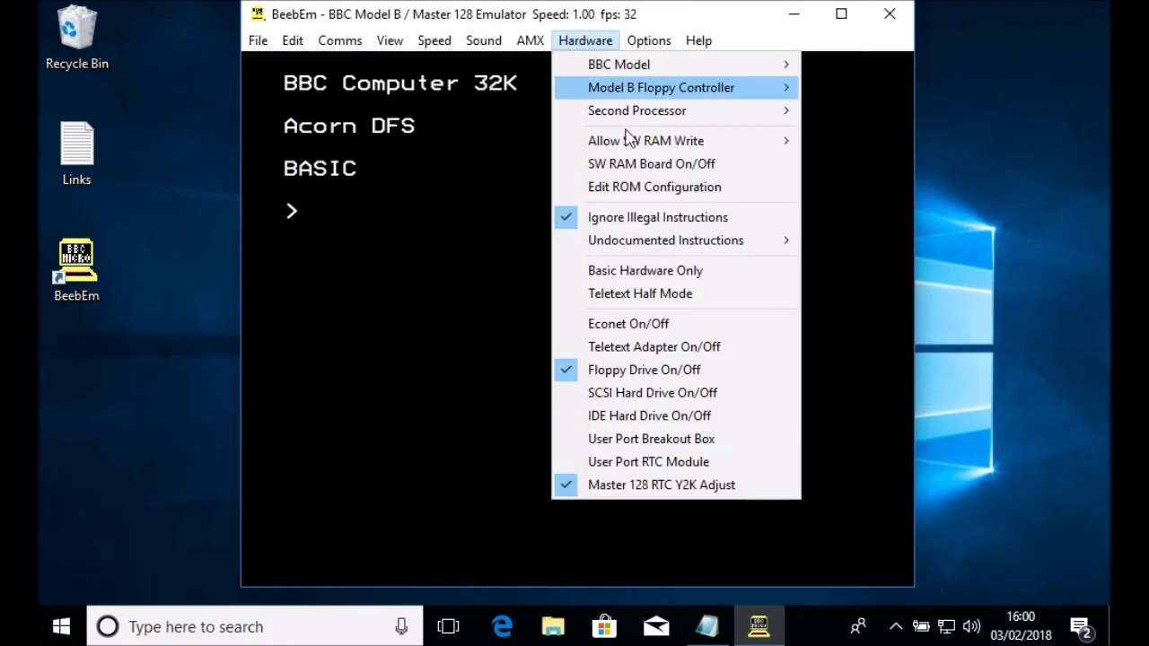
{"action": "left_click", "coordinate": [633, 187]}
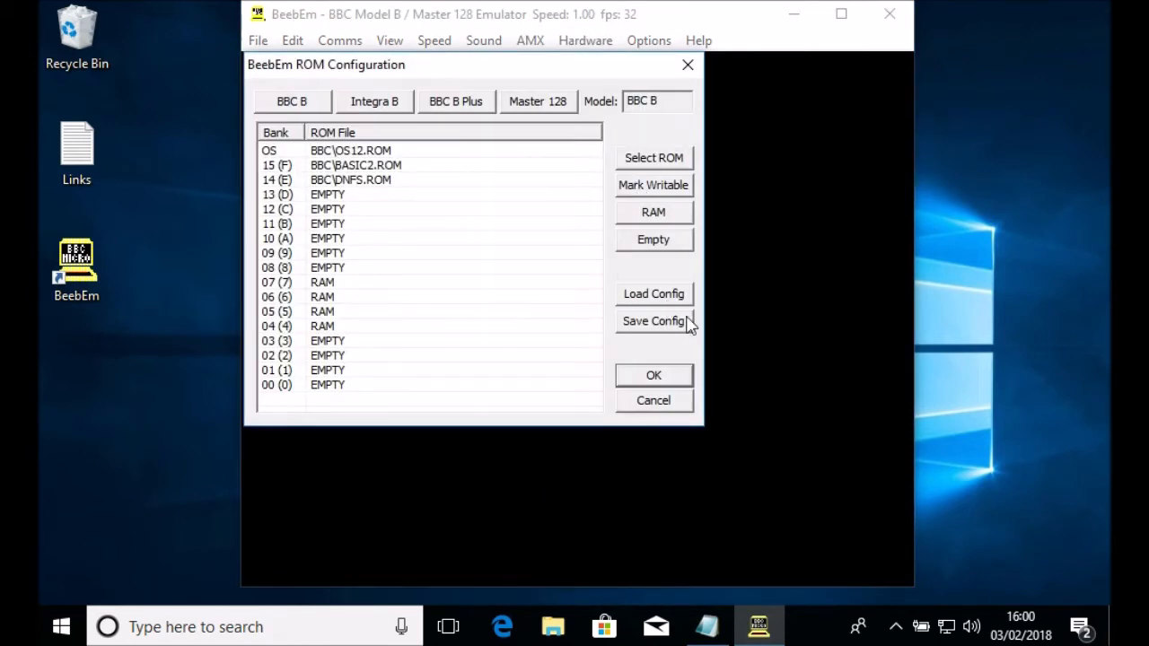
{"action": "left_click", "coordinate": [656, 298]}
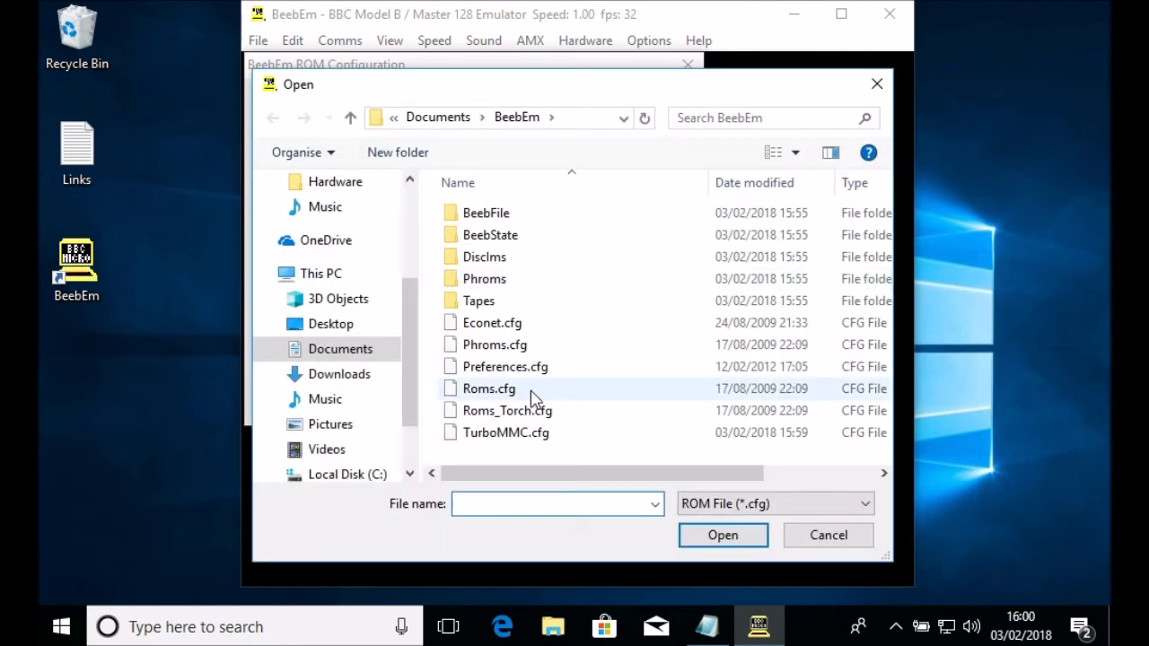
{"action": "left_click", "coordinate": [519, 440]}
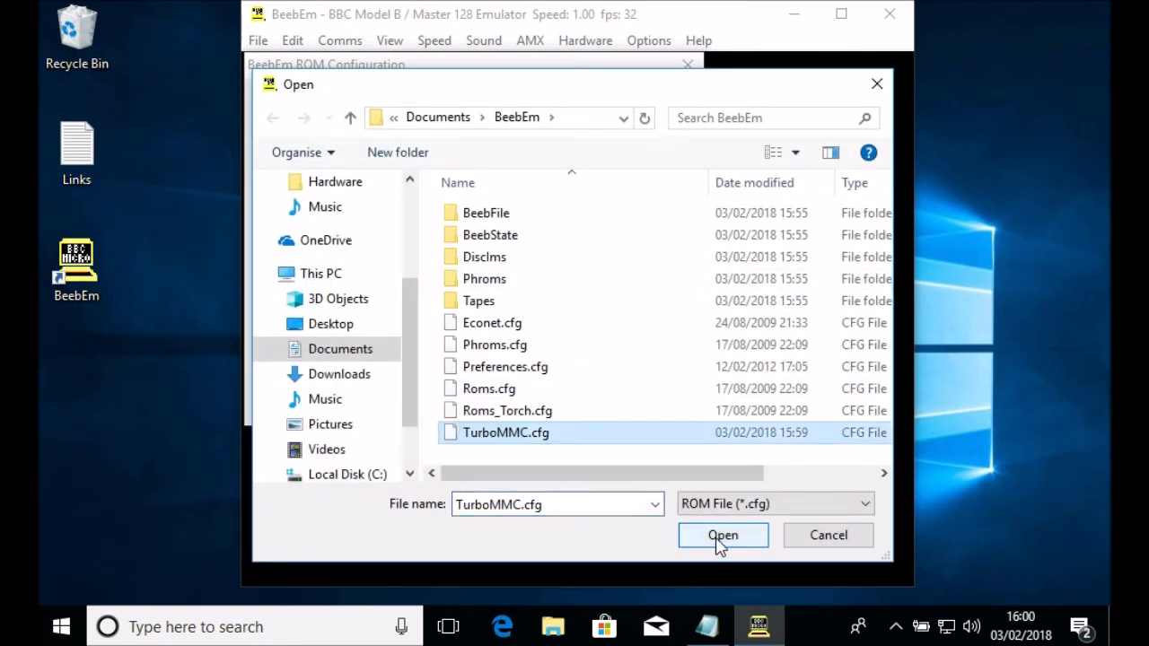
{"action": "left_click", "coordinate": [716, 539]}
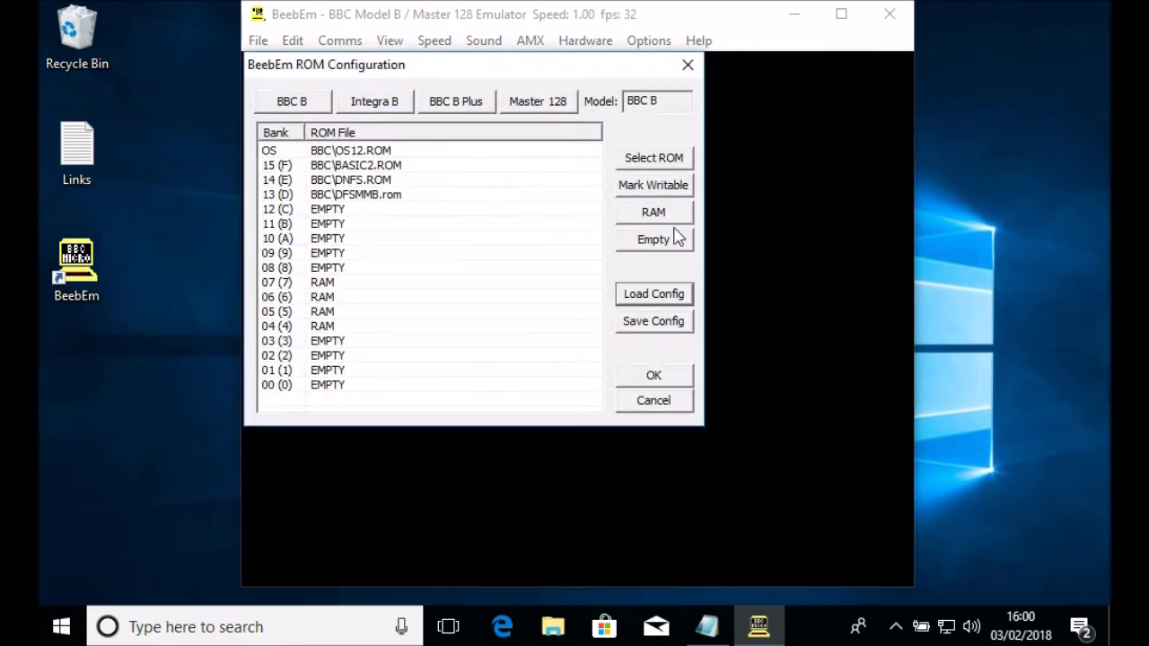
{"action": "left_click", "coordinate": [634, 379]}
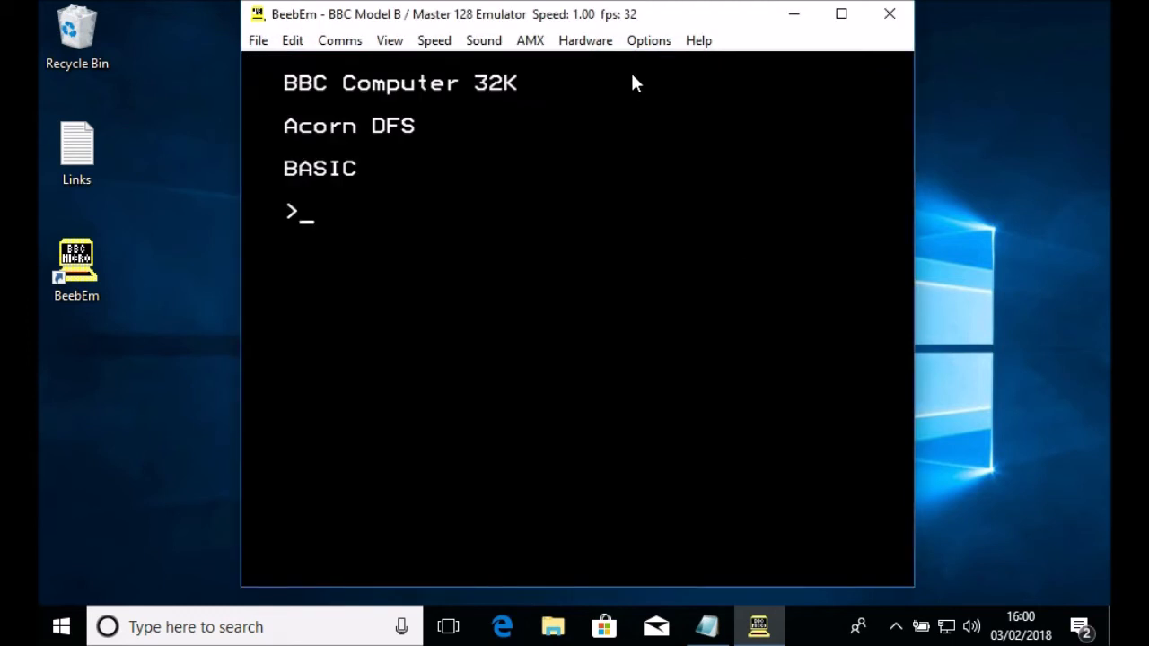
Save the BeebEm preferences and close the emulator
{"action": "left_click", "coordinate": [593, 42]}
{"action": "mouse_move", "coordinate": [646, 40]}
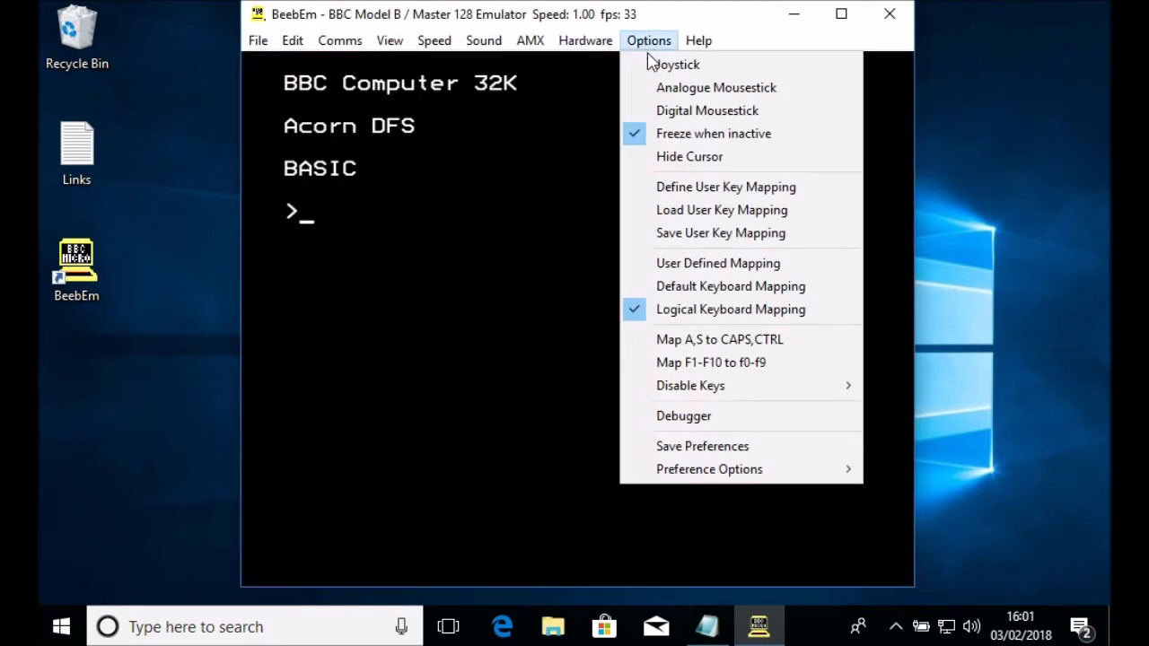
{"action": "left_click", "coordinate": [709, 449]}
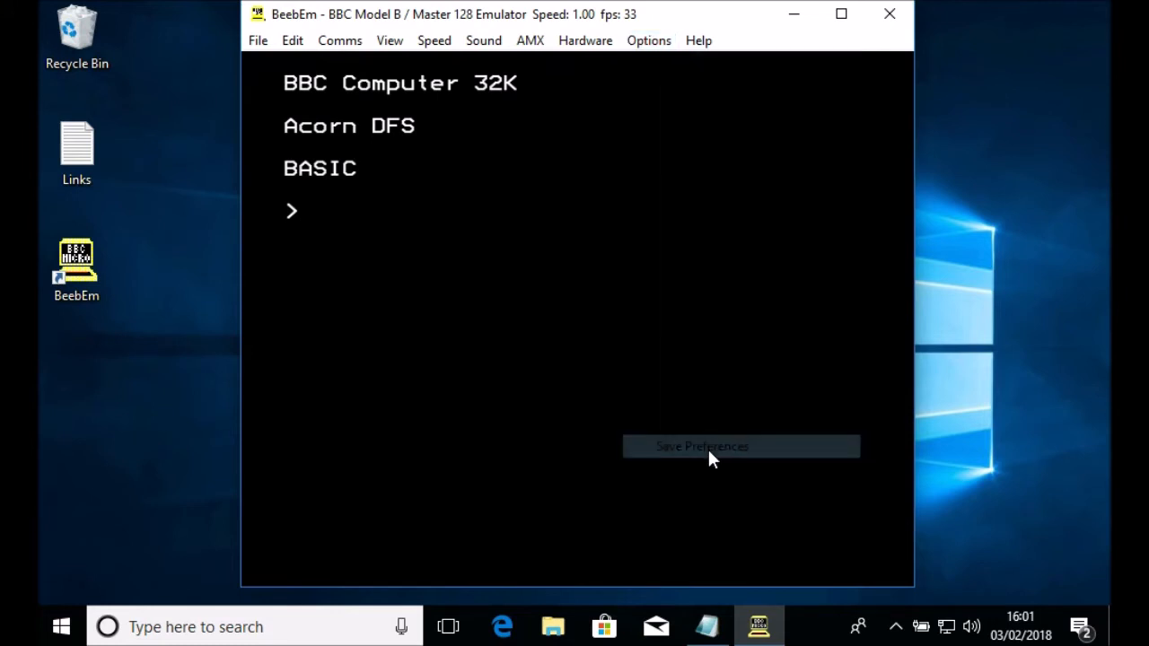
{"action": "left_click", "coordinate": [887, 16]}
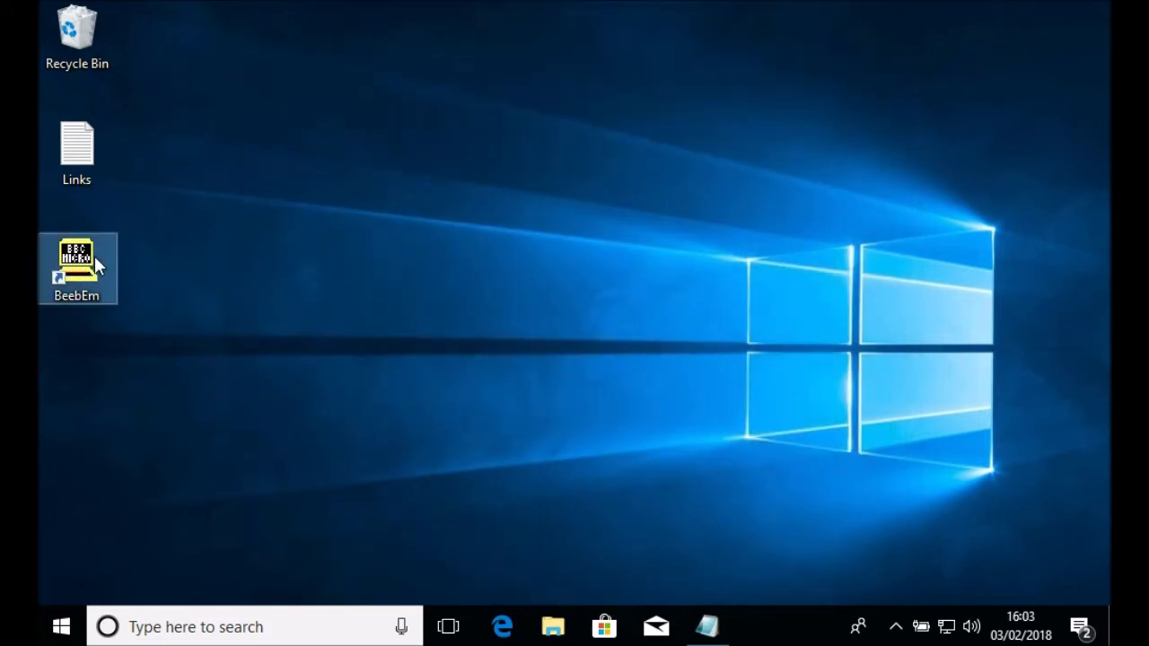
Relaunch BeebEm, dismiss the missing image error, and load and accept the TurboMMC.cfg ROM configuration
{"action": "double_click", "coordinate": [95, 256]}
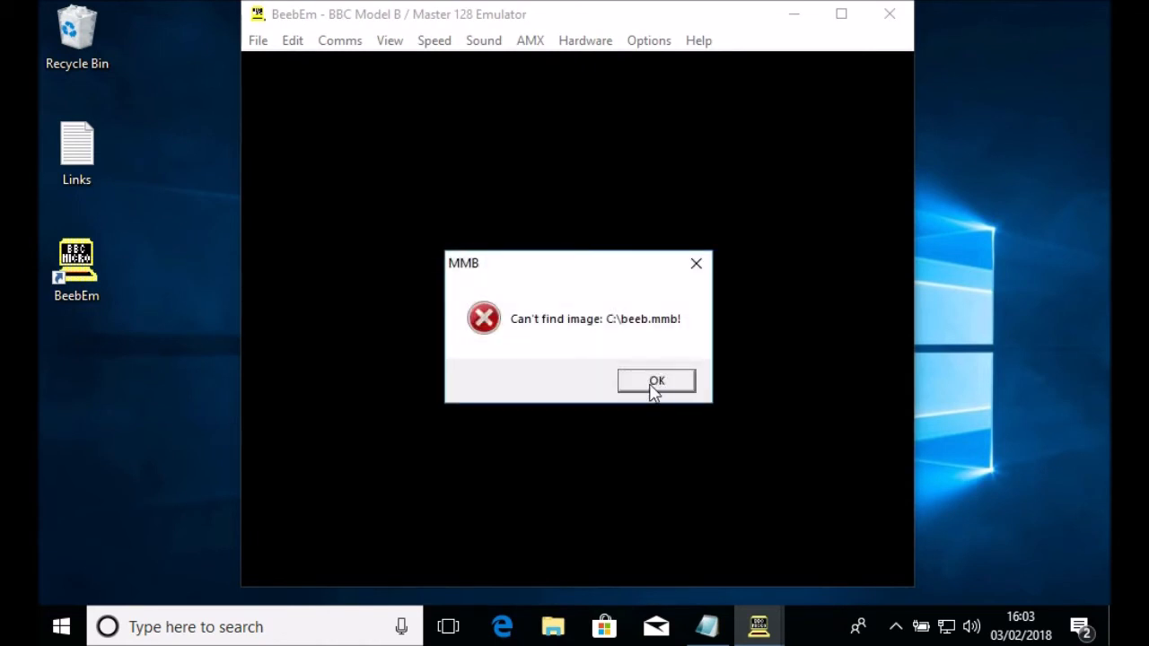
{"action": "left_click", "coordinate": [655, 382]}
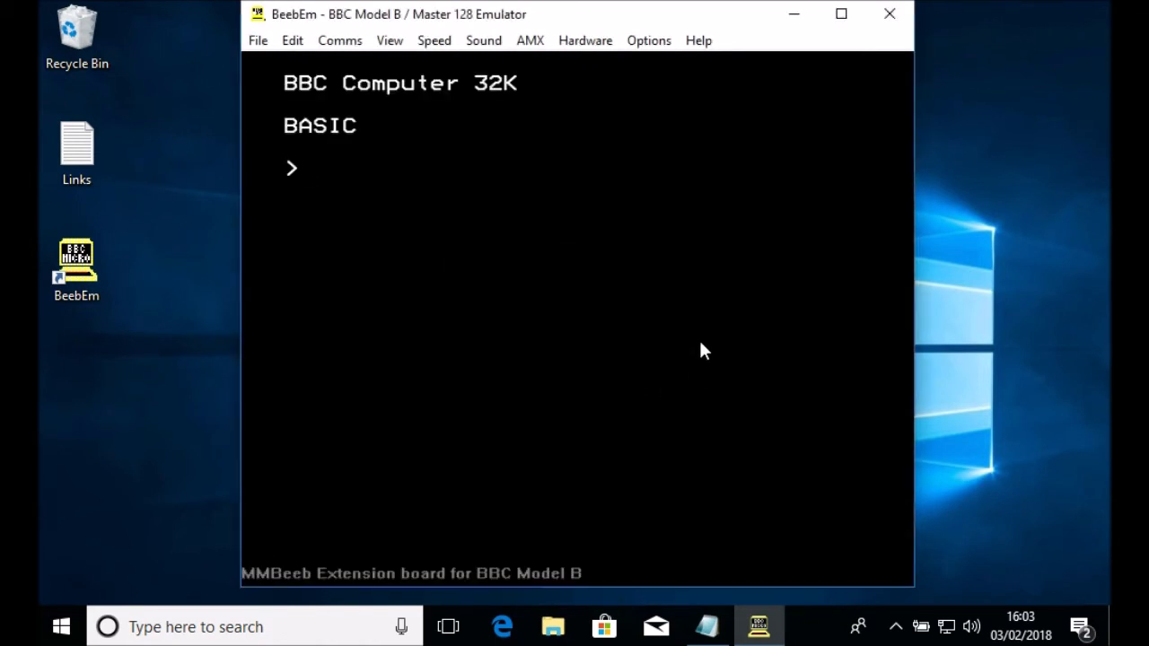
{"action": "left_click", "coordinate": [584, 41]}
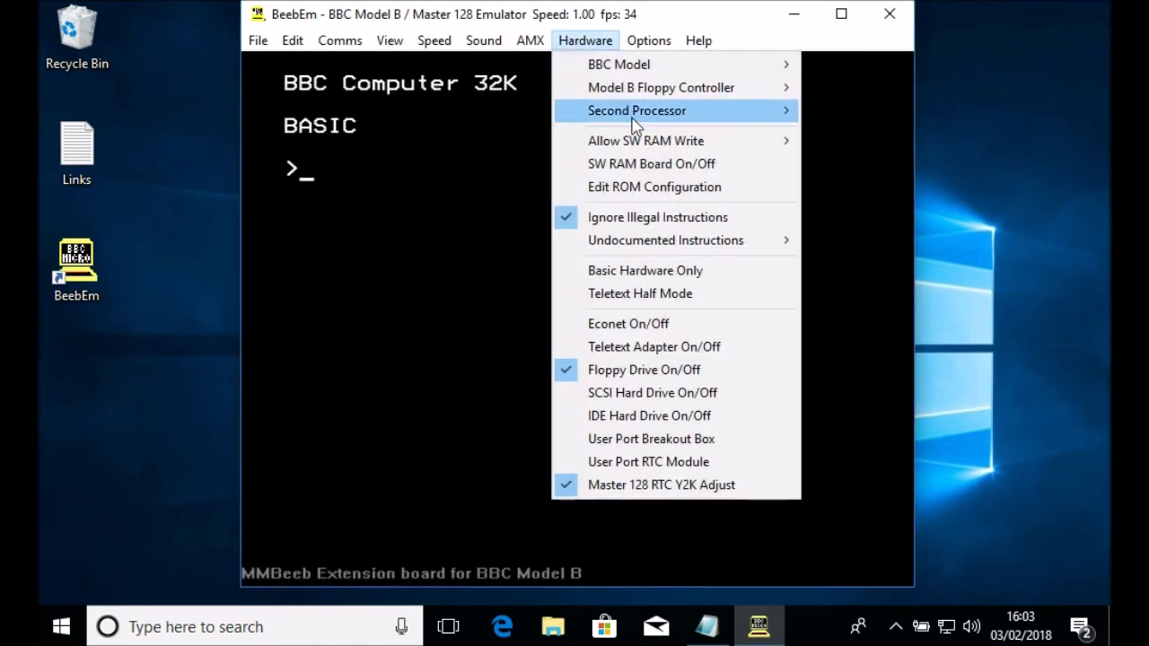
{"action": "left_click", "coordinate": [653, 186]}
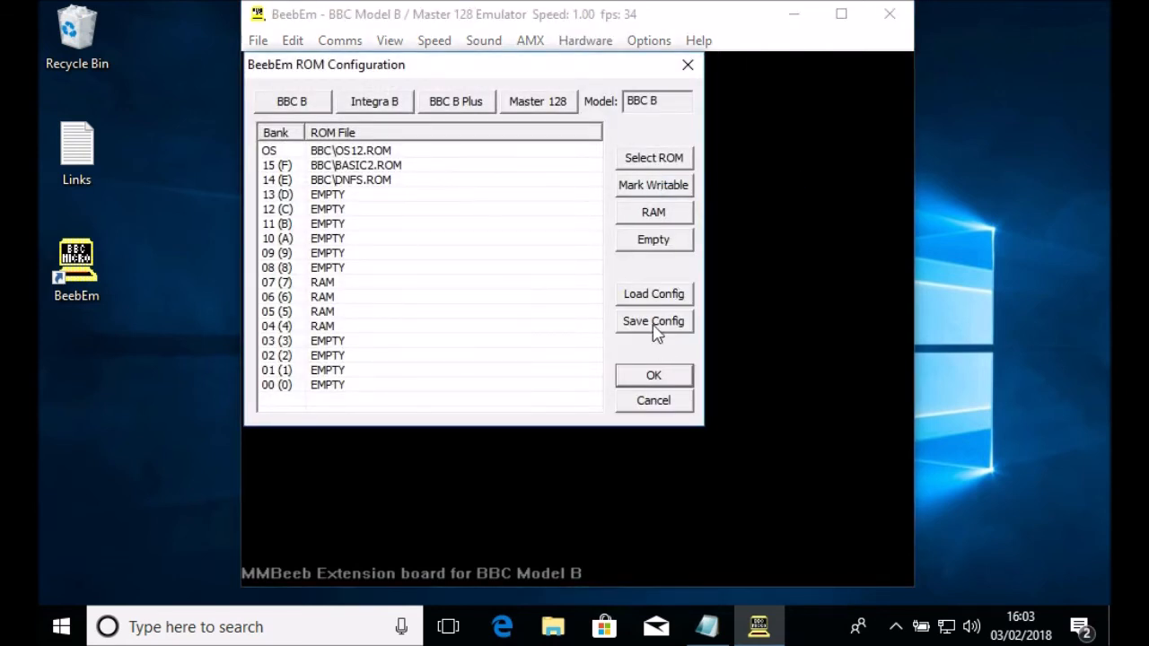
{"action": "left_click", "coordinate": [653, 296]}
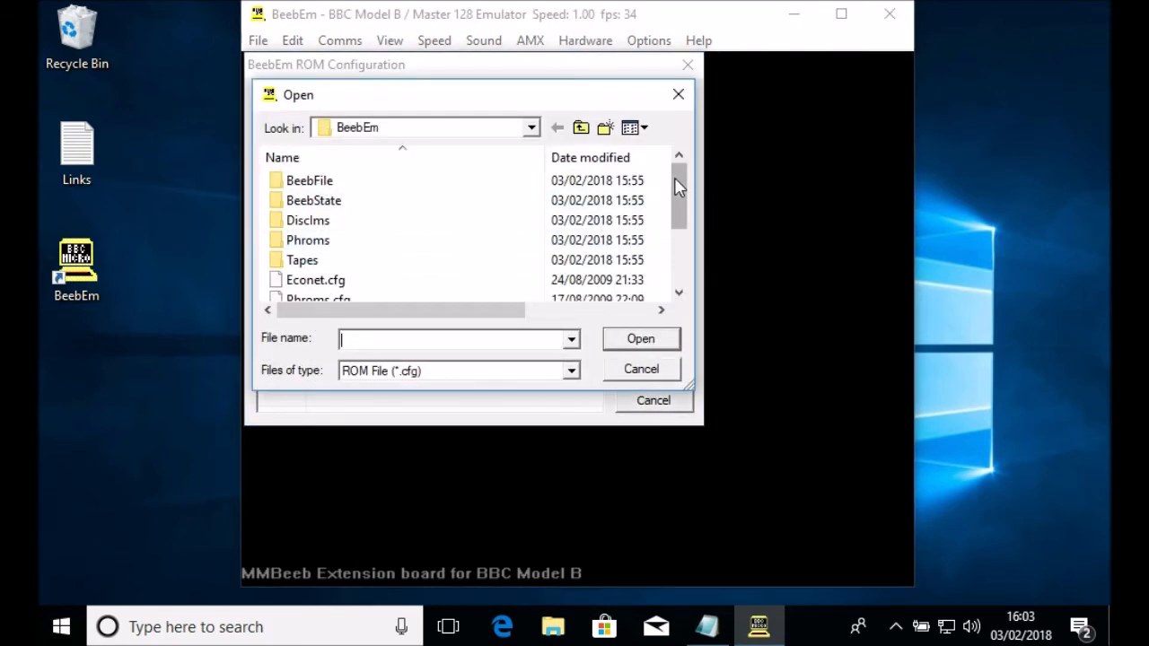
{"action": "left_click_drag", "start_coordinate": [677, 186], "coordinate": [679, 256]}
{"action": "double_click", "coordinate": [318, 281]}
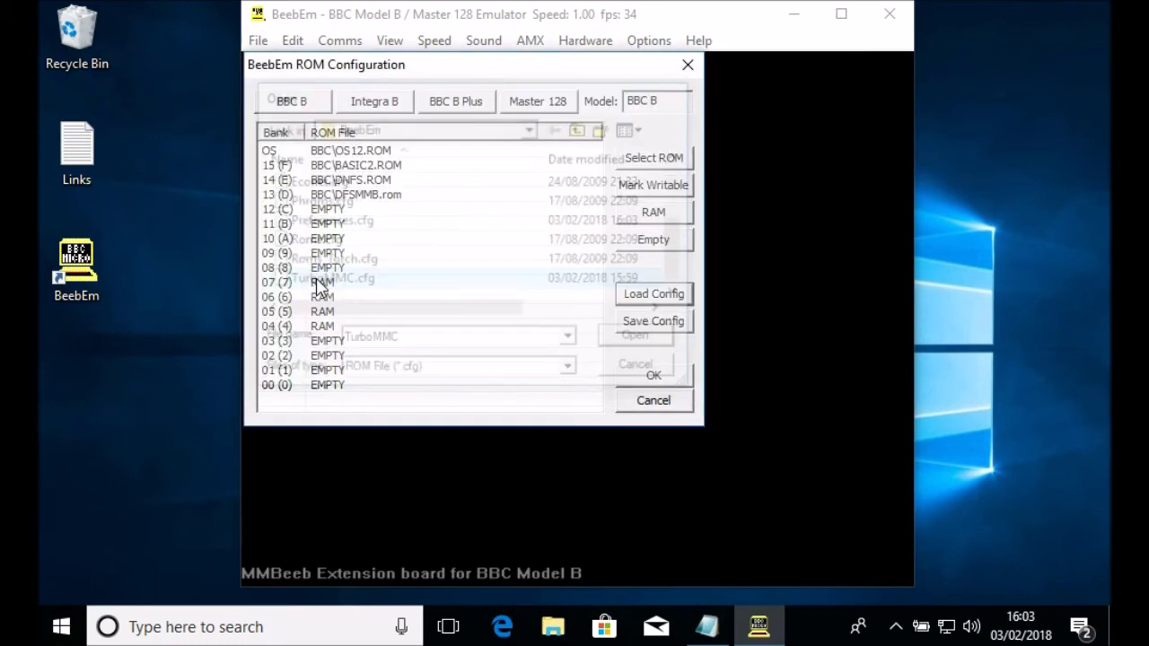
{"action": "left_click", "coordinate": [646, 378]}
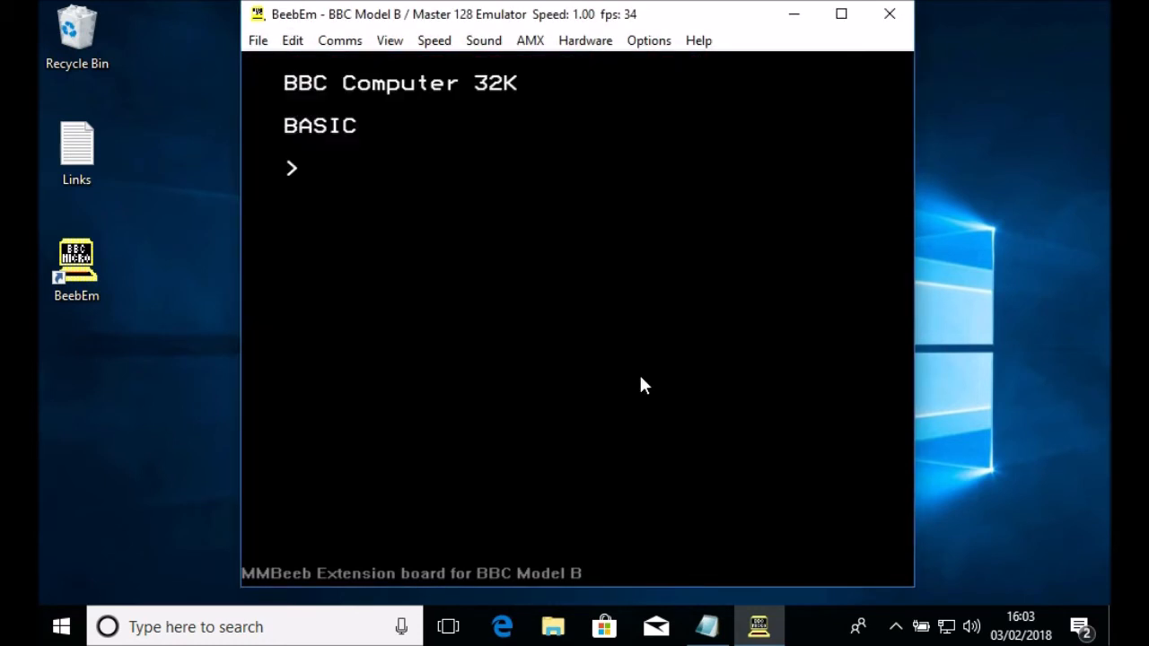
Reset the emulated BBC Micro with a Break and close the emulator
{"action": "key", "text": "F12"}
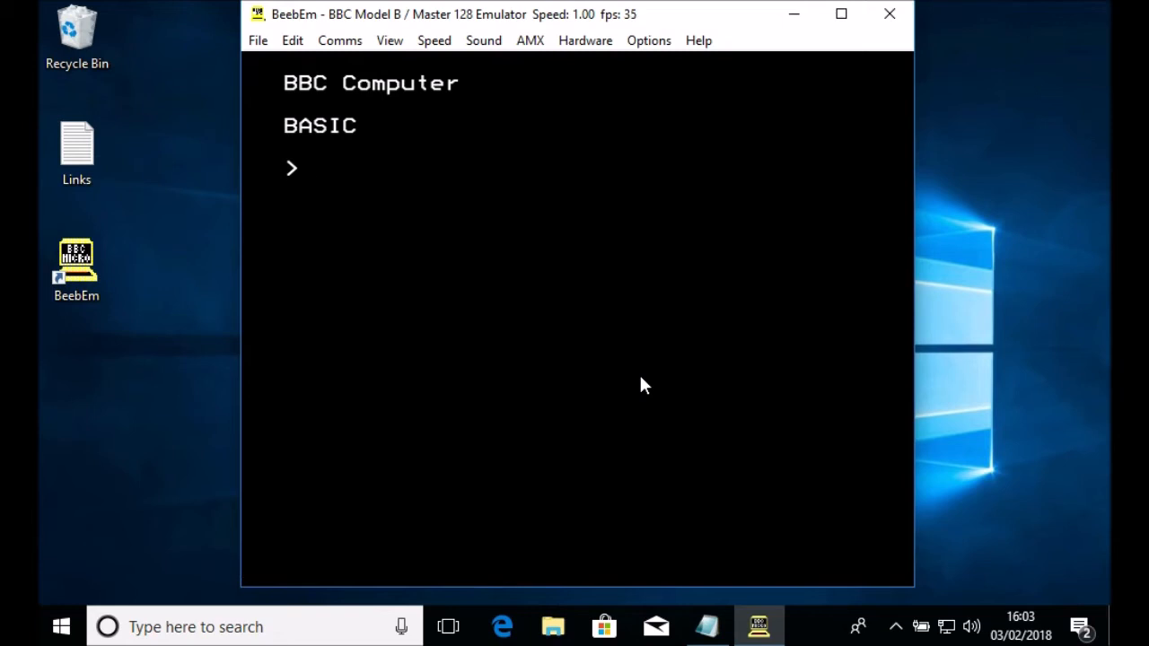
{"action": "left_click", "coordinate": [606, 41]}
{"action": "mouse_move", "coordinate": [670, 120]}
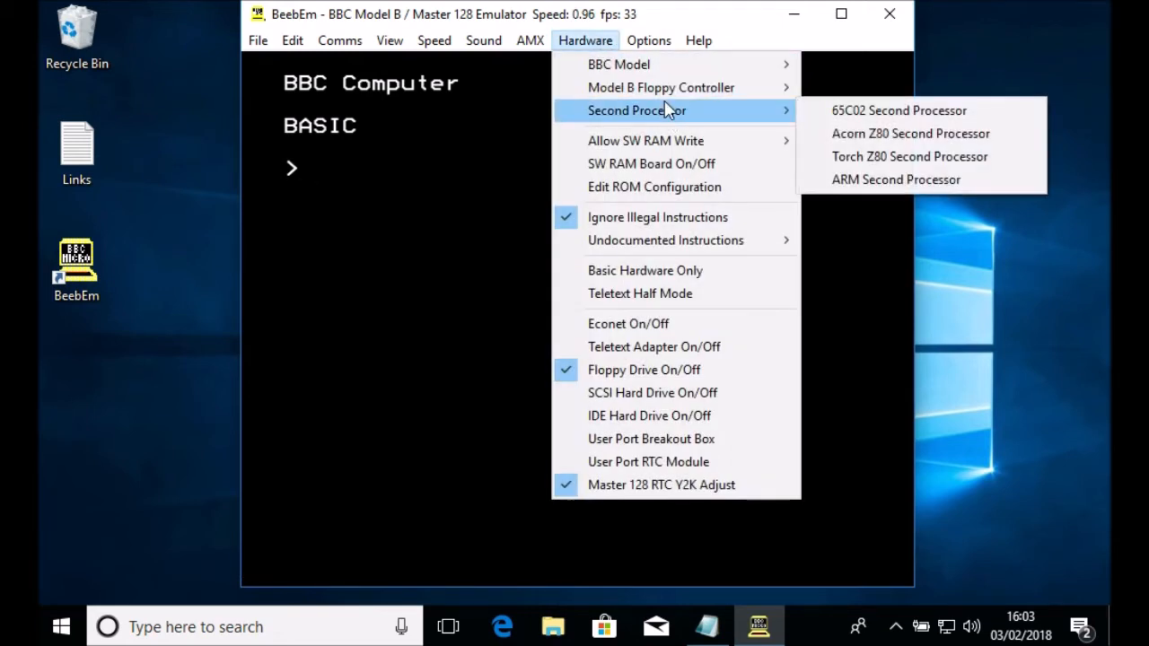
{"action": "left_click", "coordinate": [345, 227]}
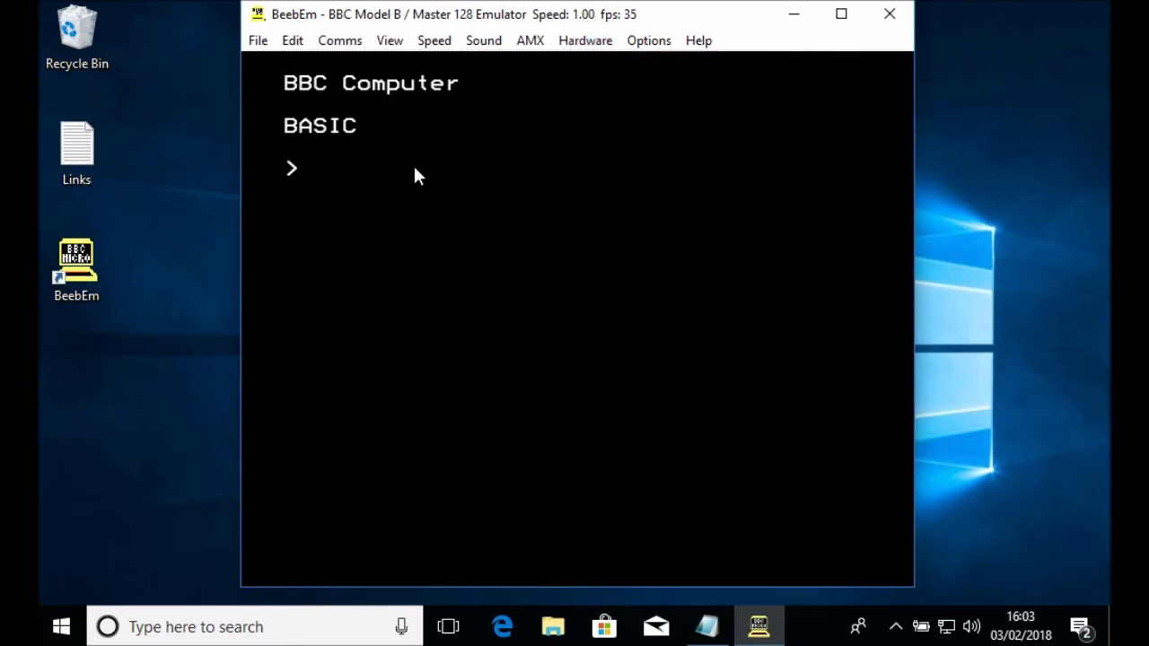
{"action": "left_click", "coordinate": [895, 14]}
Copy the stardot.org.uk forum address from the Links text file and open it in Microsoft Edge
{"action": "double_click", "coordinate": [77, 144]}
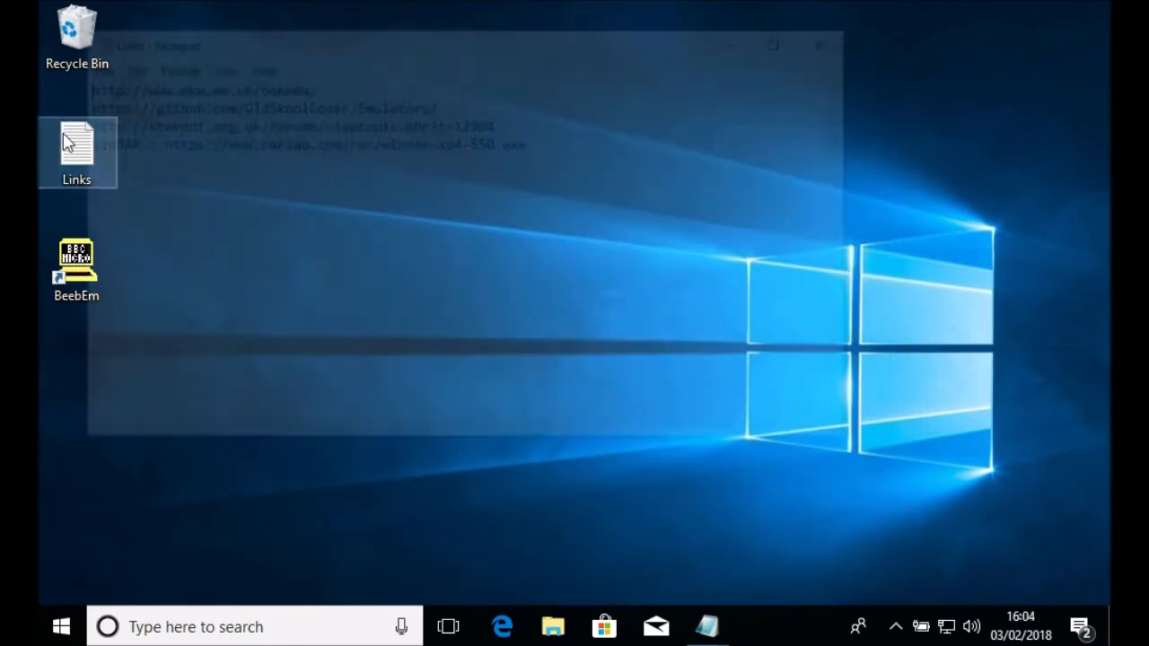
{"action": "left_click_drag", "start_coordinate": [506, 122], "coordinate": [78, 125]}
{"action": "right_click", "coordinate": [175, 128]}
{"action": "left_click", "coordinate": [235, 188]}
{"action": "left_click", "coordinate": [502, 628]}
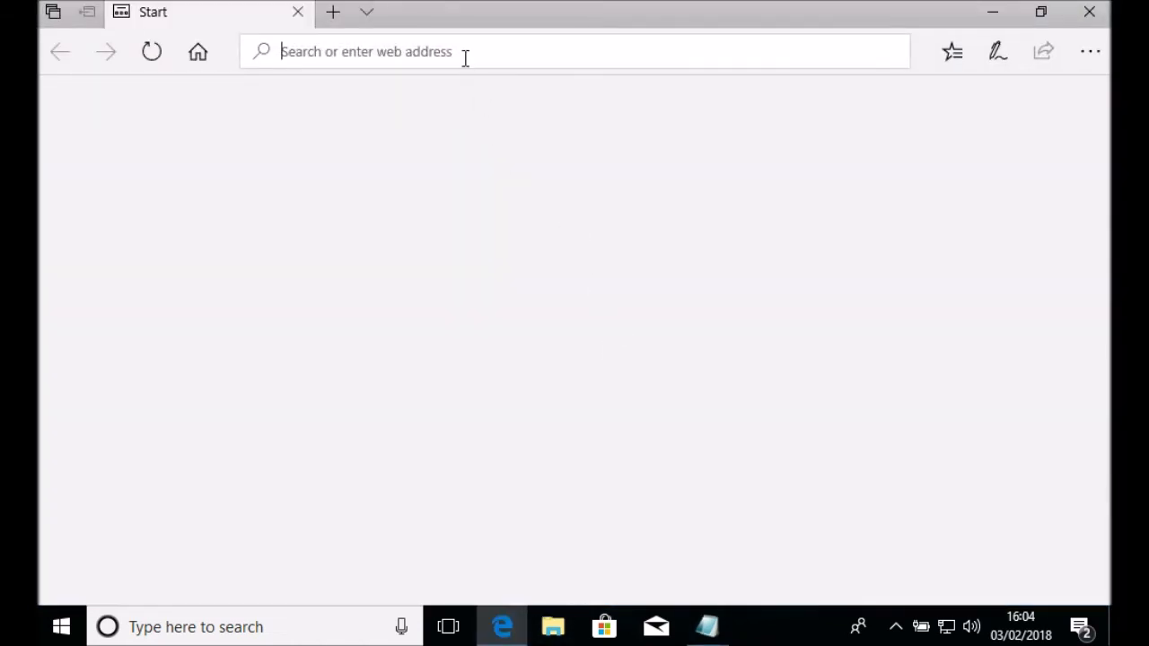
{"action": "key", "text": "ctrl+v"}
{"action": "key", "text": "Return"}
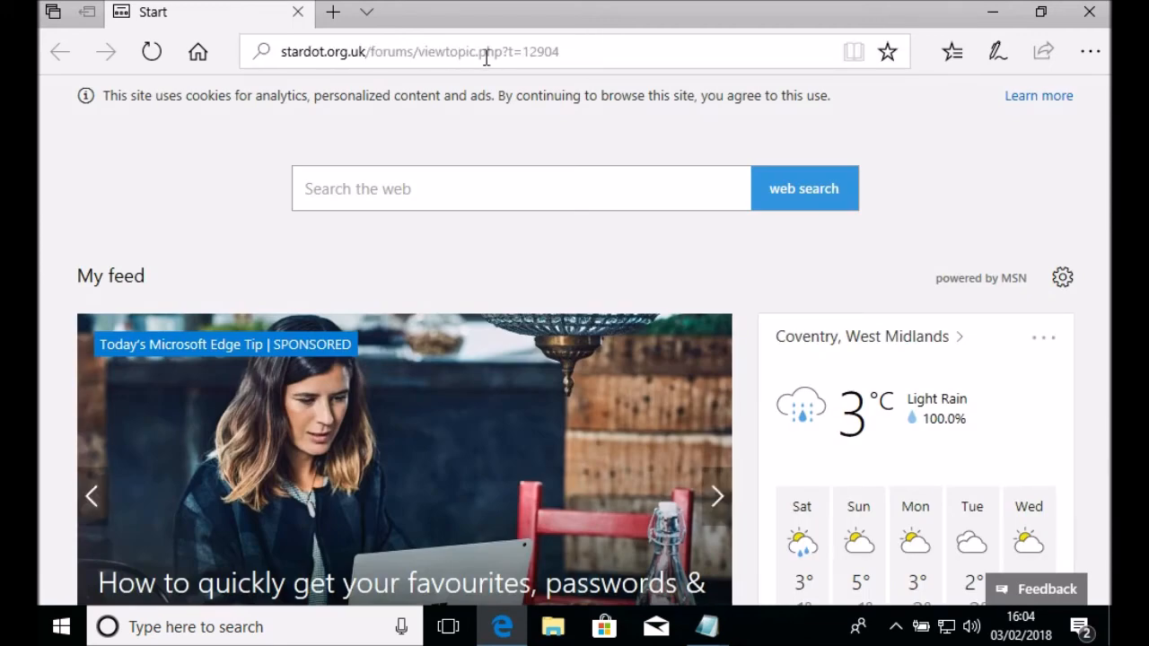
Download the five thread attachments BEEB.part01.rar to BEEB.part05.rar and open the Downloads folder
{"action": "scroll", "coordinate": [482, 182], "scroll_direction": "down", "scroll_amount": 8}
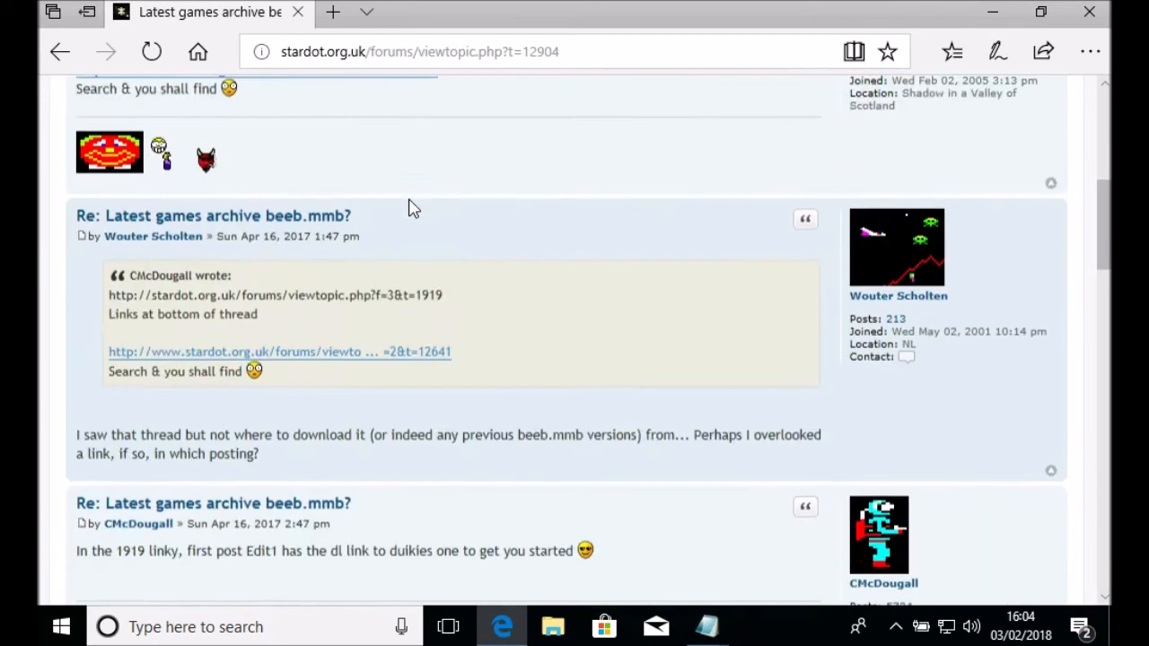
{"action": "scroll", "coordinate": [409, 208], "scroll_direction": "down", "scroll_amount": 12}
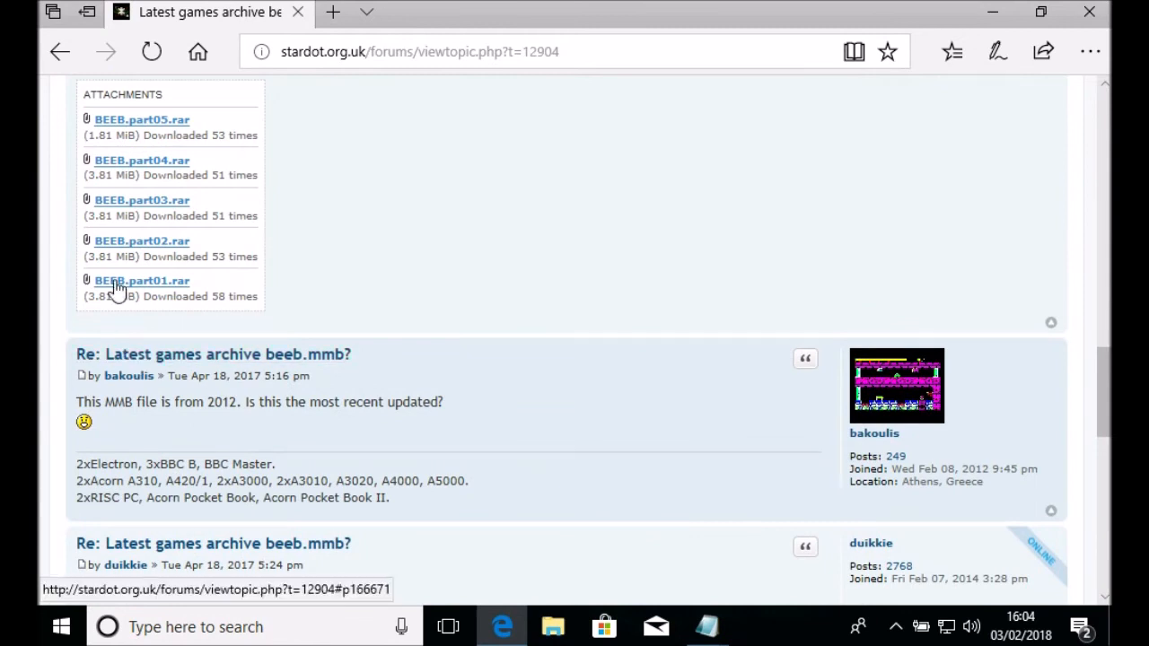
{"action": "left_click", "coordinate": [119, 283]}
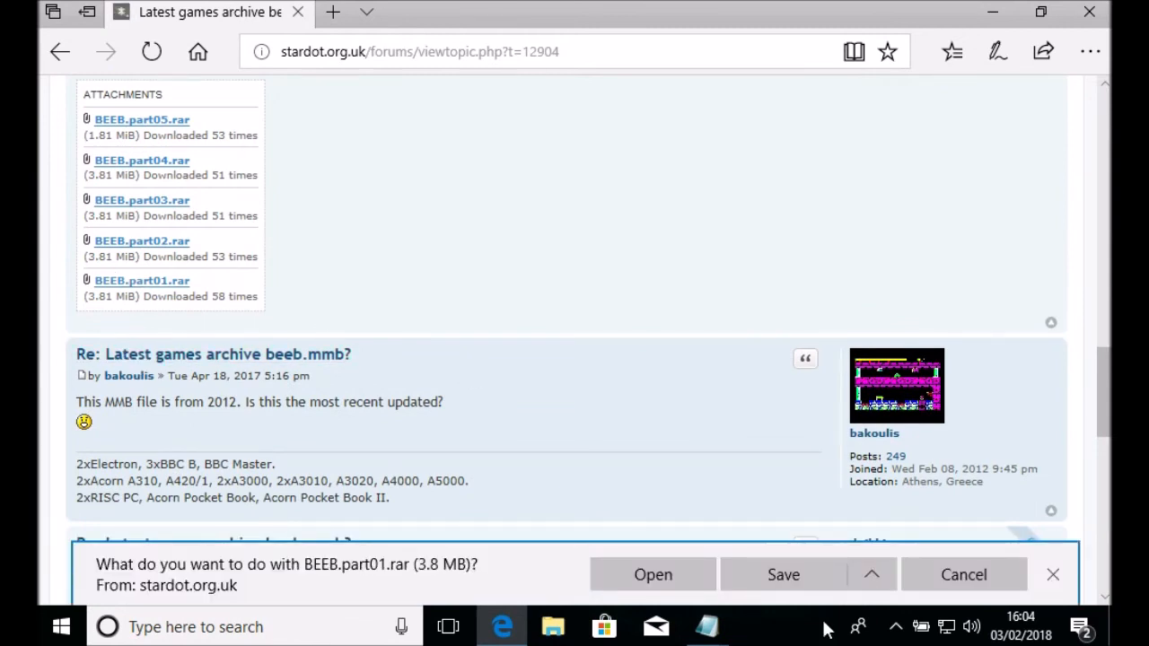
{"action": "left_click", "coordinate": [794, 577]}
{"action": "left_click", "coordinate": [143, 242]}
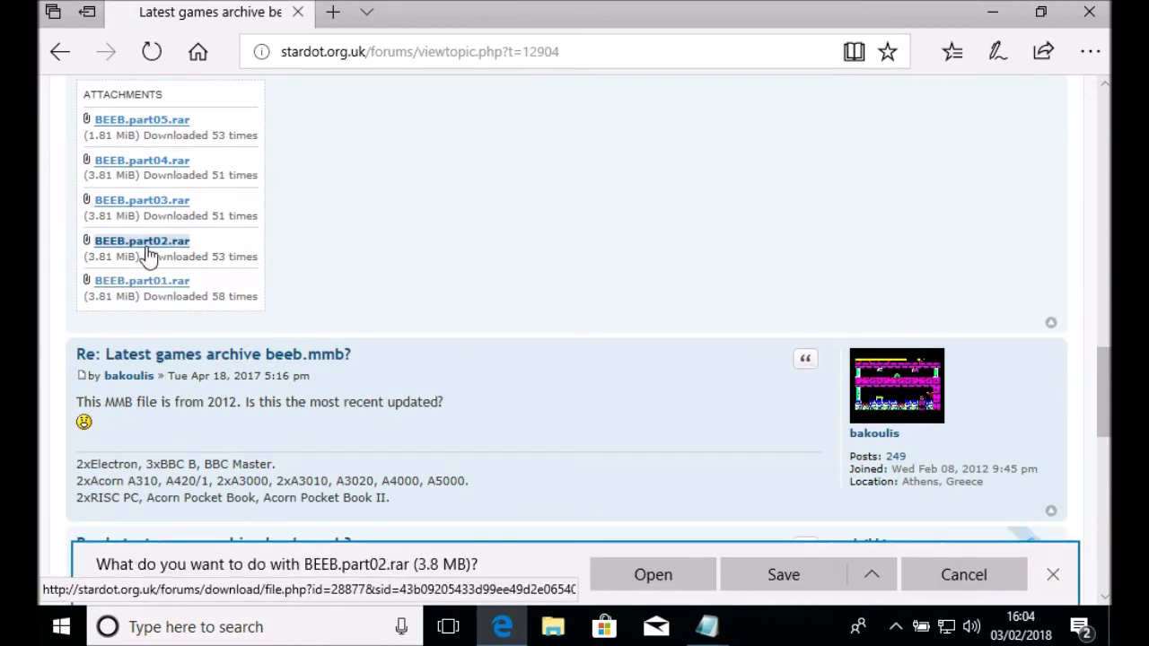
{"action": "left_click", "coordinate": [777, 577]}
{"action": "left_click", "coordinate": [144, 201]}
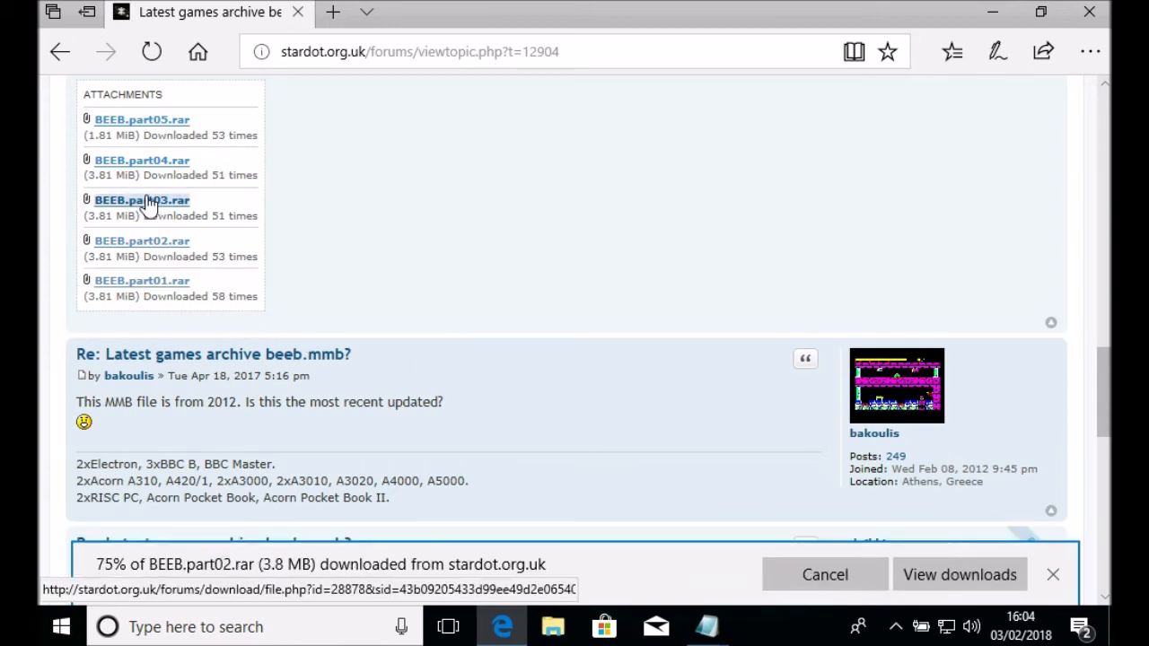
{"action": "left_click", "coordinate": [823, 585]}
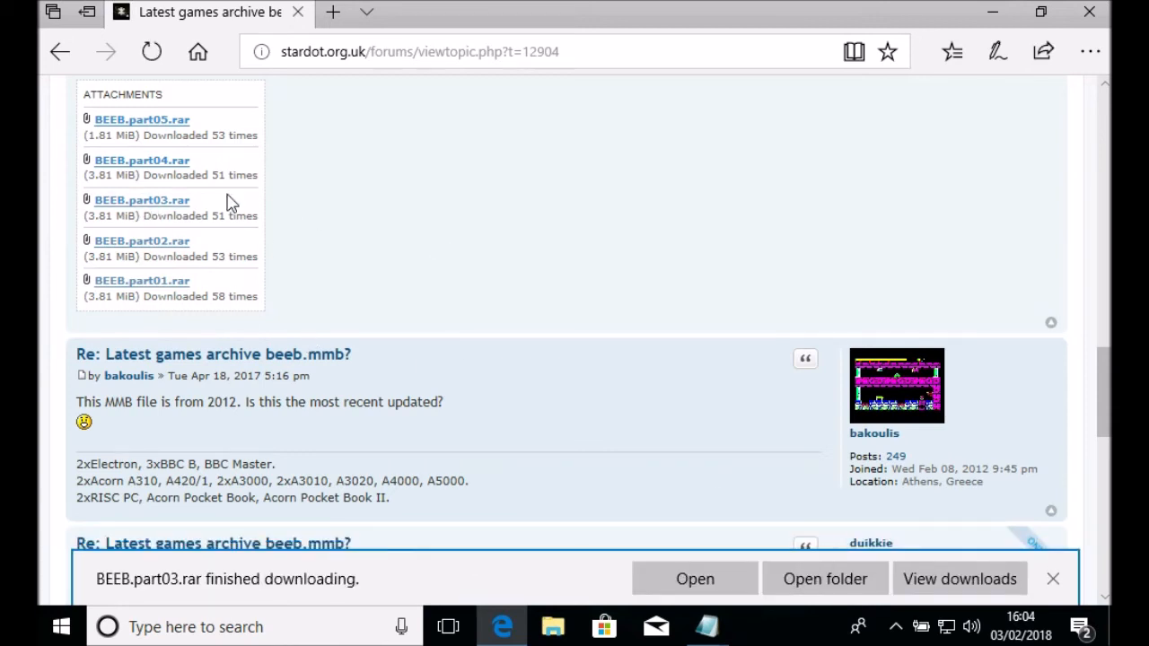
{"action": "left_click", "coordinate": [134, 160]}
{"action": "left_click", "coordinate": [761, 585]}
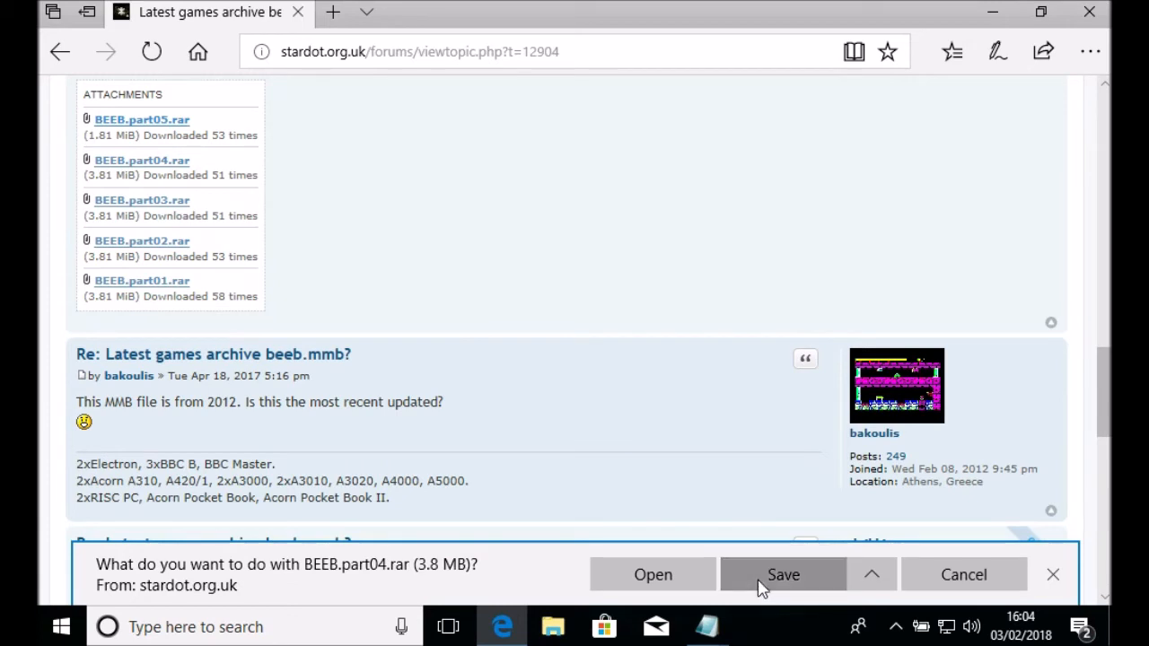
{"action": "left_click", "coordinate": [135, 120]}
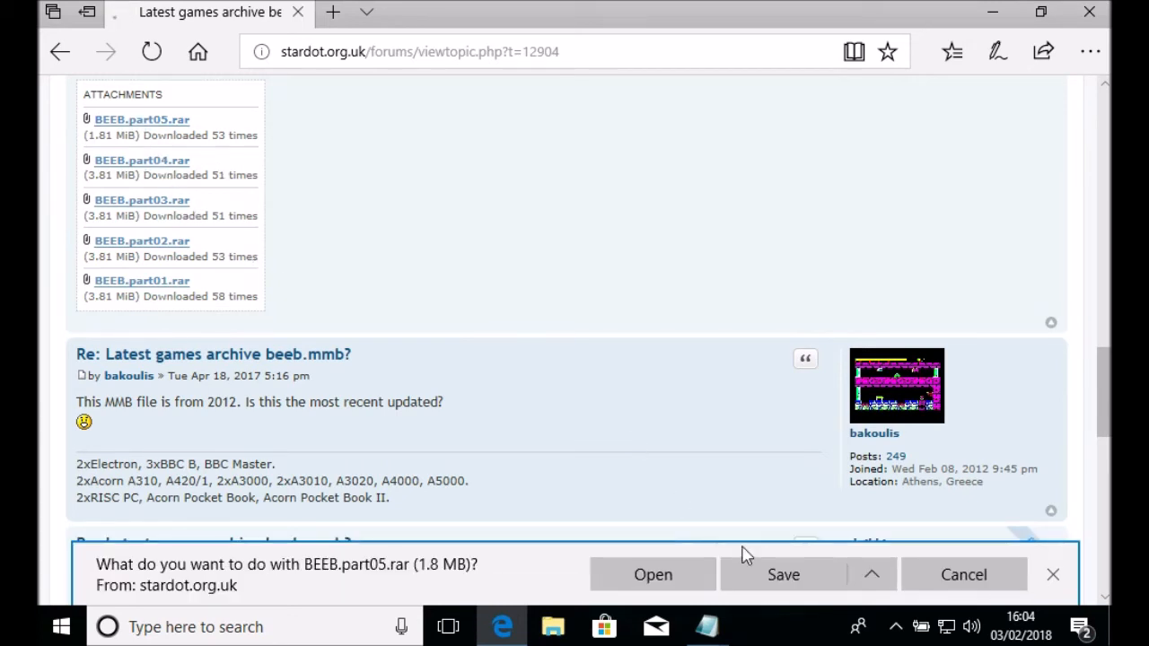
{"action": "left_click", "coordinate": [788, 588]}
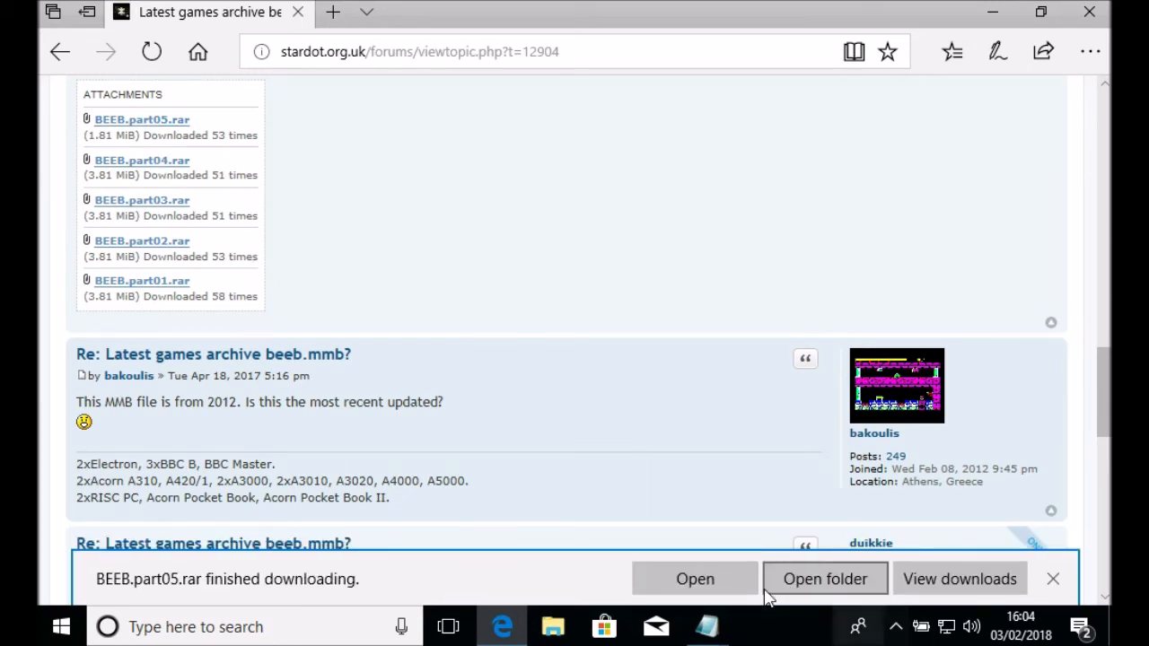
{"action": "left_click", "coordinate": [844, 581]}
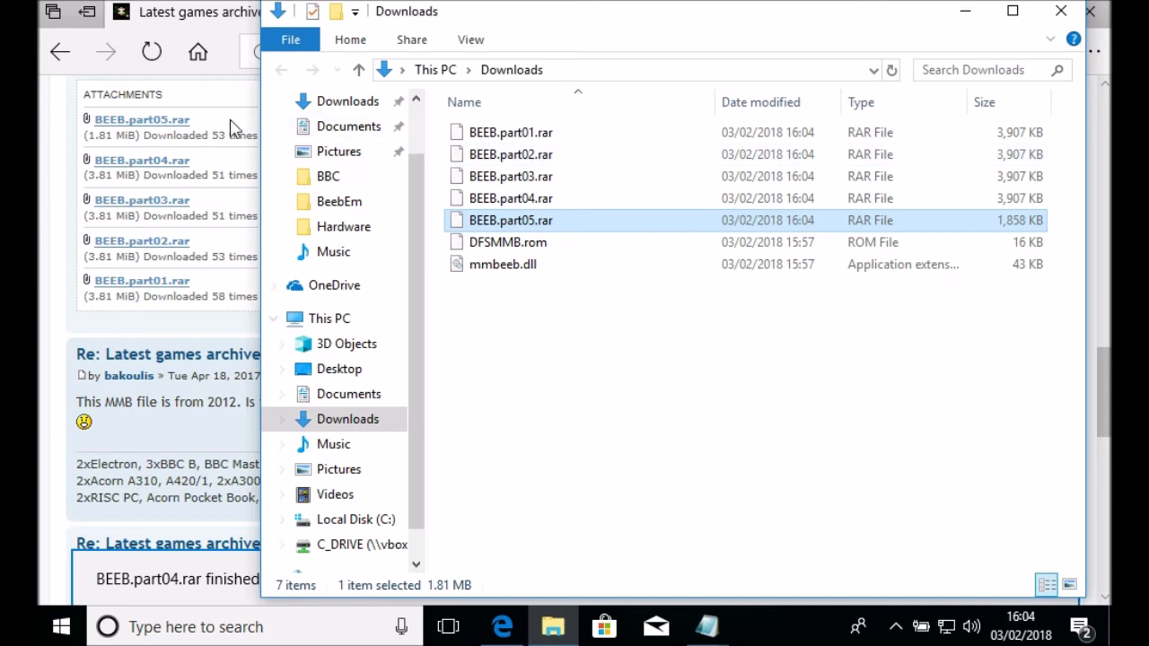
Switch to the Links file in Notepad, copy the WinRAR download address and close that Notepad window
{"action": "left_click", "coordinate": [708, 627]}
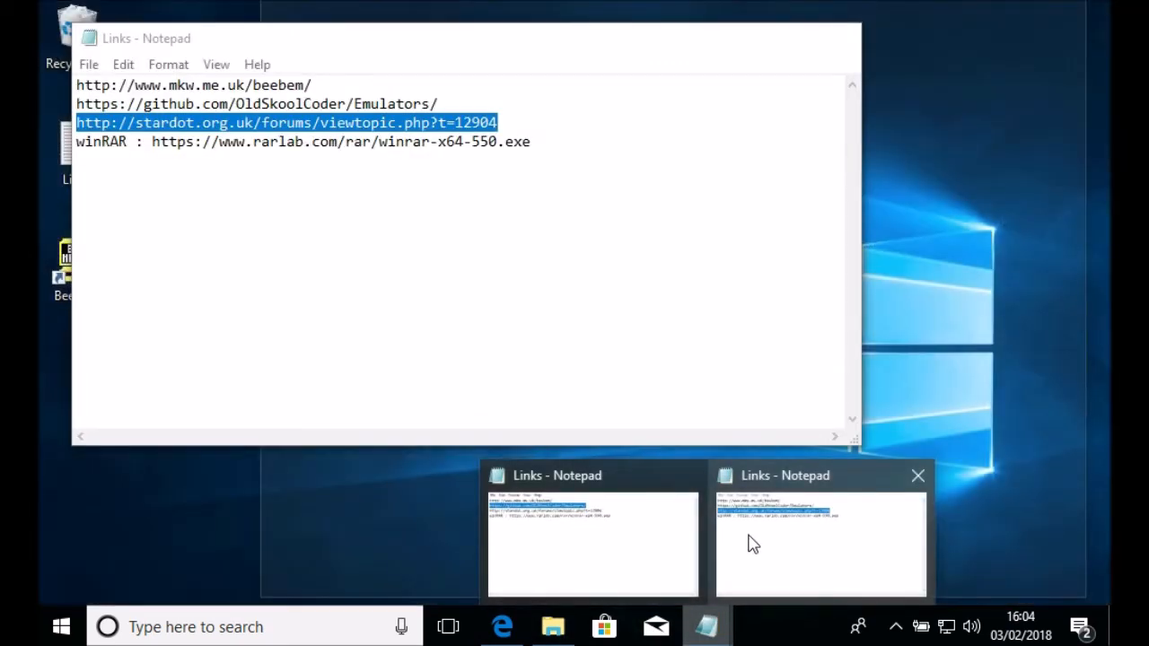
{"action": "left_click", "coordinate": [752, 544]}
{"action": "left_click_drag", "start_coordinate": [537, 144], "coordinate": [150, 144]}
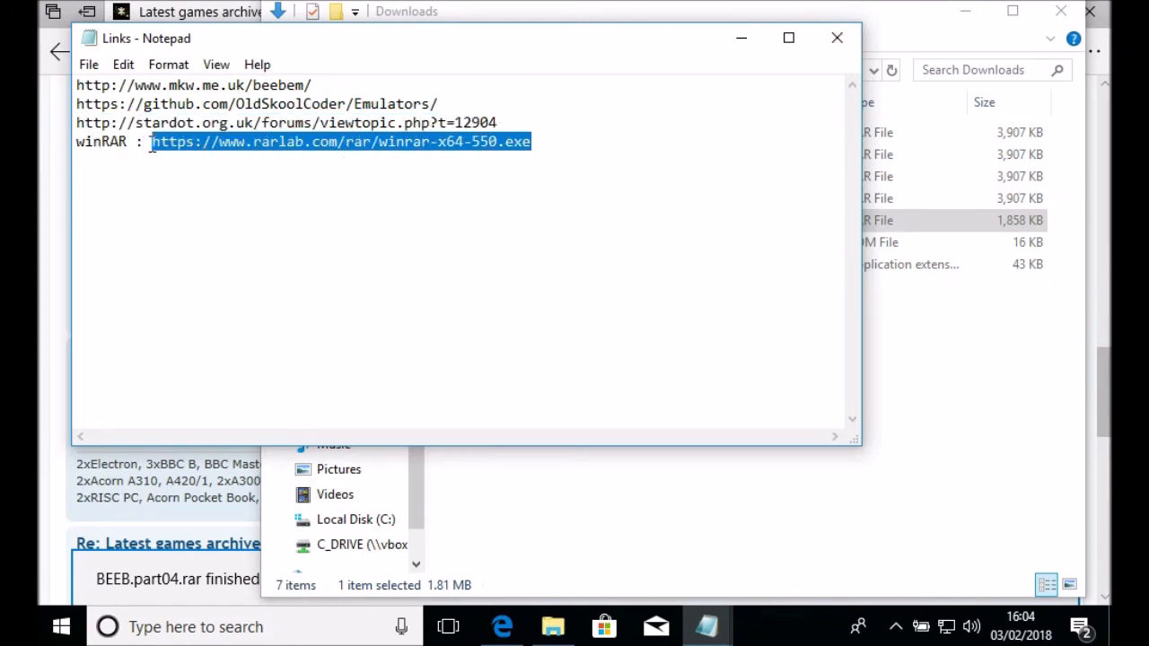
{"action": "right_click", "coordinate": [192, 148]}
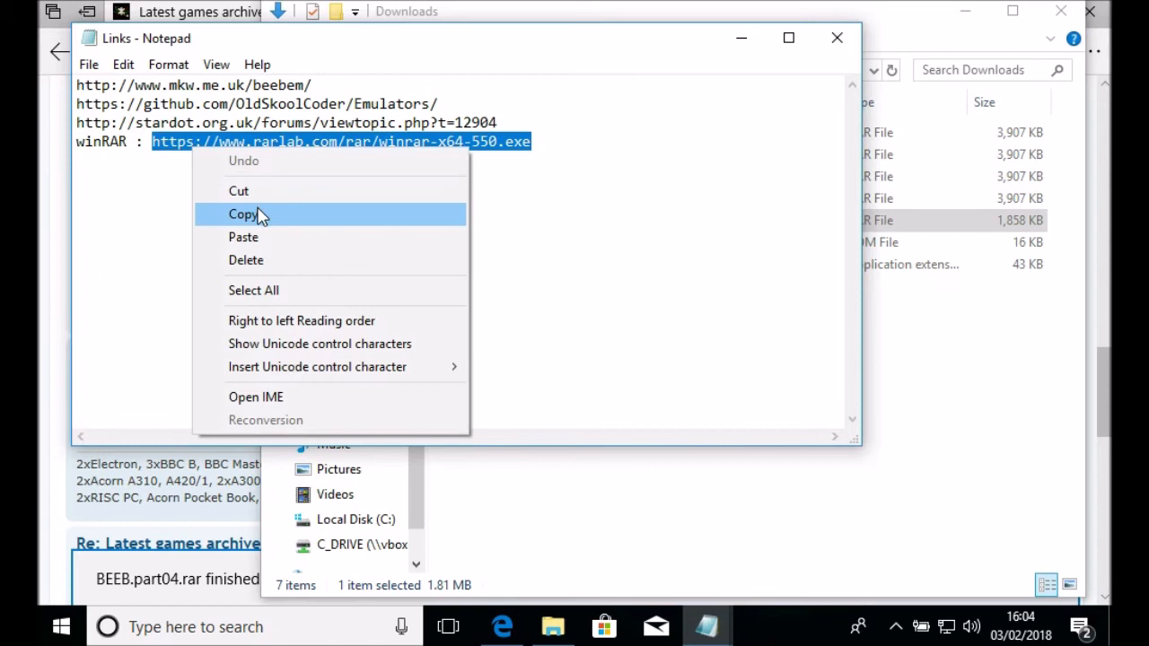
{"action": "left_click", "coordinate": [258, 216]}
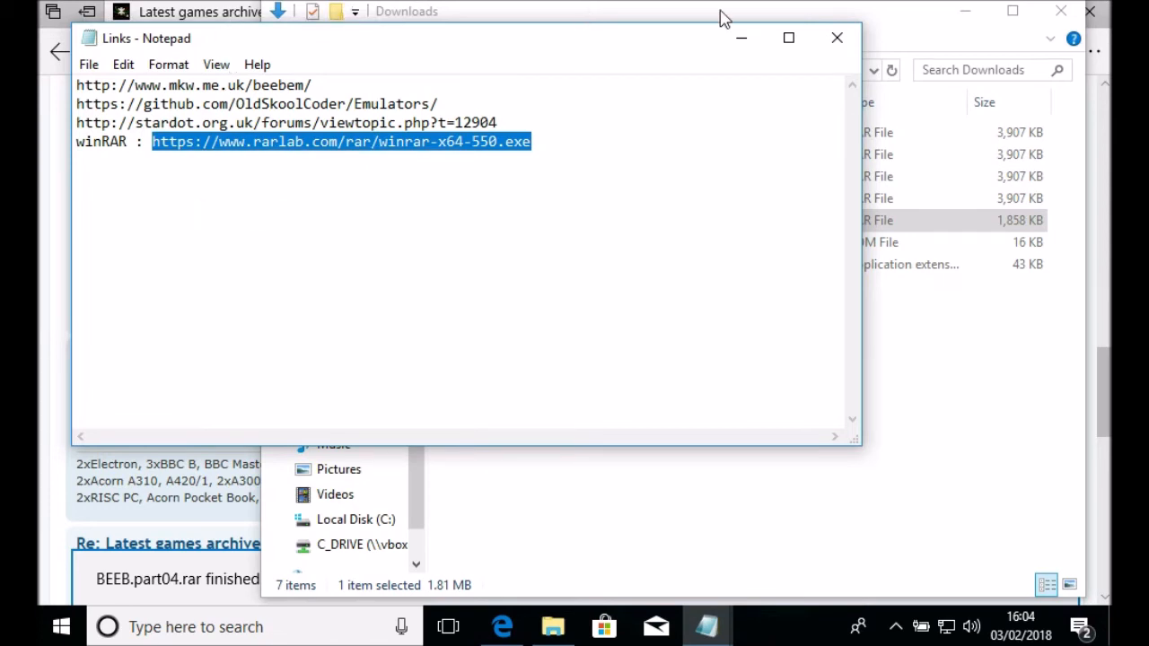
{"action": "left_click", "coordinate": [829, 37]}
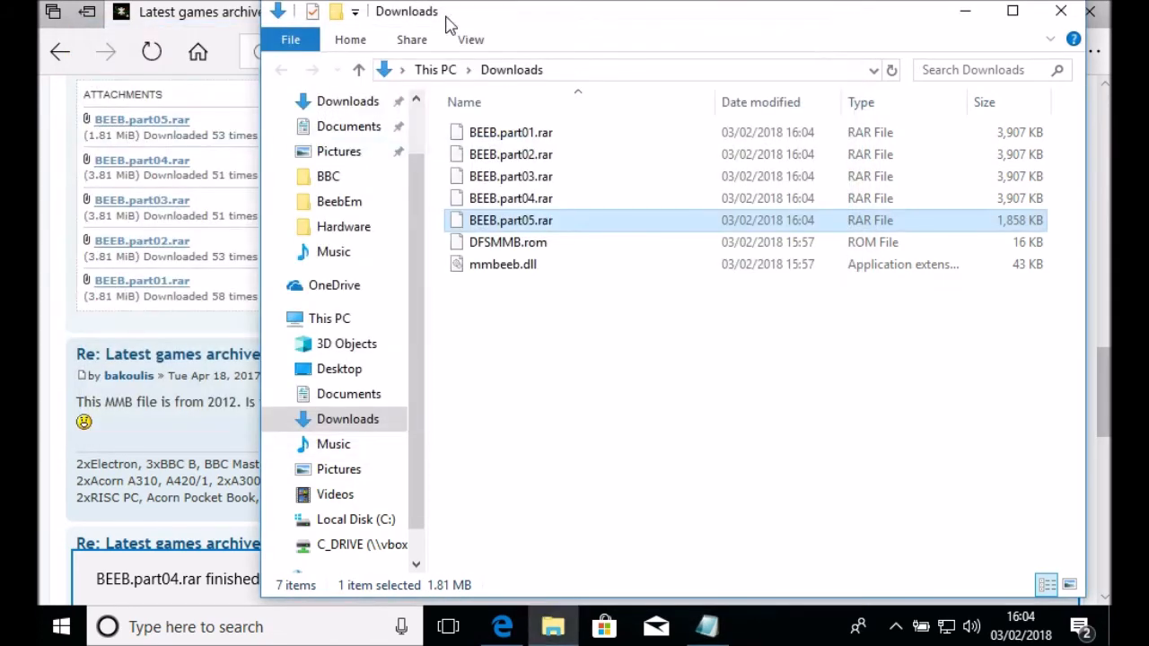
Return to Microsoft Edge, open the copied WinRAR address and run winrar-x64-550.exe
{"action": "left_click", "coordinate": [192, 11]}
{"action": "left_click", "coordinate": [524, 40]}
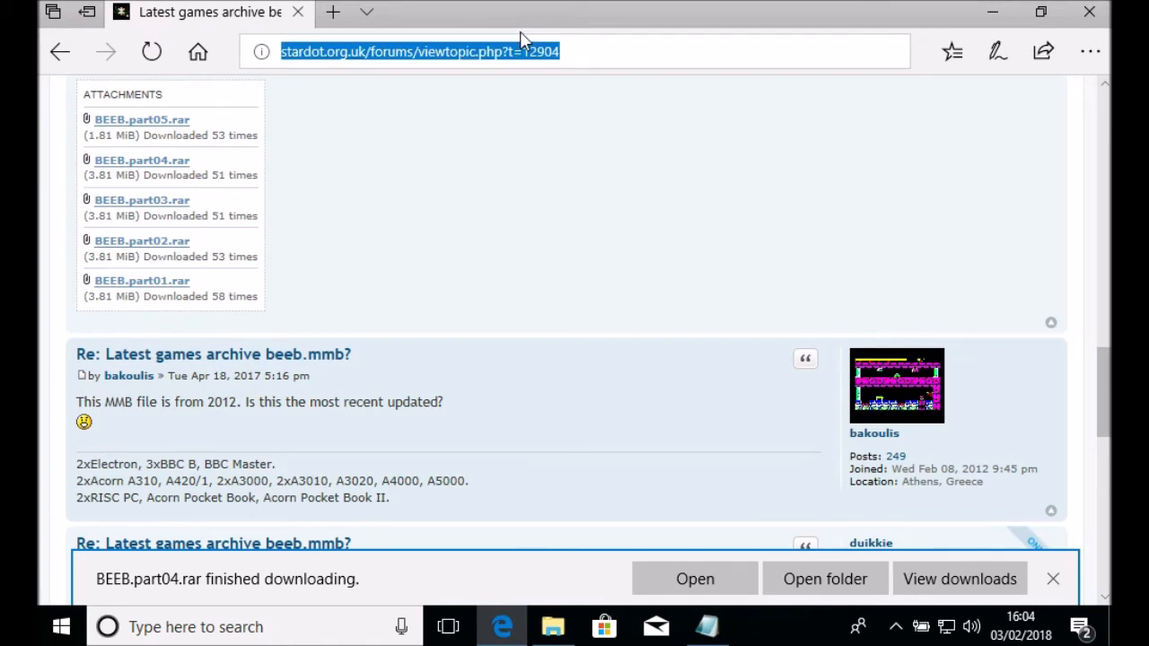
{"action": "key", "text": "ctrl+v"}
{"action": "key", "text": "Return"}
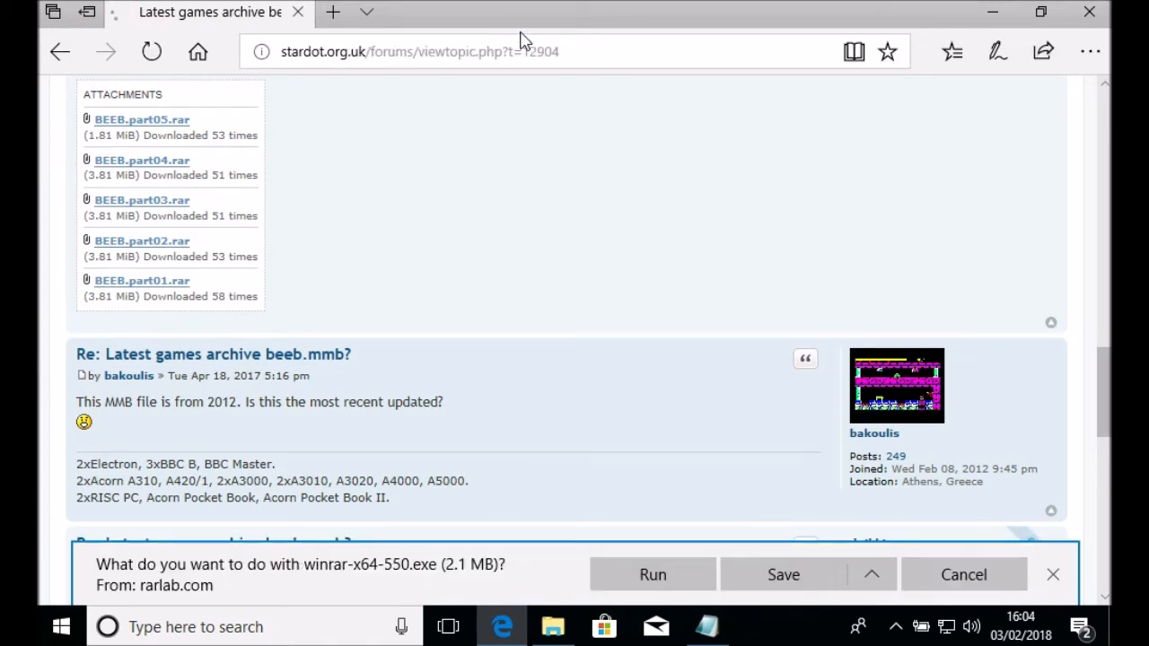
{"action": "left_click", "coordinate": [652, 574]}
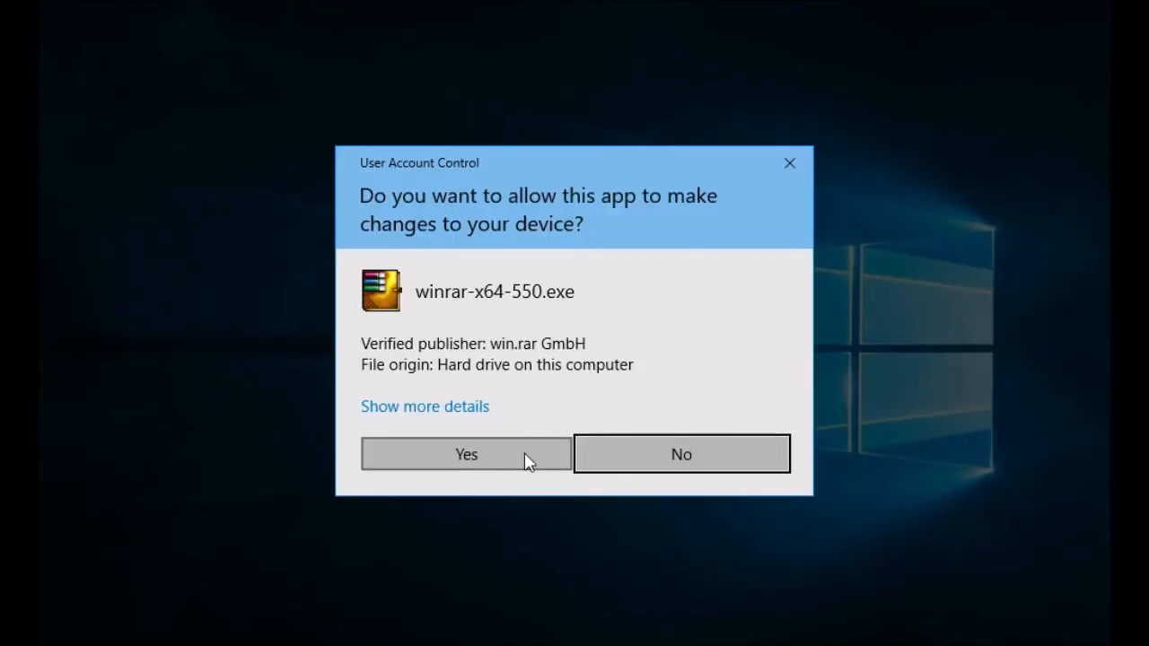
Allow the WinRAR installer, complete setup with the default options and close the WinRAR program folder
{"action": "left_click", "coordinate": [526, 455]}
{"action": "left_click", "coordinate": [523, 517]}
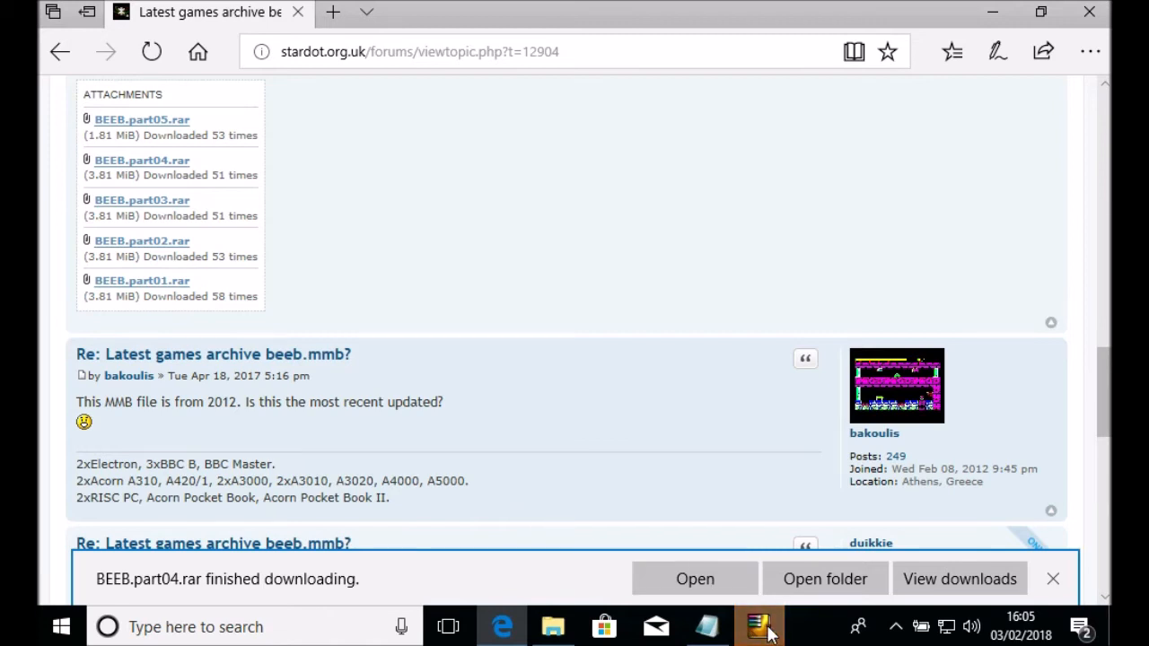
{"action": "left_click", "coordinate": [768, 631]}
{"action": "left_click", "coordinate": [527, 514]}
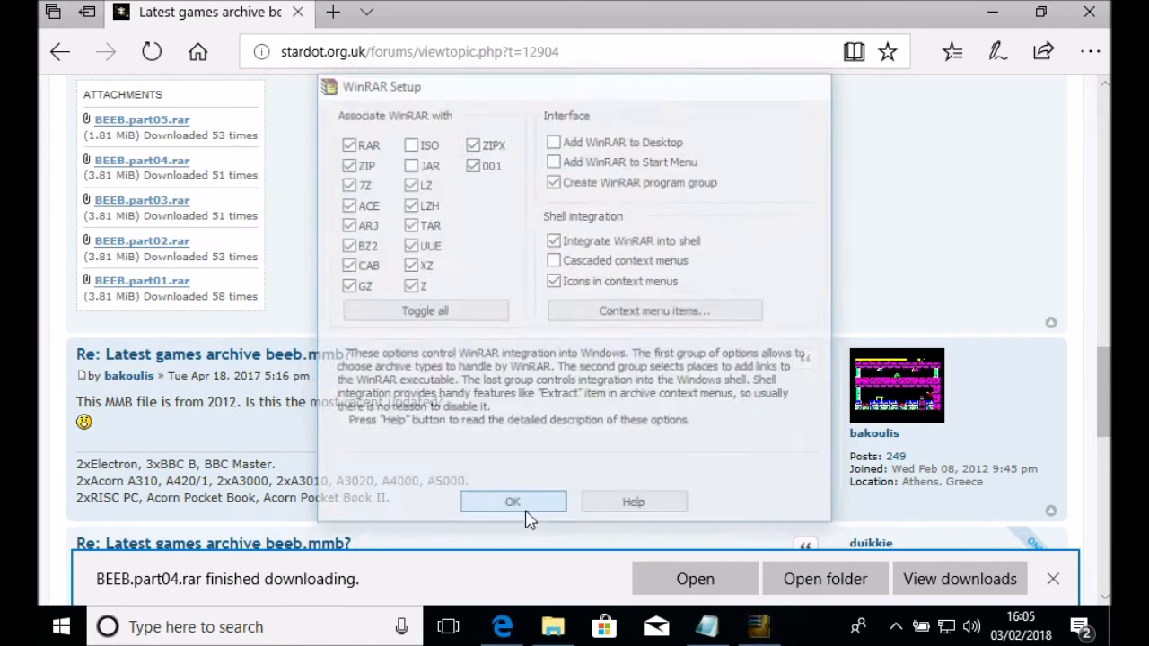
{"action": "left_click", "coordinate": [532, 513]}
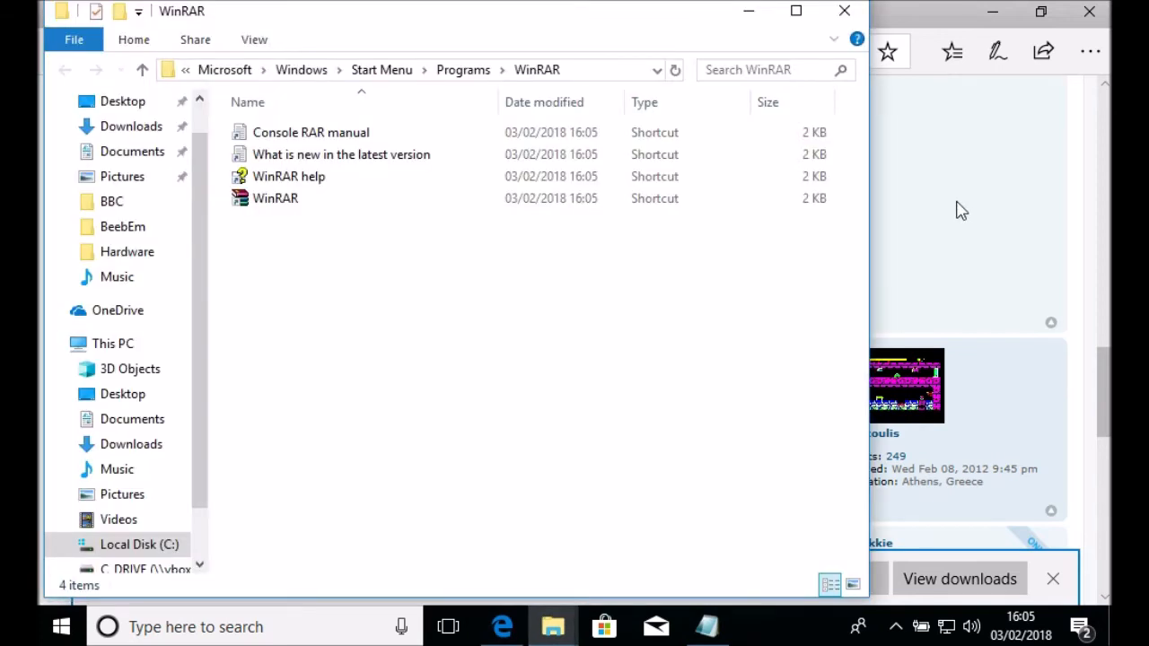
{"action": "left_click", "coordinate": [848, 10]}
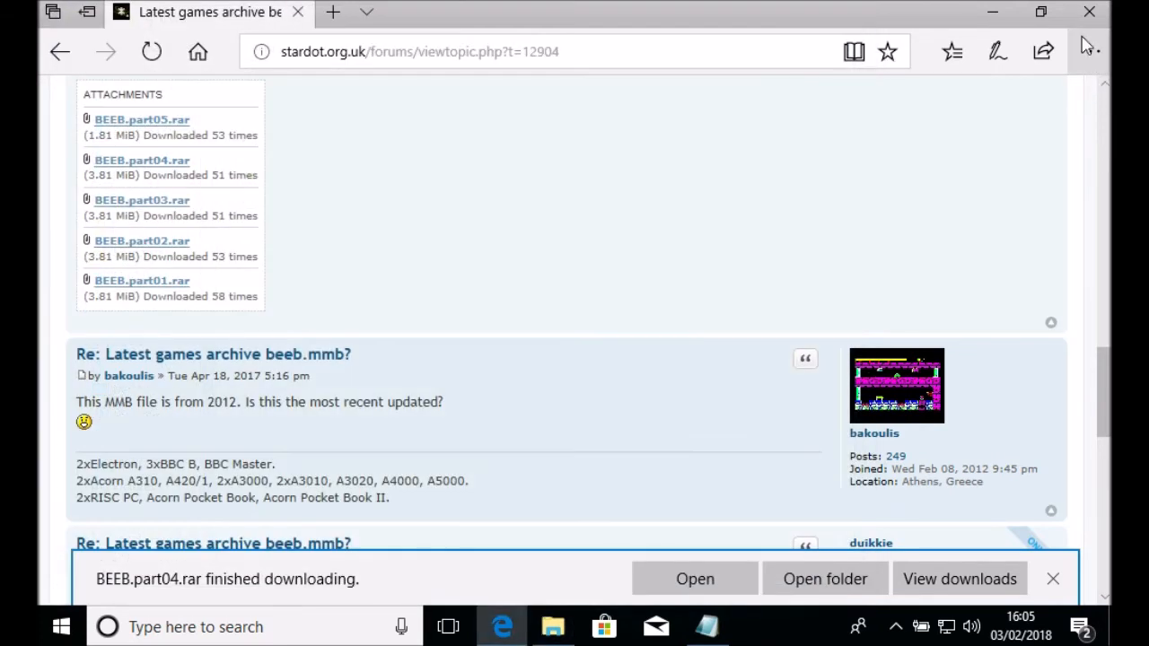
Close the Edge window and extract BEEB.part01 directly into the Downloads folder with WinRAR
{"action": "left_click", "coordinate": [1088, 16]}
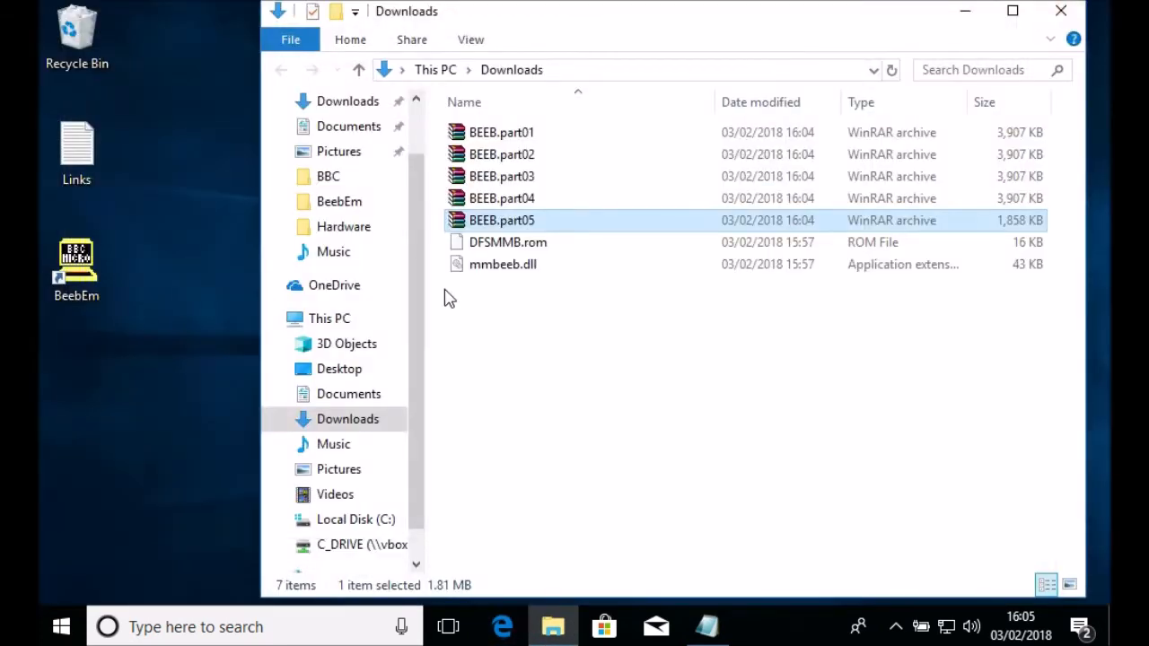
{"action": "right_click", "coordinate": [499, 142]}
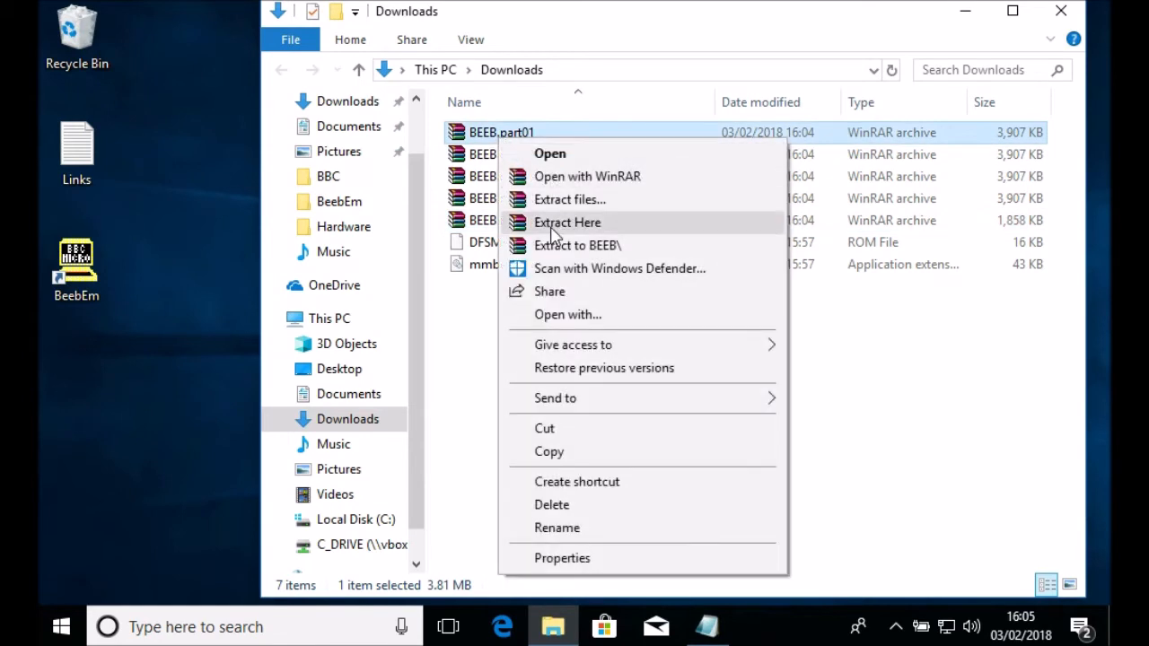
{"action": "left_click", "coordinate": [538, 222]}
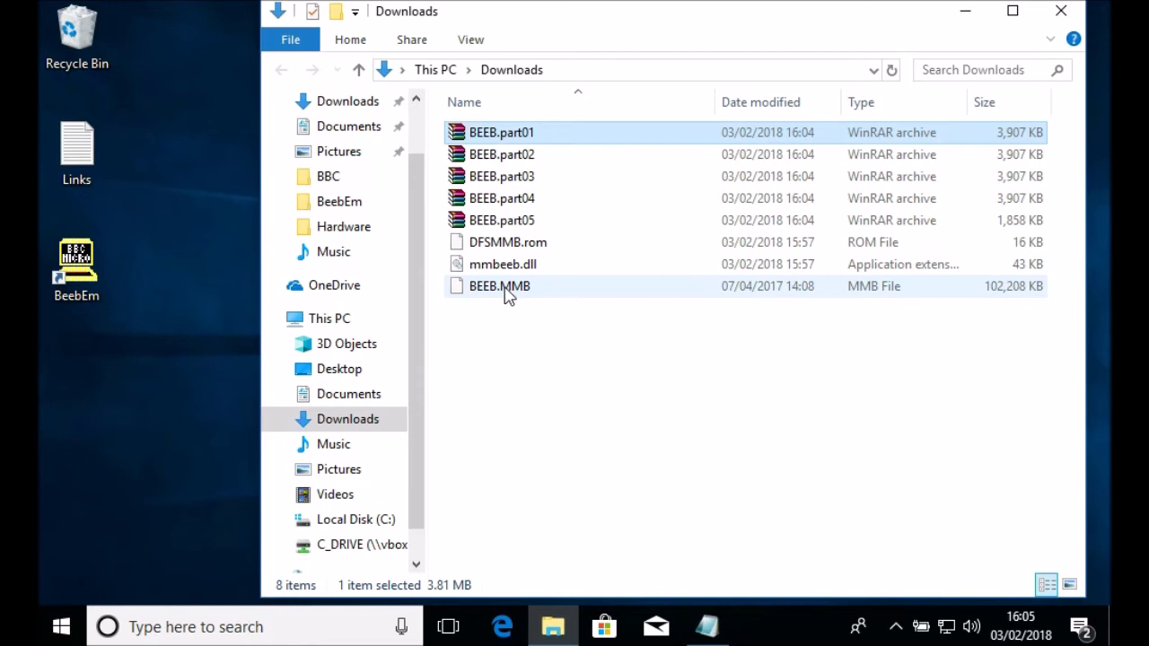
Copy BEEB.MMB from Downloads to the root of Local Disk (C:), granting administrator permission, and close the File Explorer window
{"action": "left_click", "coordinate": [500, 289]}
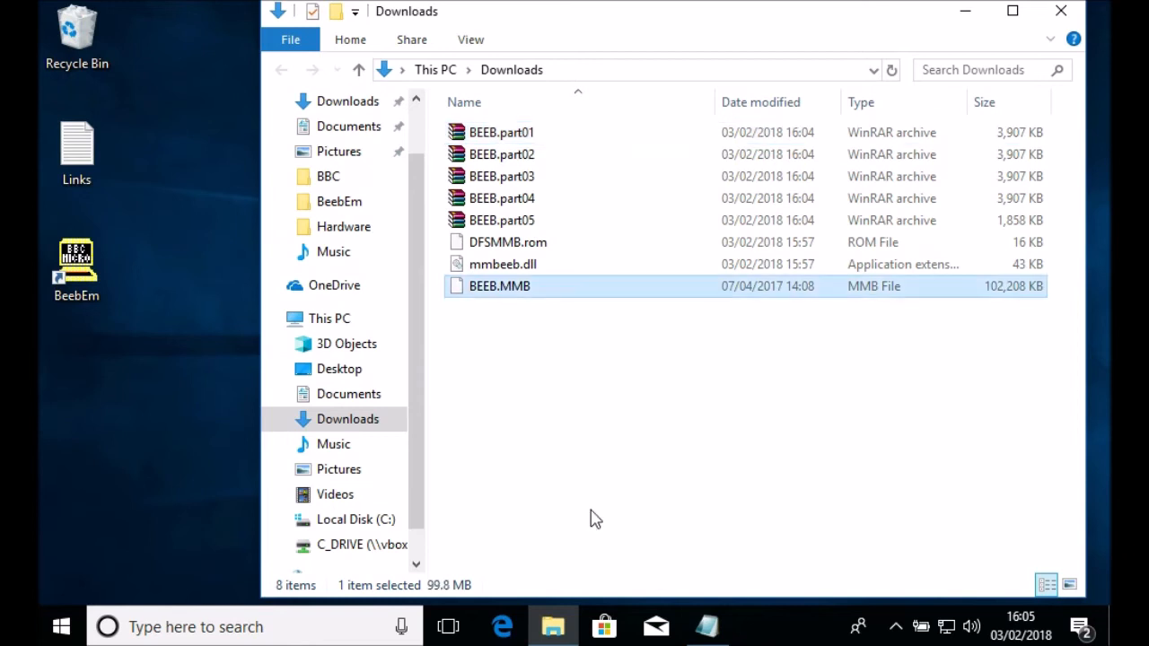
{"action": "right_click", "coordinate": [521, 294]}
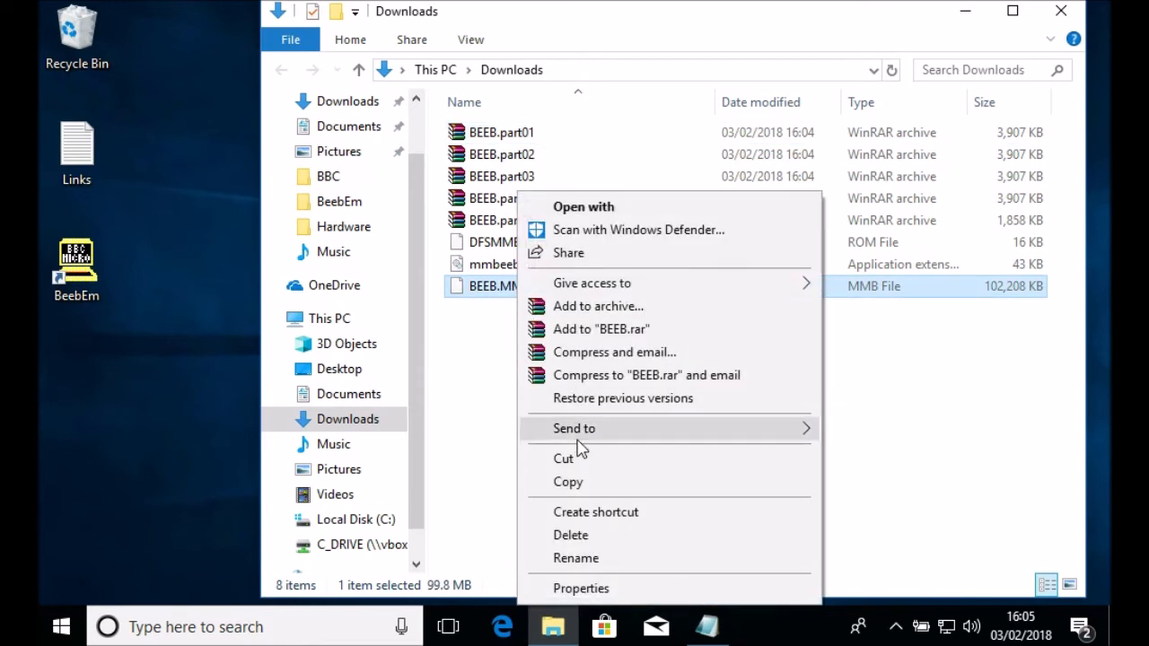
{"action": "left_click", "coordinate": [579, 480]}
{"action": "left_click", "coordinate": [368, 523]}
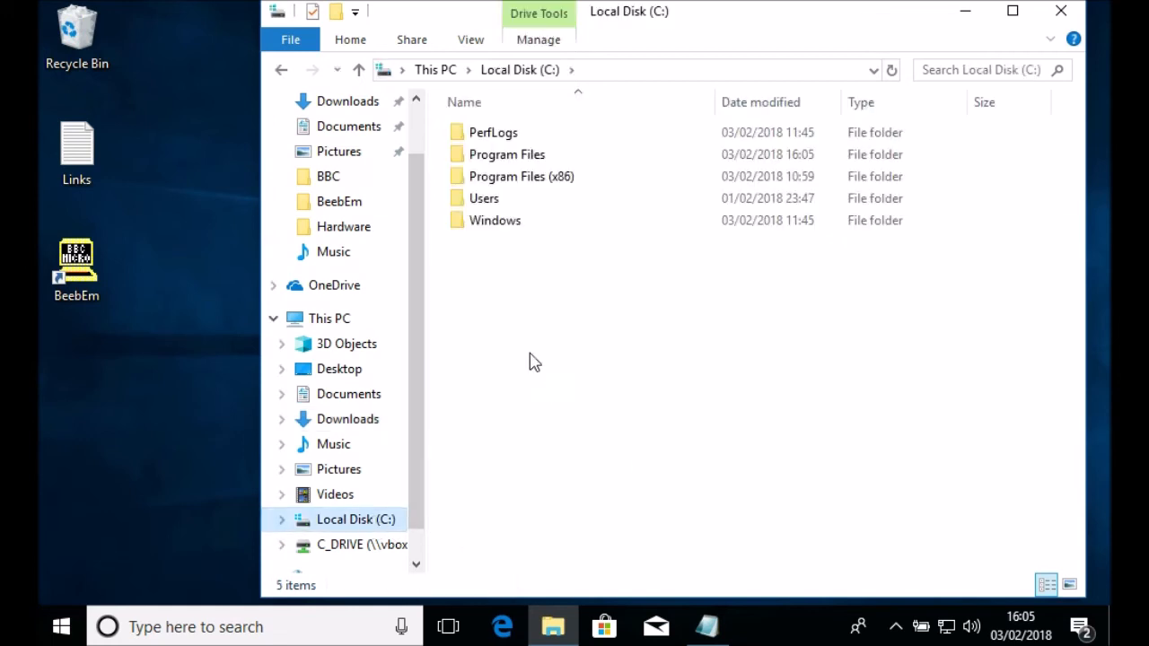
{"action": "right_click", "coordinate": [467, 300]}
{"action": "left_click", "coordinate": [521, 415]}
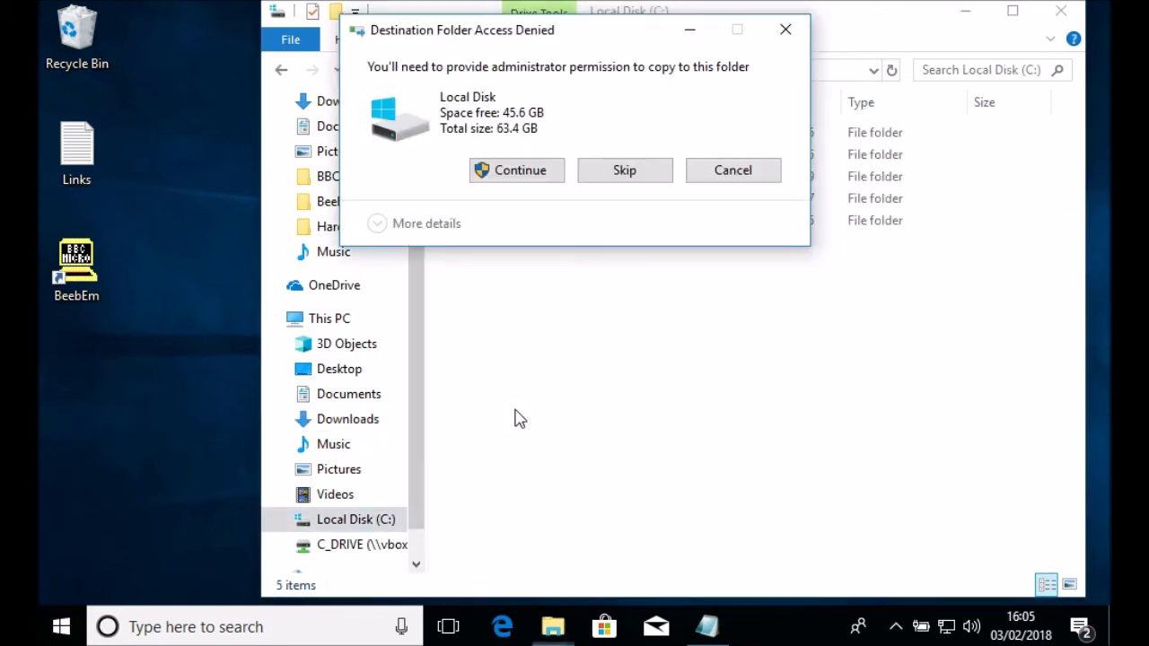
{"action": "left_click", "coordinate": [508, 172]}
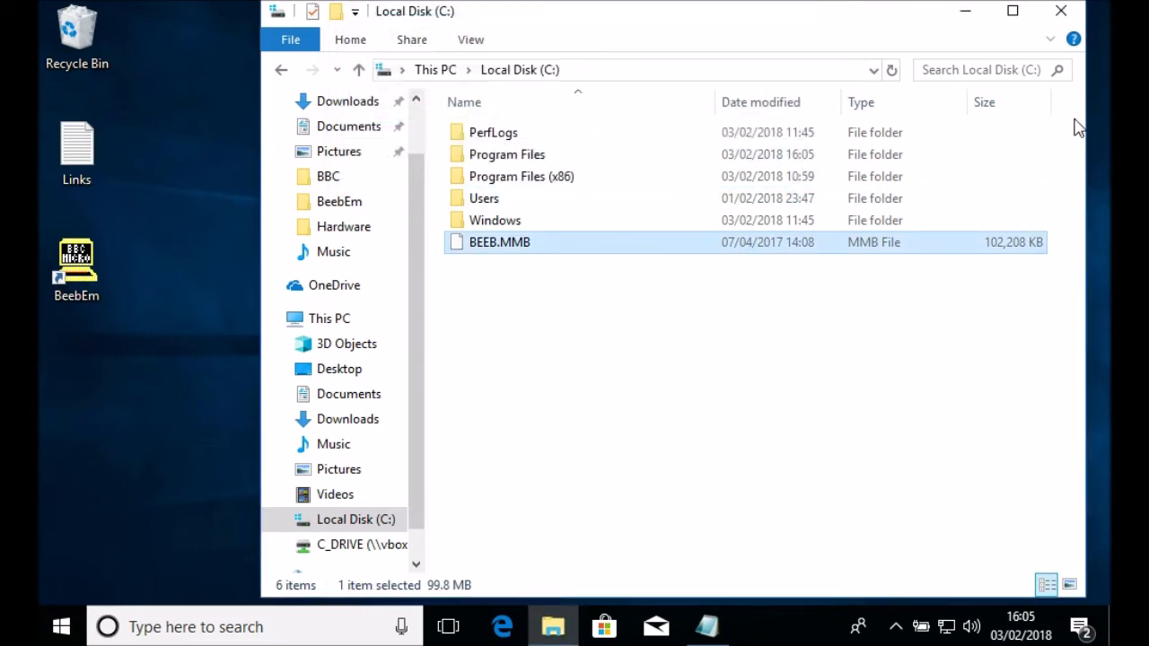
{"action": "left_click", "coordinate": [1060, 11]}
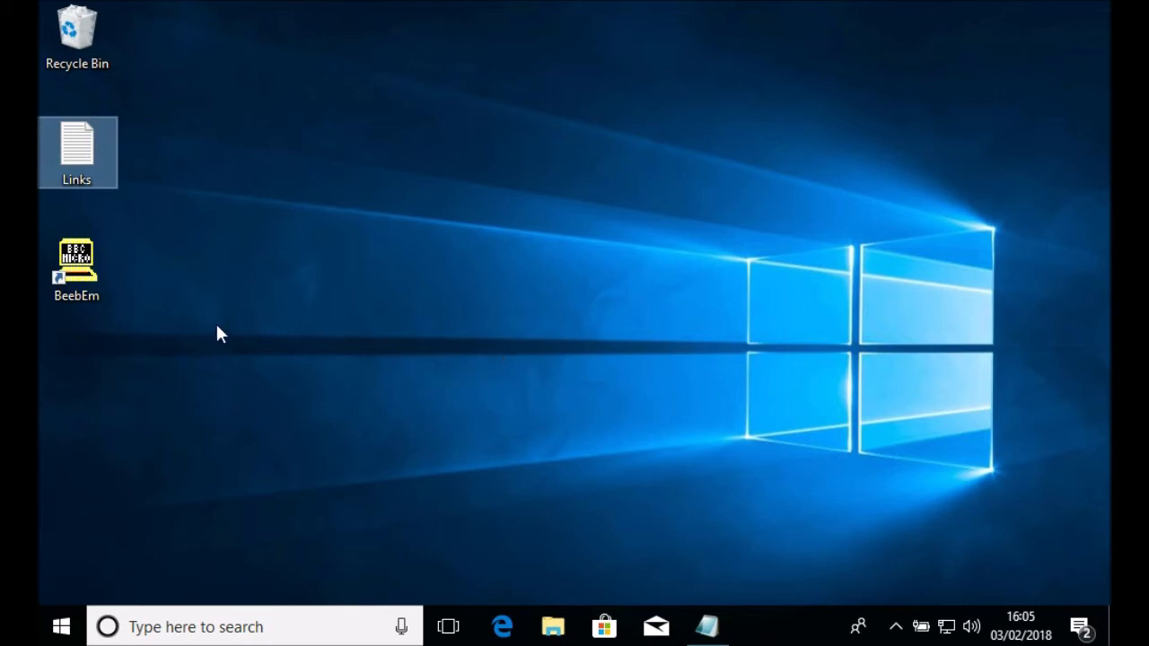
Set the BeebEm desktop shortcut to run as administrator in its advanced properties and apply the change
{"action": "left_click", "coordinate": [78, 276]}
{"action": "right_click", "coordinate": [78, 276]}
{"action": "left_click", "coordinate": [144, 588]}
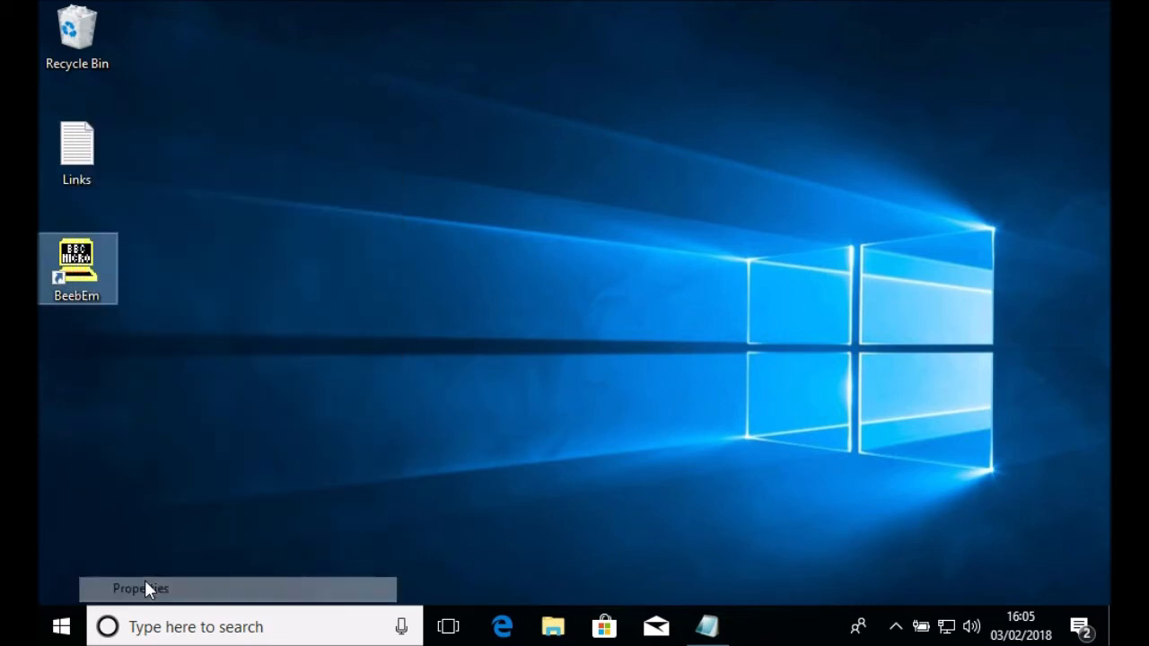
{"action": "left_click", "coordinate": [386, 405]}
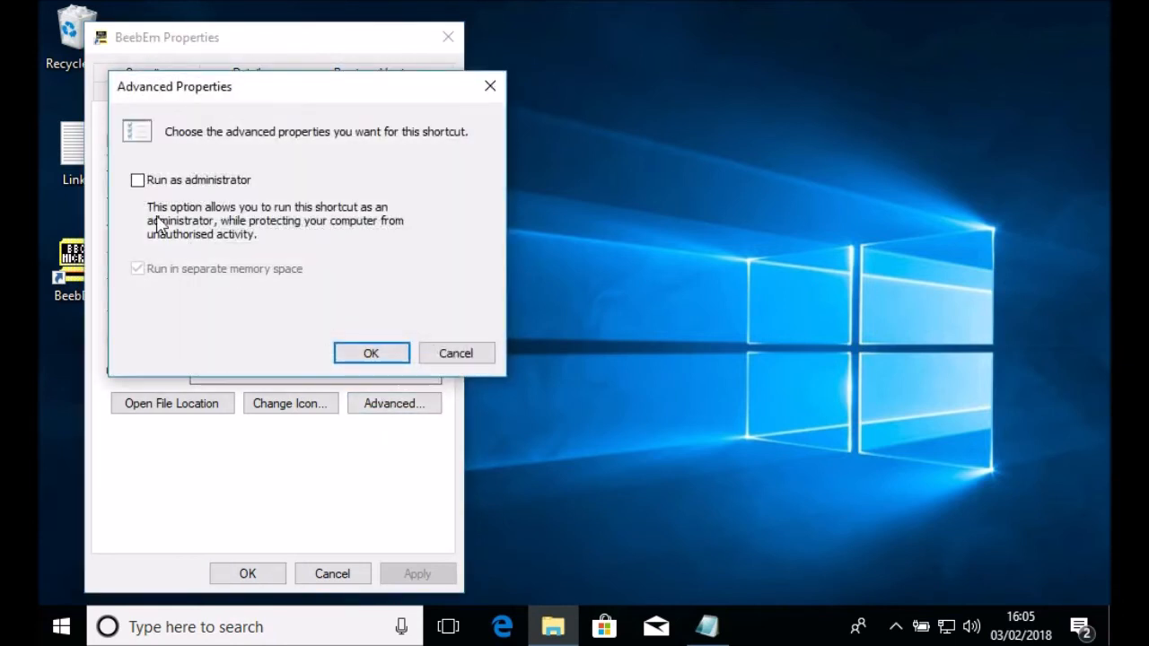
{"action": "left_click", "coordinate": [138, 179]}
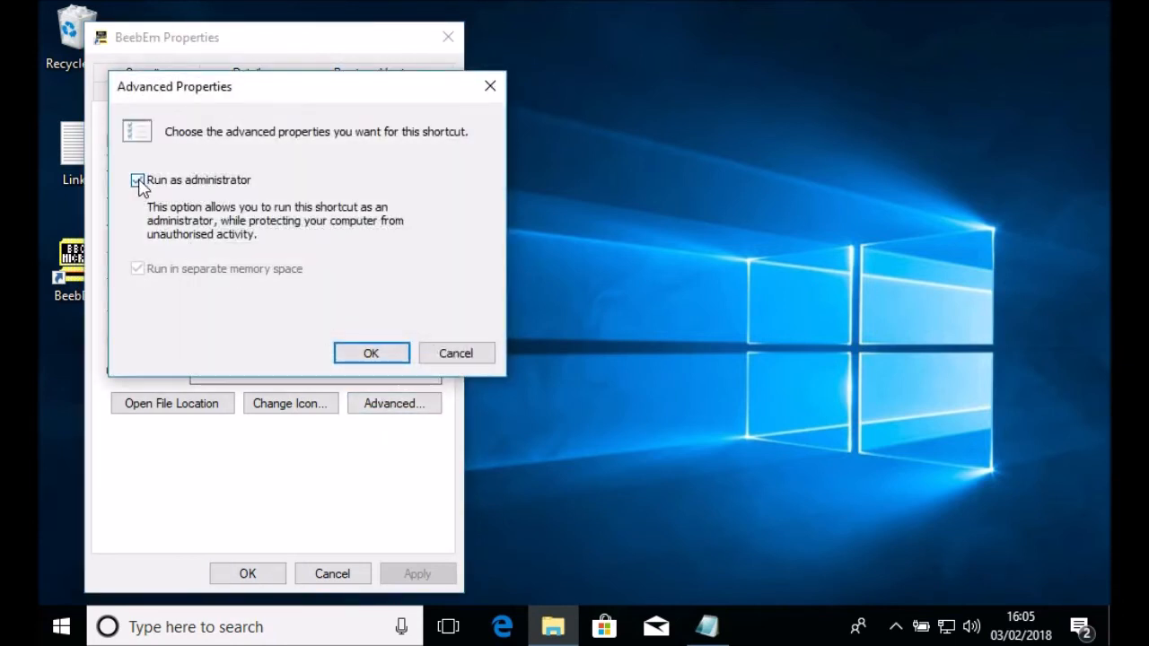
{"action": "left_click", "coordinate": [371, 352]}
{"action": "left_click", "coordinate": [416, 574]}
{"action": "left_click", "coordinate": [272, 357]}
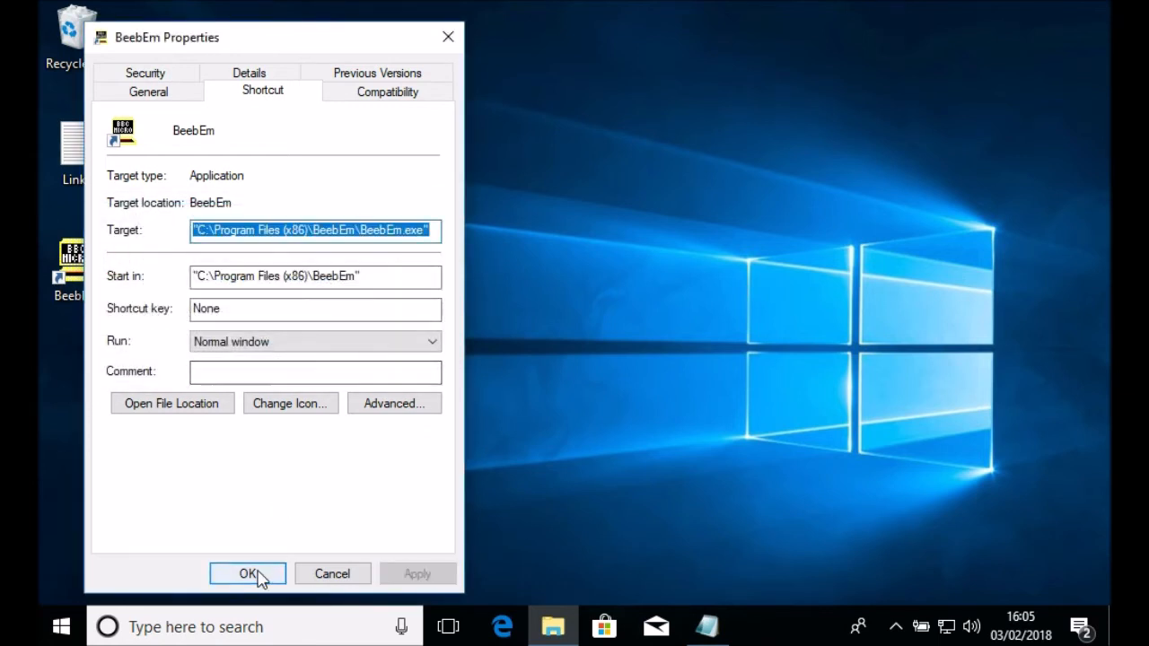
{"action": "left_click", "coordinate": [258, 574]}
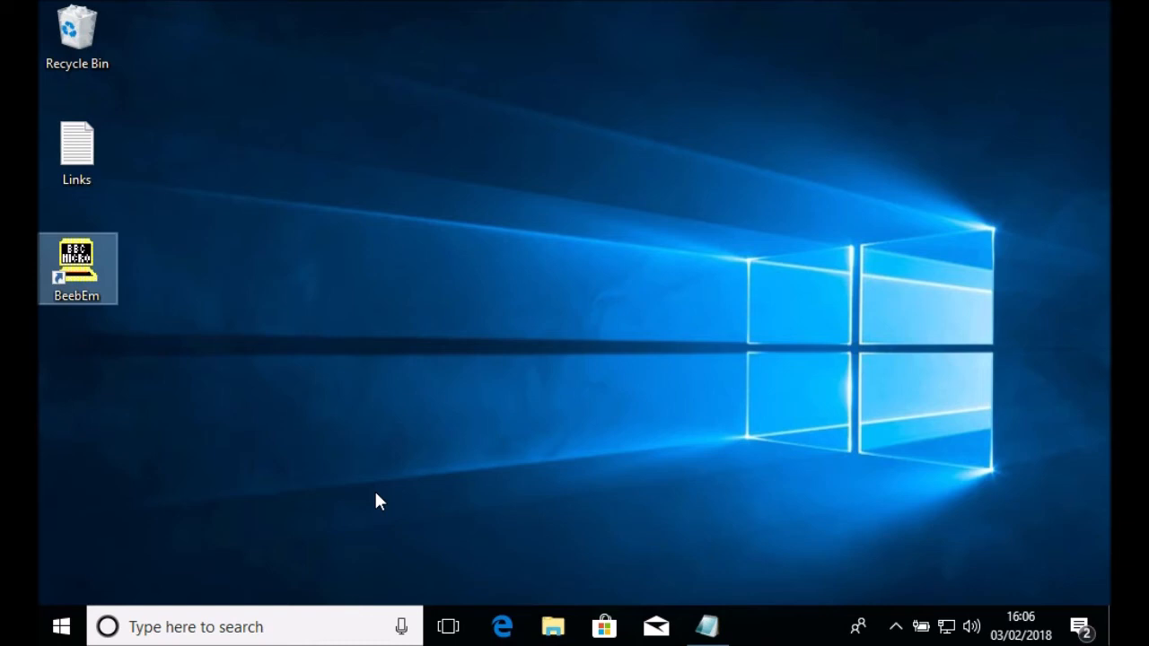
Launch BeebEm from the desktop, allow it to make changes, and load the TurboMMC.cfg ROM configuration
{"action": "double_click", "coordinate": [81, 279]}
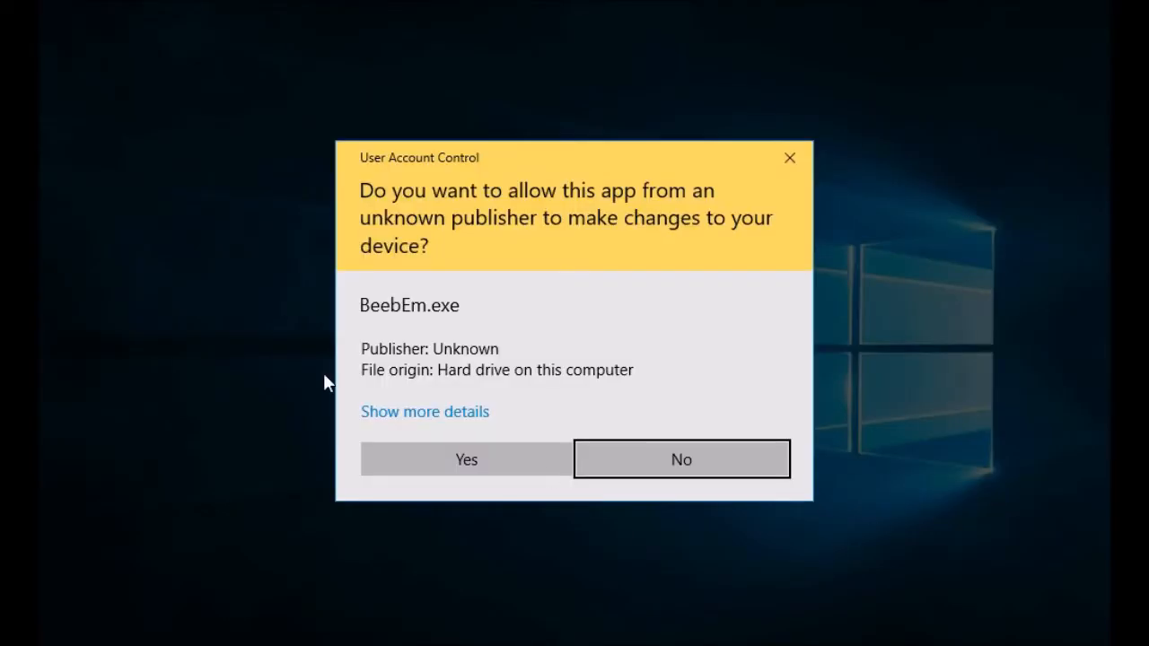
{"action": "left_click", "coordinate": [519, 461]}
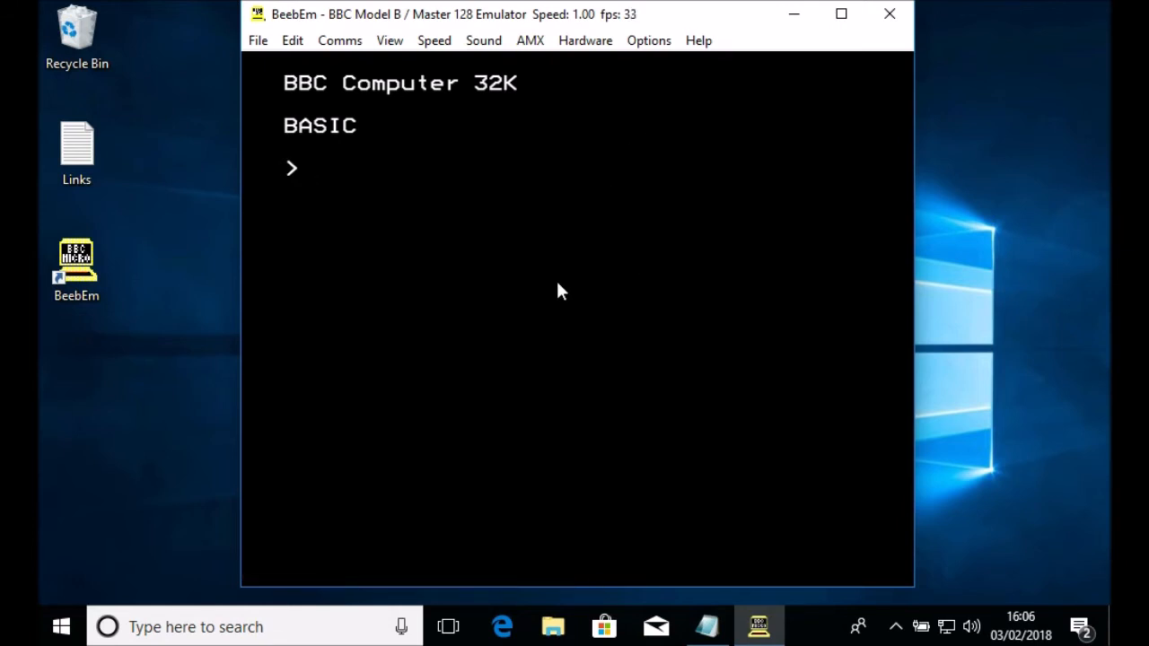
{"action": "left_click", "coordinate": [588, 40]}
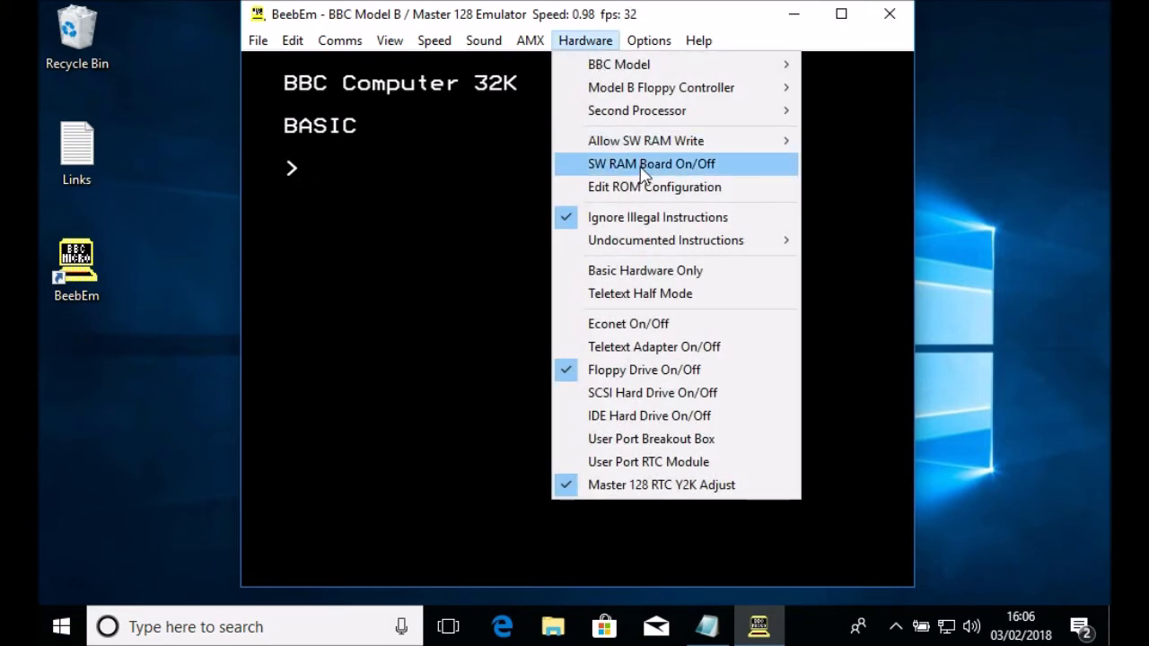
{"action": "left_click", "coordinate": [642, 189]}
{"action": "left_click", "coordinate": [649, 302]}
{"action": "left_click_drag", "start_coordinate": [674, 230], "coordinate": [679, 299]}
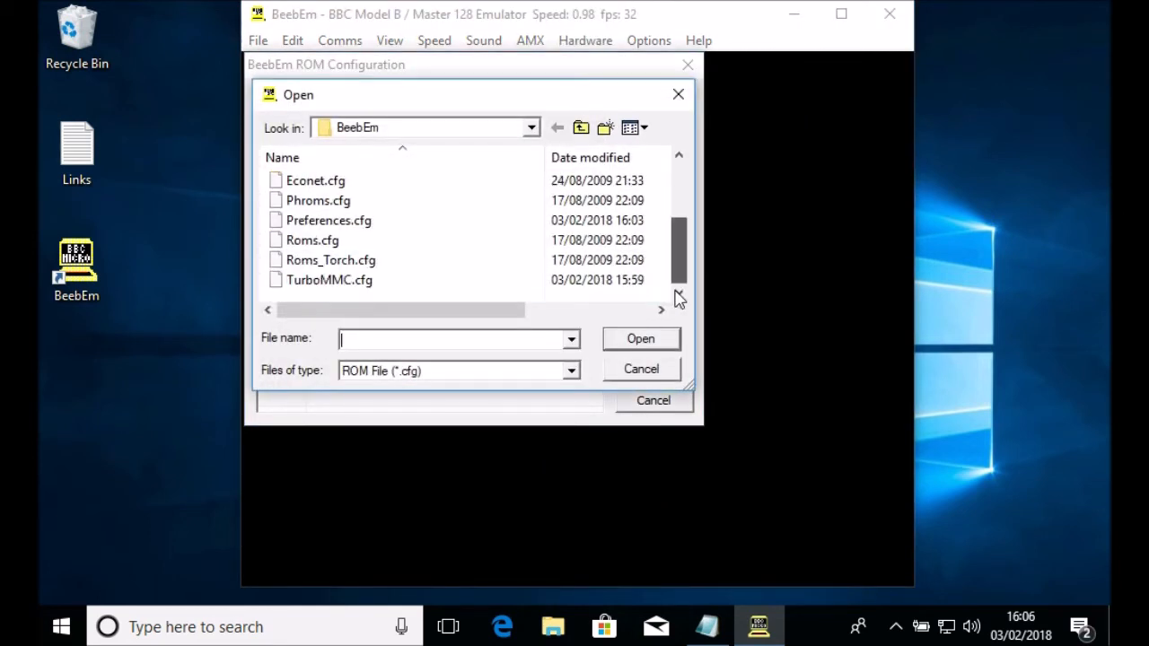
{"action": "double_click", "coordinate": [369, 279]}
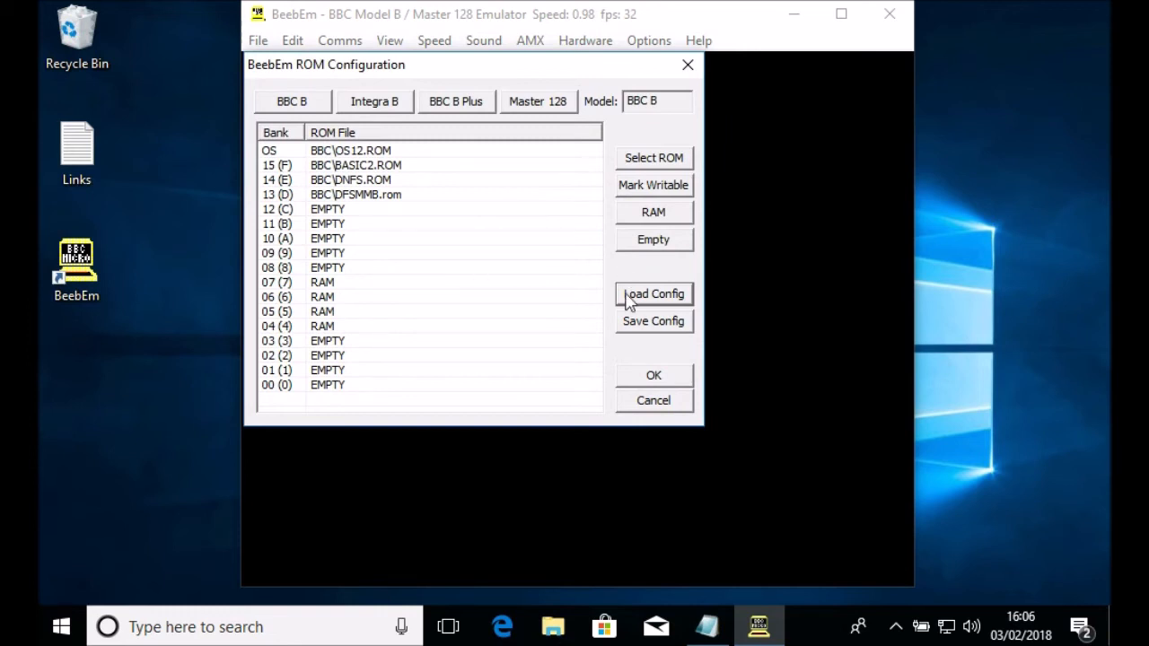
{"action": "left_click", "coordinate": [630, 381]}
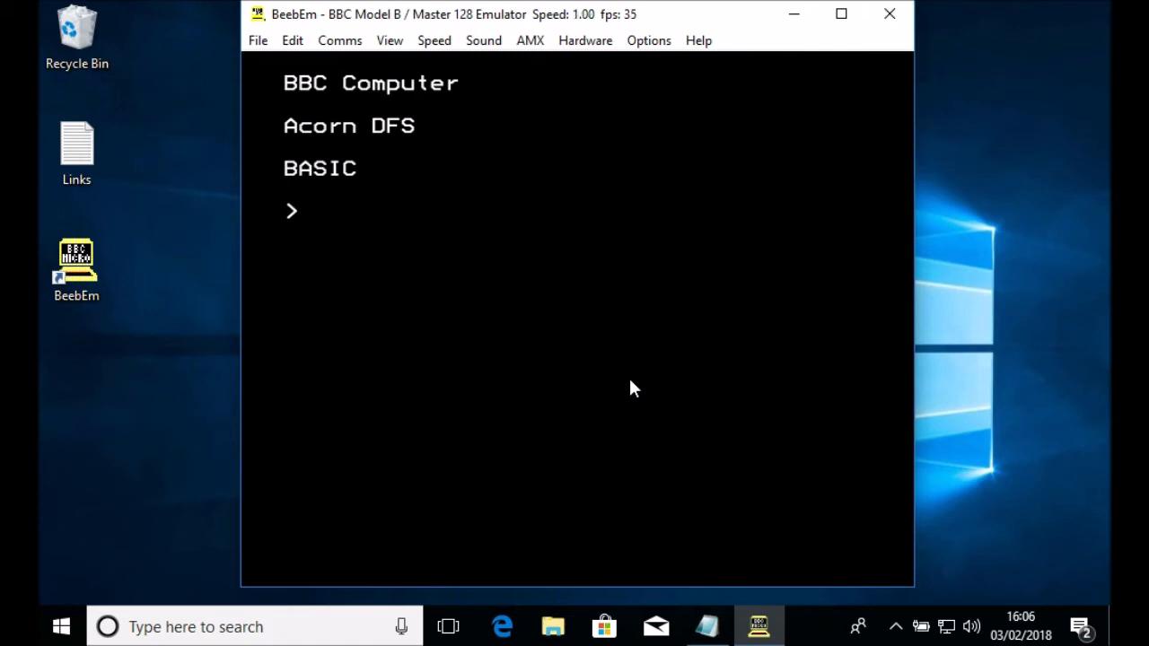
List the available ROM commands by running *HELP, *HELP DFS and *HELP DUTILS at the BASIC prompt
{"action": "type", "text": "*HELP"}
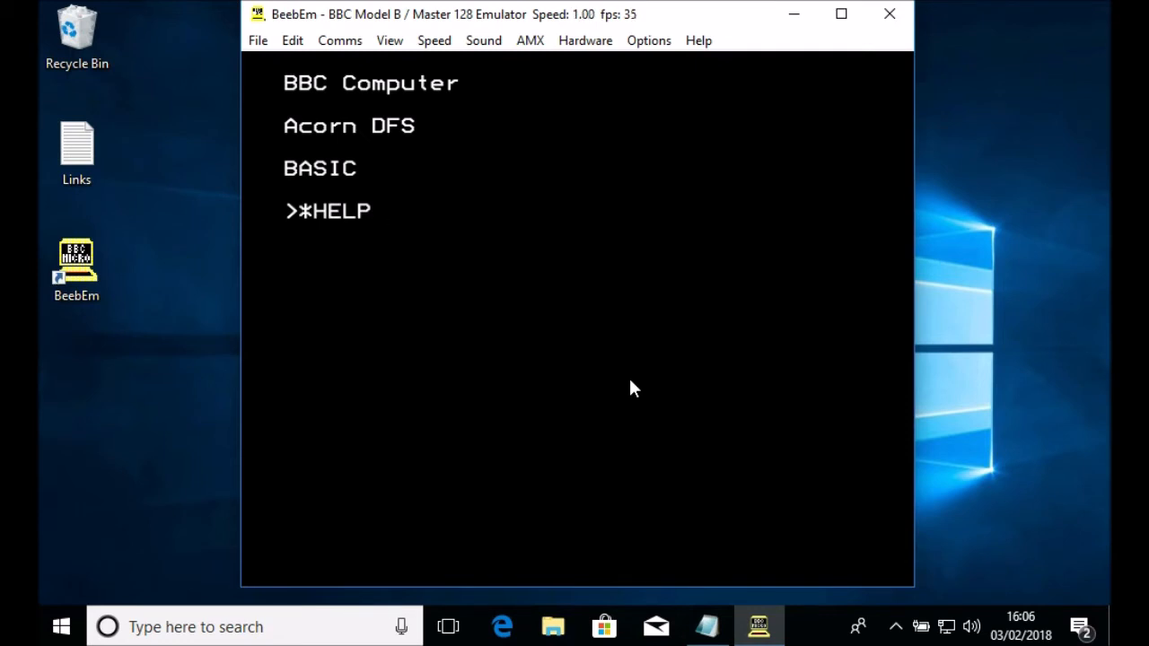
{"action": "key", "text": "Return"}
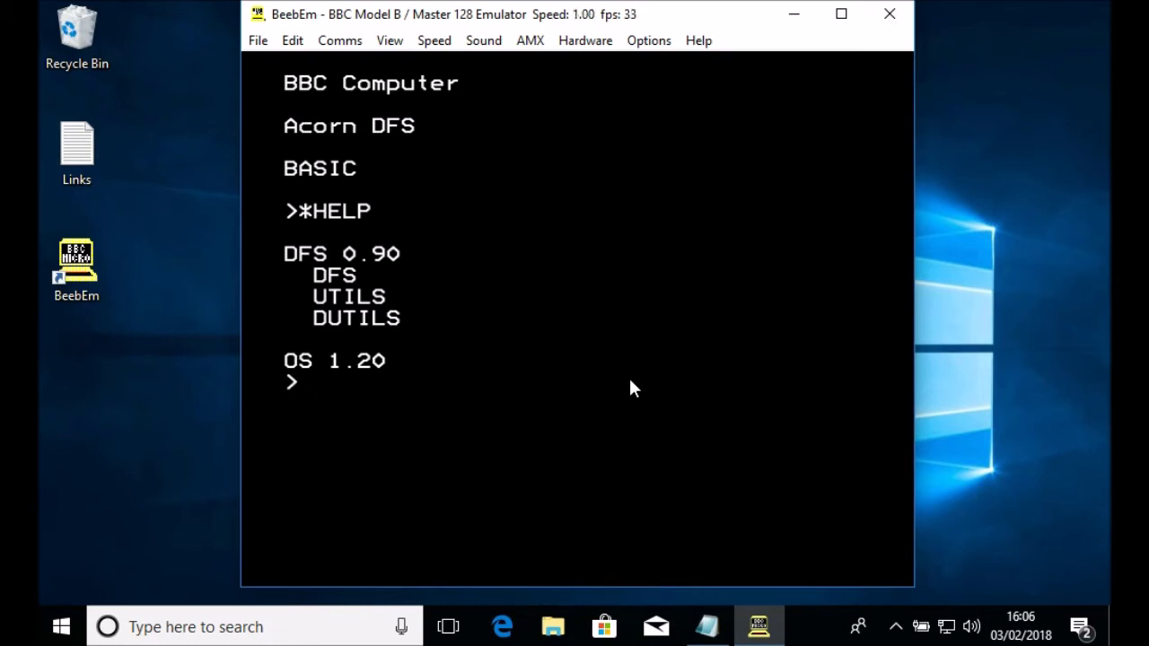
{"action": "type", "text": "*HELP DFS"}
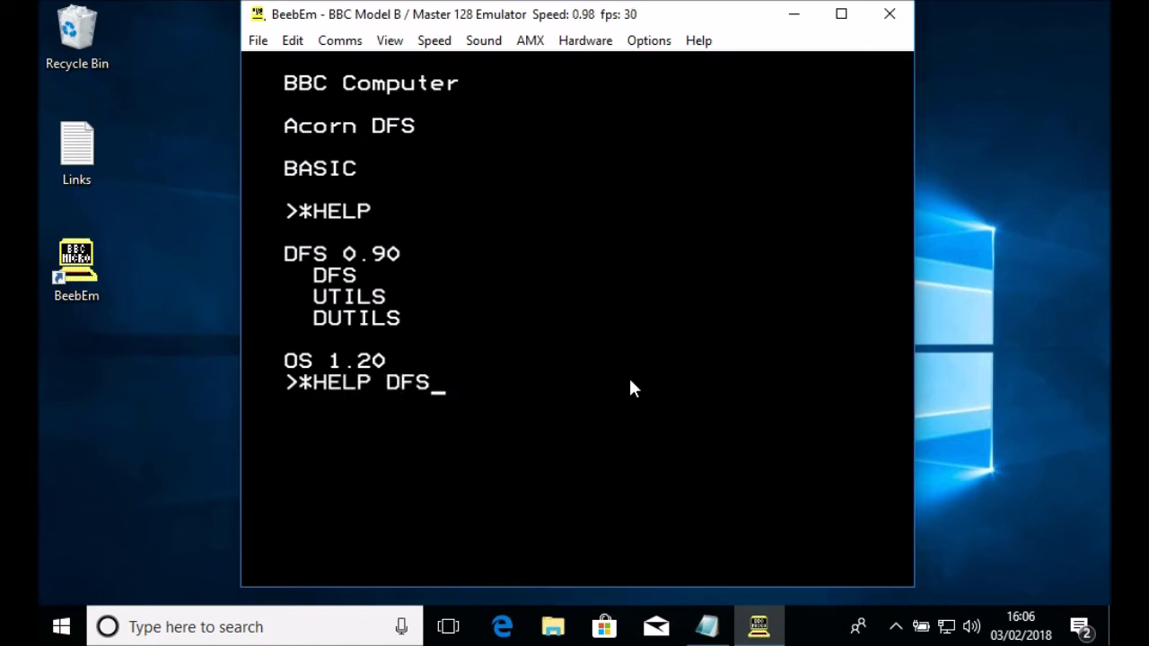
{"action": "key", "text": "Return"}
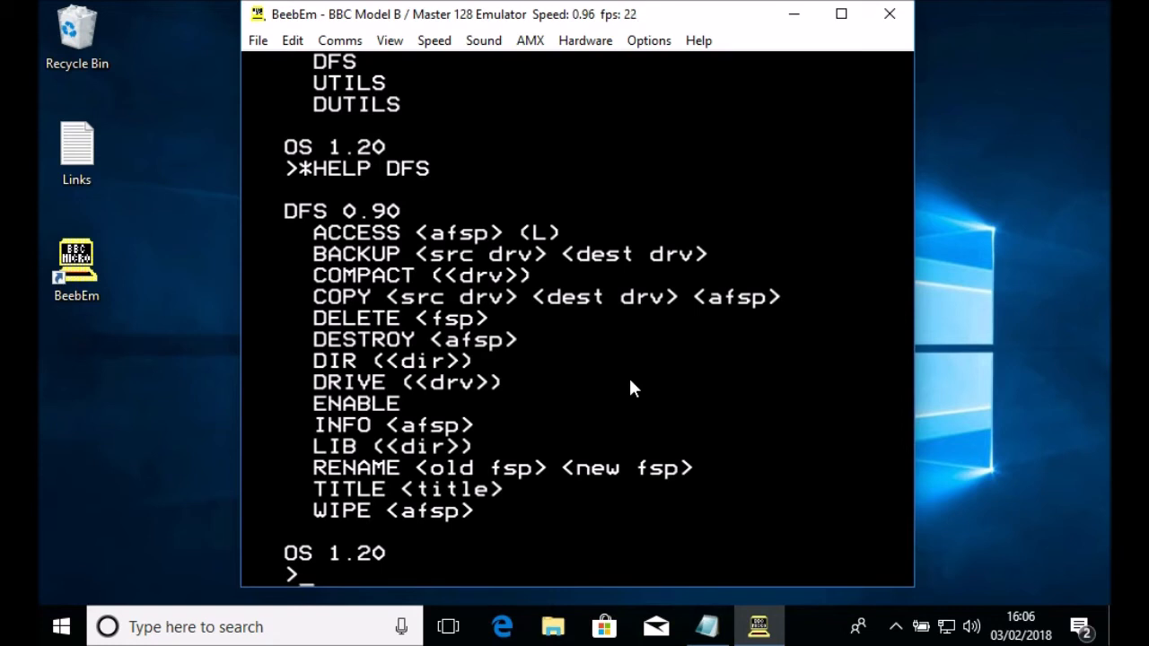
{"action": "type", "text": "*HELP DUTILS"}
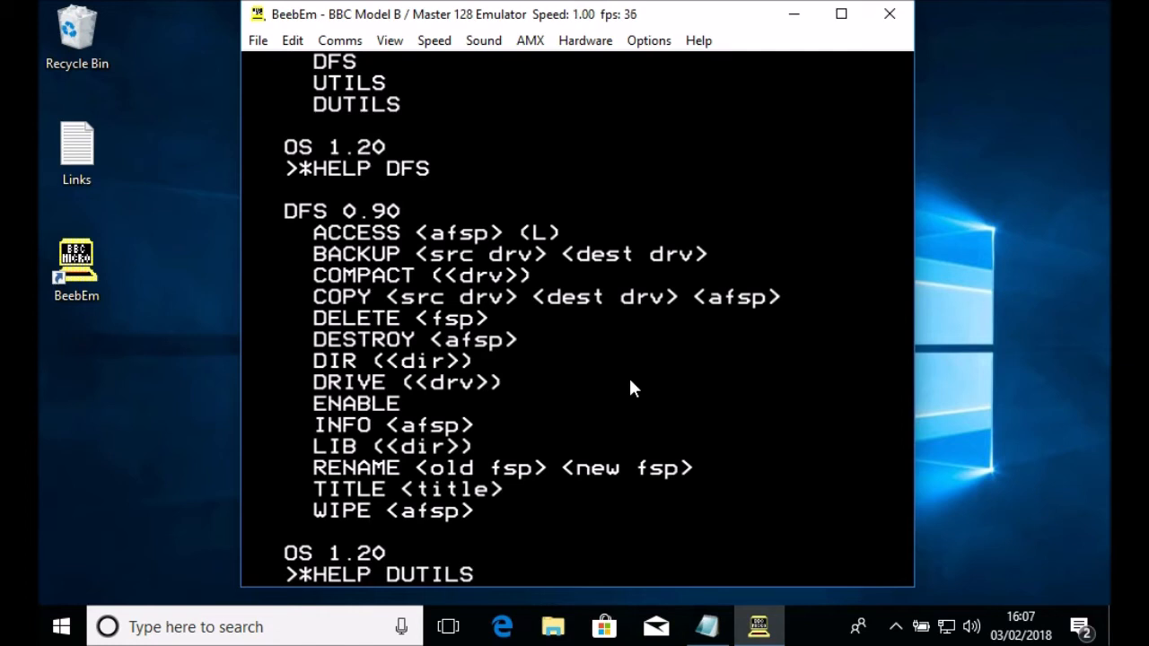
{"action": "key", "text": "Return"}
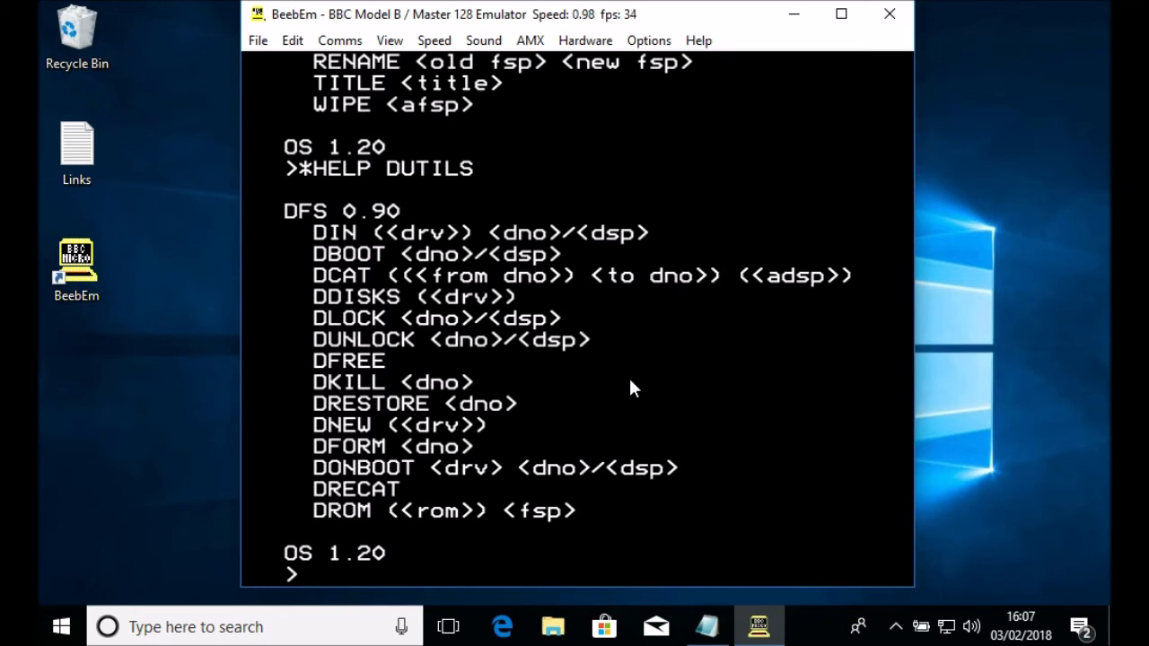
Check the inserted disks with *DDISKS and catalogue the current disk with *. at the prompt
{"action": "type", "text": "*DDISKS"}
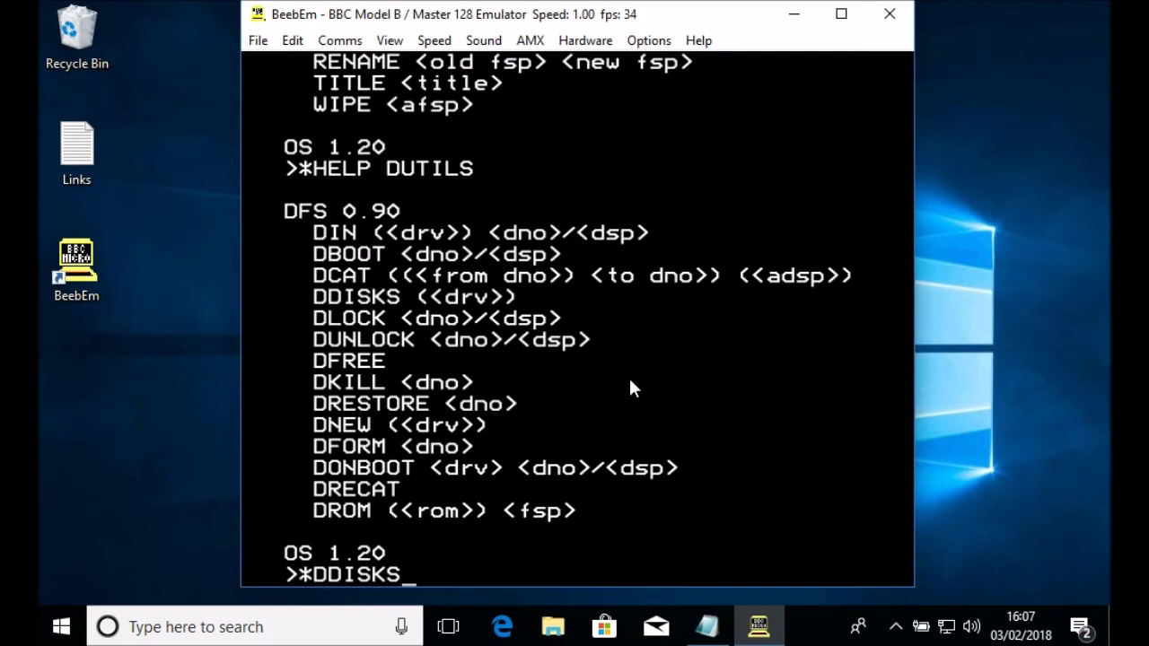
{"action": "key", "text": "Return"}
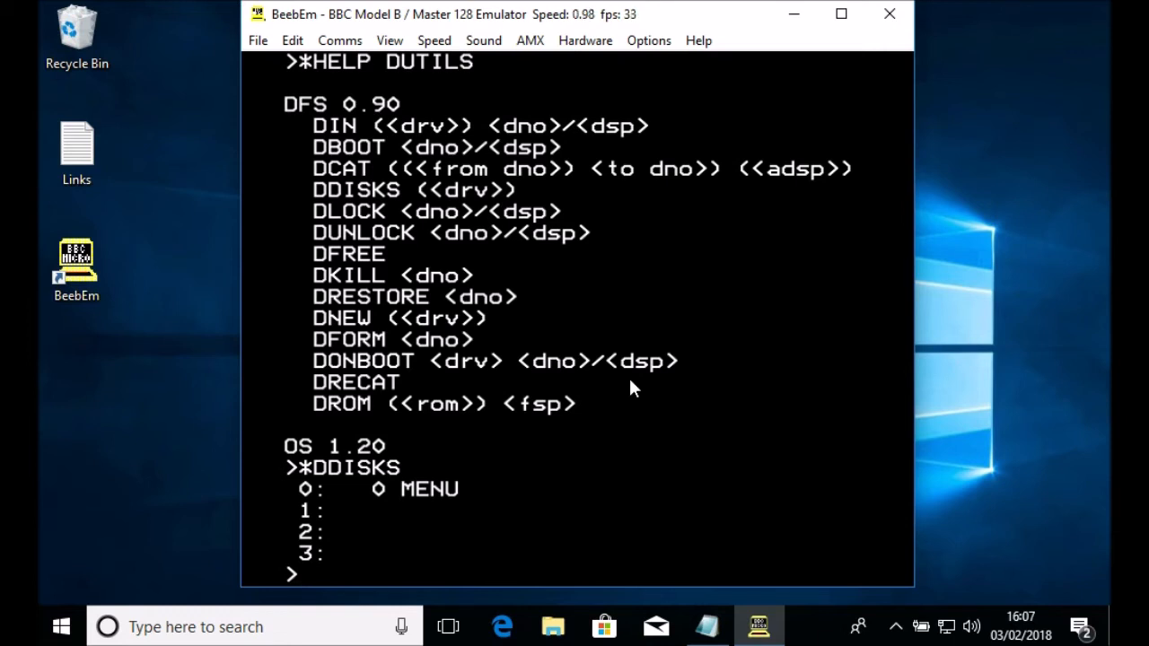
{"action": "type", "text": "*."}
{"action": "key", "text": "Return"}
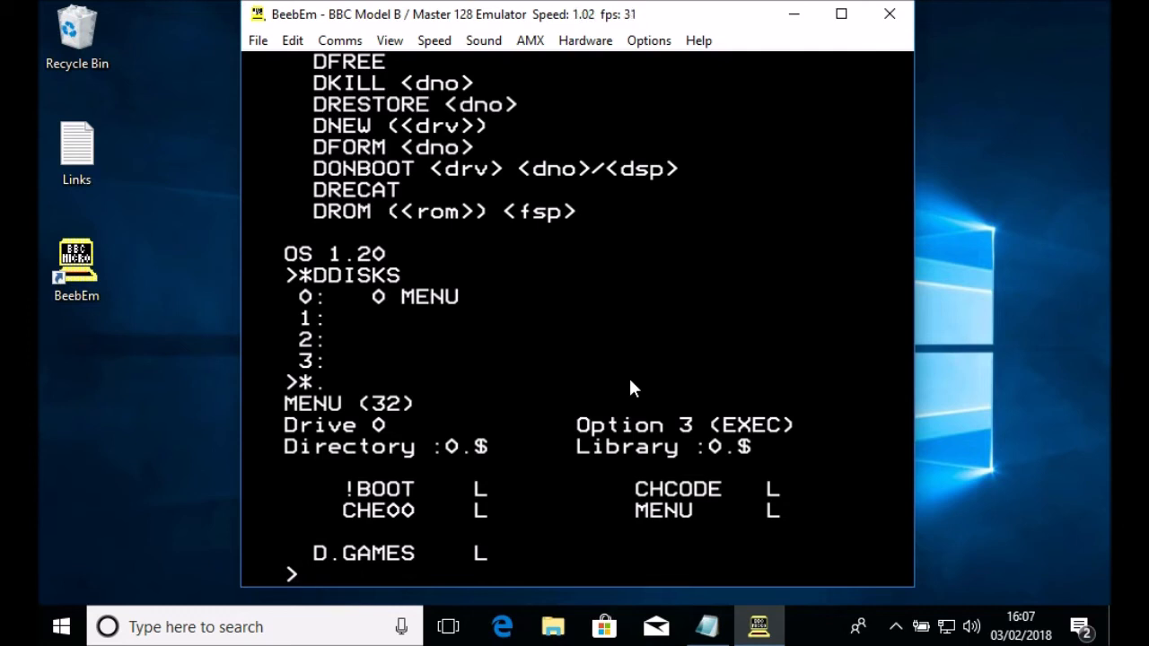
Boot the games menu disk by running *DBOOT 0
{"action": "type", "text": "*DBOT"}
{"action": "key", "text": "BackSpace"}
{"action": "key", "text": "BackSpace"}
{"action": "type", "text": "OOT 0"}
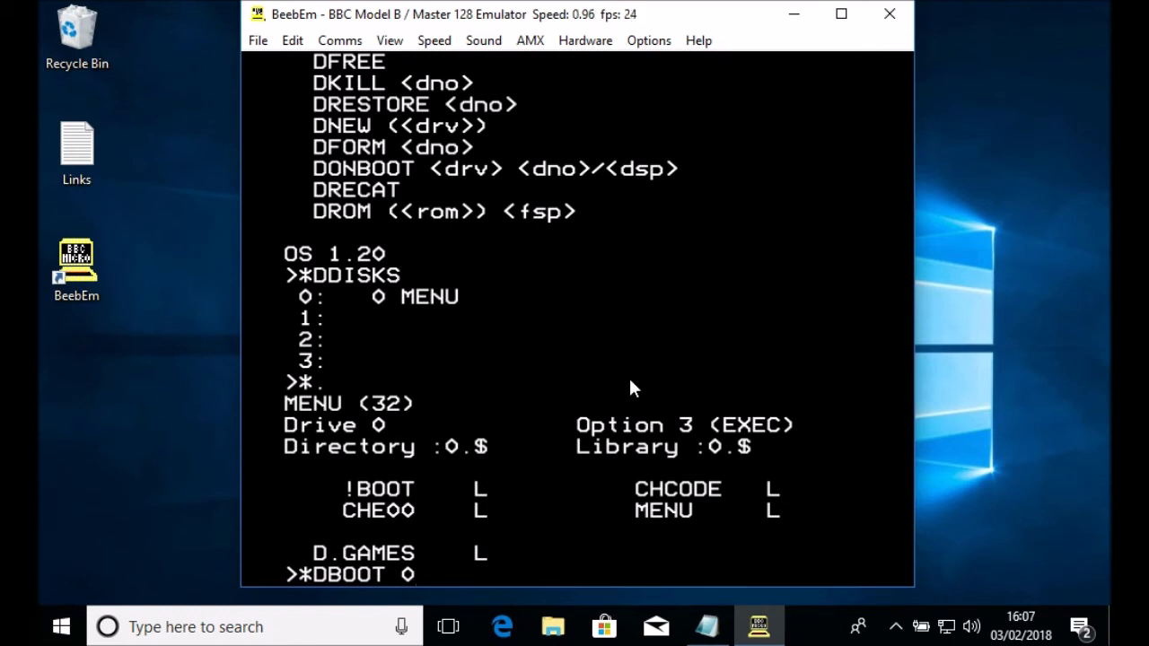
{"action": "key", "text": "Return"}
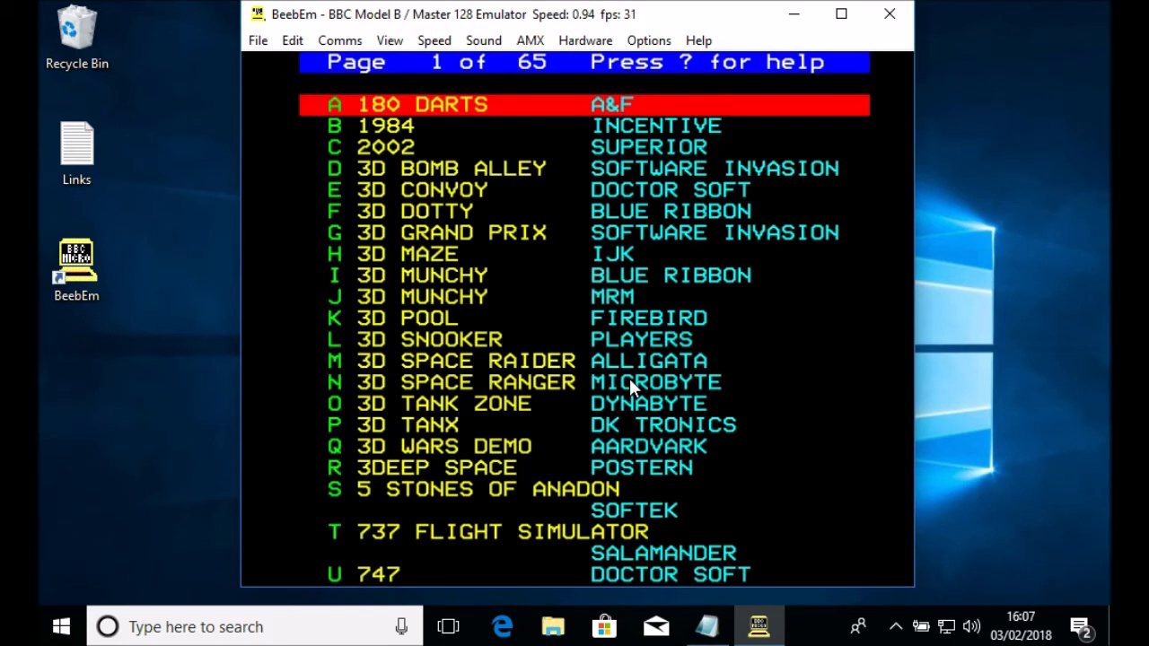
Page forward through the games menu to page 9 to examine the available titles
{"action": "key", "text": "Right"}
{"action": "key", "text": "Right"}
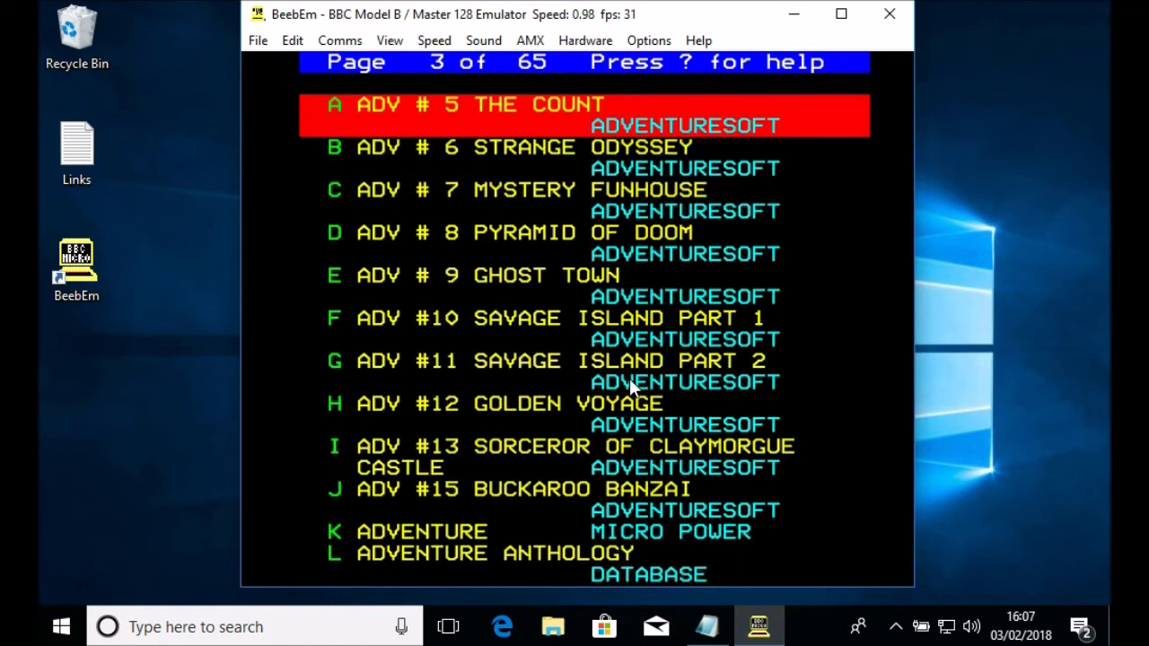
{"action": "key", "text": "Right"}
{"action": "key", "text": "Right"}
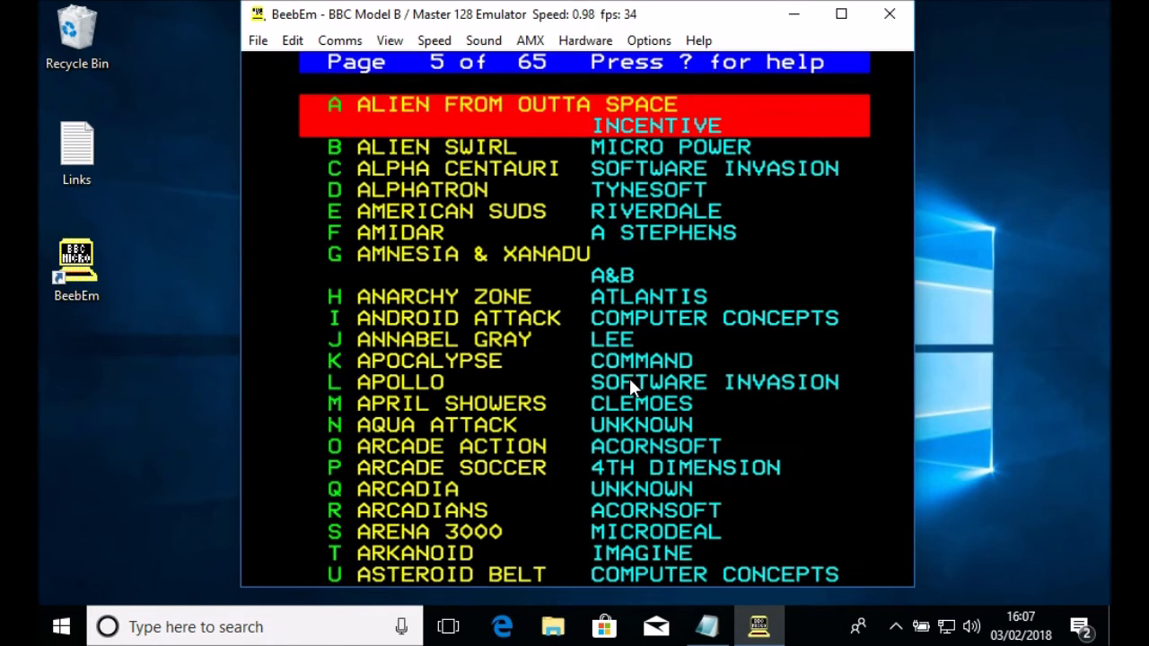
{"action": "key", "text": "Right"}
{"action": "key", "text": "Right"}
{"action": "key", "text": "Right"}
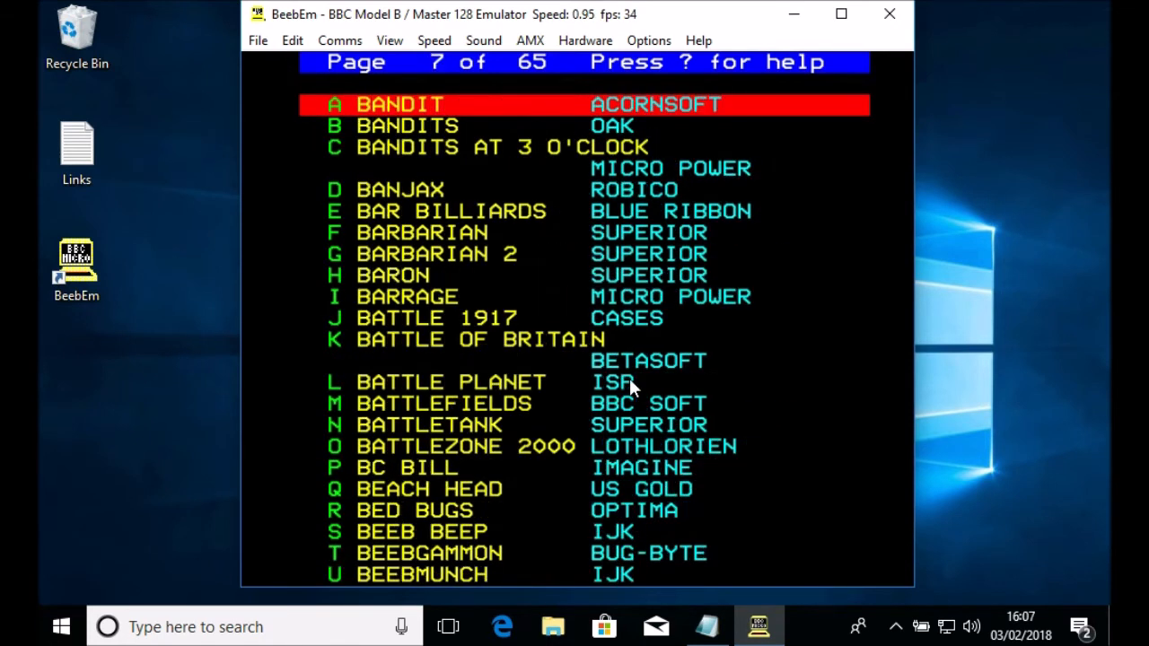
{"action": "key", "text": "Right"}
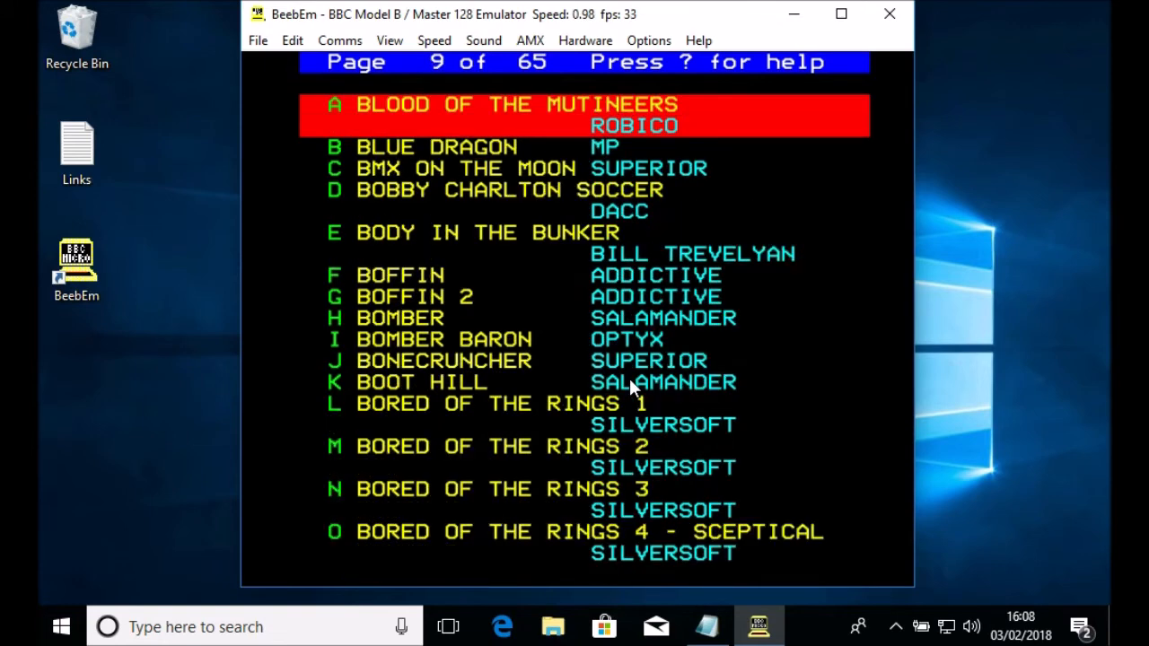
Page forward through the games menu from page 9 to page 42 to examine more of the available titles
{"action": "key", "text": "Right"}
{"action": "key", "text": "Right"}
{"action": "key", "text": "Right"}
{"action": "key", "text": "Right"}
{"action": "key", "text": "Right"}
{"action": "key", "text": "Right"}
{"action": "key", "text": "Right"}
{"action": "key", "text": "Right"}
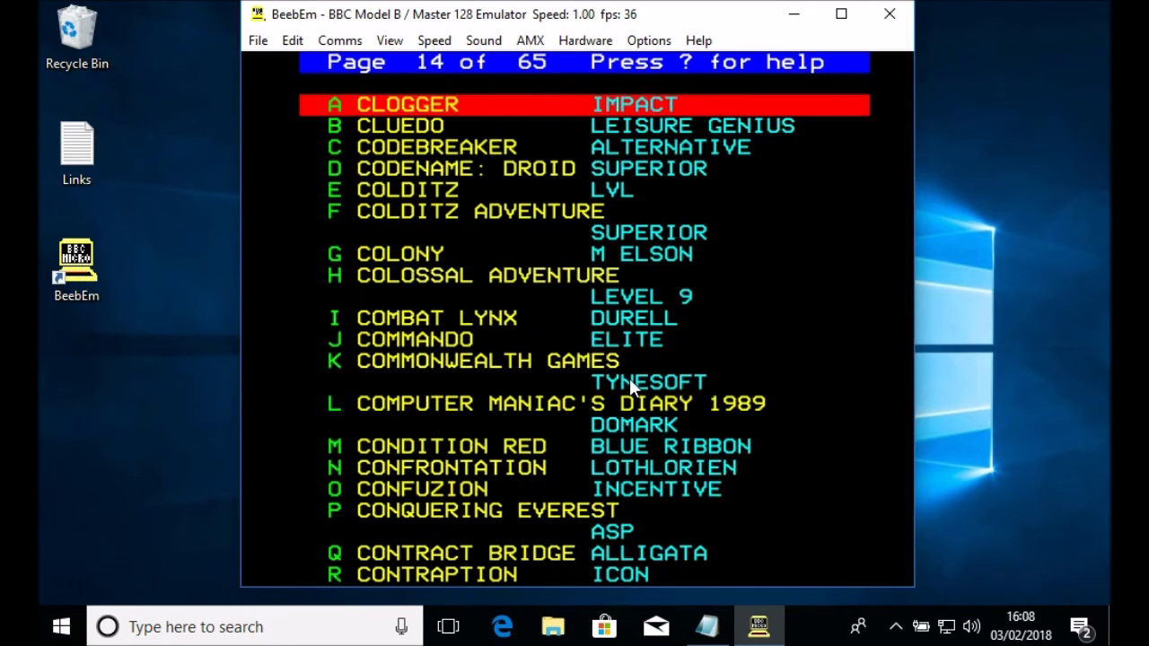
{"action": "key", "text": "Right"}
{"action": "key", "text": "Right"}
{"action": "key", "text": "Right"}
{"action": "key", "text": "Right"}
{"action": "key", "text": "Right"}
{"action": "key", "text": "Right"}
{"action": "key", "text": "Right"}
{"action": "key", "text": "Right"}
{"action": "key", "text": "Right"}
{"action": "key", "text": "Right"}
{"action": "key", "text": "Right"}
{"action": "key", "text": "Right"}
{"action": "key", "text": "Right"}
{"action": "key", "text": "Right"}
{"action": "key", "text": "Right"}
{"action": "key", "text": "Right"}
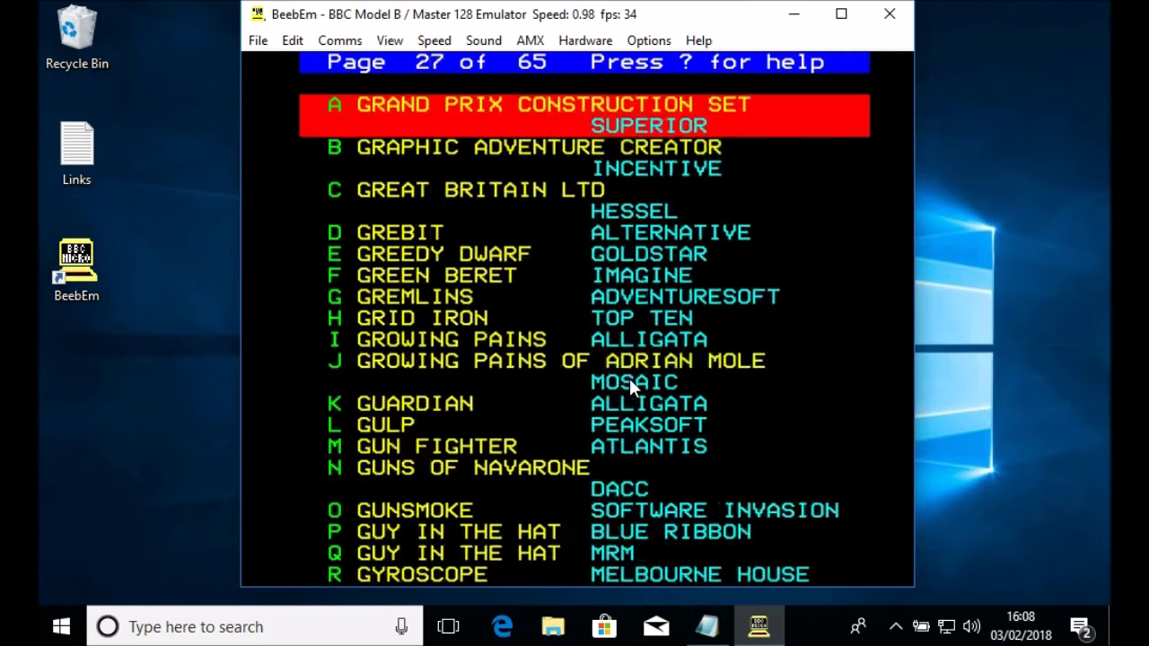
{"action": "key", "text": "Right"}
{"action": "key", "text": "Right"}
{"action": "key", "text": "Right"}
{"action": "key", "text": "Right"}
{"action": "key", "text": "Right"}
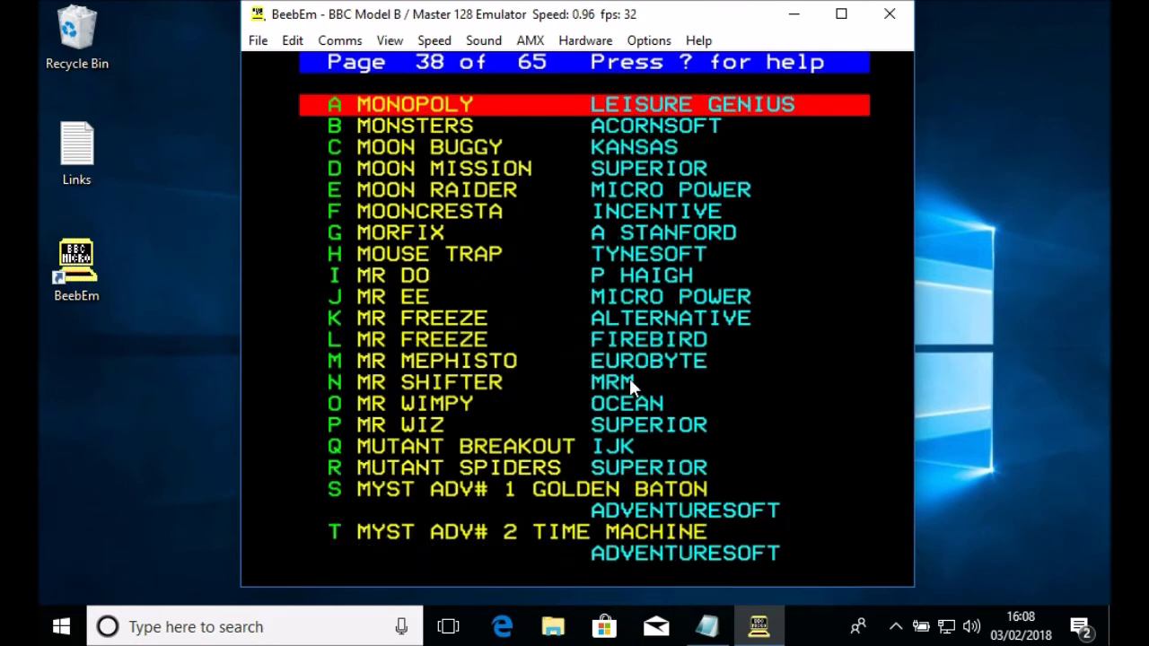
{"action": "key", "text": "Right"}
{"action": "key", "text": "Right"}
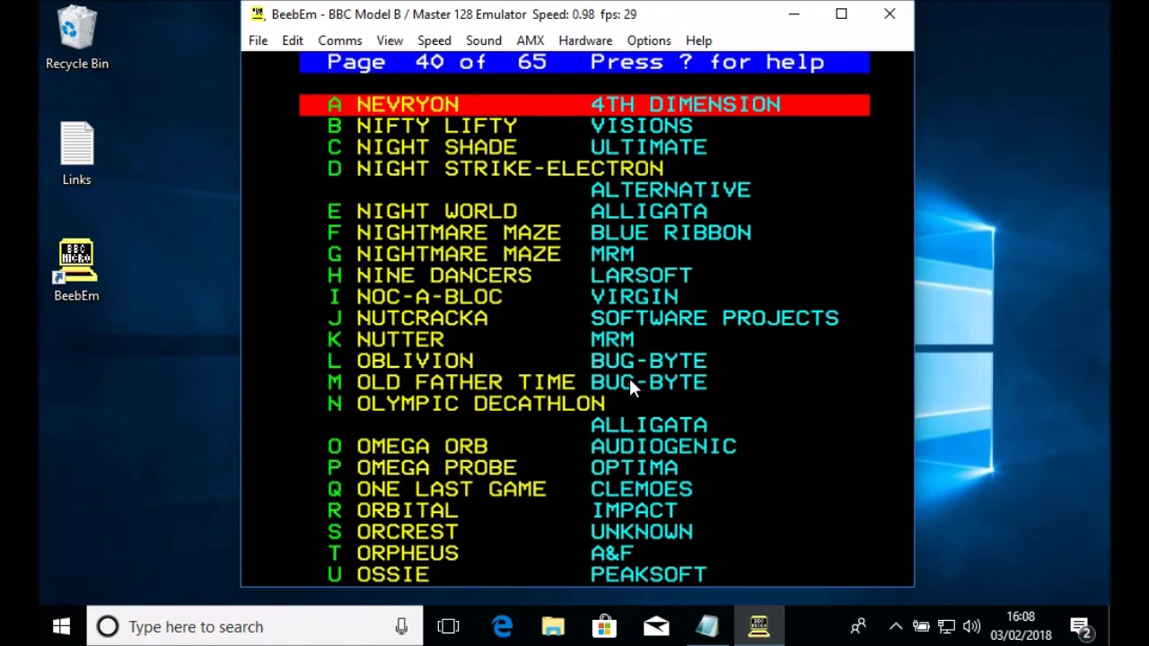
{"action": "key", "text": "Right"}
{"action": "key", "text": "Right"}
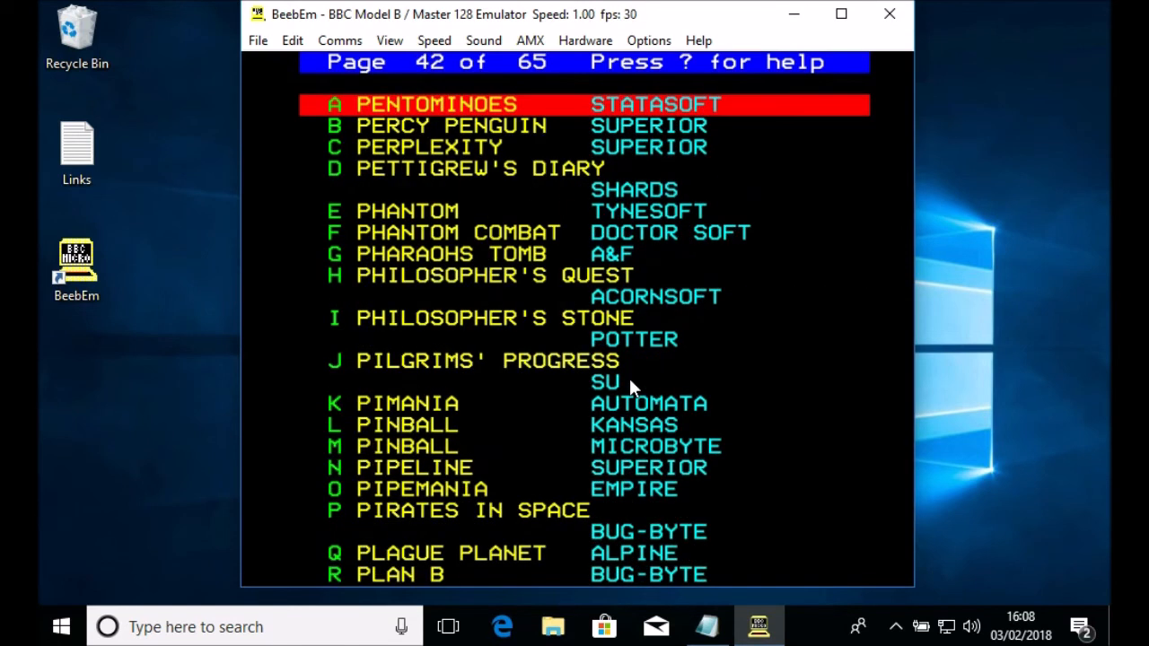
Go to page 43 of the games menu and launch Planetoid by Acornsoft
{"action": "key", "text": "Right"}
{"action": "key", "text": "Down"}
{"action": "key", "text": "Down"}
{"action": "key", "text": "Down"}
{"action": "key", "text": "Down"}
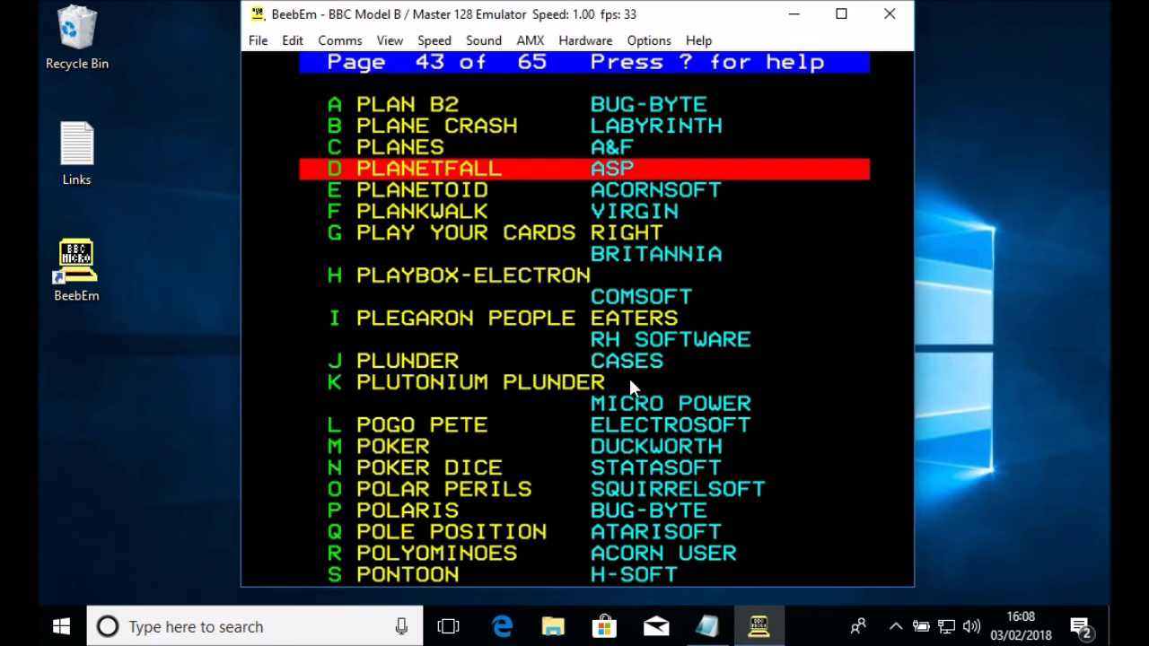
{"action": "key", "text": "Return"}
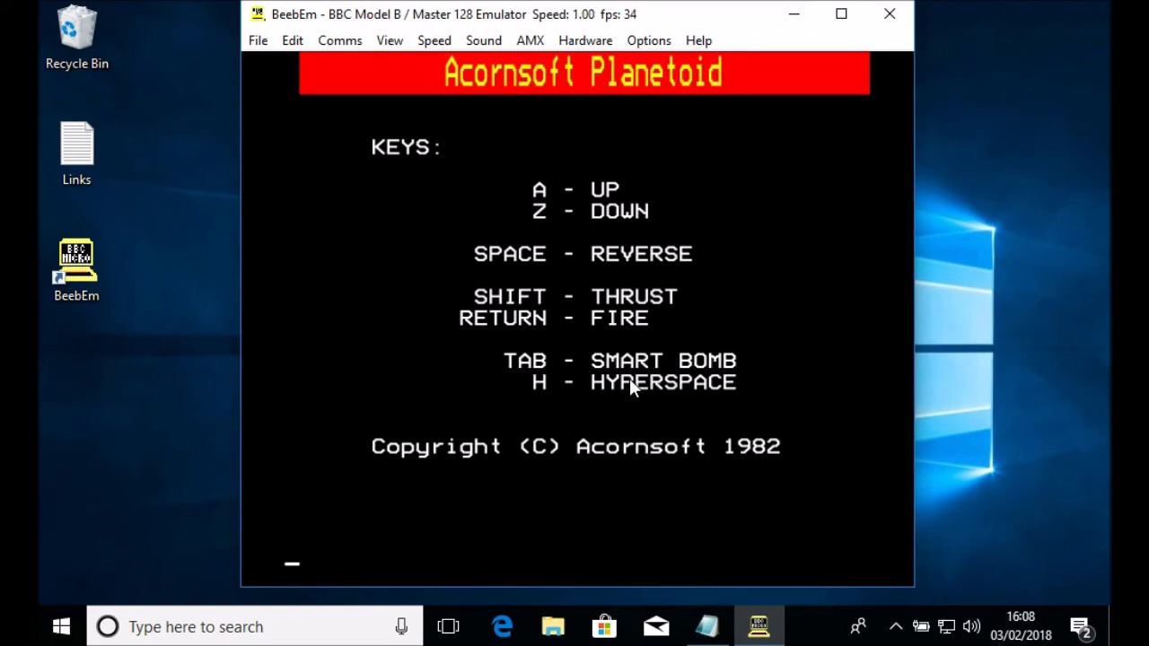
Start Planetoid from its instruction screen and play it, steering, thrusting and reversing the ship while firing at the aliens
{"action": "key", "text": "space"}
{"action": "key", "text": "a"}
{"action": "key", "text": "Return"}
{"action": "key", "text": "Return"}
{"action": "key", "text": "z"}
{"action": "key", "text": "Return"}
{"action": "key", "text": "Return"}
{"action": "key", "text": "Return"}
{"action": "key", "text": "Return"}
{"action": "key", "text": "space"}
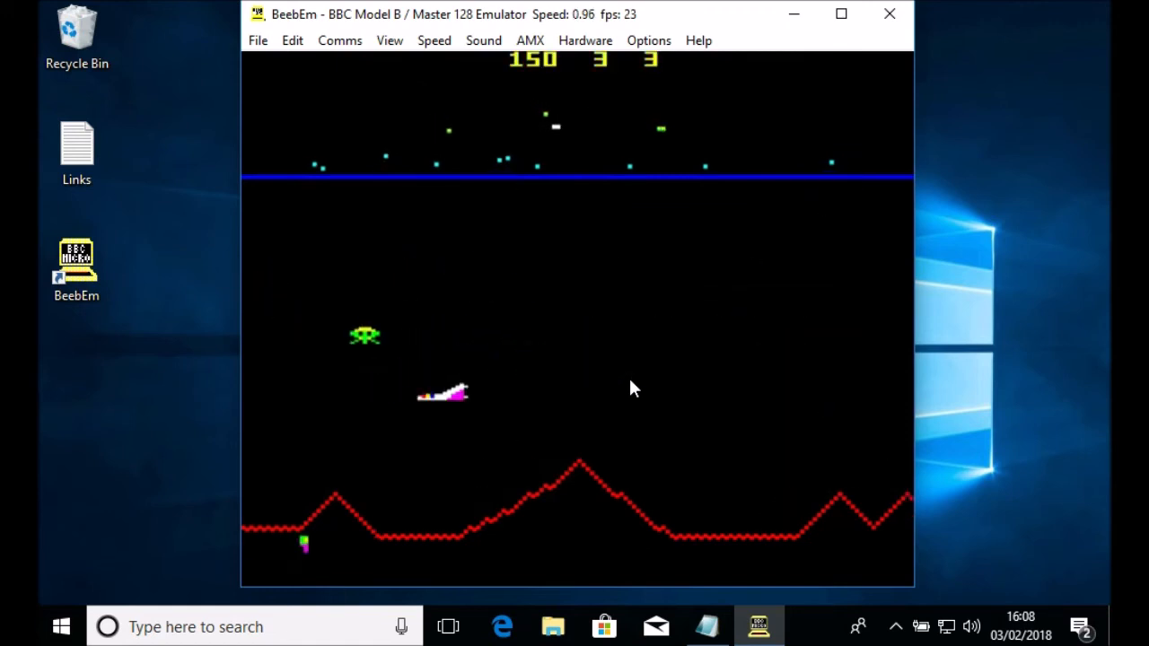
{"action": "key", "text": "z"}
{"action": "key", "text": "Return"}
{"action": "key", "text": "z"}
{"action": "key", "text": "Return"}
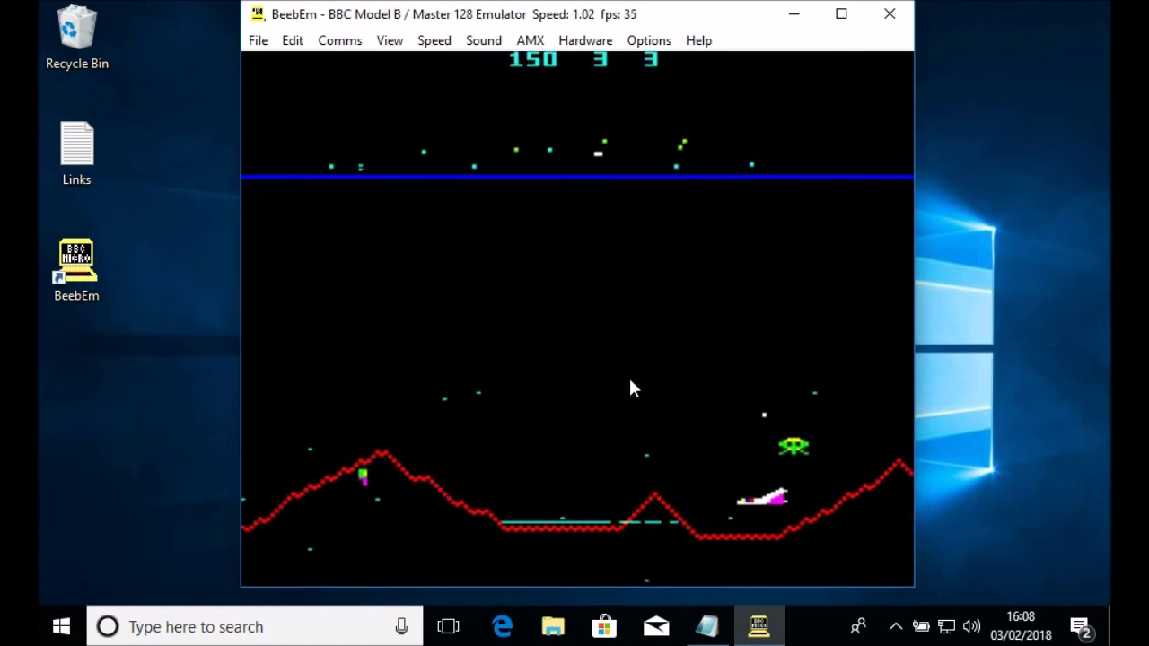
{"action": "key", "text": "a"}
{"action": "key", "text": "z"}
{"action": "key", "text": "space"}
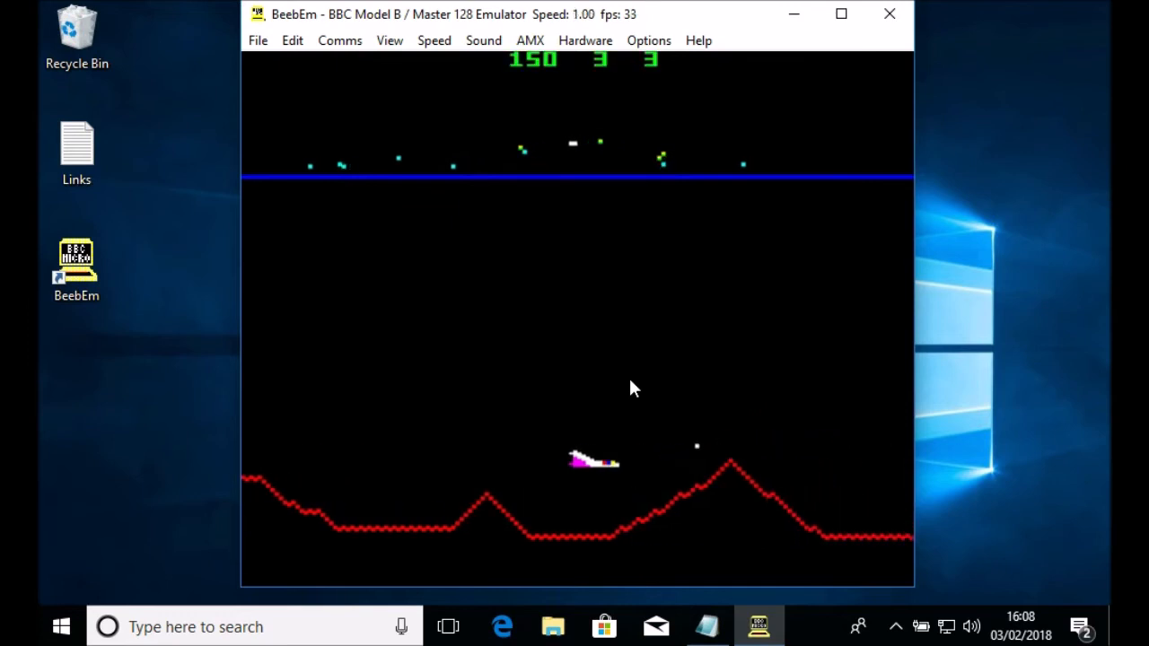
{"action": "key", "text": "Return"}
{"action": "key", "text": "a"}
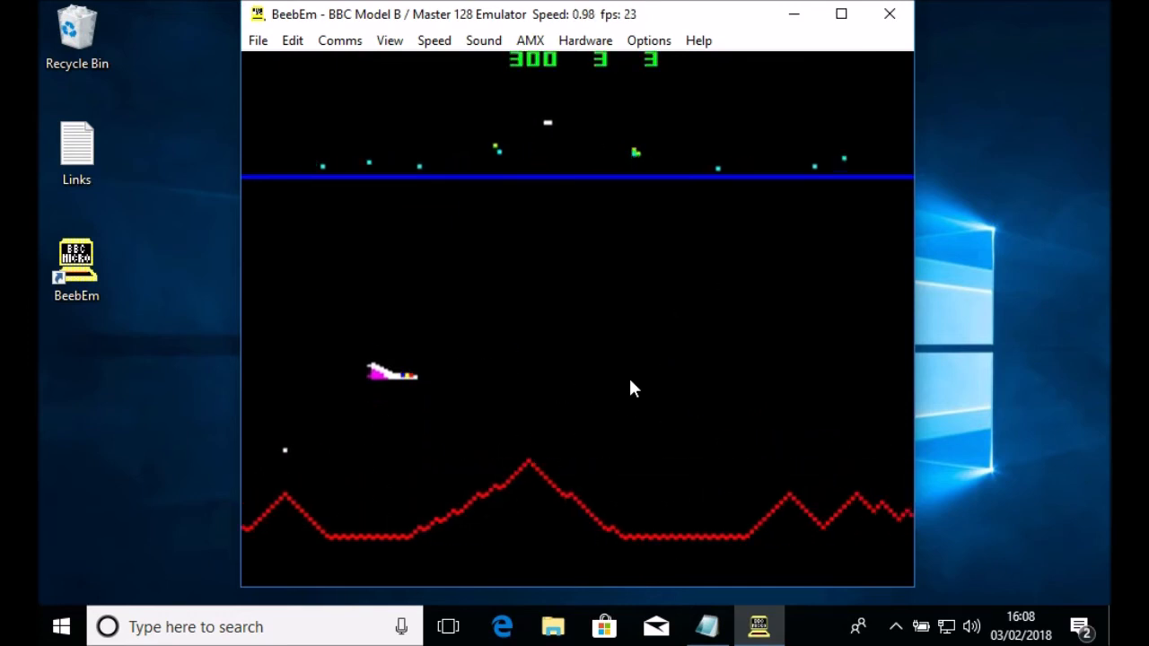
{"action": "key", "text": "shift"}
{"action": "key", "text": "z"}
{"action": "key", "text": "Return"}
{"action": "key", "text": "Return"}
{"action": "key", "text": "z"}
{"action": "key", "text": "Return"}
{"action": "key", "text": "Return"}
{"action": "key", "text": "z"}
{"action": "key", "text": "Return"}
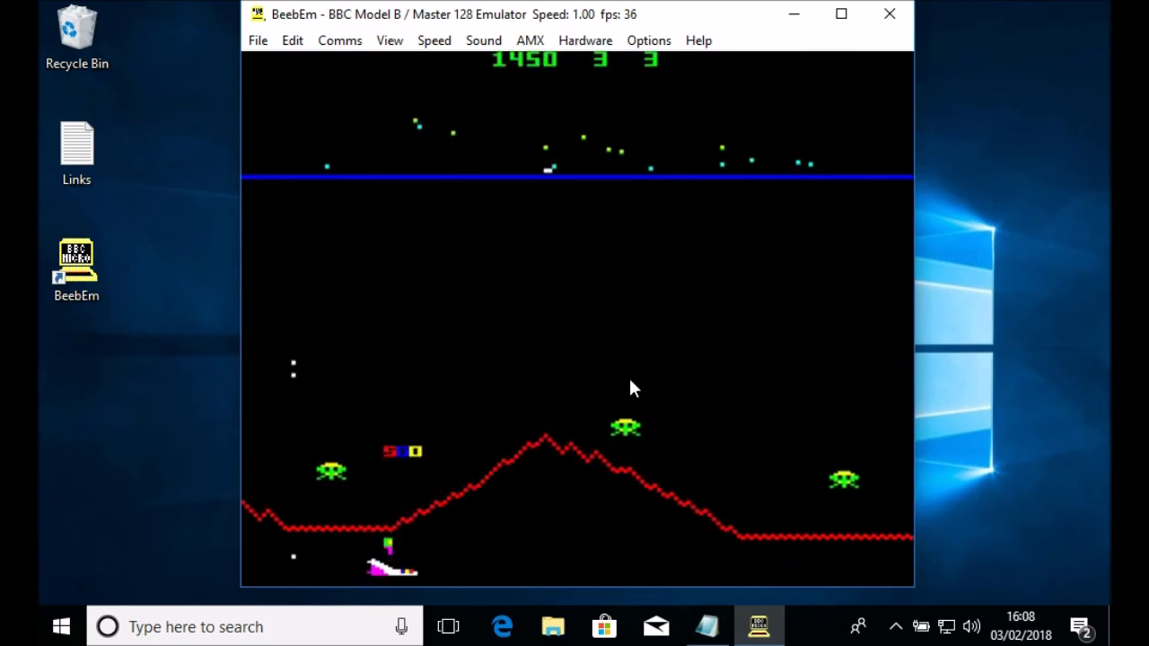
{"action": "key", "text": "shift"}
{"action": "key", "text": "a"}
{"action": "key", "text": "Return"}
{"action": "key", "text": "a"}
{"action": "key", "text": "Return"}
{"action": "key", "text": "z"}
{"action": "key", "text": "Return"}
{"action": "key", "text": "Return"}
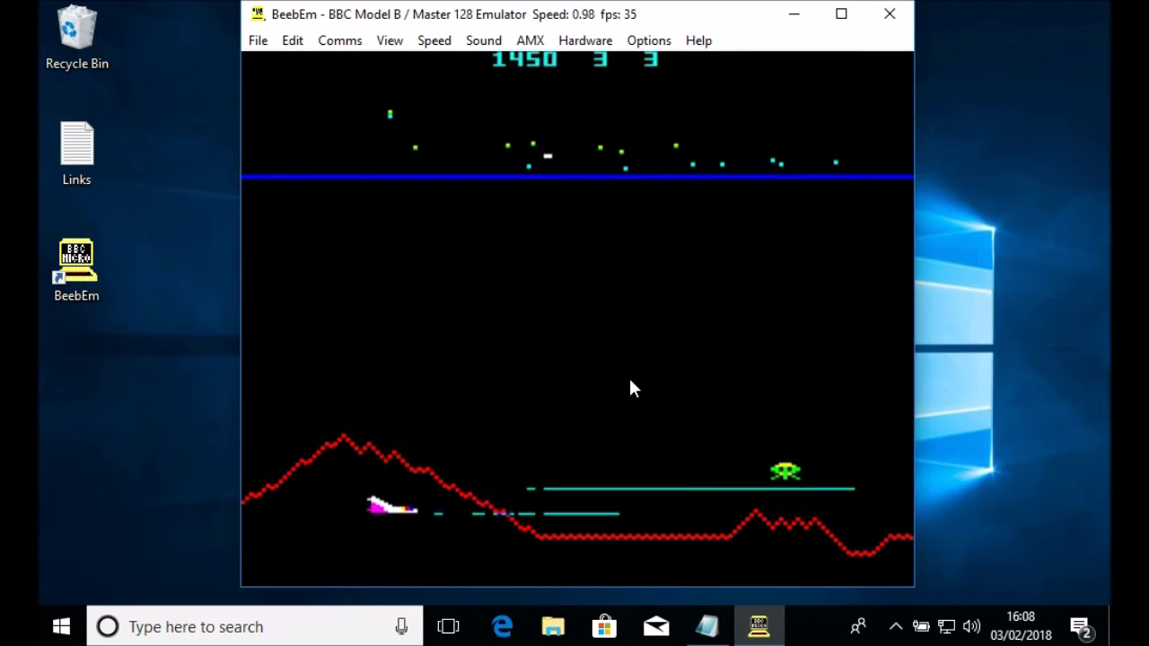
{"action": "key", "text": "a"}
{"action": "key", "text": "shift"}
{"action": "key", "text": "z"}
{"action": "key", "text": "Return"}
{"action": "key", "text": "z"}
{"action": "key", "text": "Return"}
{"action": "key", "text": "a"}
{"action": "key", "text": "Return"}
{"action": "key", "text": "Return"}
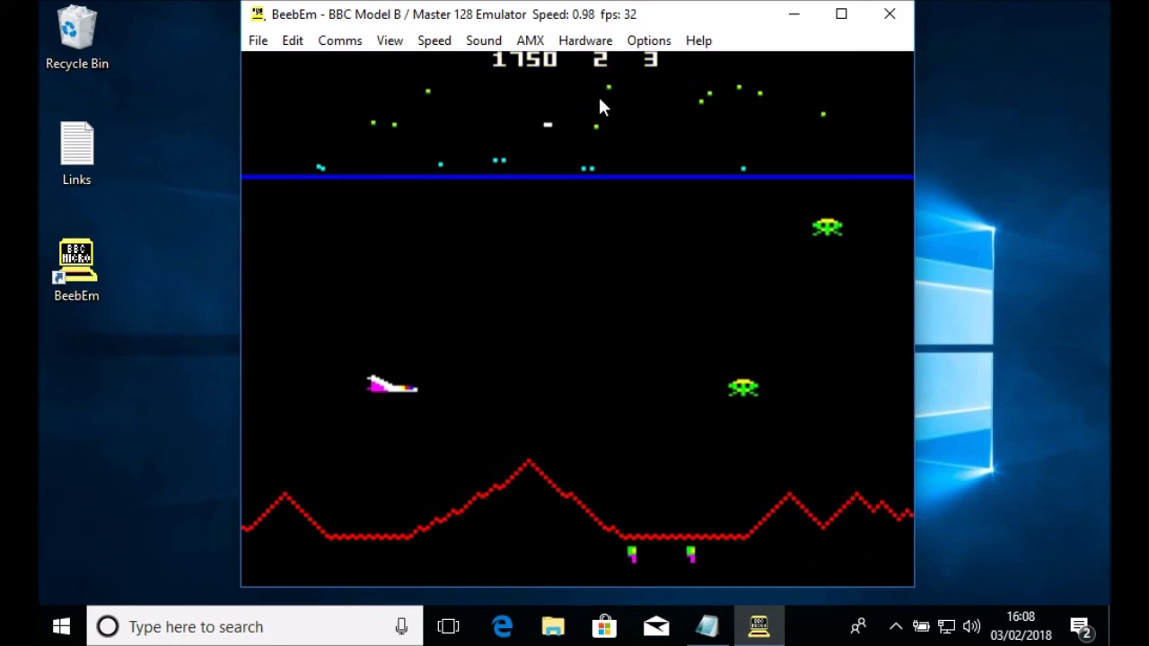
Break out of the game to the BASIC prompt and catalogue the current disk with *
{"action": "key", "text": "F12"}
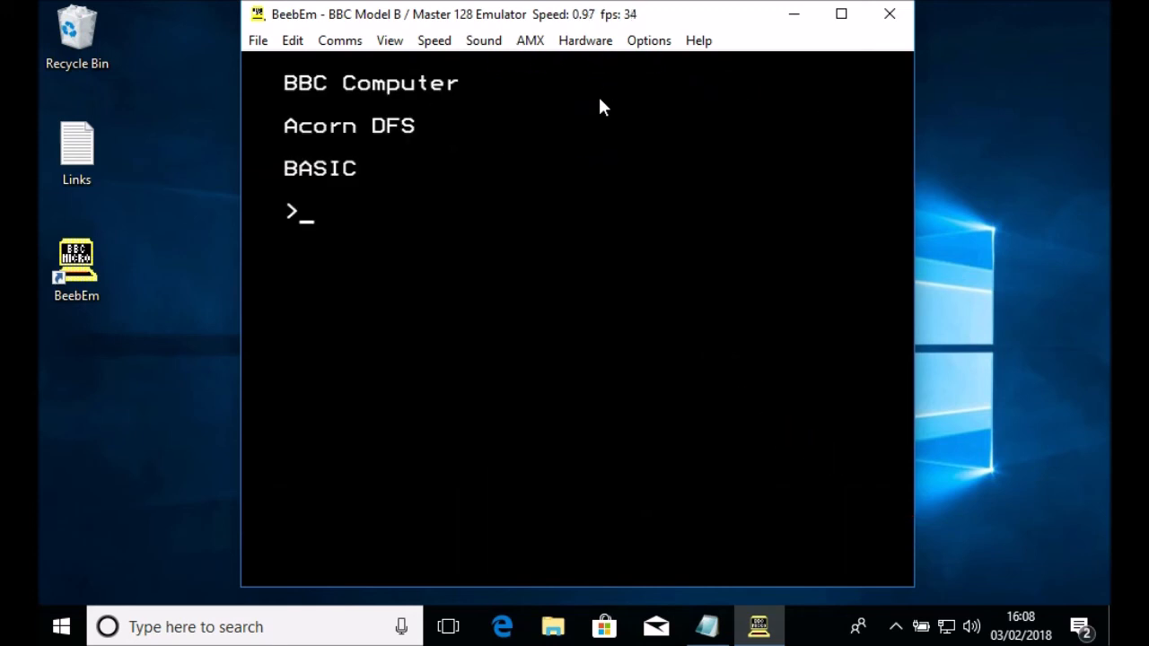
{"action": "type", "text": "*."}
{"action": "key", "text": "Return"}
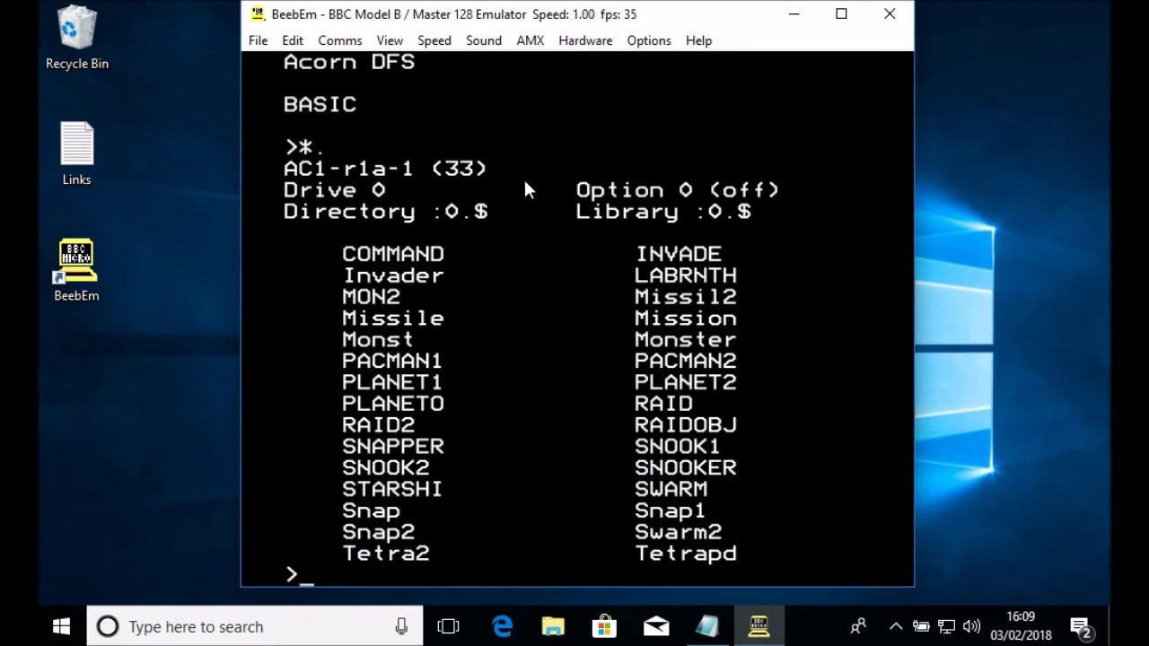
List the disks inserted in the drives with *DDISKS and all disks in the MMB image with *DCAT
{"action": "type", "text": "*DISKS"}
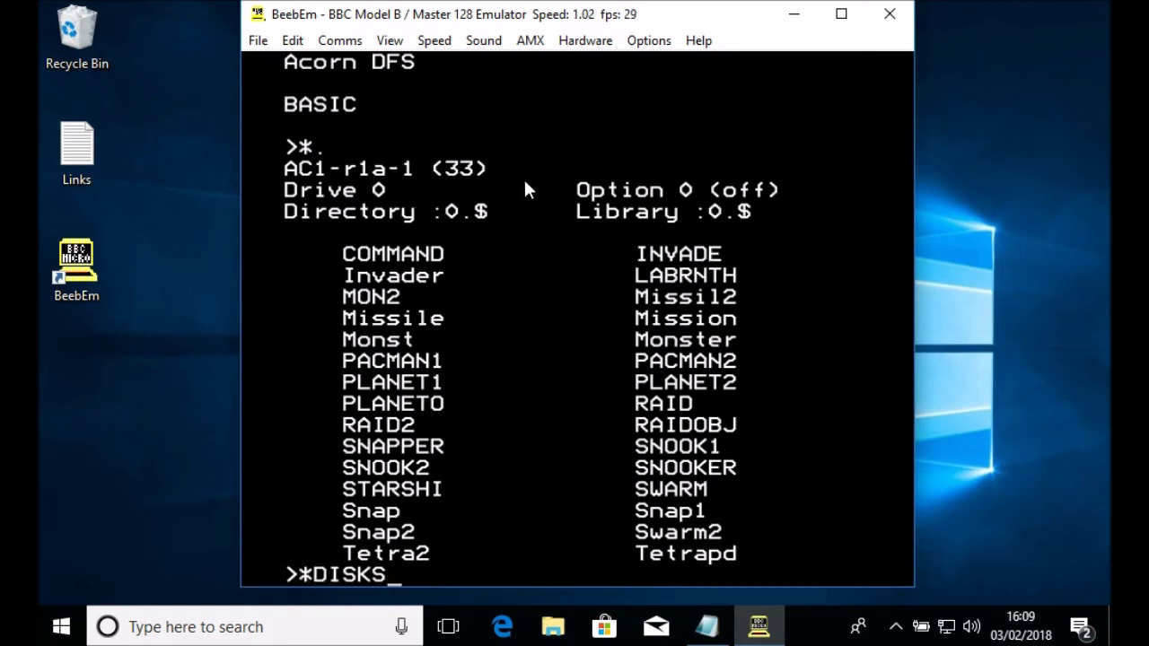
{"action": "key", "text": "BackSpace"}
{"action": "key", "text": "BackSpace"}
{"action": "key", "text": "BackSpace"}
{"action": "key", "text": "BackSpace"}
{"action": "type", "text": "DISKS"}
{"action": "key", "text": "Return"}
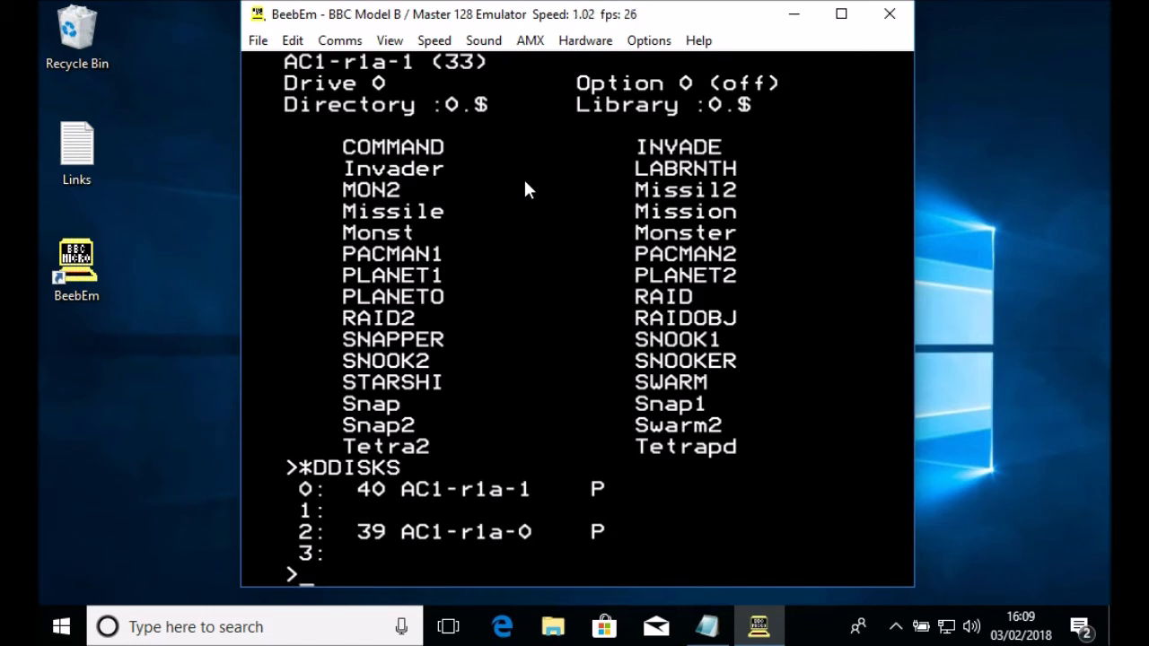
{"action": "type", "text": "*DCAT"}
{"action": "key", "text": "Return"}
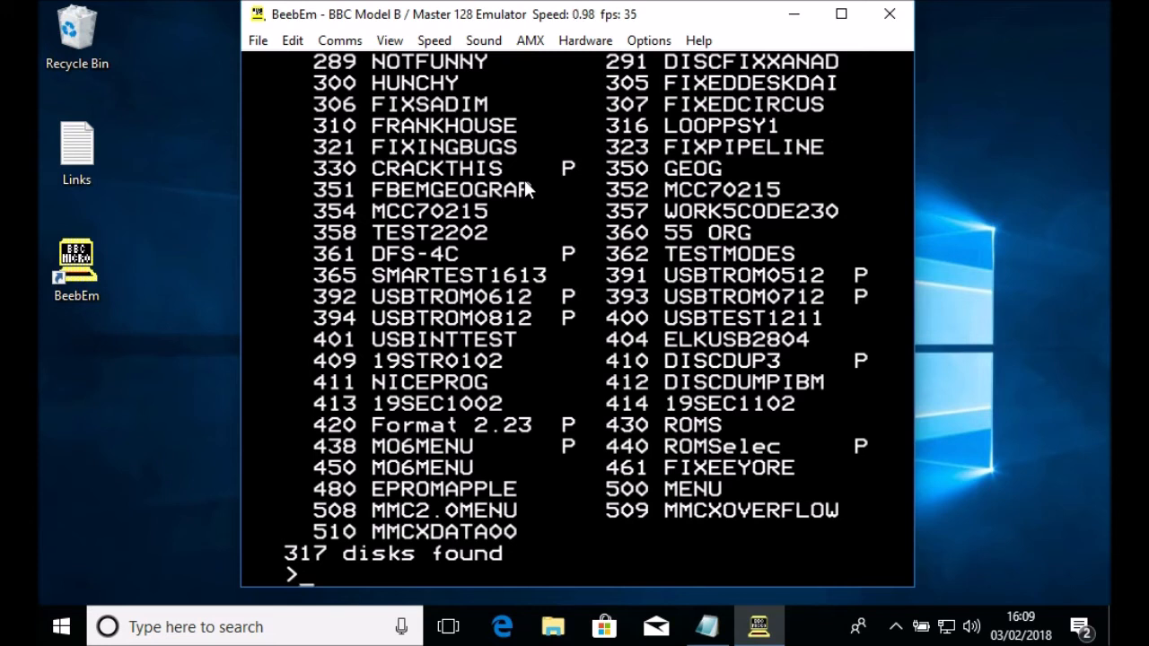
List the disk utility commands with *HELP DUTILS and check the free disk slots with *DFREE
{"action": "type", "text": "*HELP"}
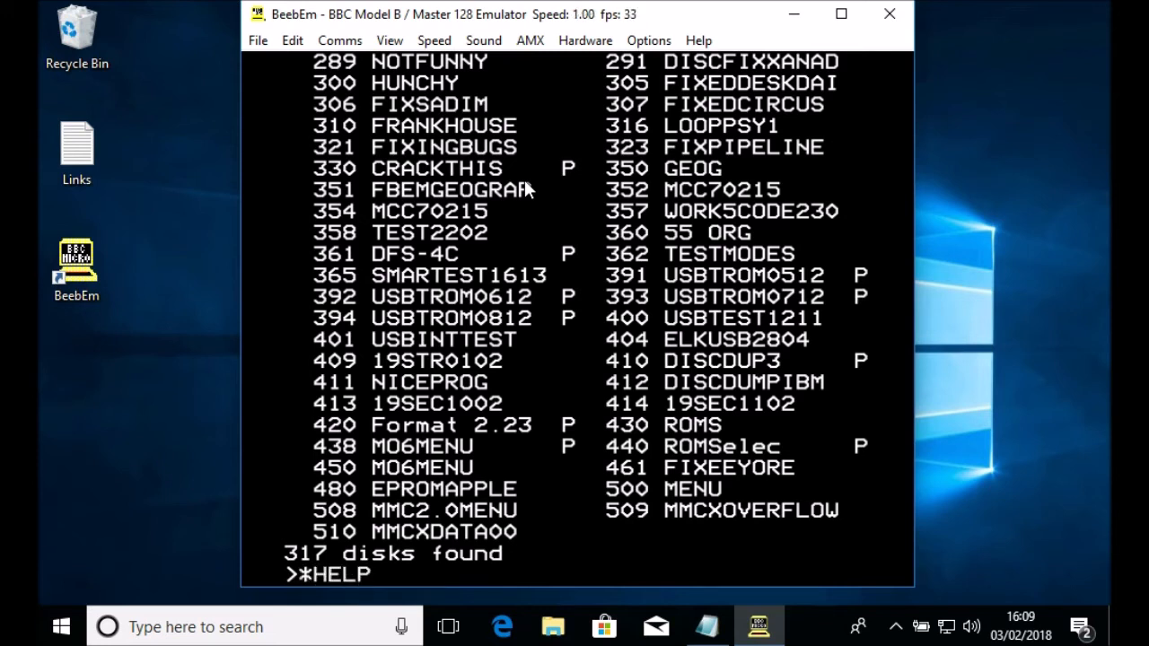
{"action": "type", "text": " DUTILS"}
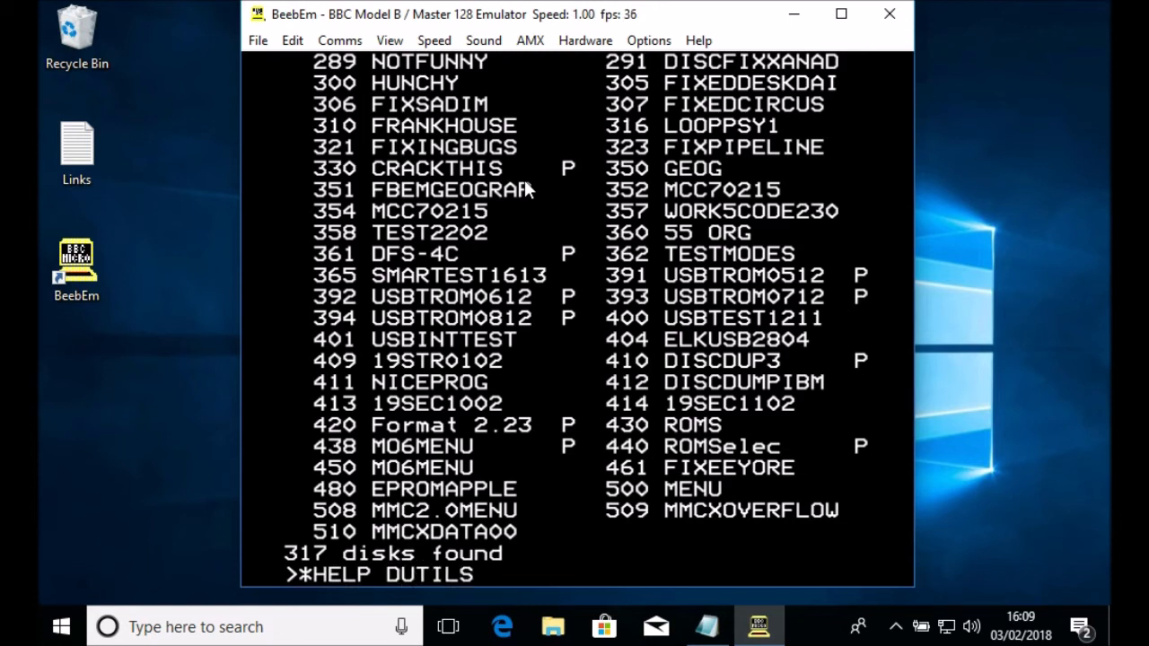
{"action": "key", "text": "Return"}
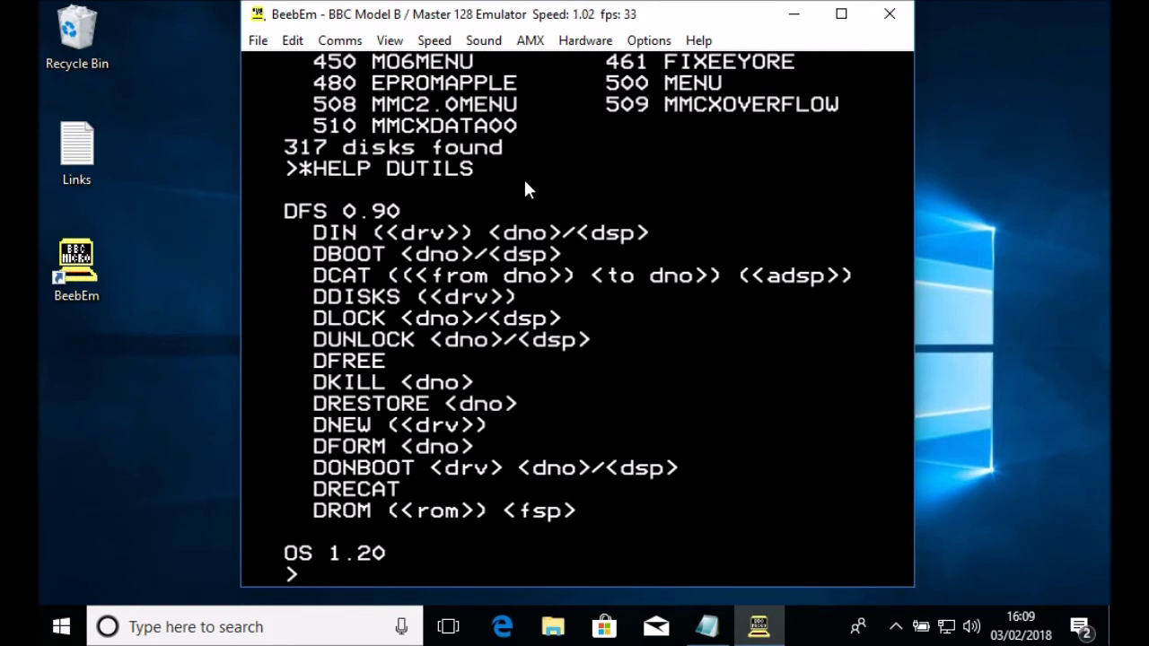
{"action": "type", "text": "*DFREE"}
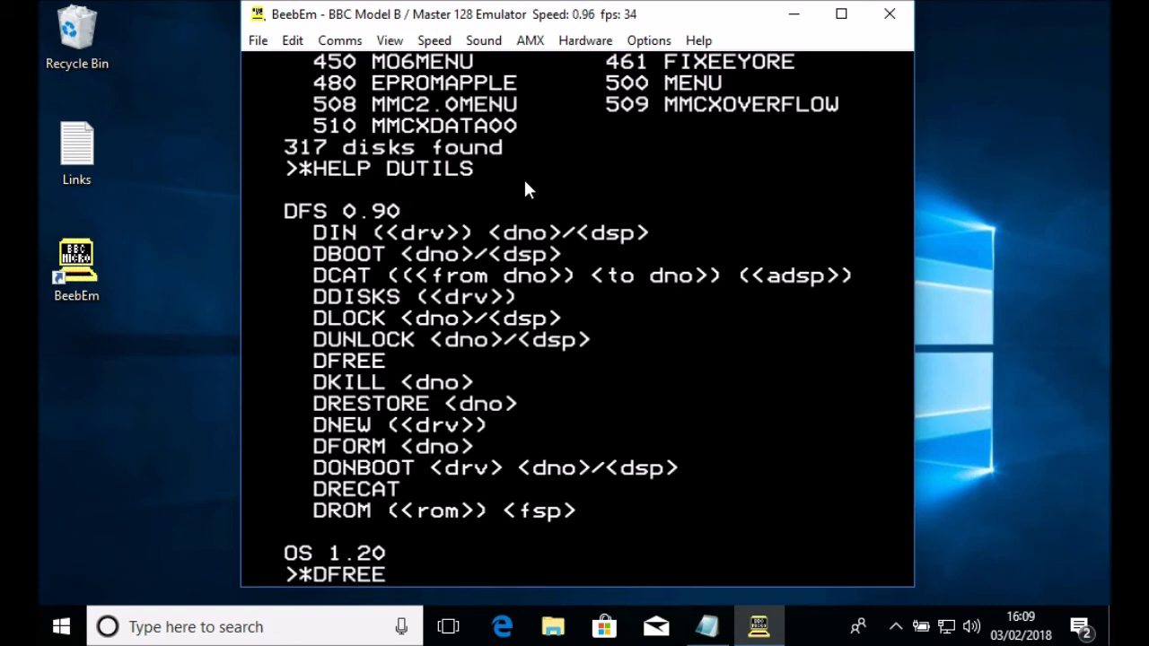
{"action": "key", "text": "Return"}
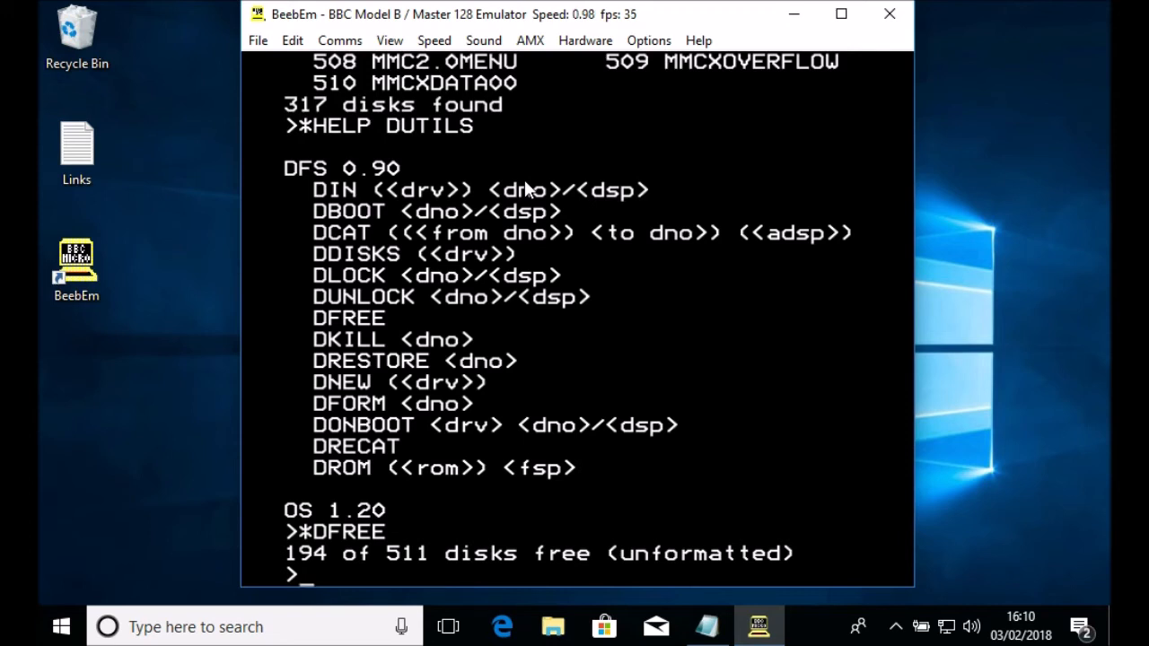
Switch to drive 1 with *DRIVE 1 and catalogue it with *
{"action": "type", "text": "*DRIVE 1"}
{"action": "key", "text": "Return"}
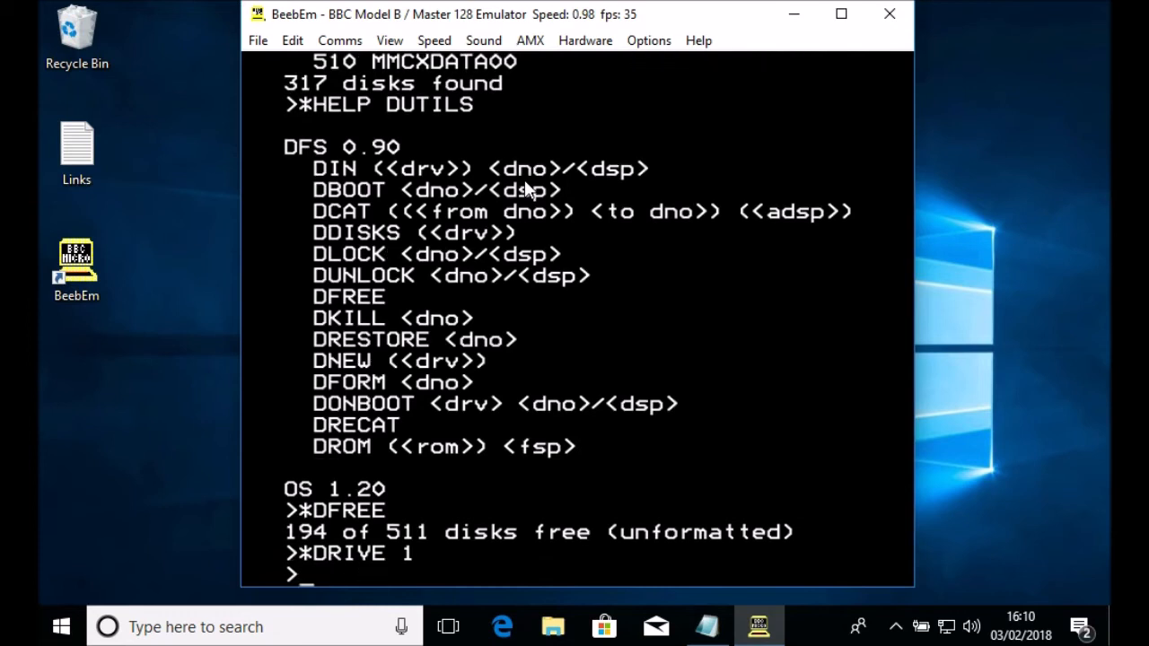
{"action": "type", "text": "*."}
{"action": "key", "text": "Return"}
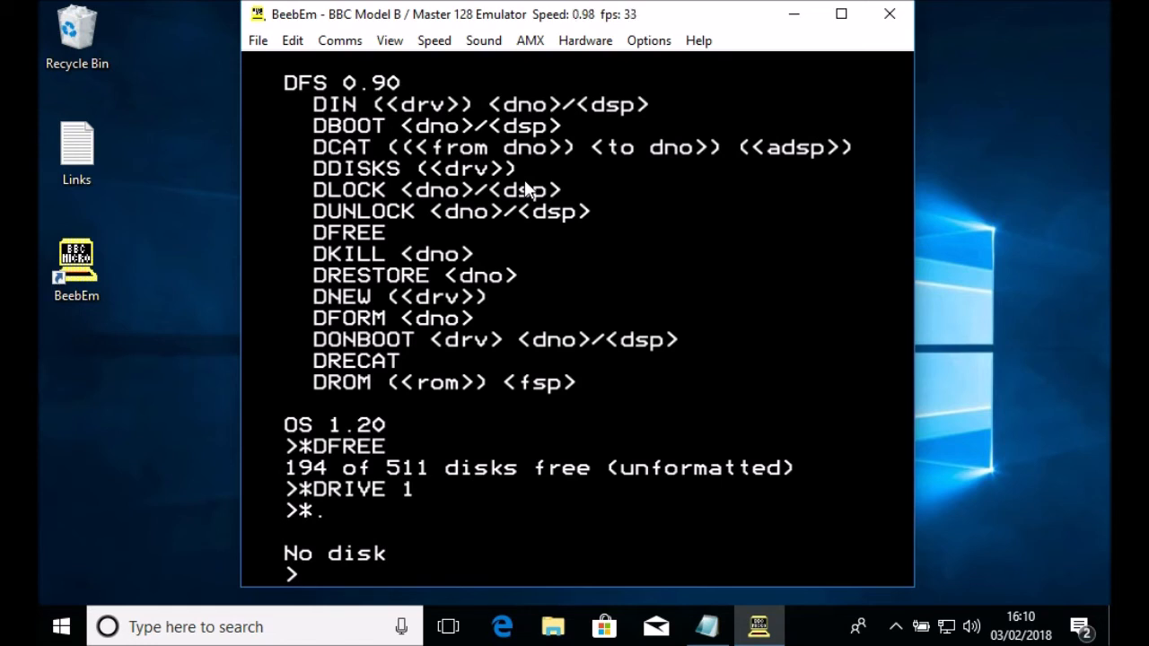
Insert disk 2 into the current drive with *DIN 2 and catalogue its files with *
{"action": "type", "text": "*DIN 2"}
{"action": "key", "text": "Return"}
{"action": "type", "text": "*."}
{"action": "key", "text": "Return"}
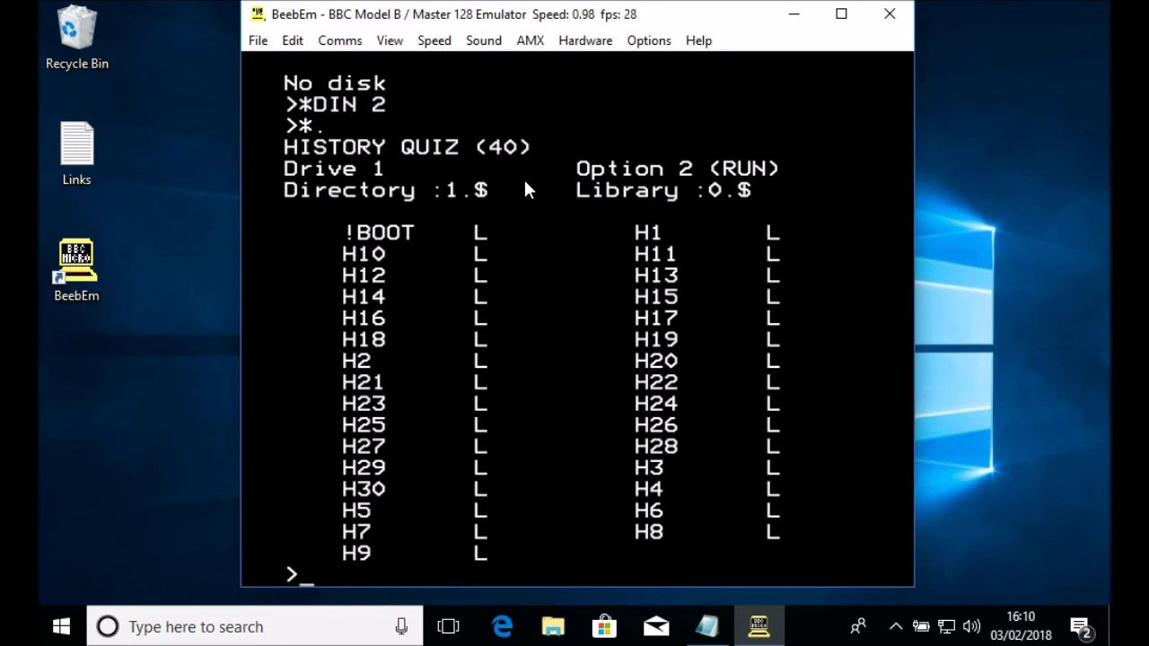
Check which disk is inserted in each drive by running *DDISKS
{"action": "type", "text": "*DDISKD"}
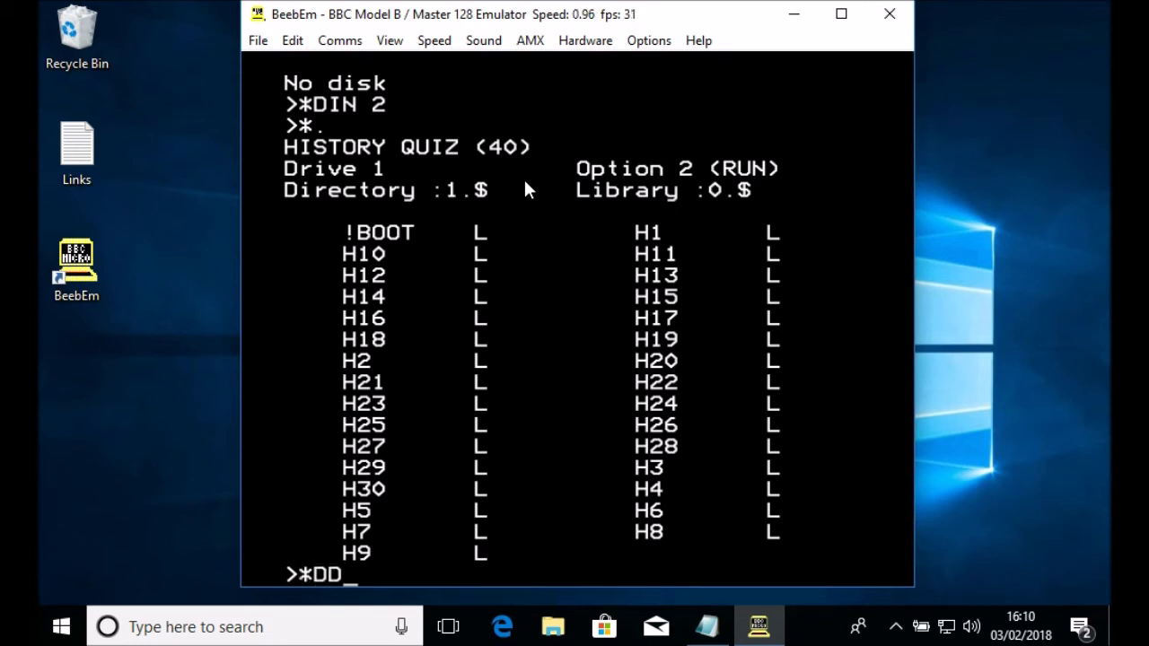
{"action": "key", "text": "BackSpace"}
{"action": "type", "text": "SKS"}
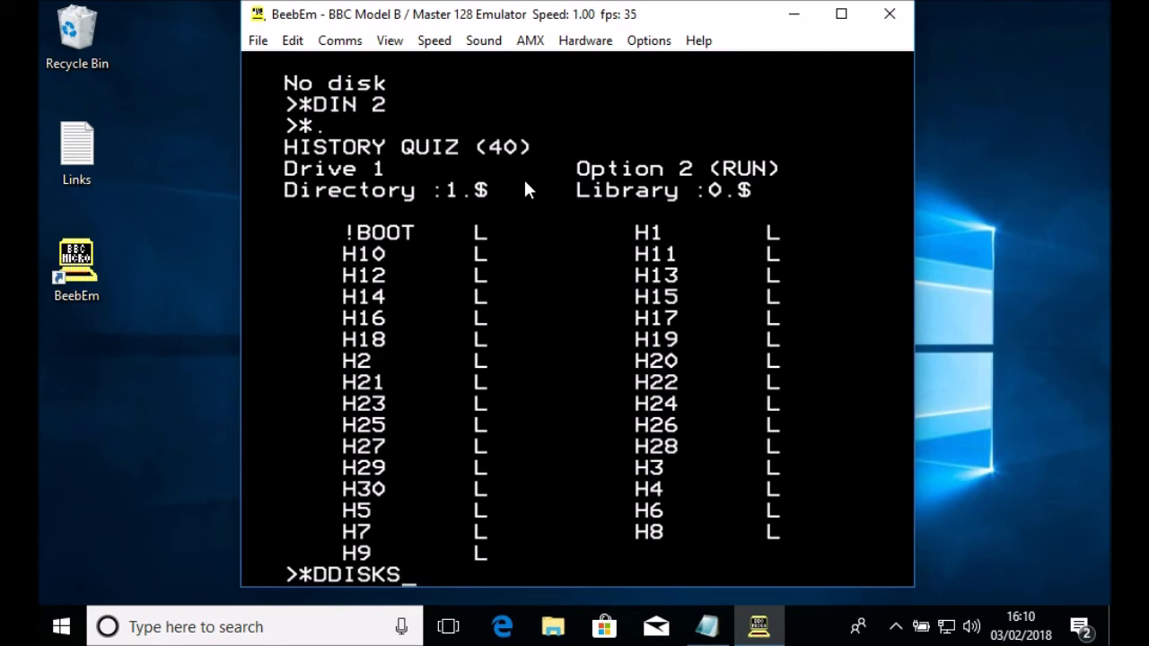
{"action": "key", "text": "Return"}
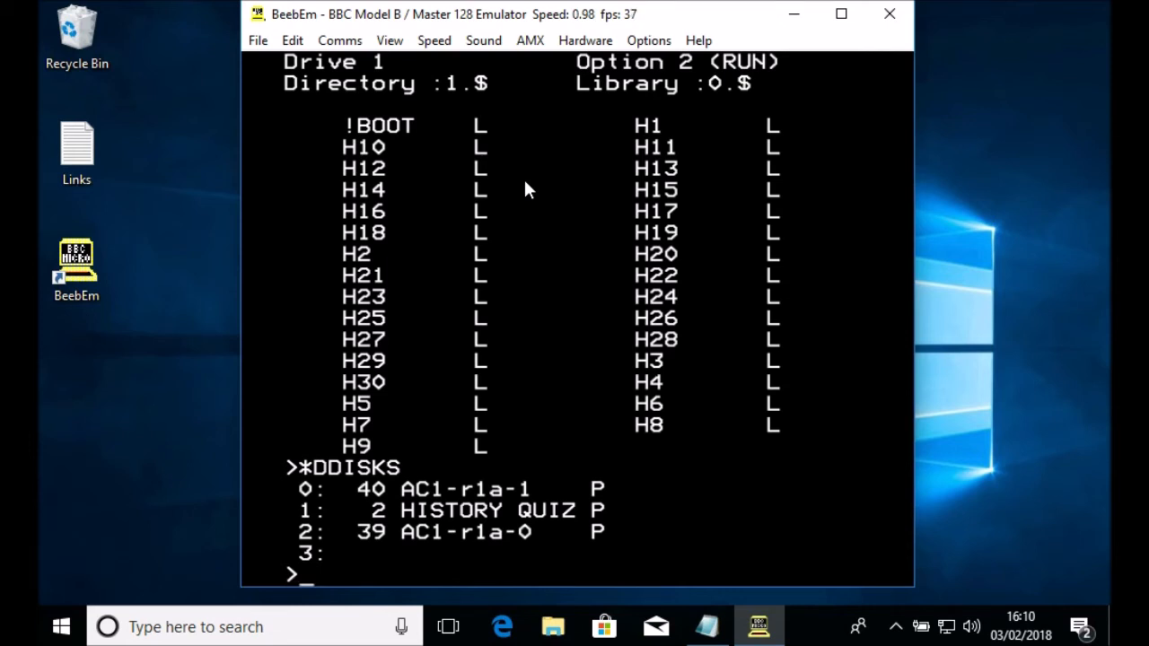
Display the disk utility command list with *HELP DUTILS to review the available commands
{"action": "type", "text": "*HE"}
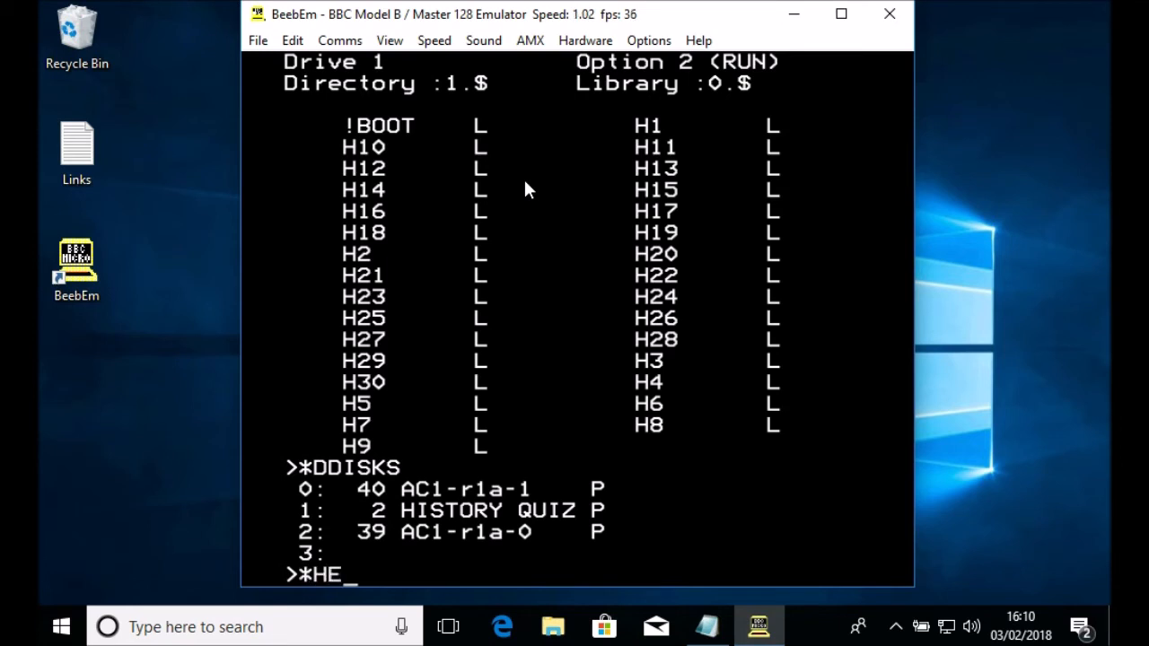
{"action": "type", "text": "LP DUTILS"}
{"action": "key", "text": "Return"}
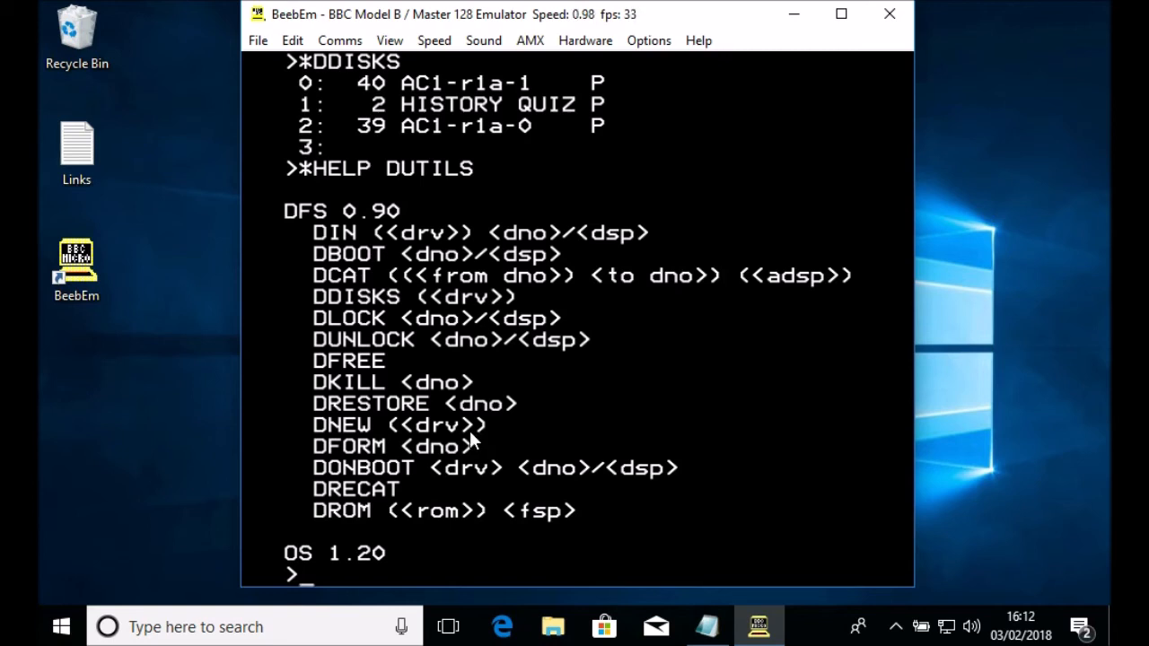
Catalogue the disk in drive 1 with *. and list the inserted disks with *DDISKS
{"action": "type", "text": "*"}
{"action": "type", "text": "D"}
{"action": "key", "text": "BackSpace"}
{"action": "key", "text": "BackSpace"}
{"action": "type", "text": "*."}
{"action": "key", "text": "Return"}
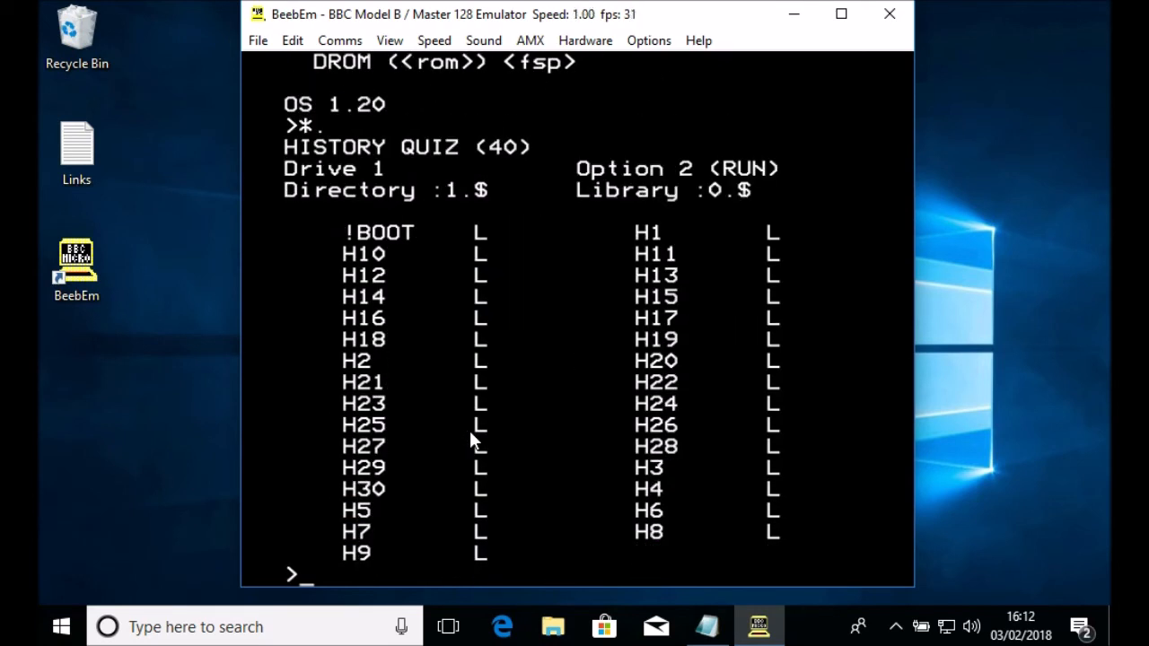
{"action": "type", "text": "*DDISKS"}
{"action": "key", "text": "Return"}
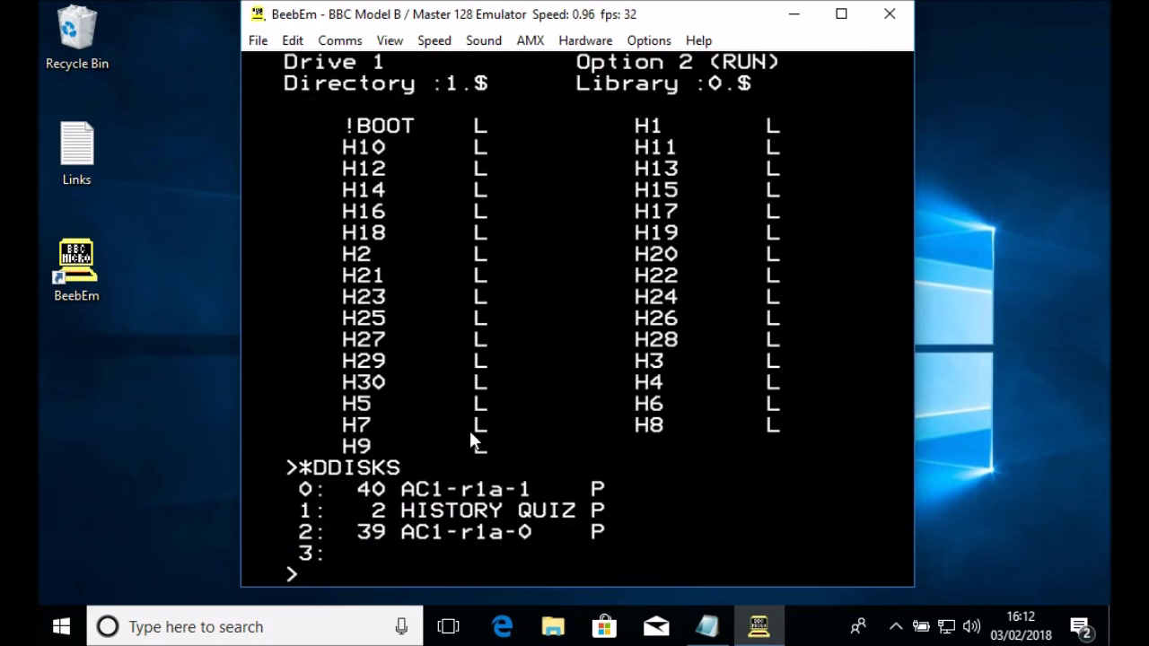
Make drive 3 the current drive with *DRIVE 3 and catalogue it with *
{"action": "type", "text": "*DRIVE 3"}
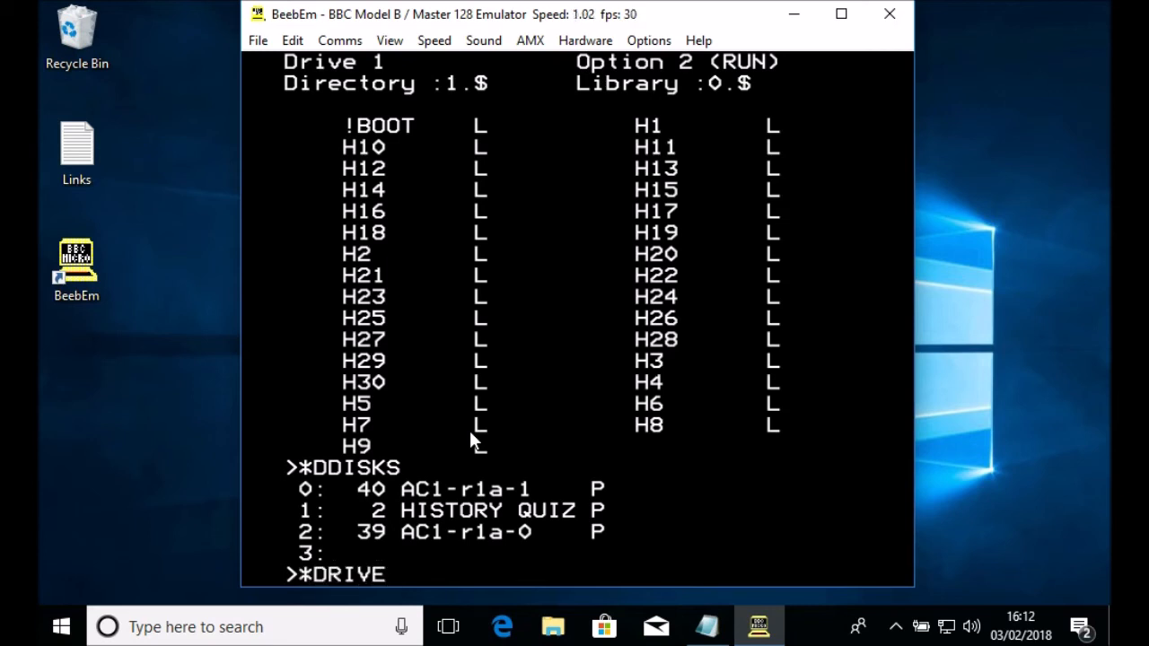
{"action": "key", "text": "Return"}
{"action": "type", "text": "*."}
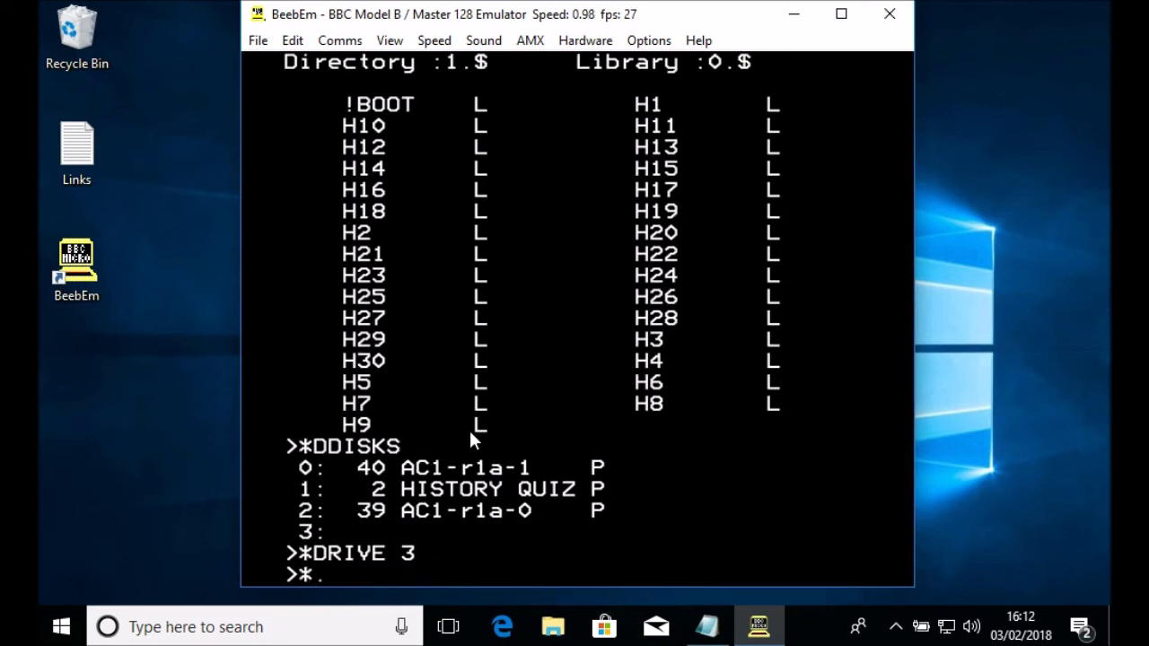
{"action": "key", "text": "Return"}
Load a new blank disk into drive 3 with *DNEW 3 and catalogue it with *
{"action": "type", "text": "*DNEW"}
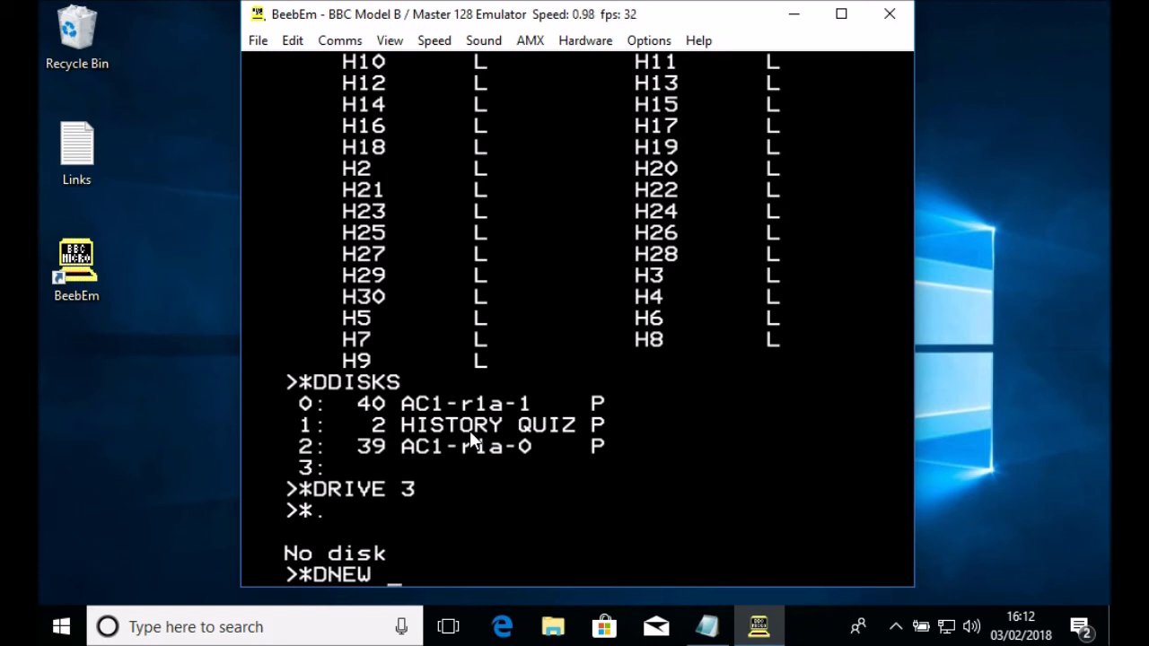
{"action": "type", "text": " 3"}
{"action": "key", "text": "Return"}
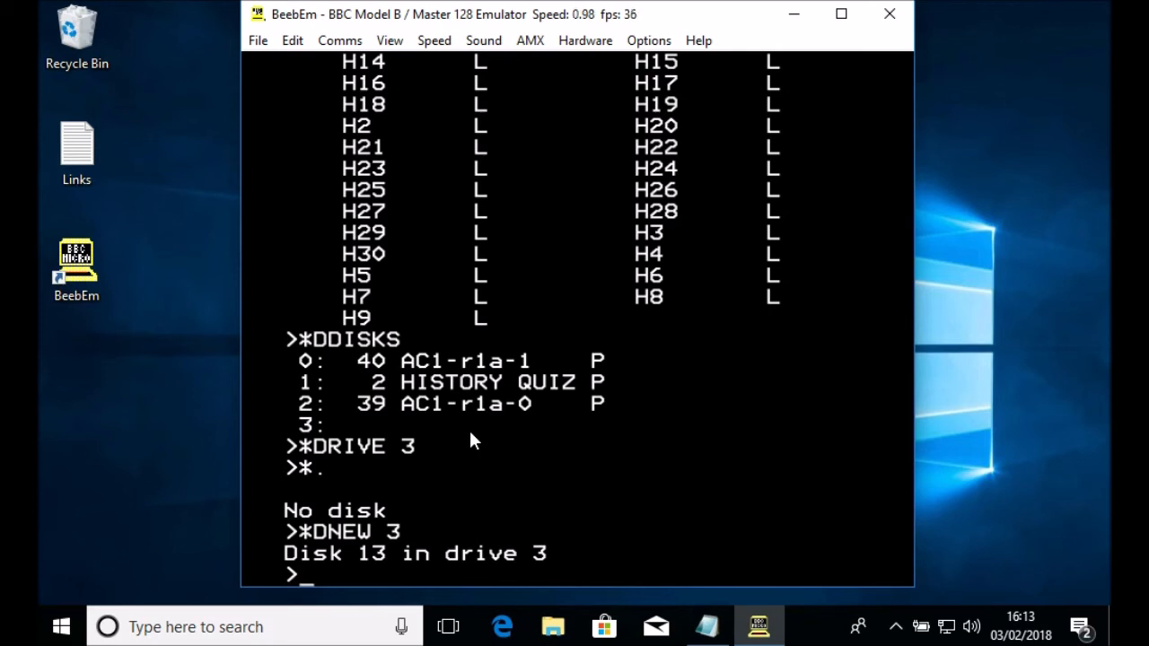
{"action": "type", "text": "*."}
{"action": "key", "text": "Return"}
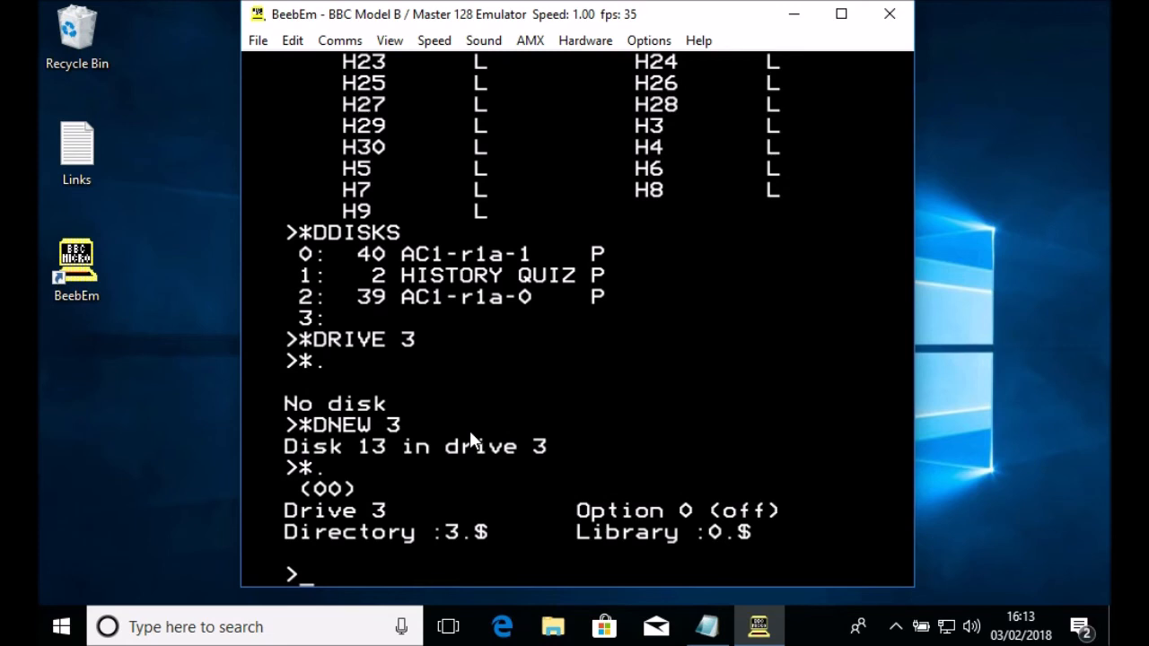
Title the new disk in drive 3 "JCD DISK 13" with *TITLE and catalogue it again
{"action": "type", "text": "*TITLE \"JCD DISK 13\""}
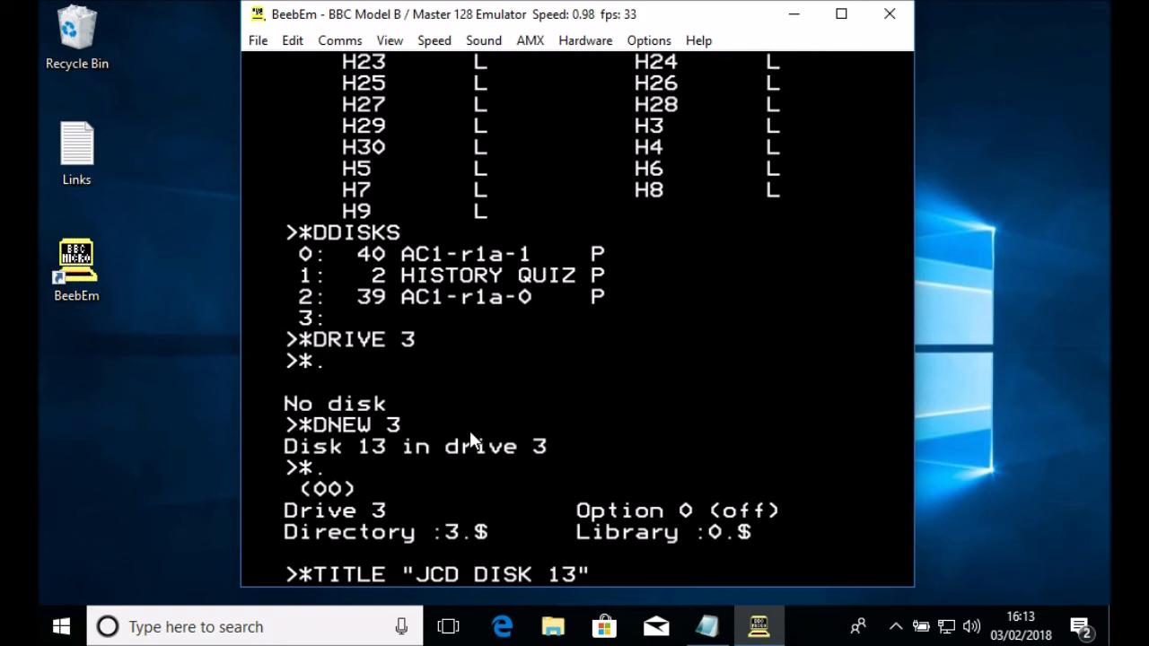
{"action": "key", "text": "Return"}
{"action": "type", "text": "*."}
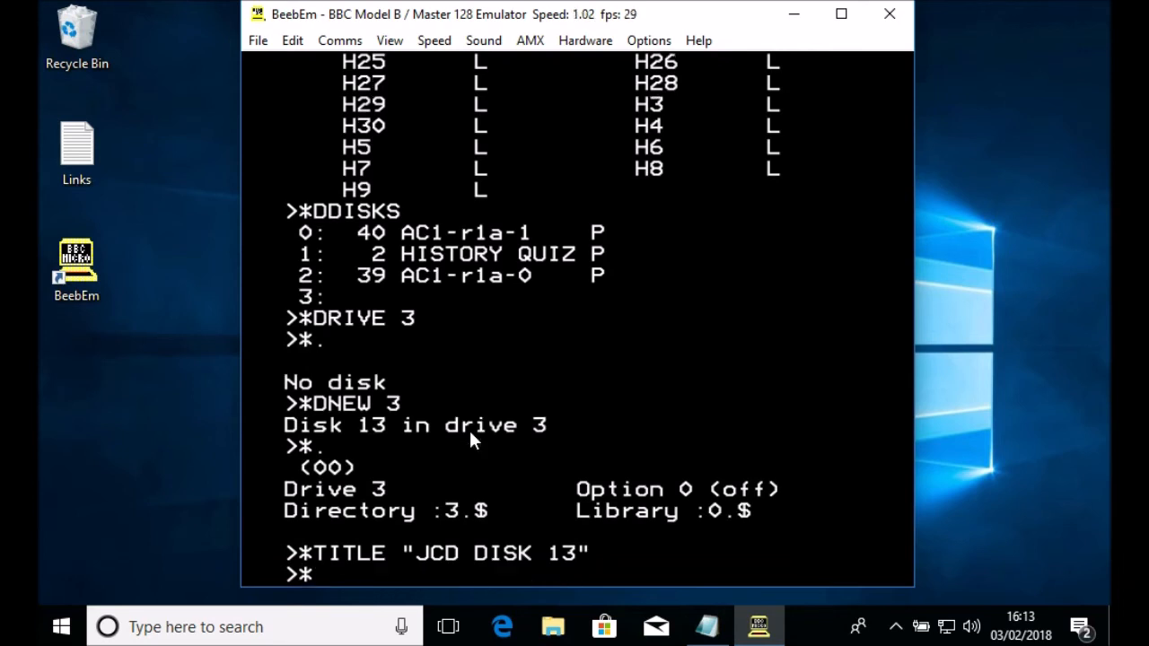
{"action": "key", "text": "Return"}
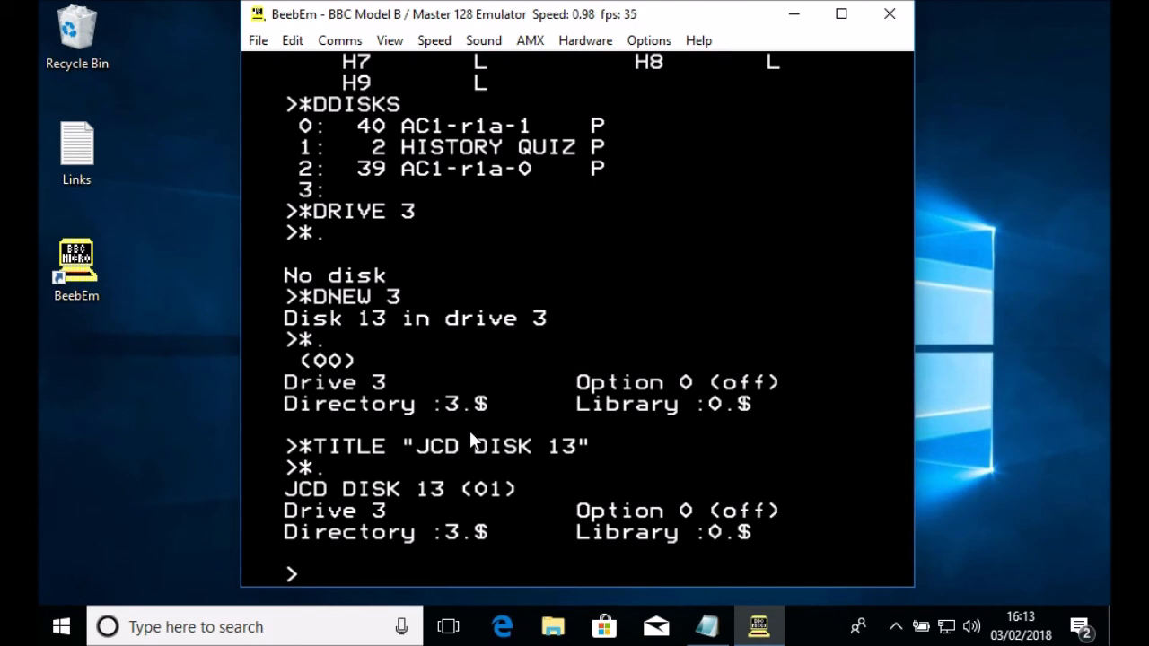
List all available disks with *DCAT and format disk 501 with *DFORM 501
{"action": "type", "text": "*DCAT"}
{"action": "key", "text": "Return"}
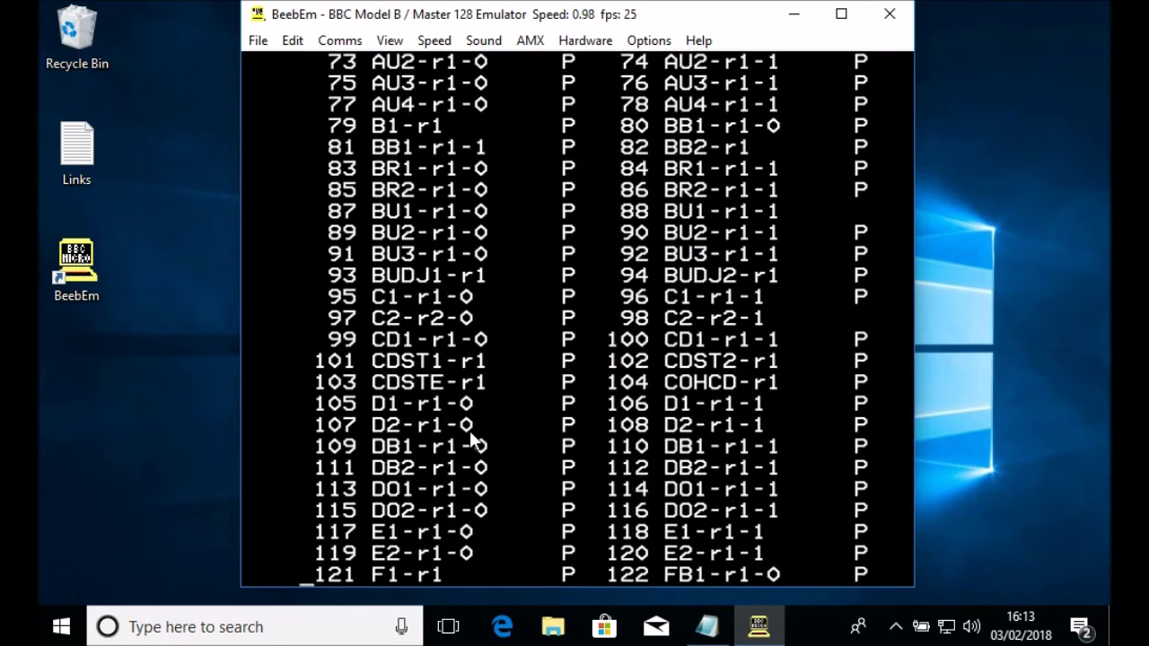
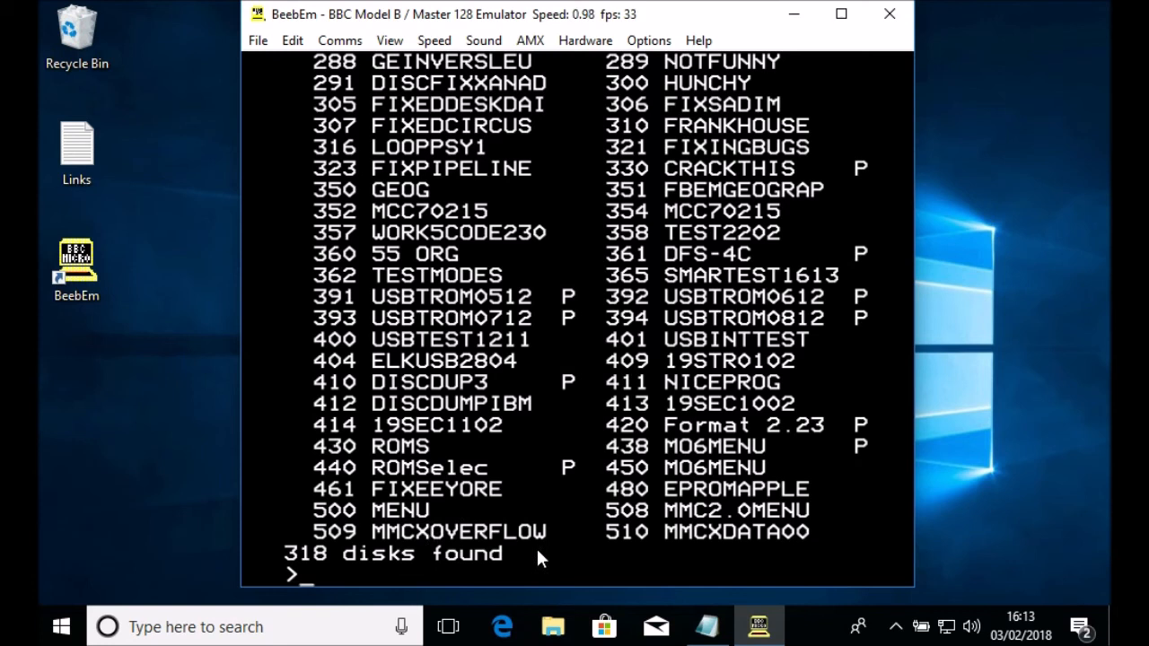
{"action": "type", "text": "&"}
{"action": "key", "text": "BackSpace"}
{"action": "type", "text": "&"}
{"action": "key", "text": "BackSpace"}
{"action": "type", "text": "*DFOR"}
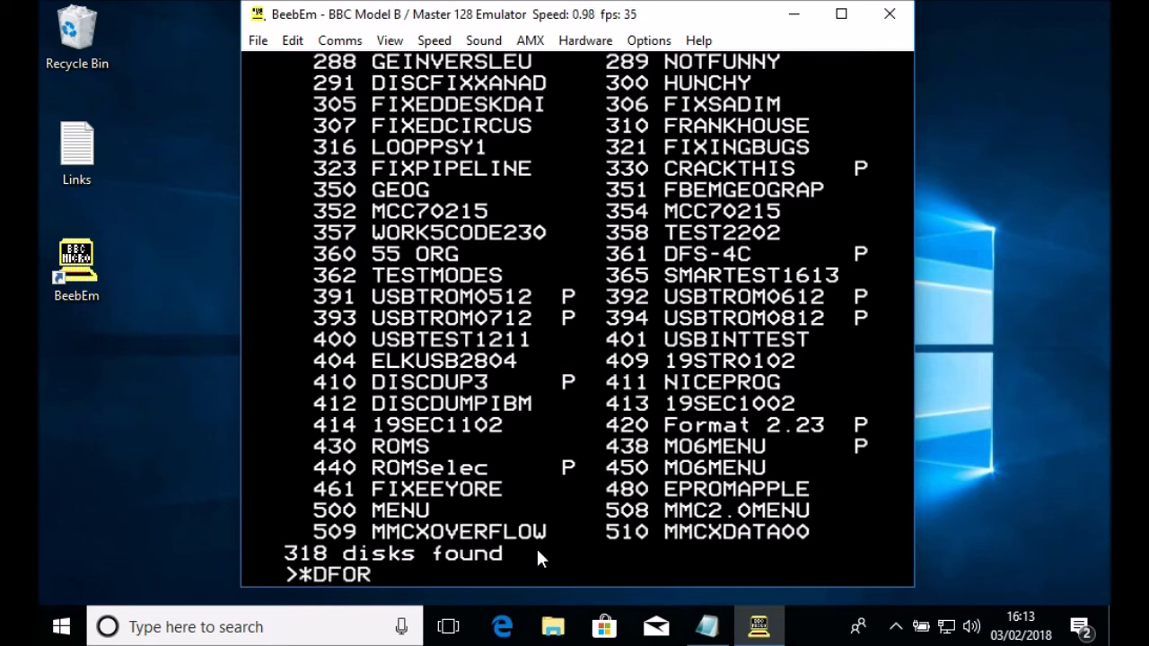
{"action": "type", "text": "M 501"}
{"action": "key", "text": "Return"}
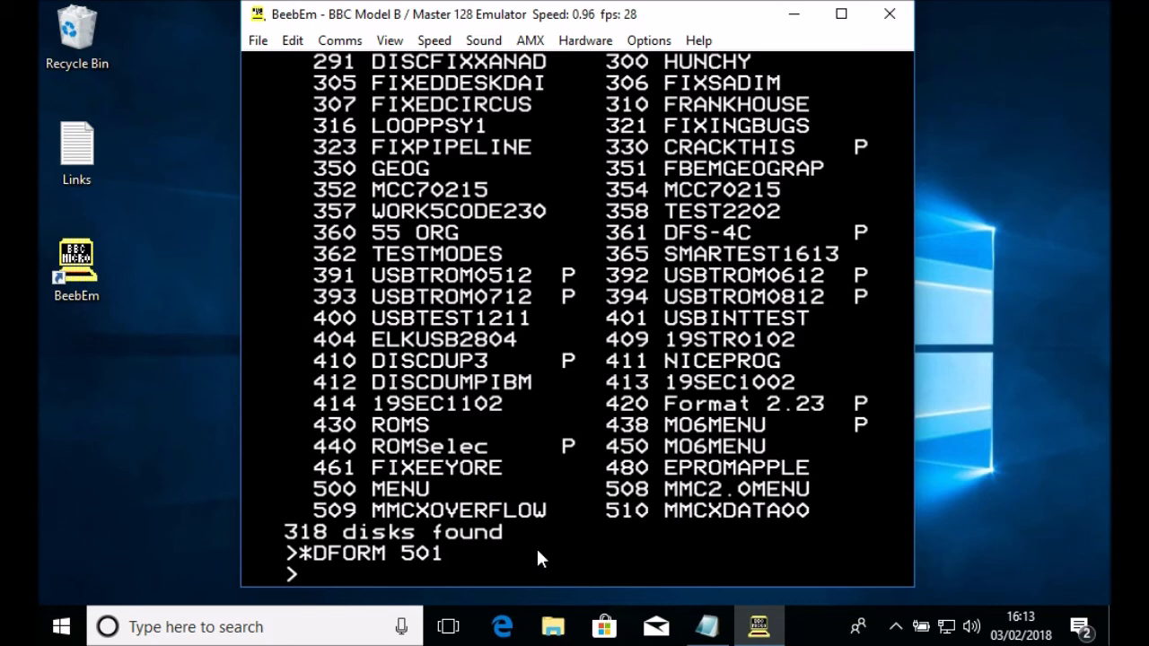
Insert disk 501 into the current drive with *DIN 501 and catalogue it with *
{"action": "type", "text": "*DIN 501"}
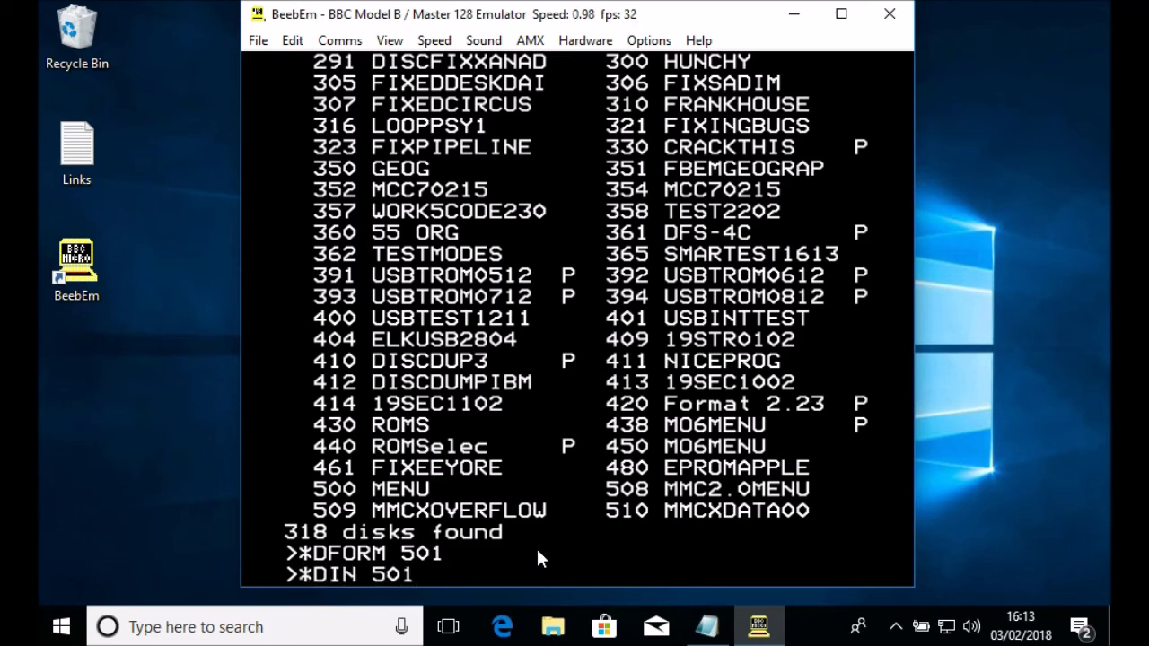
{"action": "key", "text": "Return"}
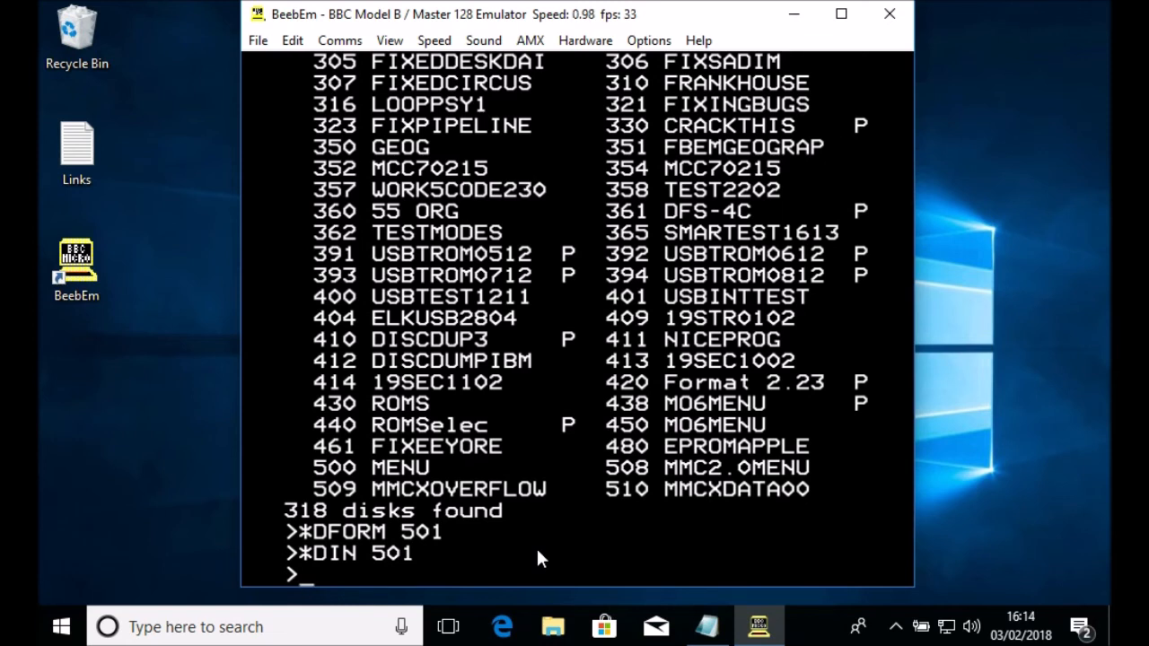
{"action": "type", "text": "*."}
{"action": "key", "text": "Return"}
Title the inserted disk "JCD DISK 501" with *TITLE and catalogue it to check the title
{"action": "type", "text": "*TIT"}
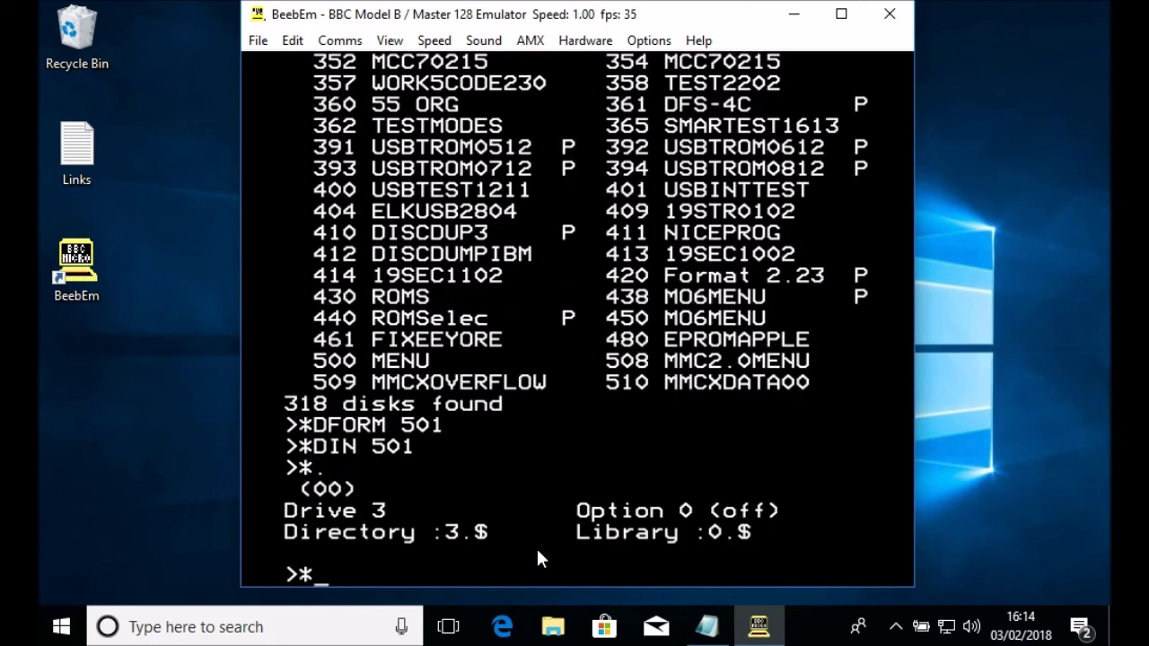
{"action": "key", "text": "BackSpace"}
{"action": "key", "text": "BackSpace"}
{"action": "type", "text": "T"}
{"action": "key", "text": "BackSpace"}
{"action": "type", "text": "ITLE"}
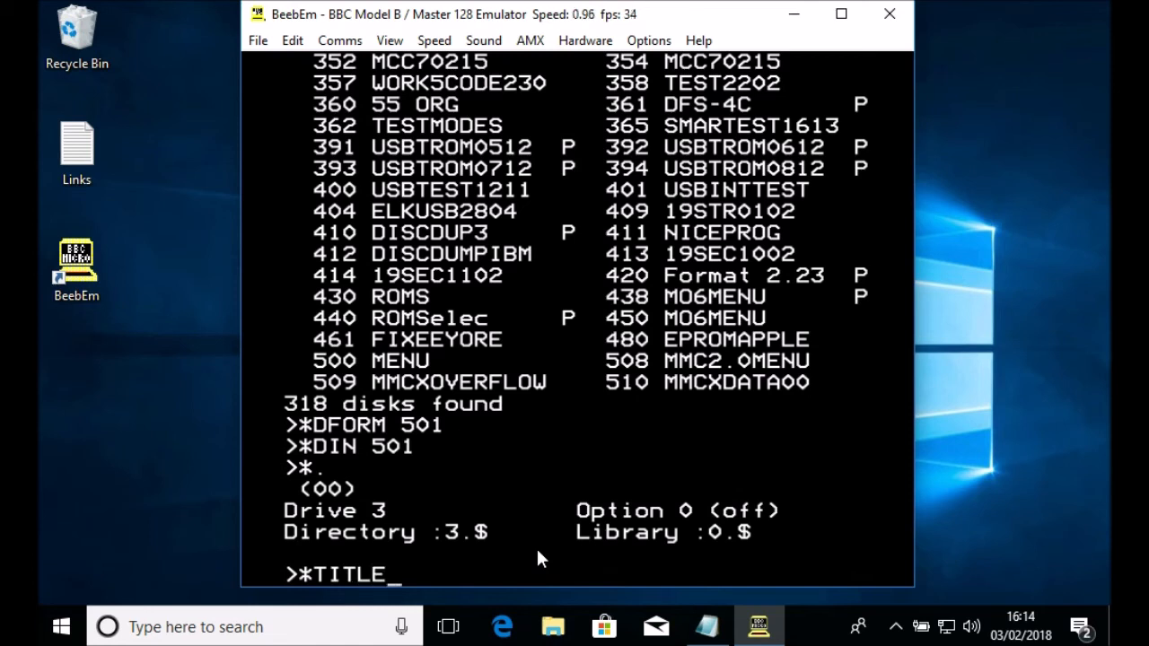
{"action": "type", "text": " \"JCD "}
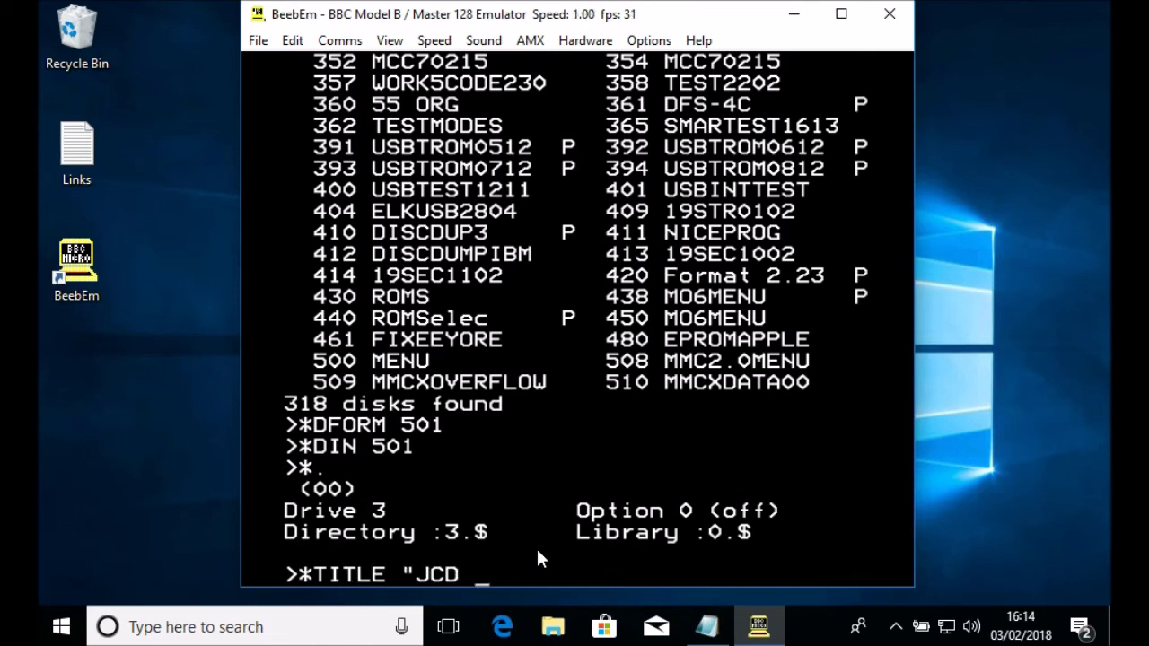
{"action": "type", "text": "DISK 501\""}
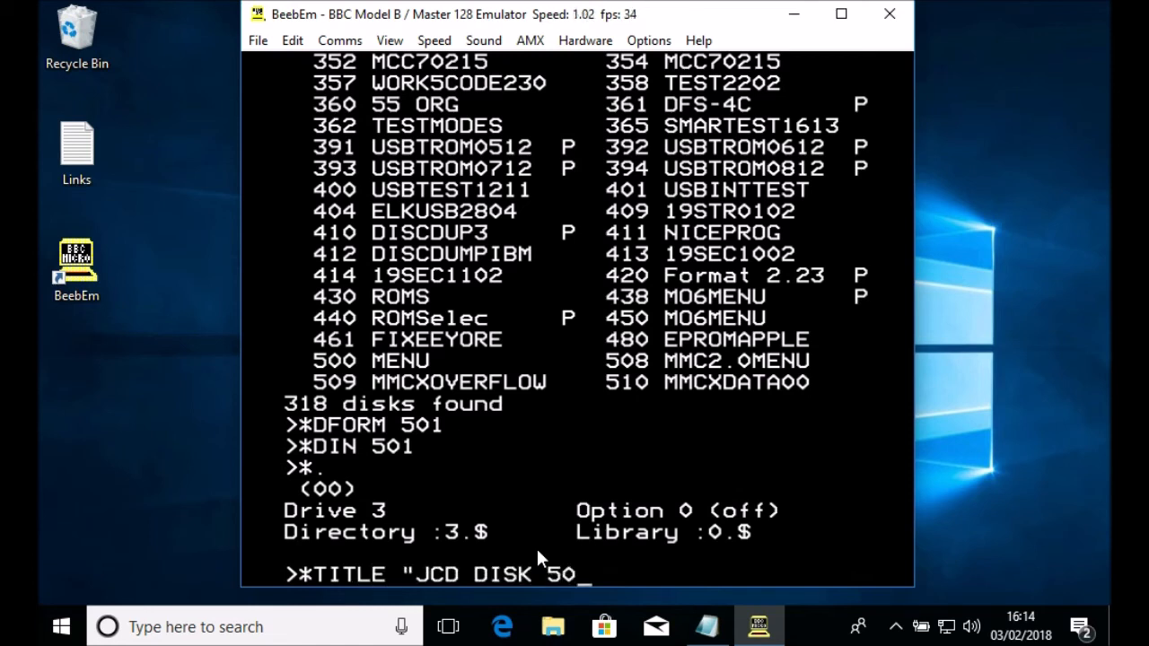
{"action": "key", "text": "Return"}
{"action": "type", "text": "*."}
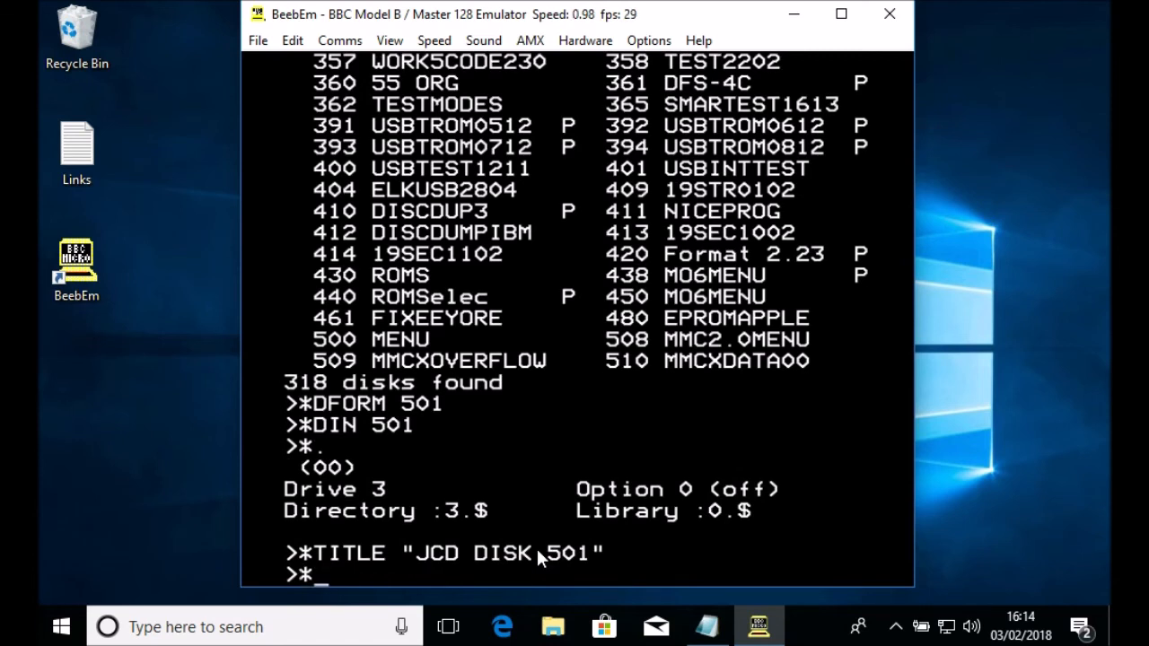
{"action": "key", "text": "Return"}
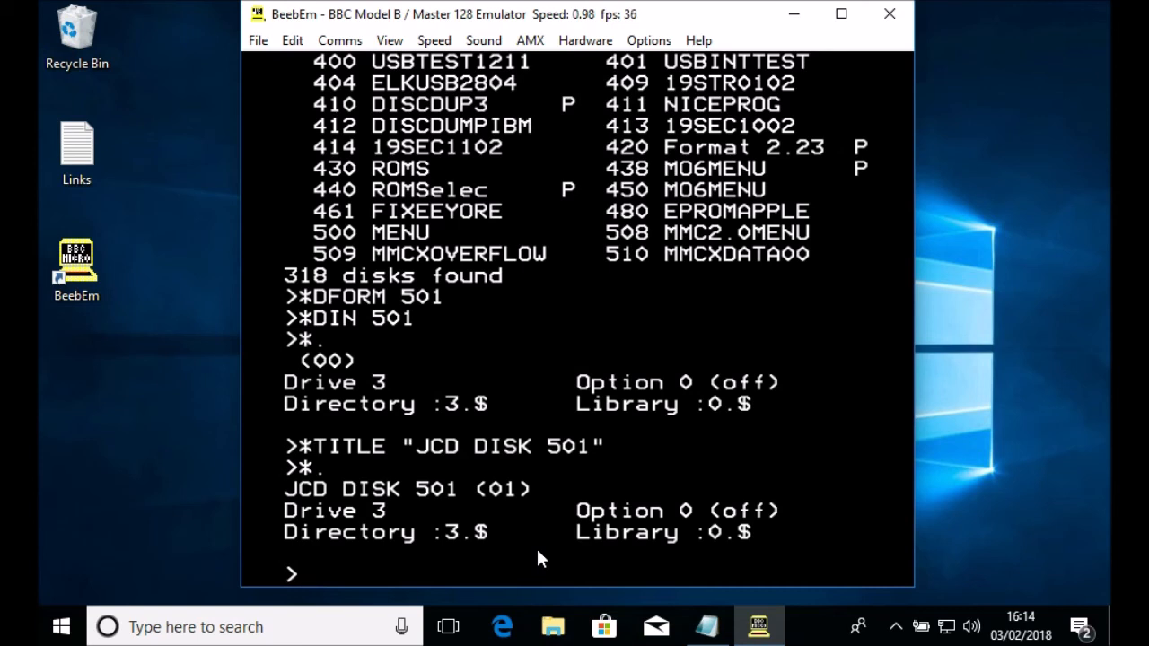
Format disk 502 with *DFORM 502 and insert it into the current drive with *DIN 502
{"action": "type", "text": "*DFORM"}
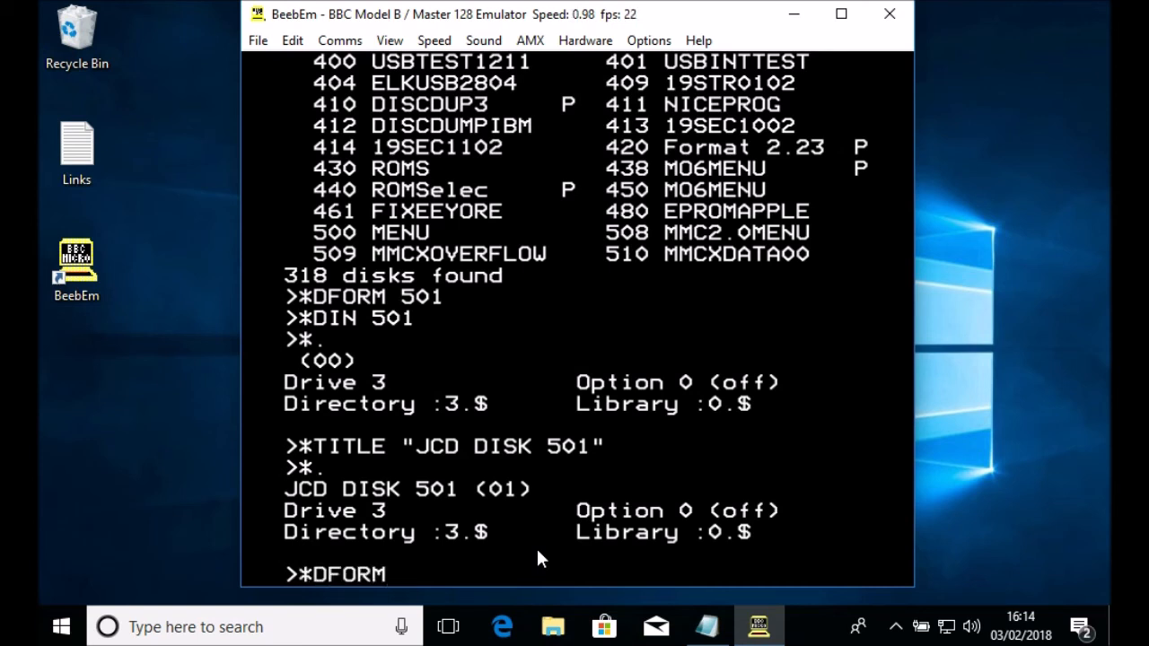
{"action": "type", "text": " 502"}
{"action": "key", "text": "Return"}
{"action": "type", "text": "*D"}
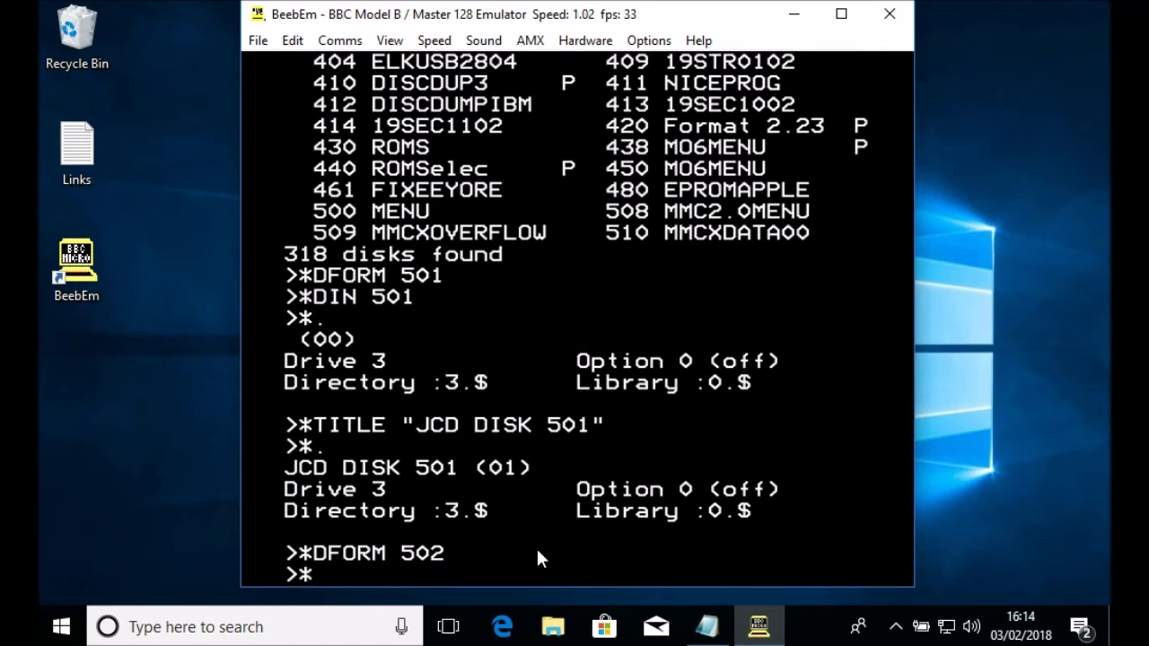
{"action": "type", "text": "IN 502"}
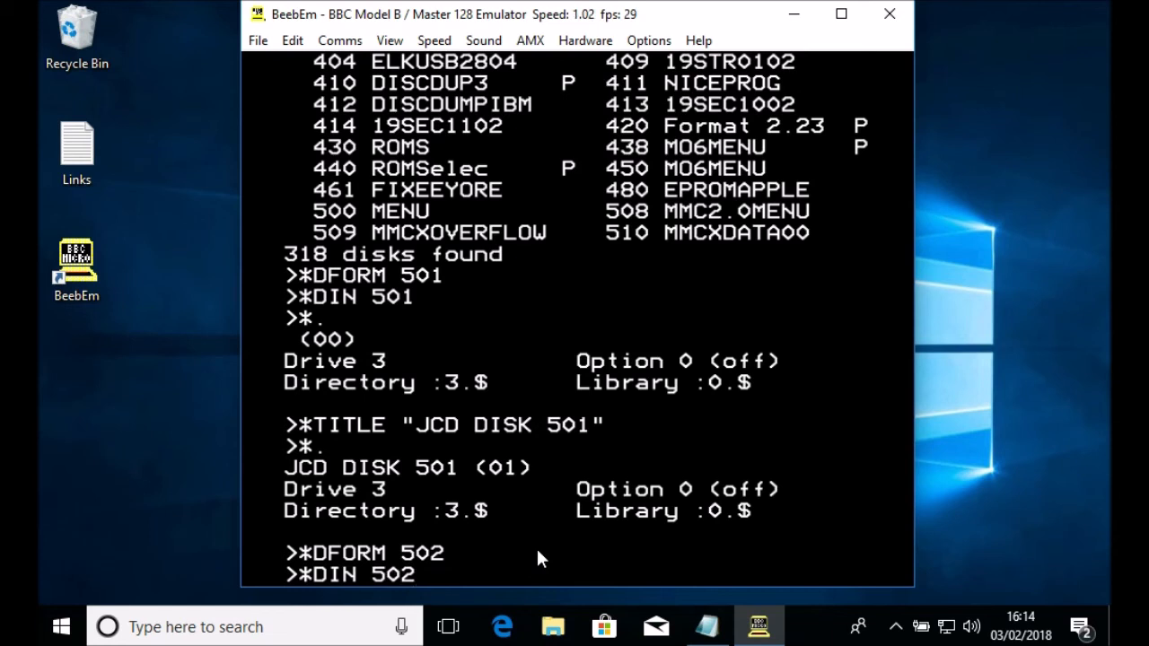
{"action": "key", "text": "Return"}
Title the inserted disk "JCD DISK 502" with *TITLE and catalogue it with *
{"action": "type", "text": "*"}
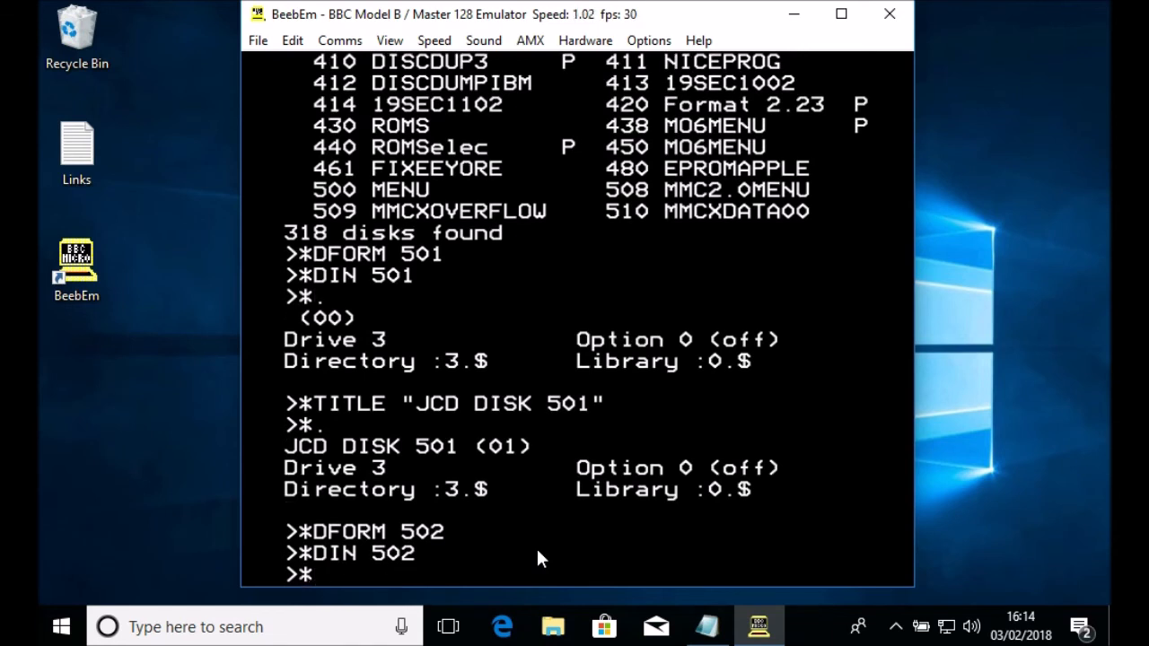
{"action": "type", "text": "TITLE \"J"}
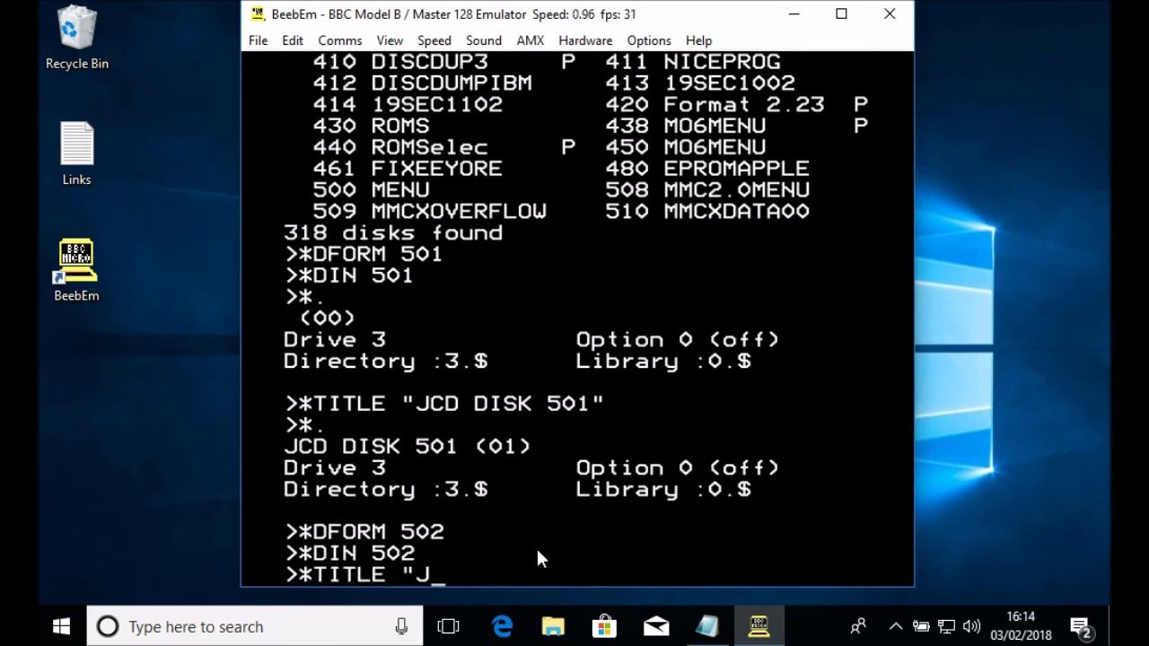
{"action": "type", "text": "CD DISK 502\""}
{"action": "key", "text": "Return"}
{"action": "key", "text": "Return"}
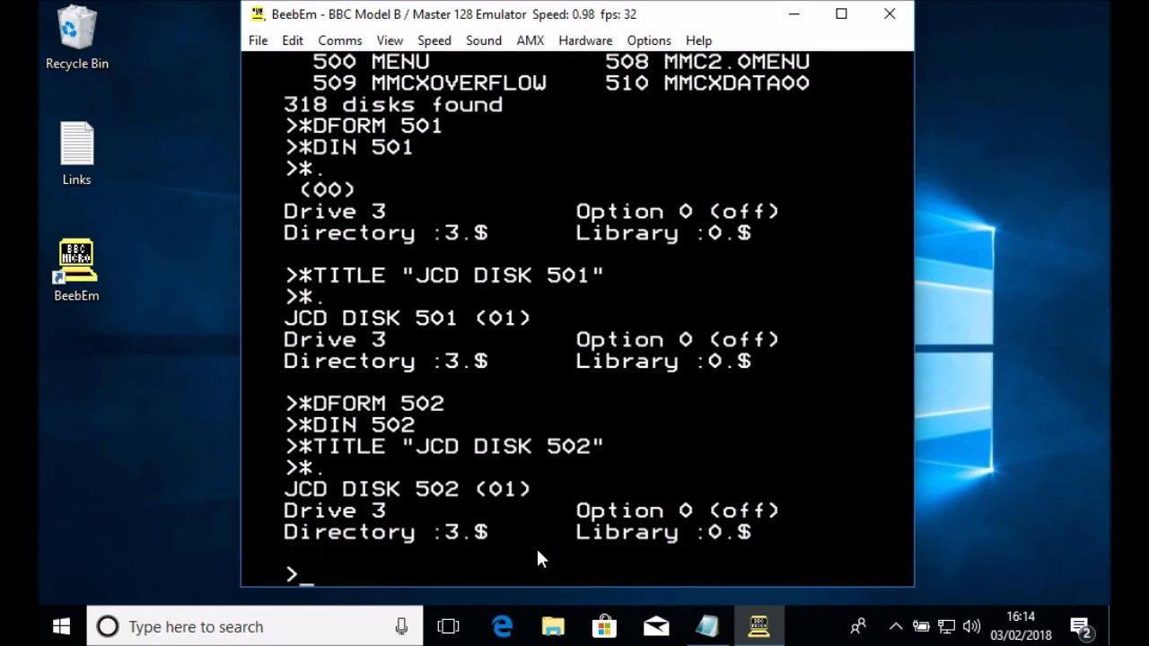
List all disks with *DCAT, and filter the list to titles starting with JCD using *DCAT "JCD*"
{"action": "type", "text": "*DCAT"}
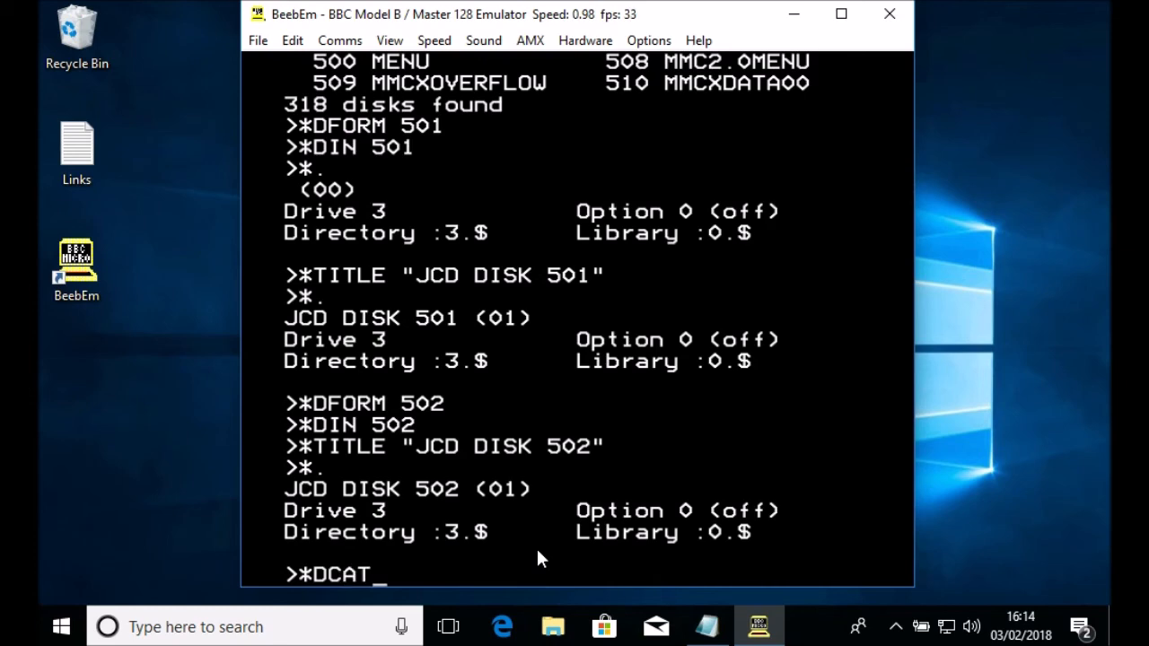
{"action": "key", "text": "Return"}
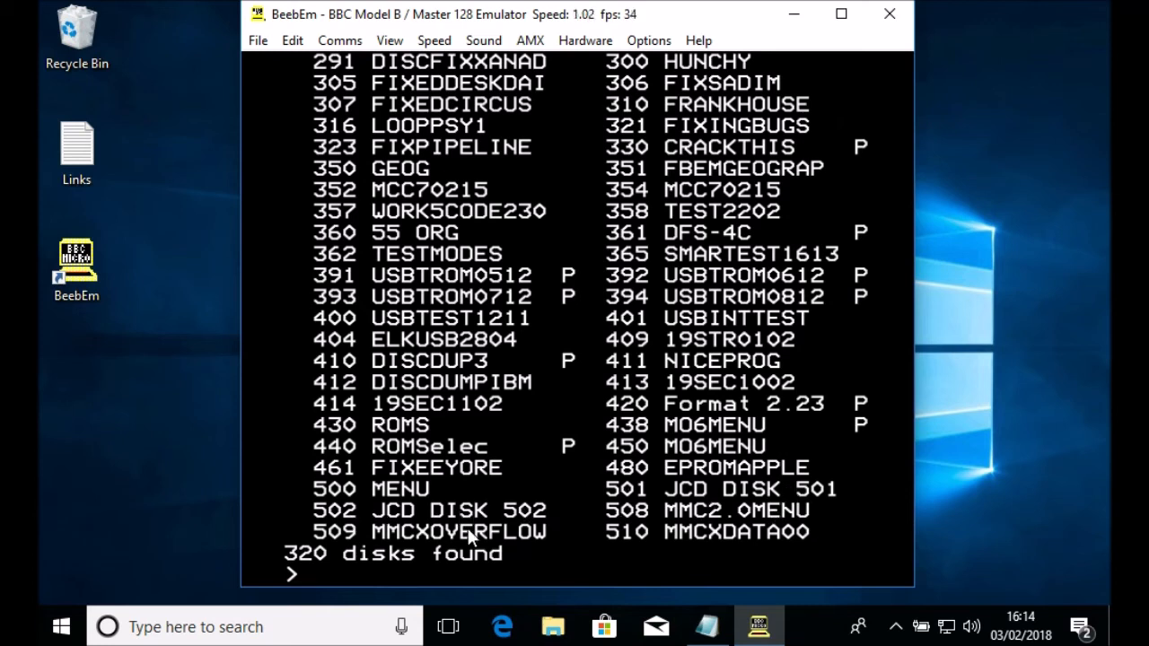
{"action": "type", "text": "*DCAT "}
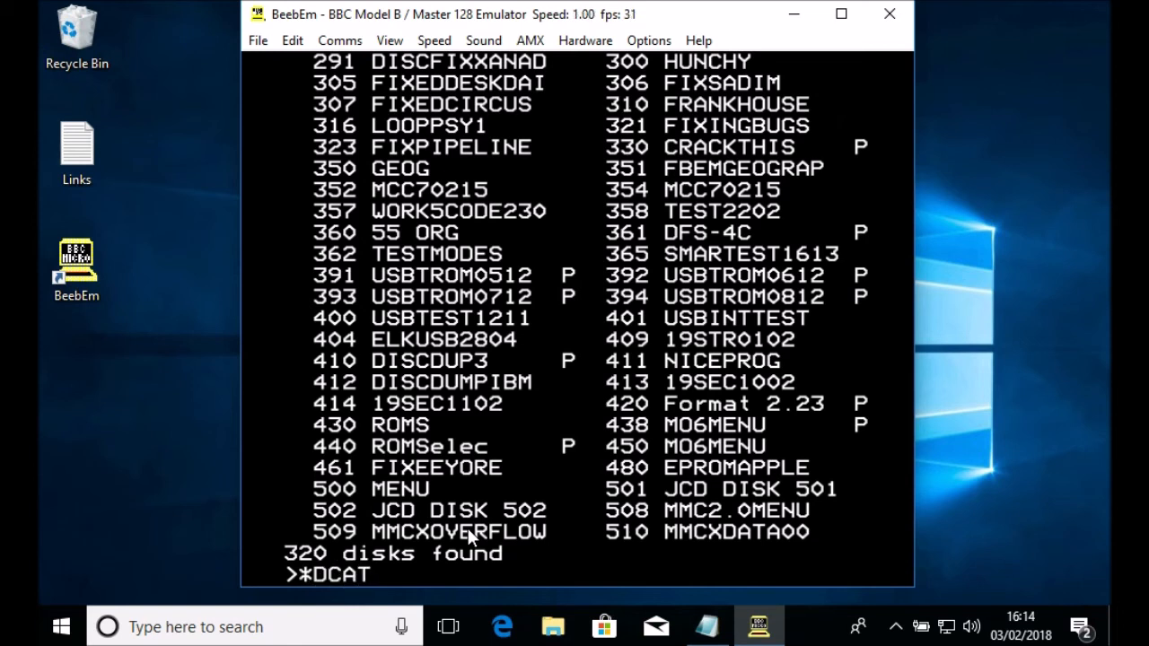
{"action": "type", "text": "\"JCD"}
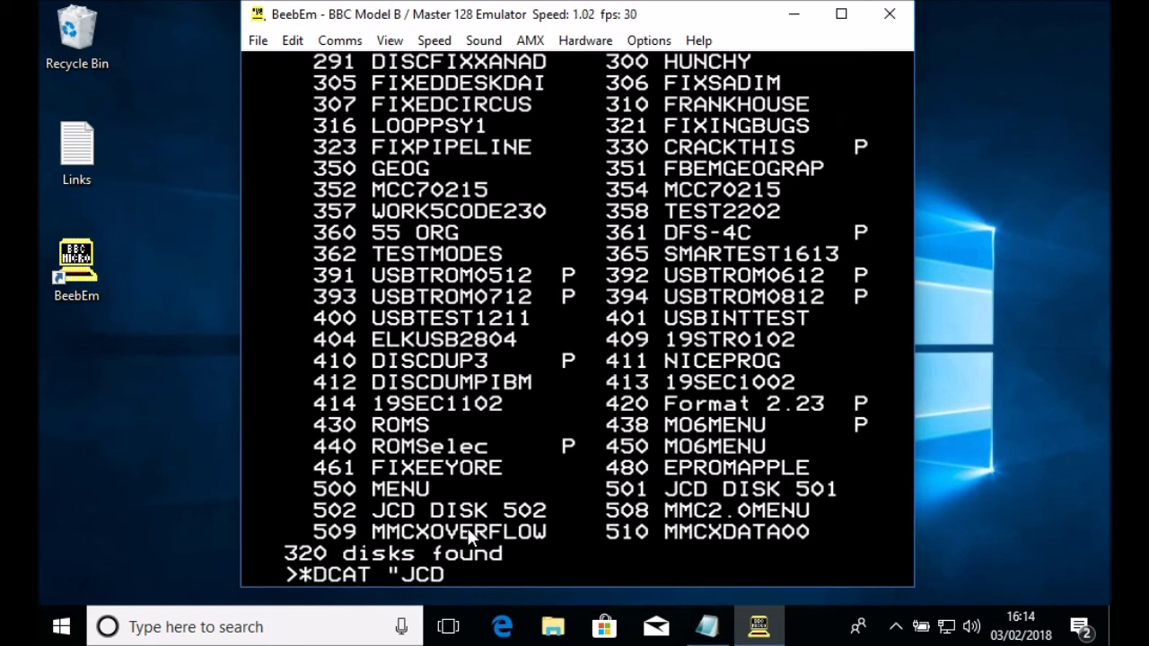
{"action": "type", "text": "*\""}
{"action": "key", "text": "Return"}
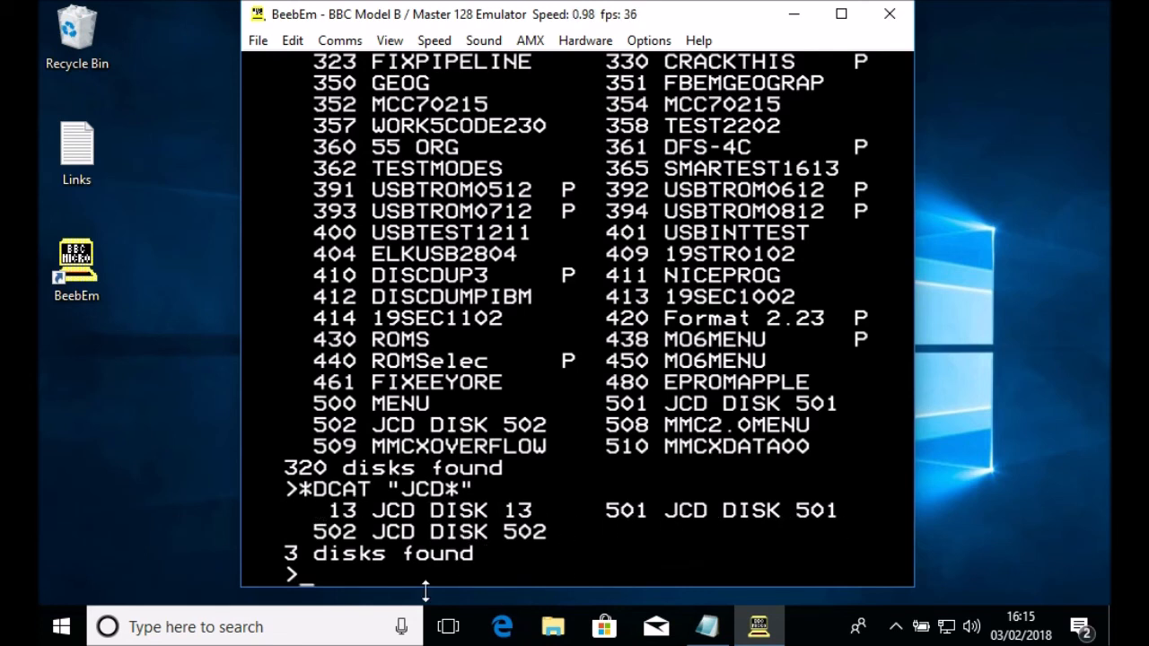
Enter BASIC line 10 to PRINT a first name and line 20 to PRINT " IS "
{"action": "type", "text": "10 PRINT \"JOHN"}
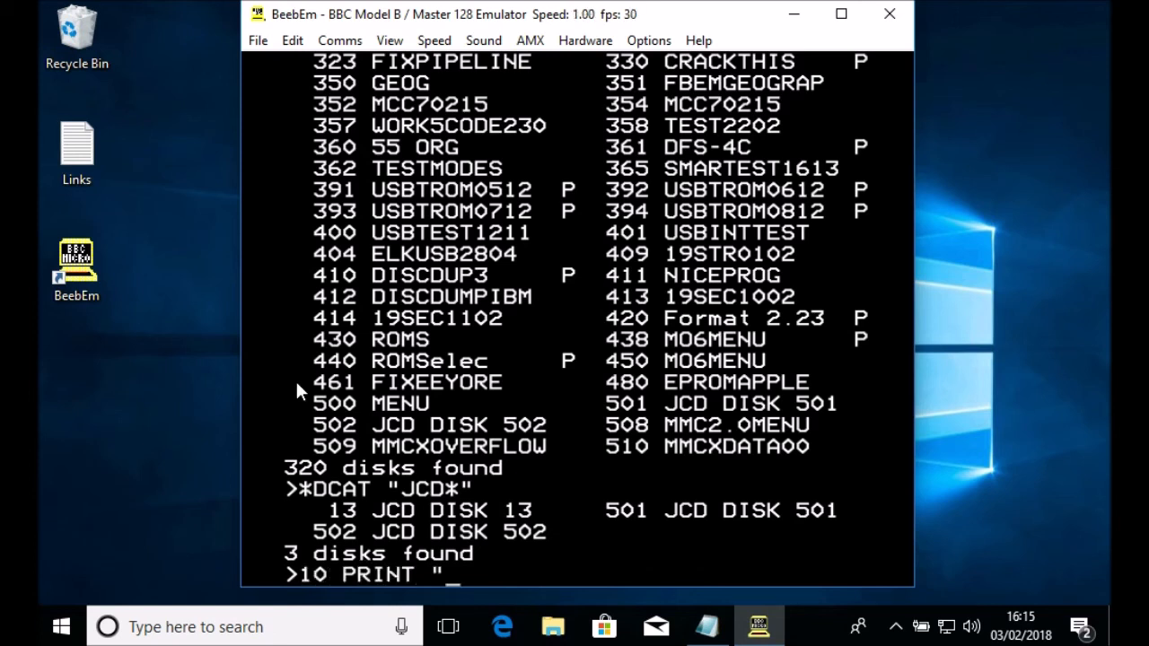
{"action": "type", "text": "\""}
{"action": "key", "text": "Return"}
{"action": "type", "text": "20"}
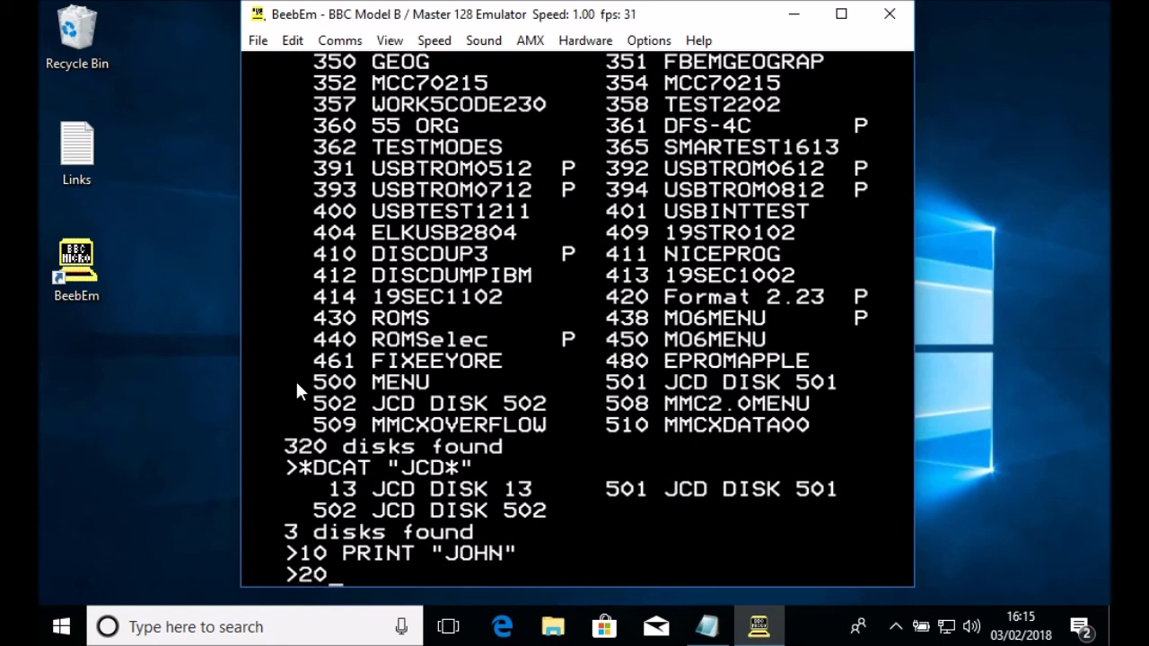
{"action": "type", "text": " PRI"}
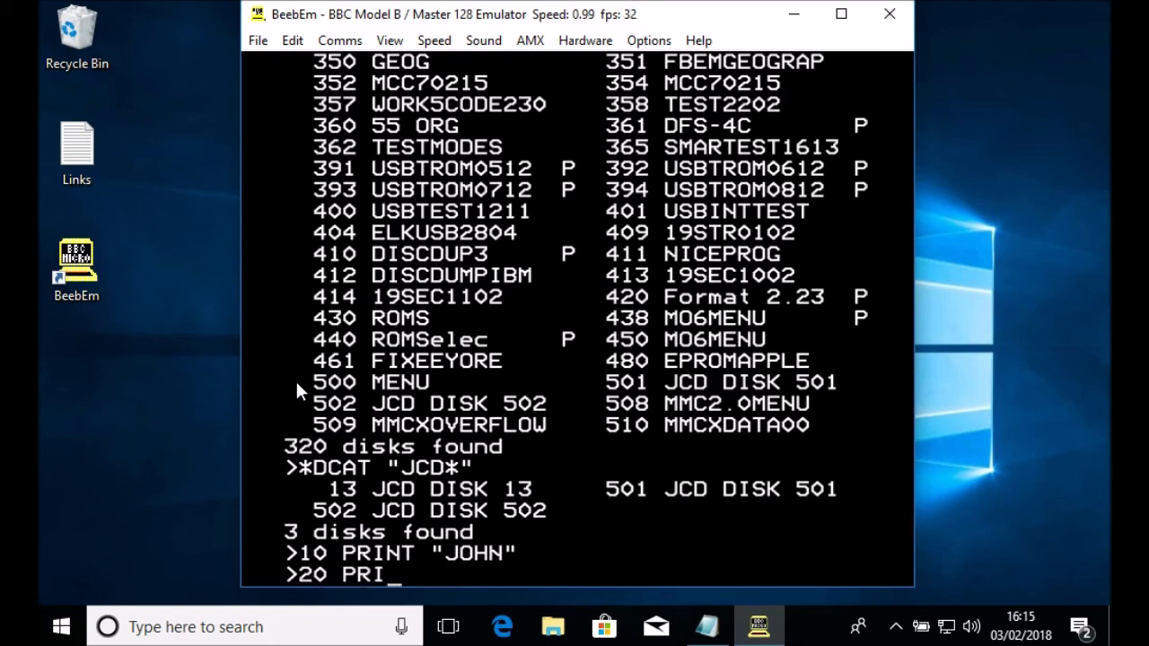
{"action": "type", "text": "NT \" IS \""}
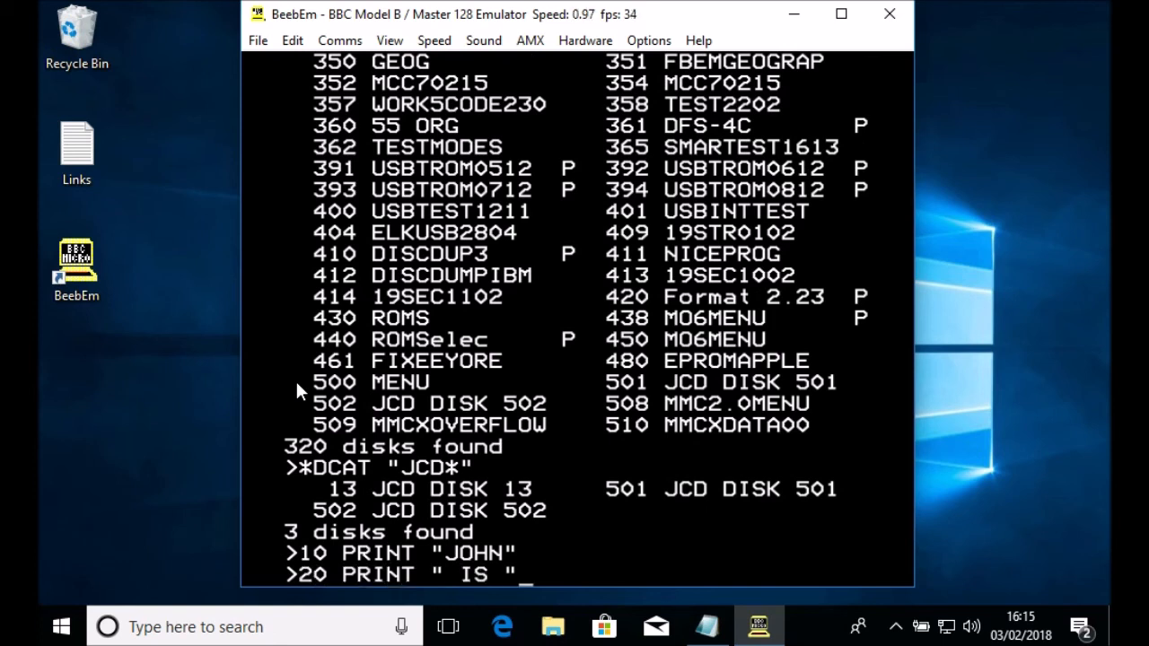
{"action": "key", "text": "Return"}
Add BASIC line 30 to PRINT "GREAT" and line 40 as GOTO 10
{"action": "type", "text": "30 "}
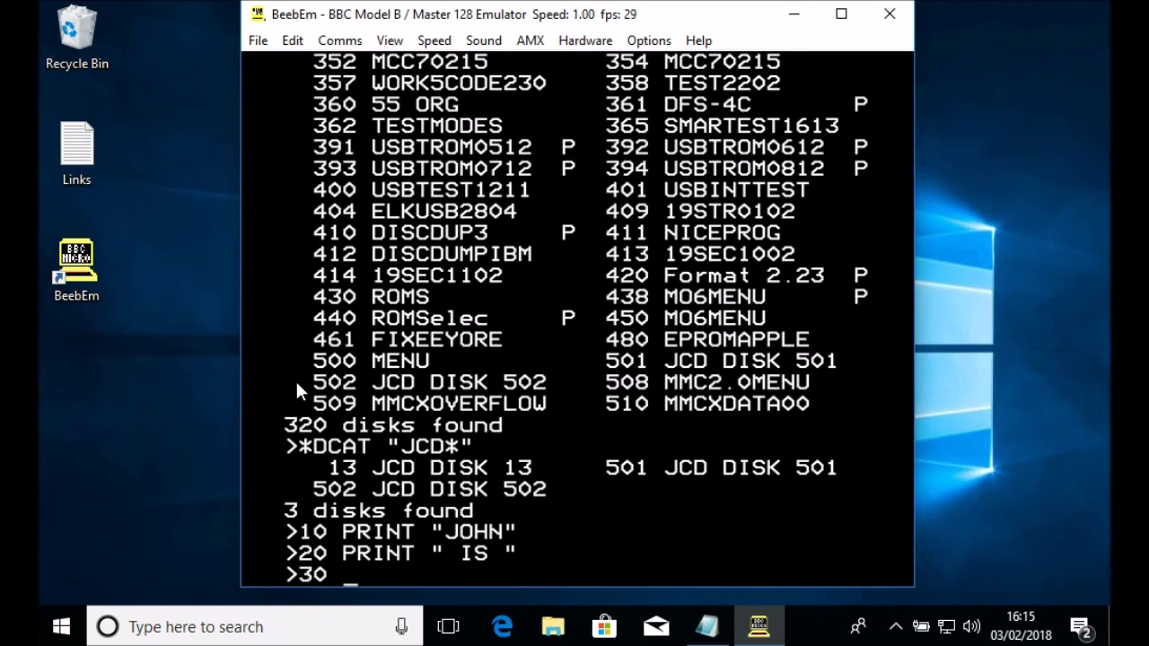
{"action": "type", "text": "PRINT \""}
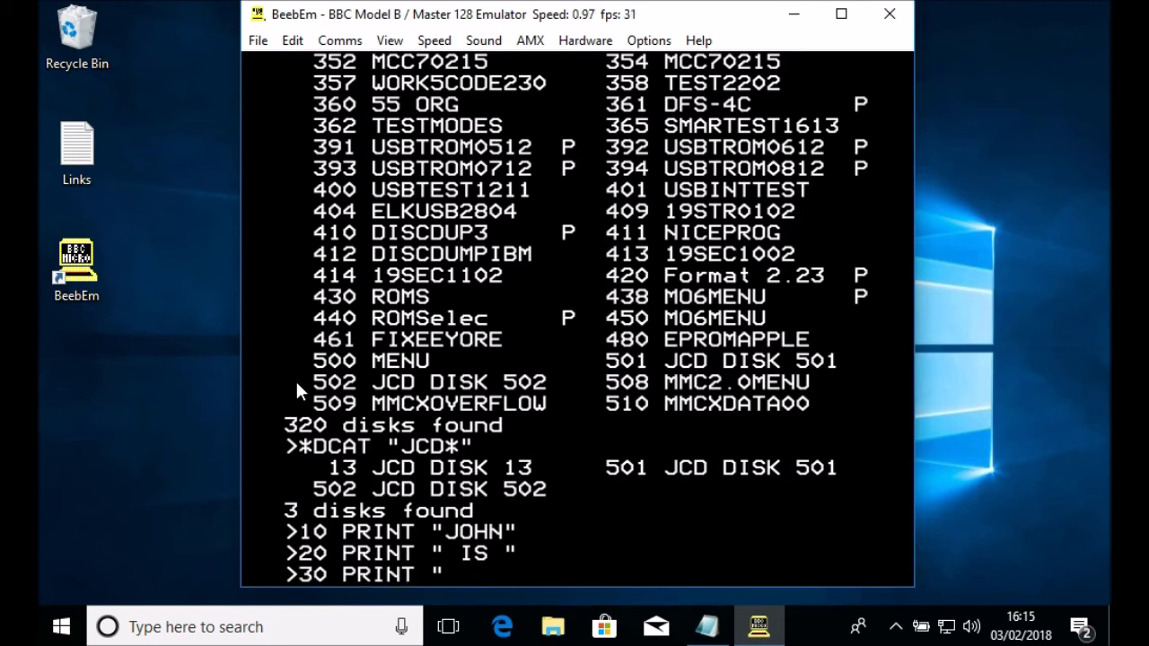
{"action": "type", "text": "GREAT\""}
{"action": "key", "text": "Return"}
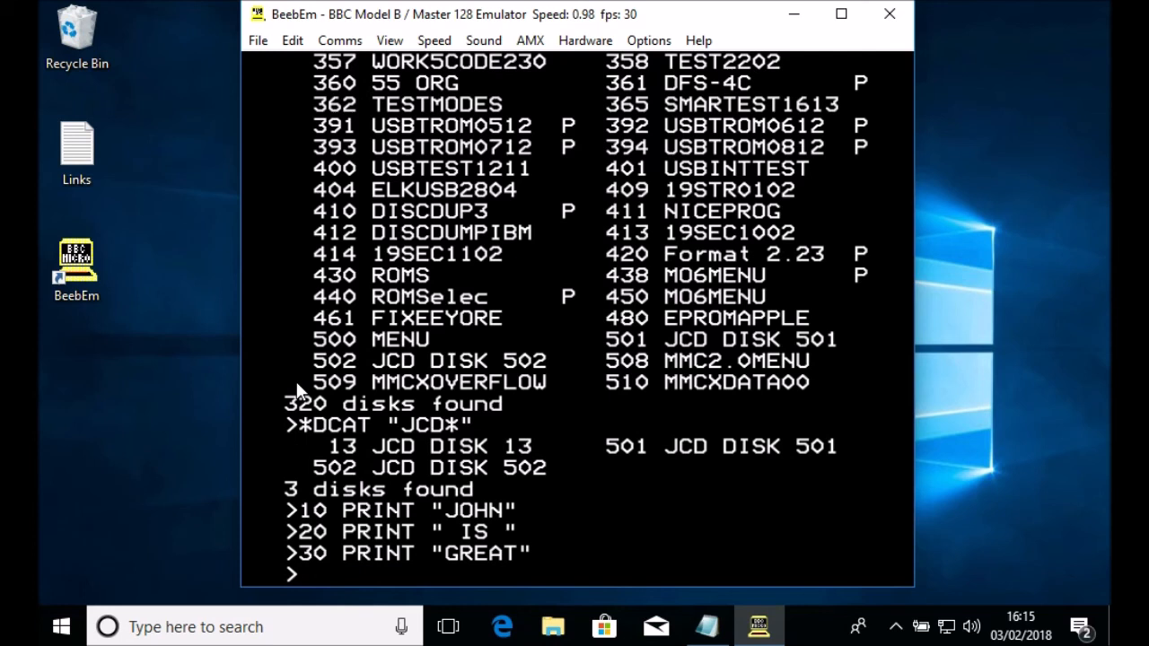
{"action": "type", "text": "40 GOTO 10"}
{"action": "key", "text": "Return"}
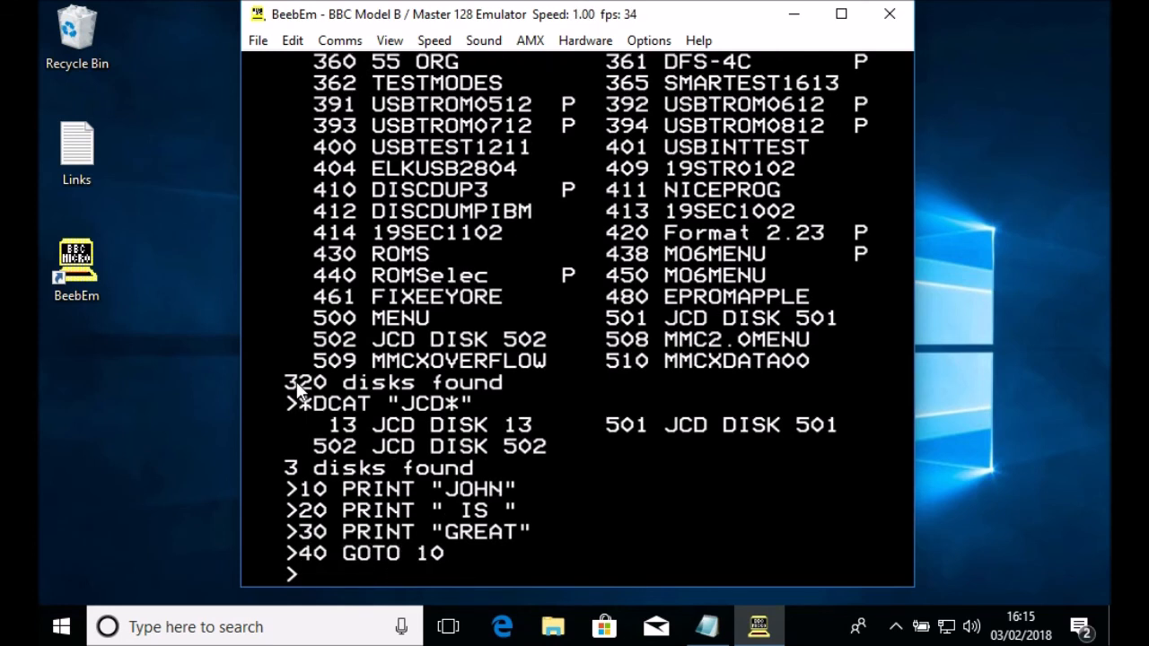
Save the BASIC program as "JCD" on the inserted disk, cataloguing the disk with *. before and after saving
{"action": "type", "text": "*."}
{"action": "key", "text": "Return"}
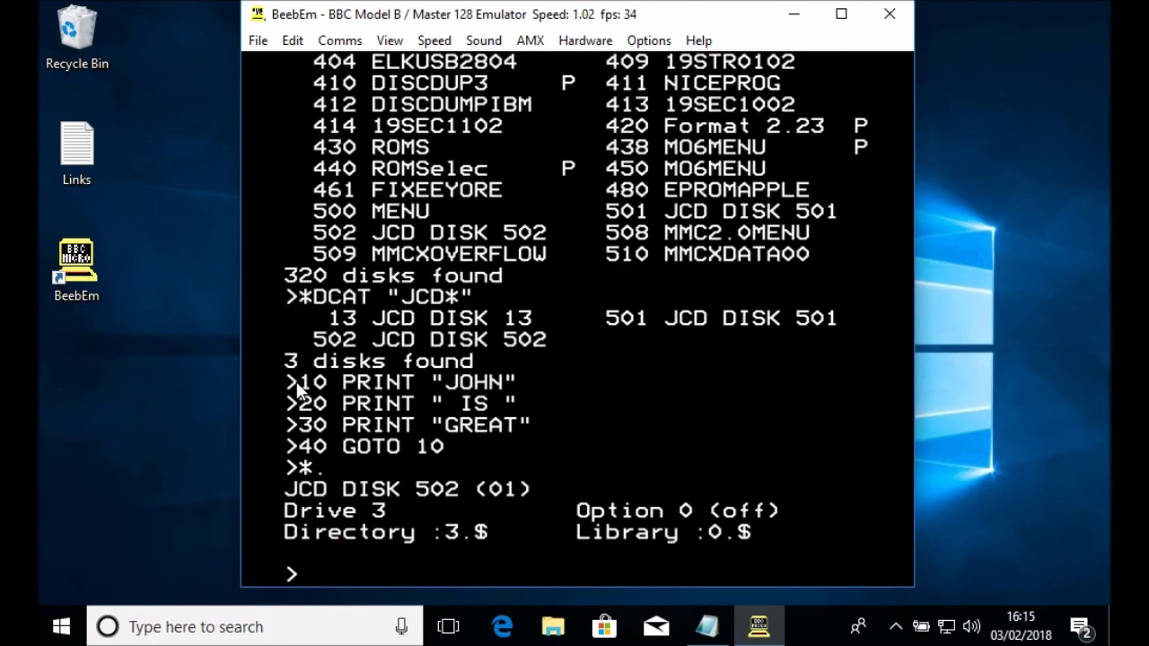
{"action": "type", "text": "SAVE"}
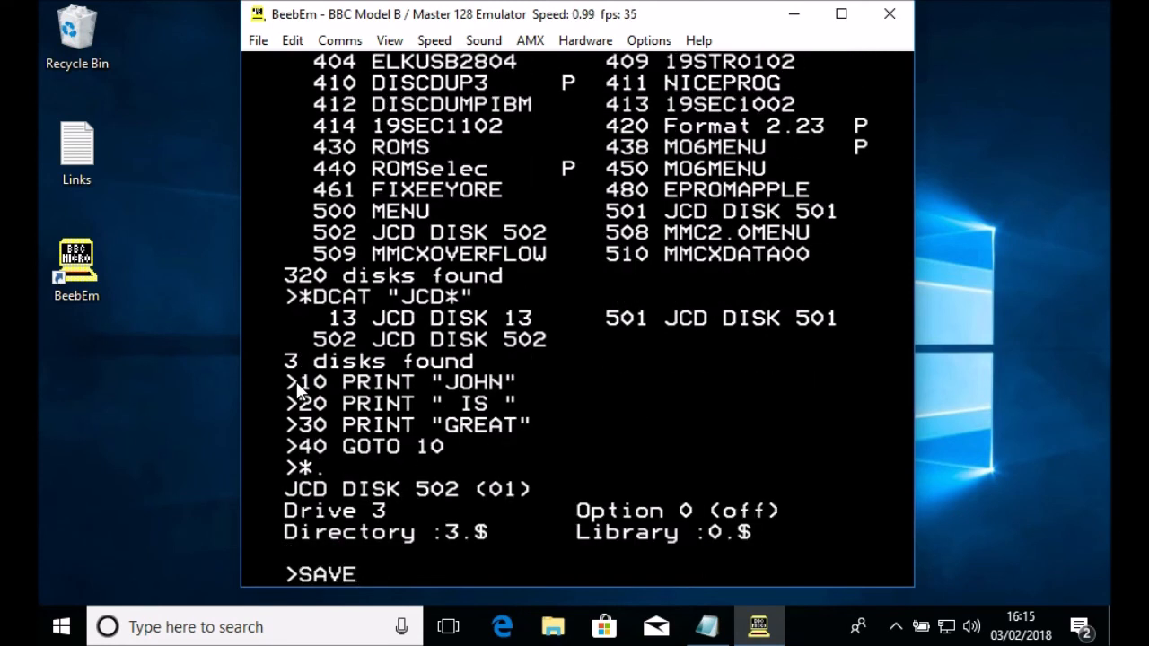
{"action": "type", "text": " \"JCD!"}
{"action": "key", "text": "BackSpace"}
{"action": "type", "text": "\"JCD"}
{"action": "key", "text": "Return"}
{"action": "type", "text": "."}
{"action": "key", "text": "Return"}
{"action": "type", "text": "*."}
{"action": "key", "text": "Return"}
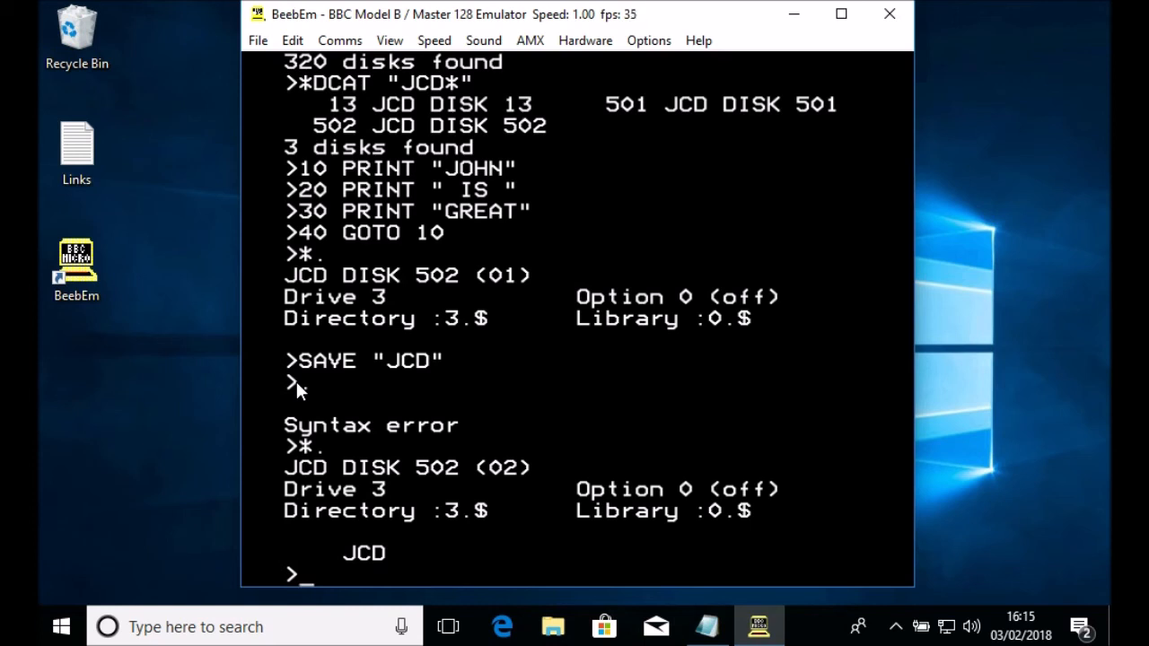
Display the disk utility command list with *HELP DUTILS
{"action": "type", "text": "*HELP DUTIKLS"}
{"action": "key", "text": "BackSpace"}
{"action": "key", "text": "BackSpace"}
{"action": "key", "text": "BackSpace"}
{"action": "type", "text": "LS"}
{"action": "key", "text": "Return"}
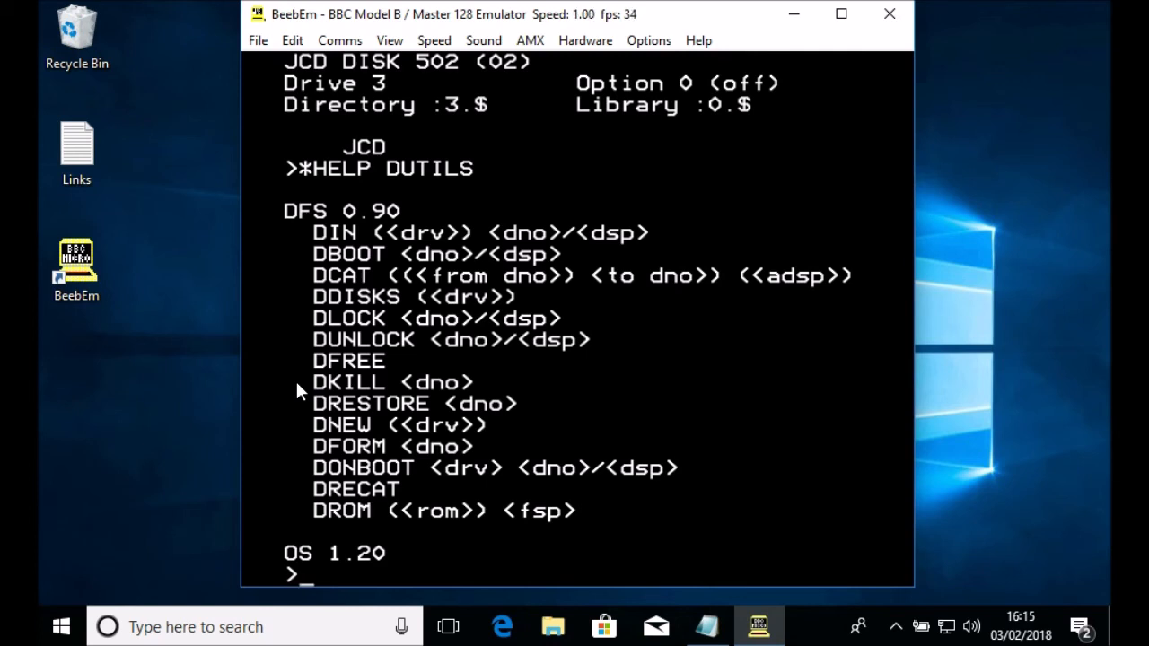
Try to kill disk 501 with *DKILL 501
{"action": "type", "text": "*DKILL"}
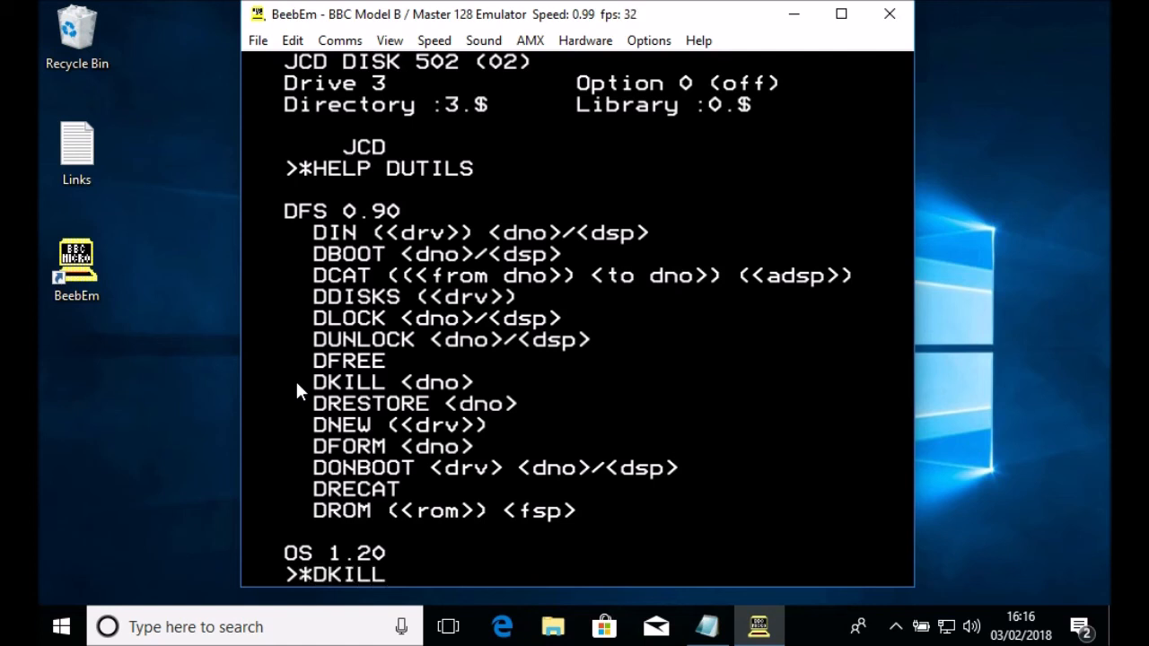
{"action": "type", "text": " 501"}
{"action": "key", "text": "Return"}
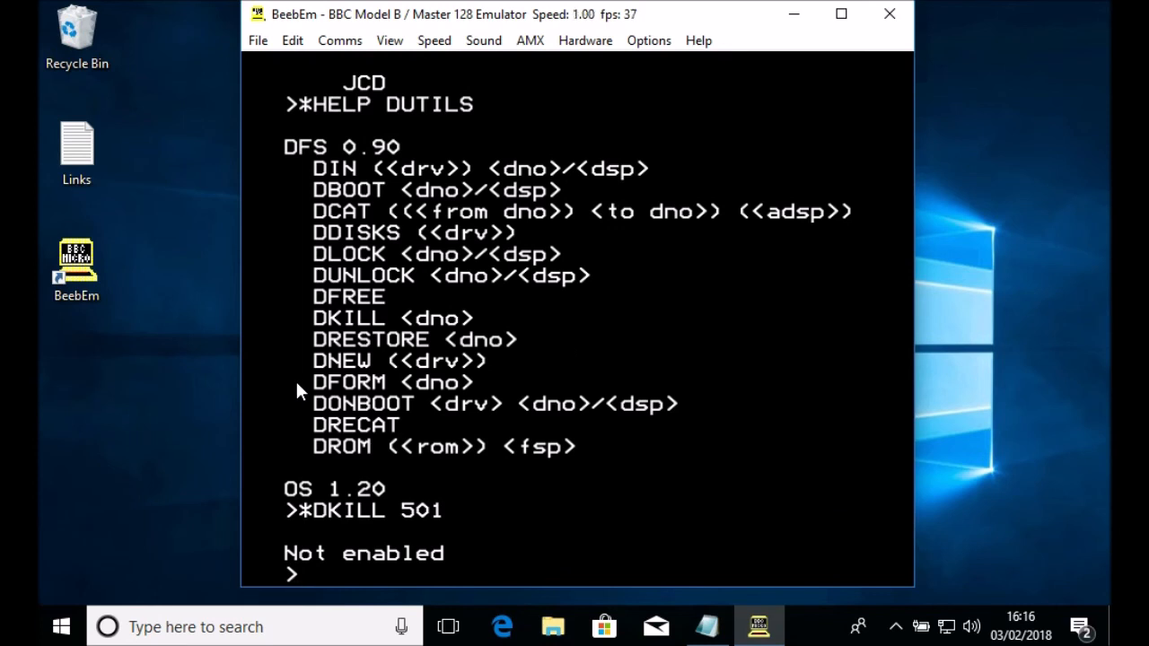
Kill disk 501 using *ENABLE and *DKILL 501, confirming with Y, and list all disks with *DCAT
{"action": "type", "text": "*ENABLE"}
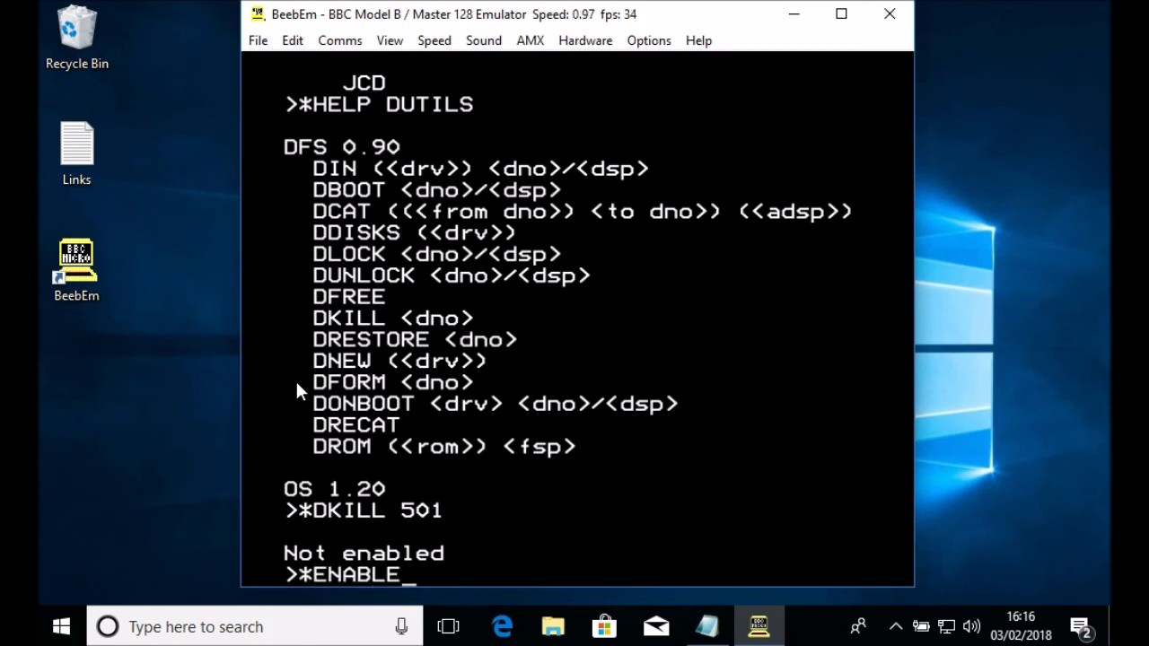
{"action": "key", "text": "Return"}
{"action": "type", "text": "*"}
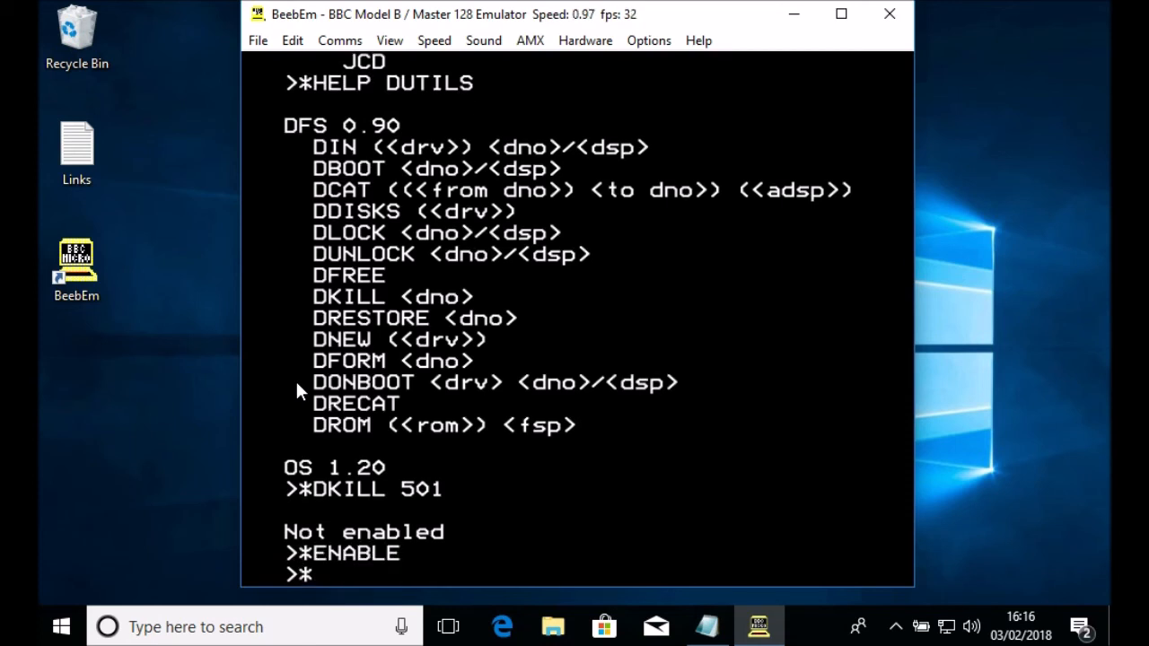
{"action": "type", "text": "DKILL "}
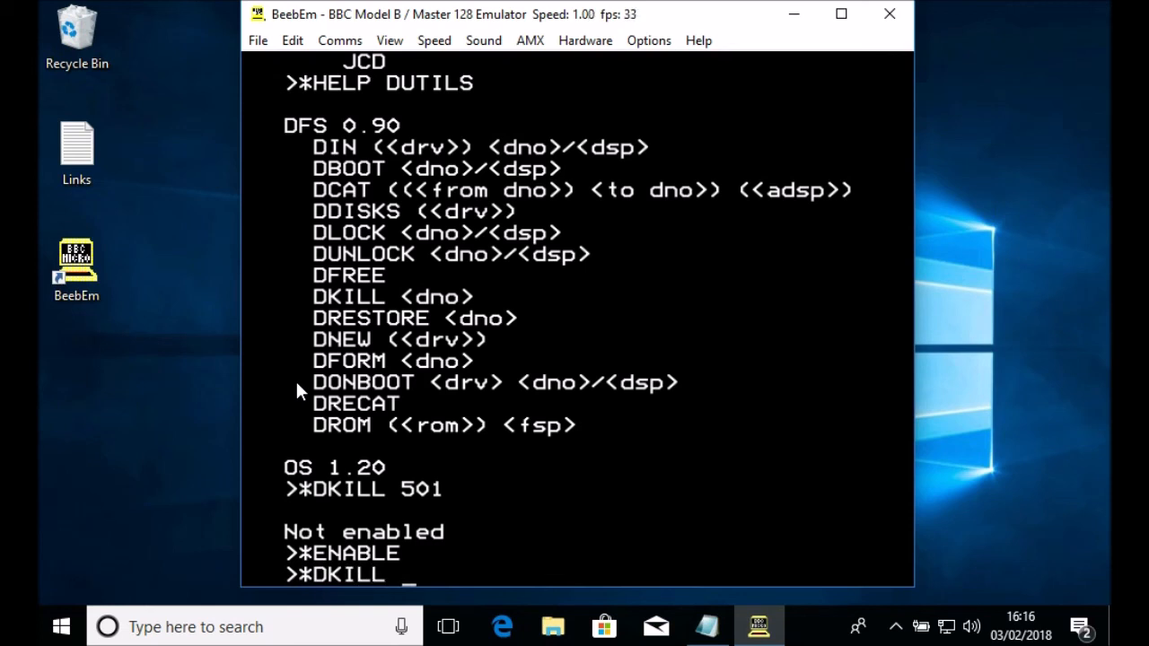
{"action": "type", "text": "501"}
{"action": "key", "text": "Return"}
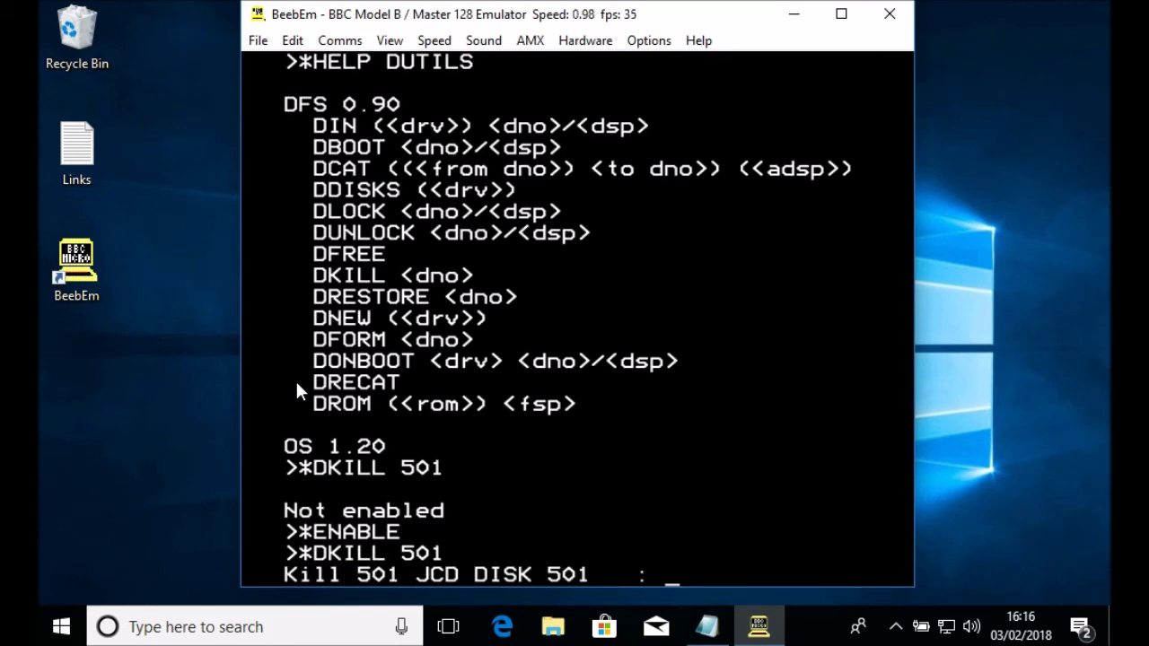
{"action": "type", "text": "Y"}
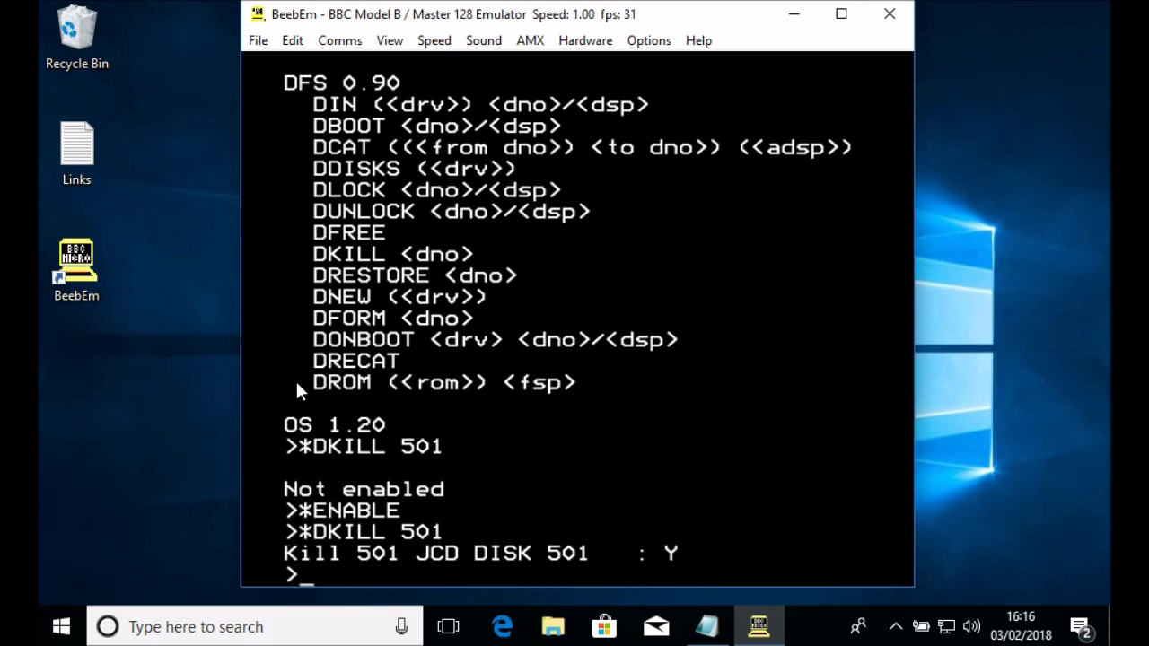
{"action": "type", "text": "*DCAT"}
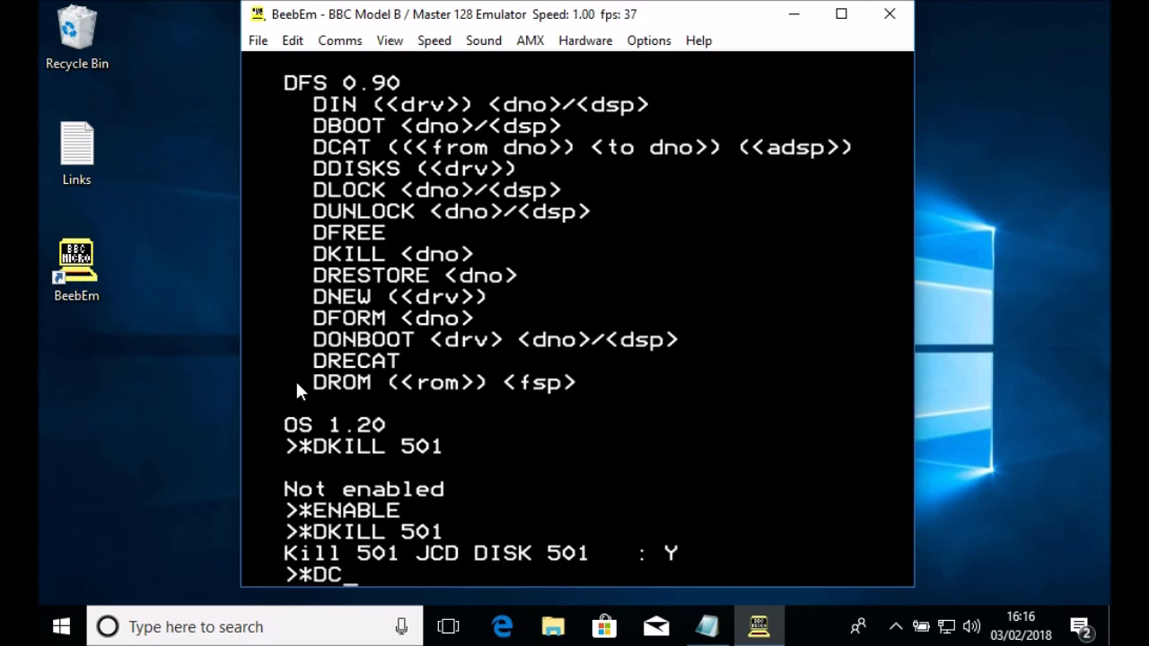
{"action": "key", "text": "Return"}
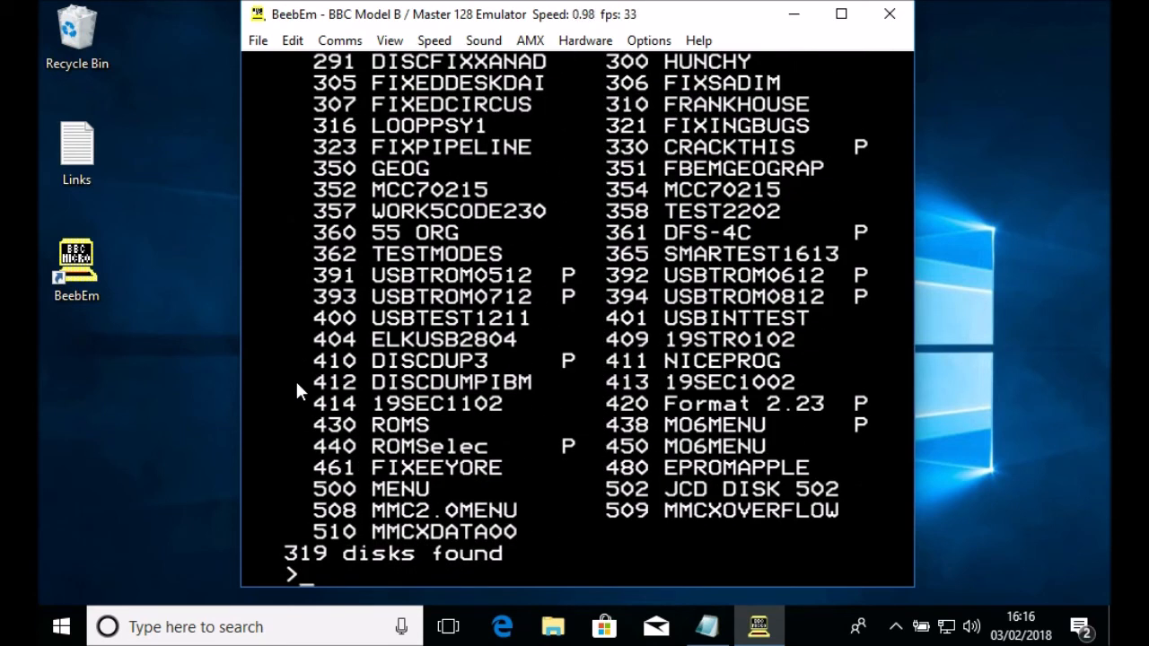
Restore the killed disk with *DRESTORE 501 and list all disks with *DCAT
{"action": "type", "text": "*DRESTORE"}
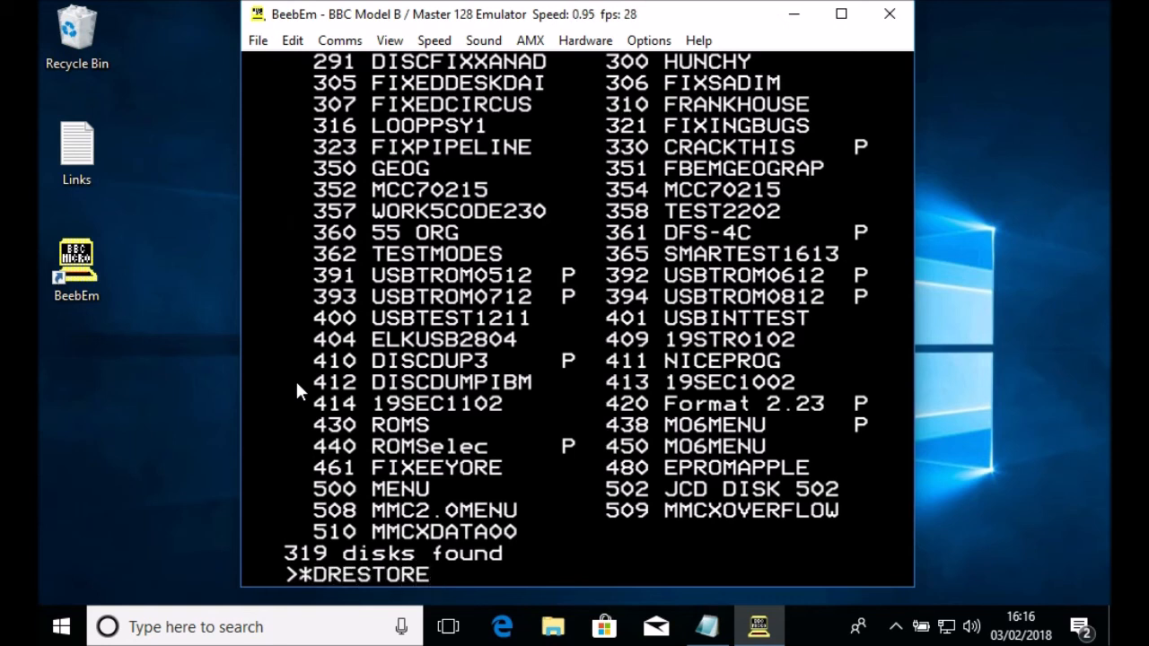
{"action": "type", "text": " 501"}
{"action": "key", "text": "Return"}
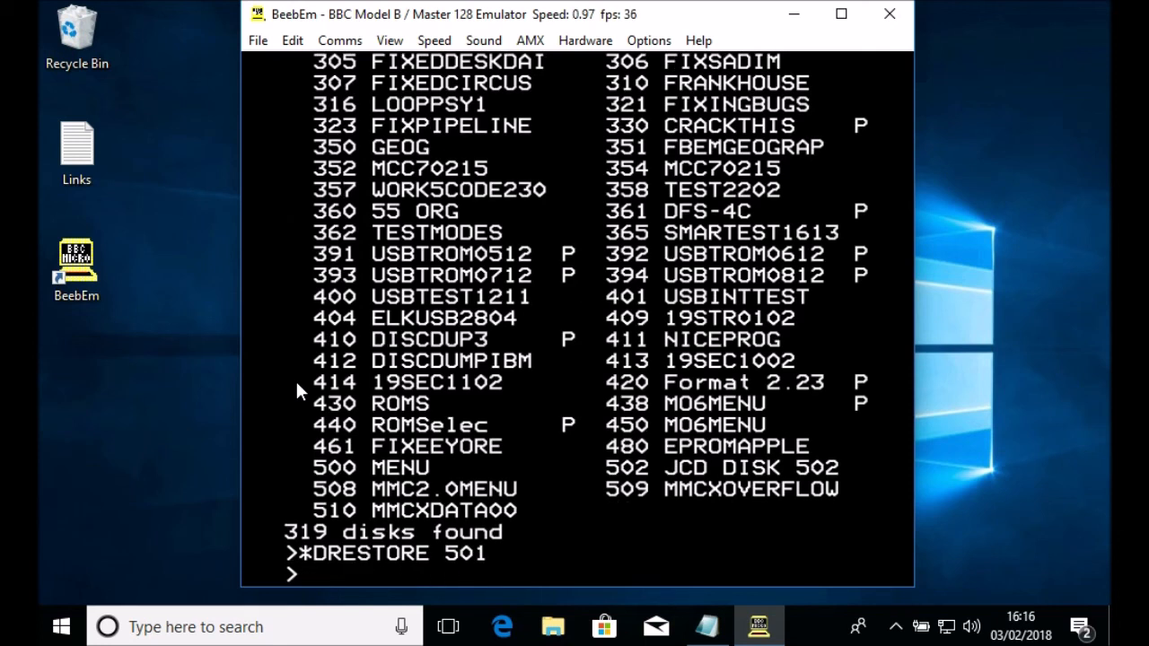
{"action": "type", "text": "*DCAT"}
{"action": "key", "text": "Return"}
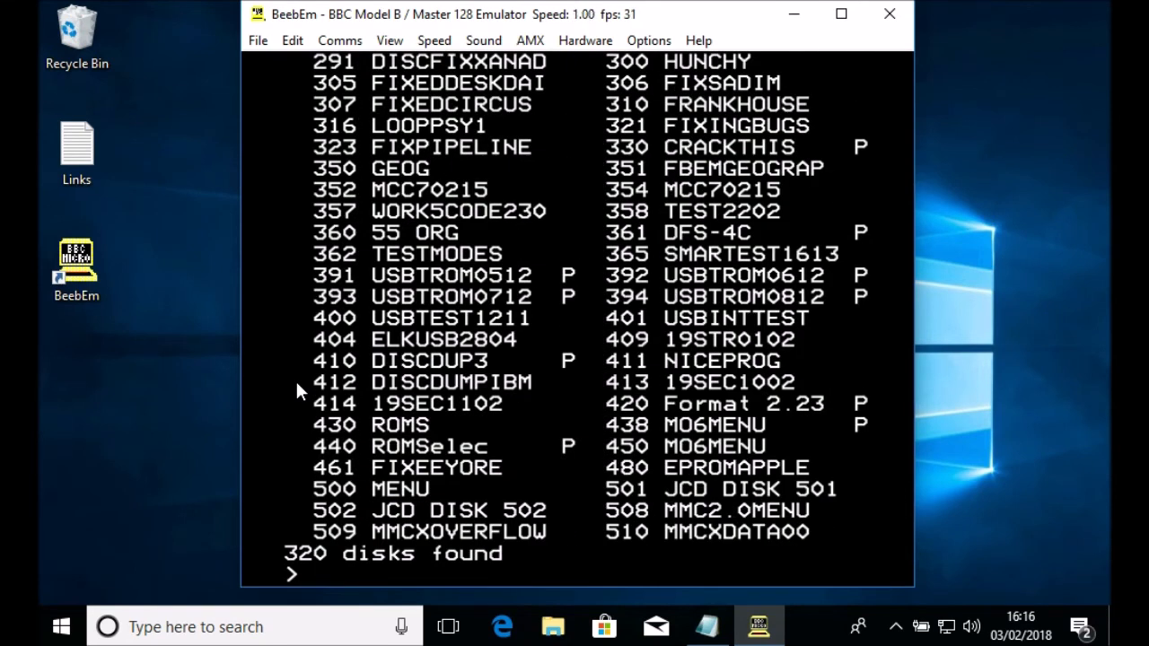
Show the DUTILS command reference again with *HELP DUTILS
{"action": "type", "text": "*DUTI"}
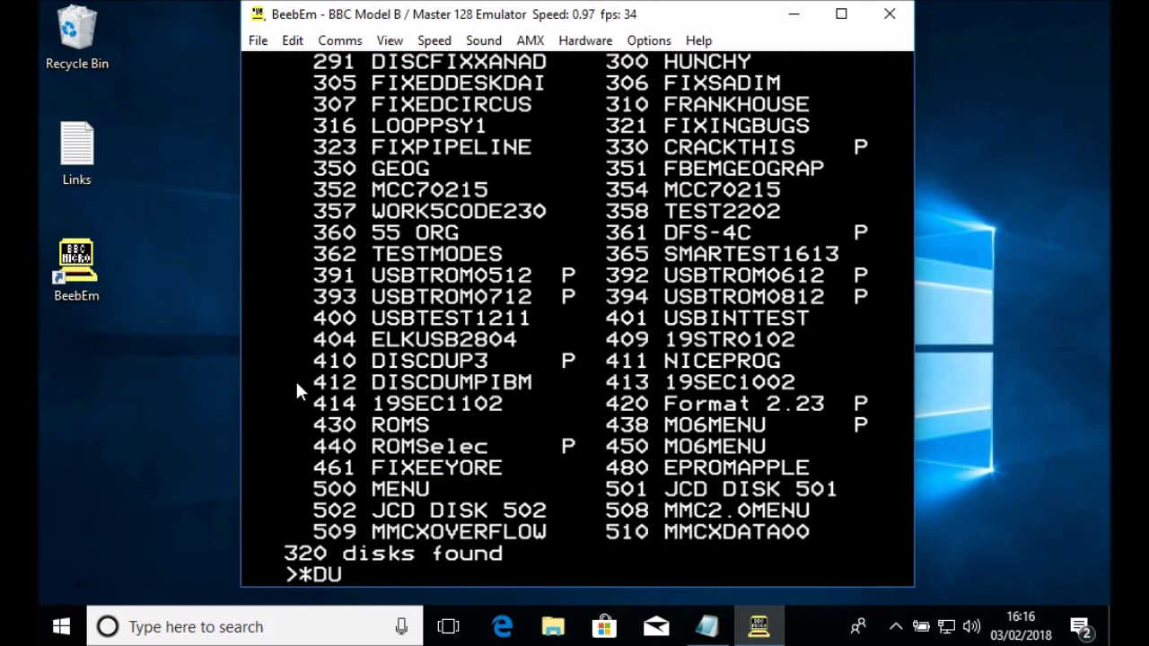
{"action": "key", "text": "BackSpace"}
{"action": "key", "text": "BackSpace"}
{"action": "key", "text": "BackSpace"}
{"action": "key", "text": "BackSpace"}
{"action": "type", "text": "HELP DUTILS"}
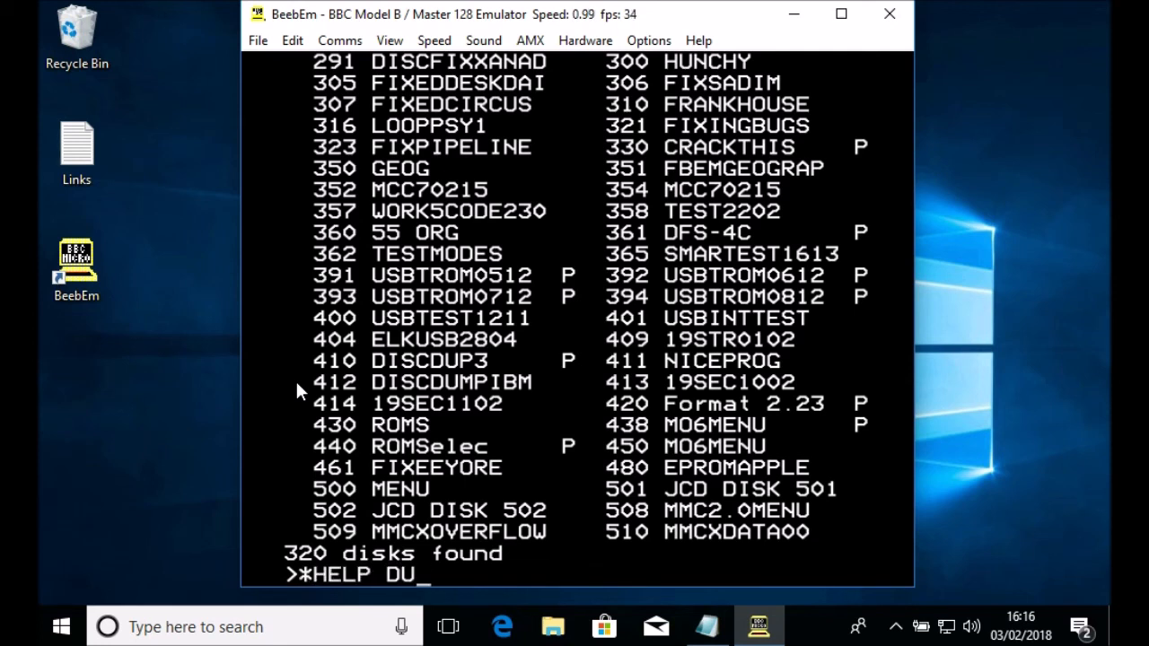
{"action": "key", "text": "Return"}
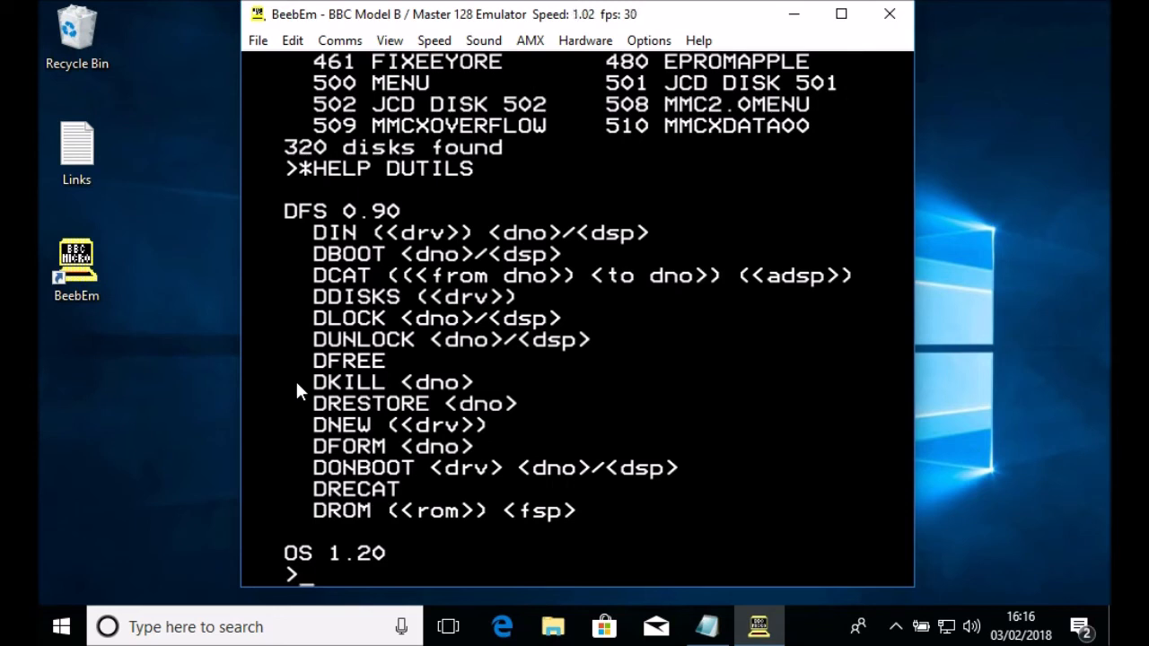
Lock disk 501 with *DLOCK 501 and list all disks with *DCAT to check its protection
{"action": "type", "text": "*DLOCK"}
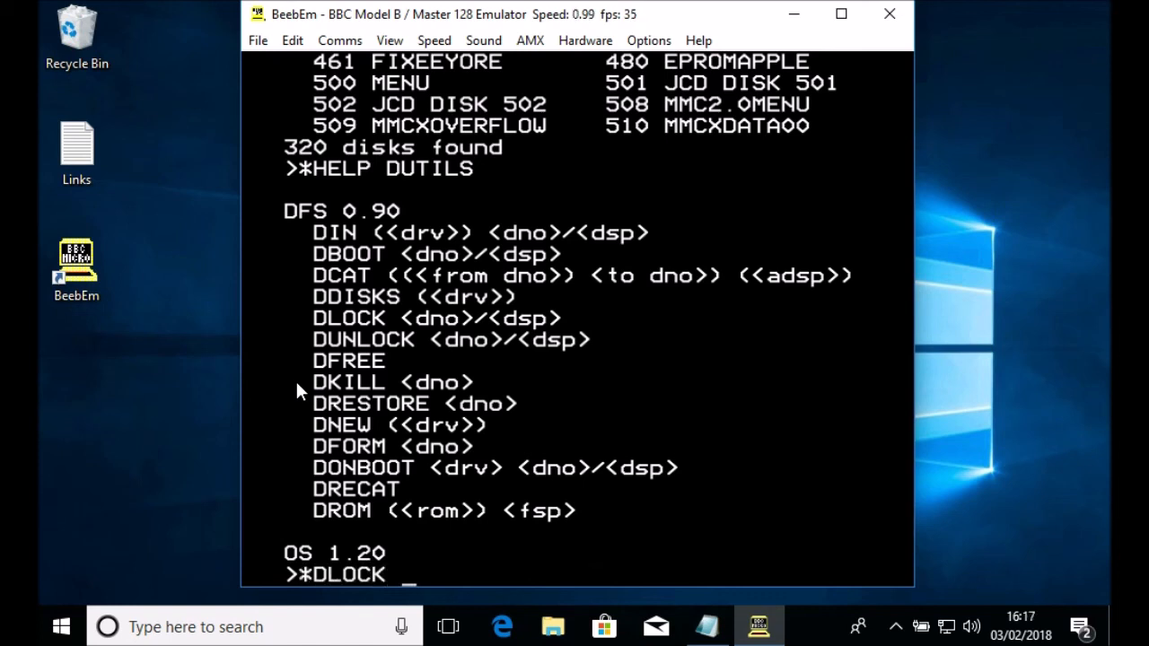
{"action": "type", "text": " 501"}
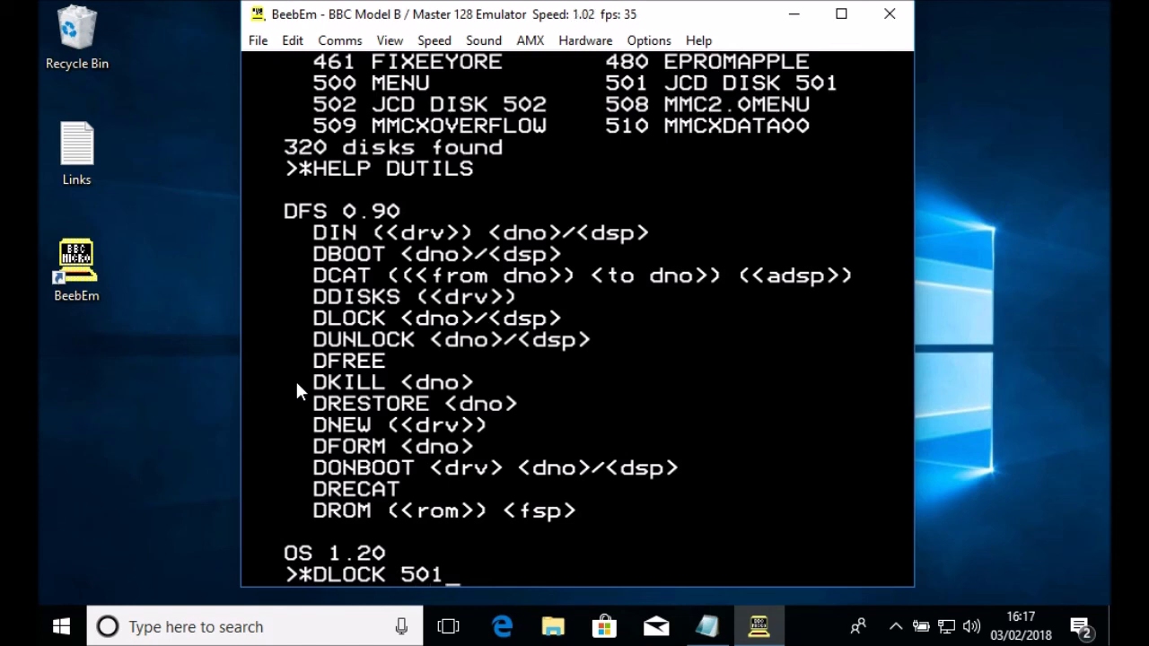
{"action": "key", "text": "Return"}
{"action": "type", "text": "*DCA"}
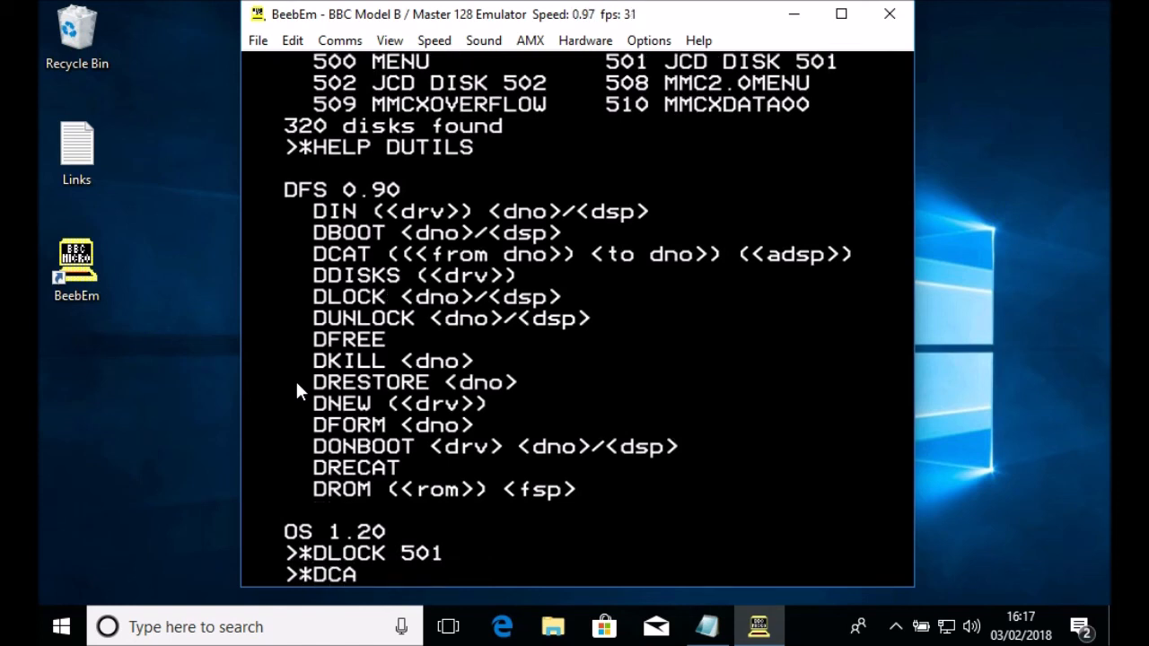
{"action": "key", "text": "Return"}
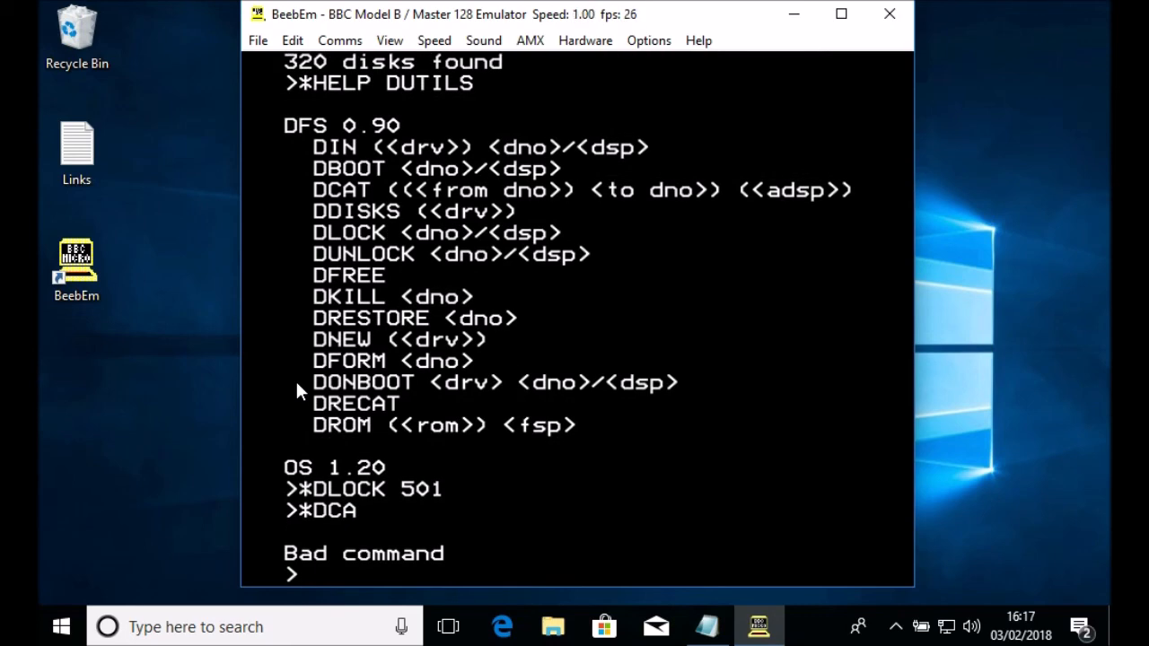
{"action": "type", "text": "*DCAT"}
{"action": "key", "text": "Return"}
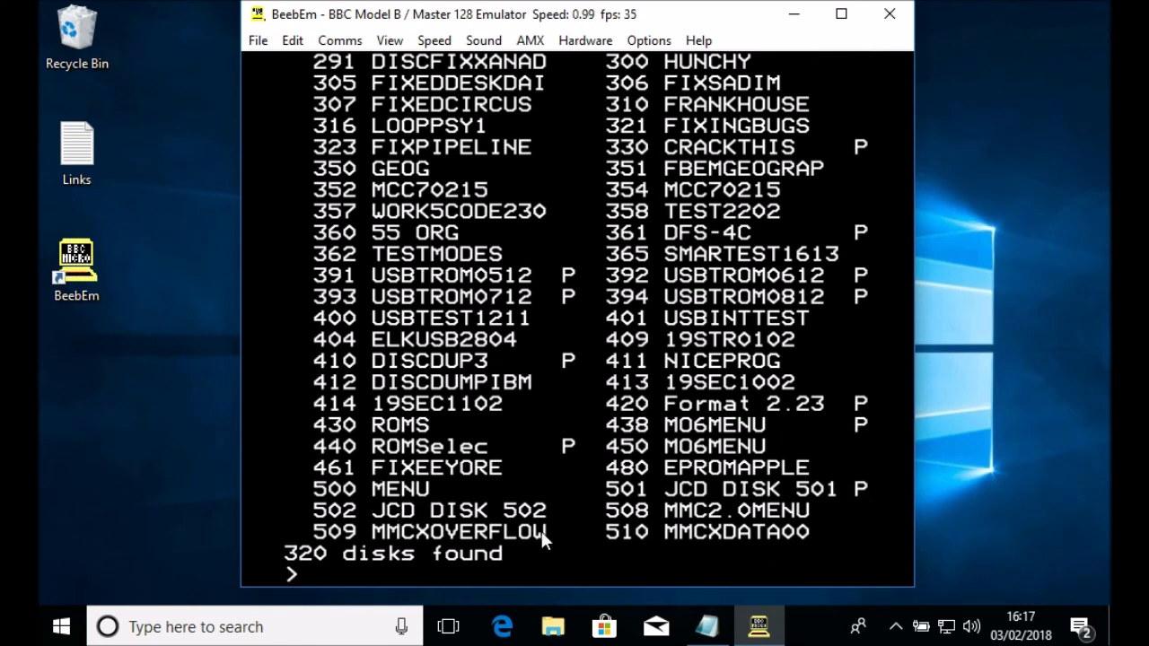
Try to kill the locked disk 501 directly with *DKILL 501
{"action": "type", "text": "*DK"}
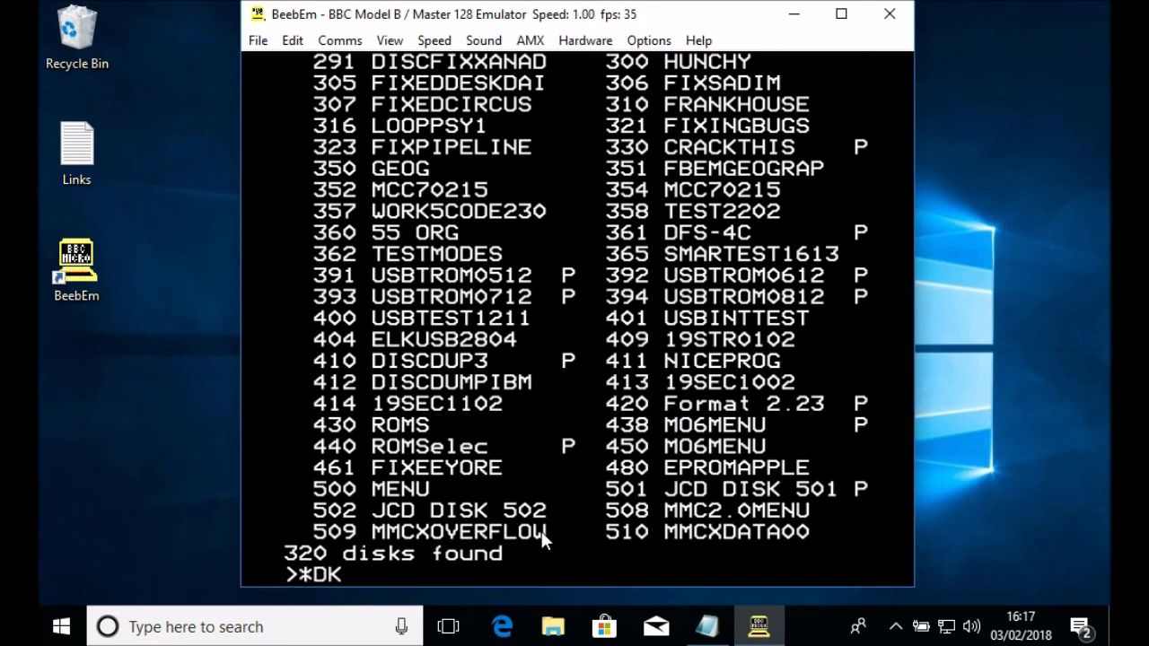
{"action": "type", "text": "ILL 502"}
{"action": "key", "text": "BackSpace"}
{"action": "type", "text": "1"}
{"action": "key", "text": "Return"}
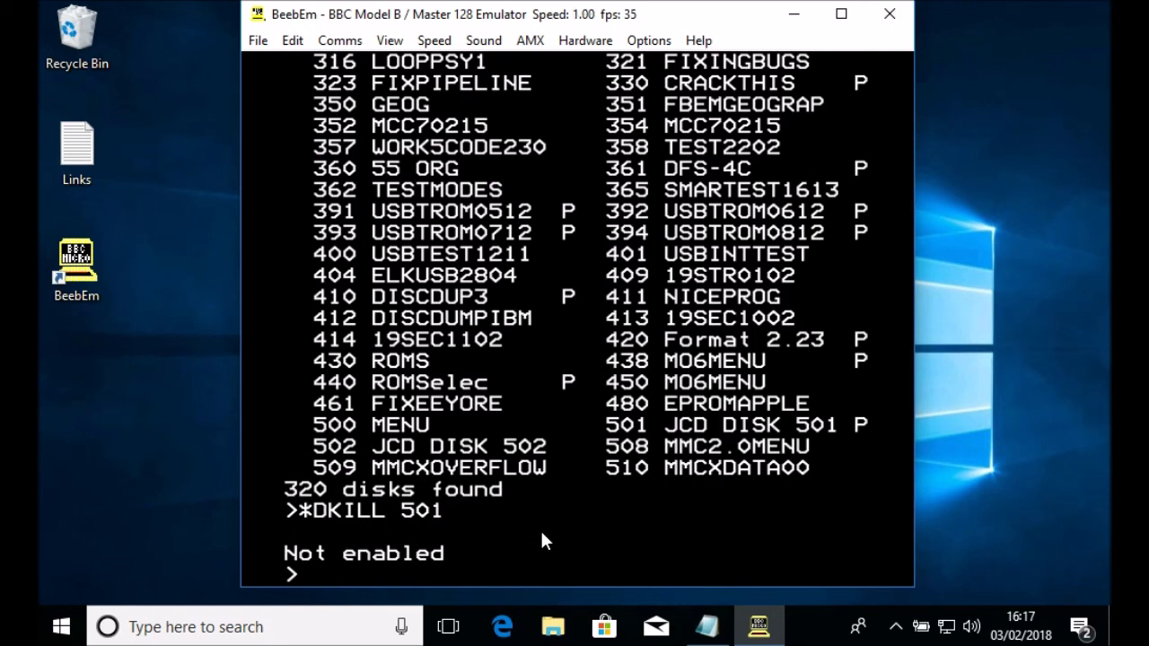
Enable destructive commands with *ENABLE and kill the locked disk 501 with *DKILL 501, answering Y
{"action": "type", "text": "*ENABLE"}
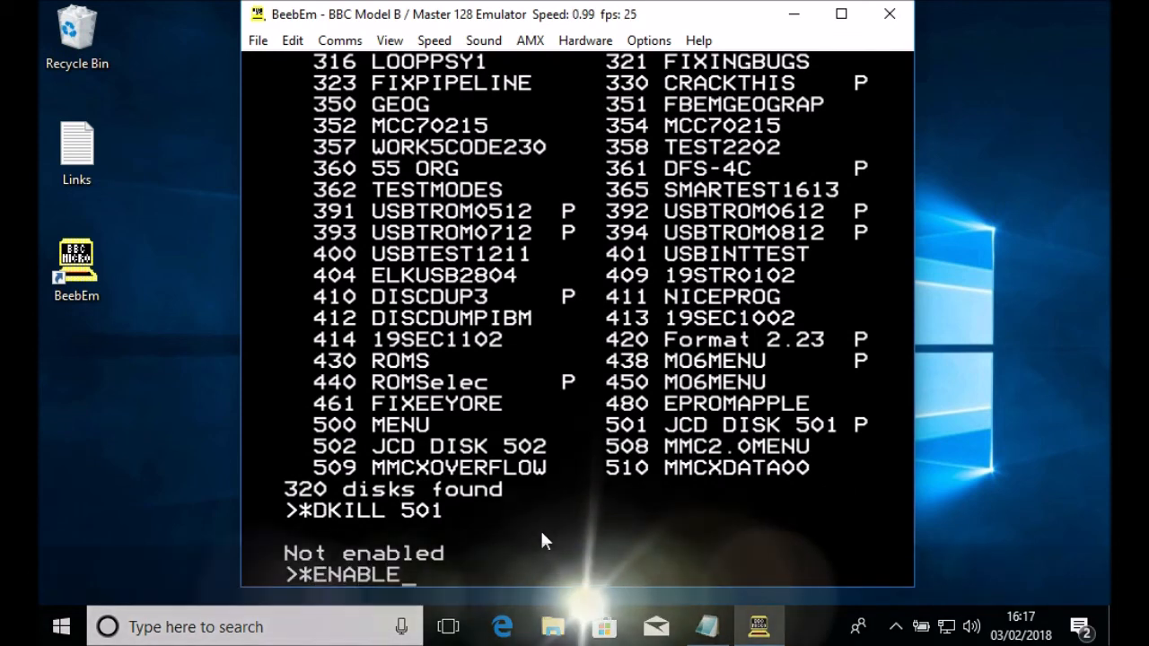
{"action": "key", "text": "Return"}
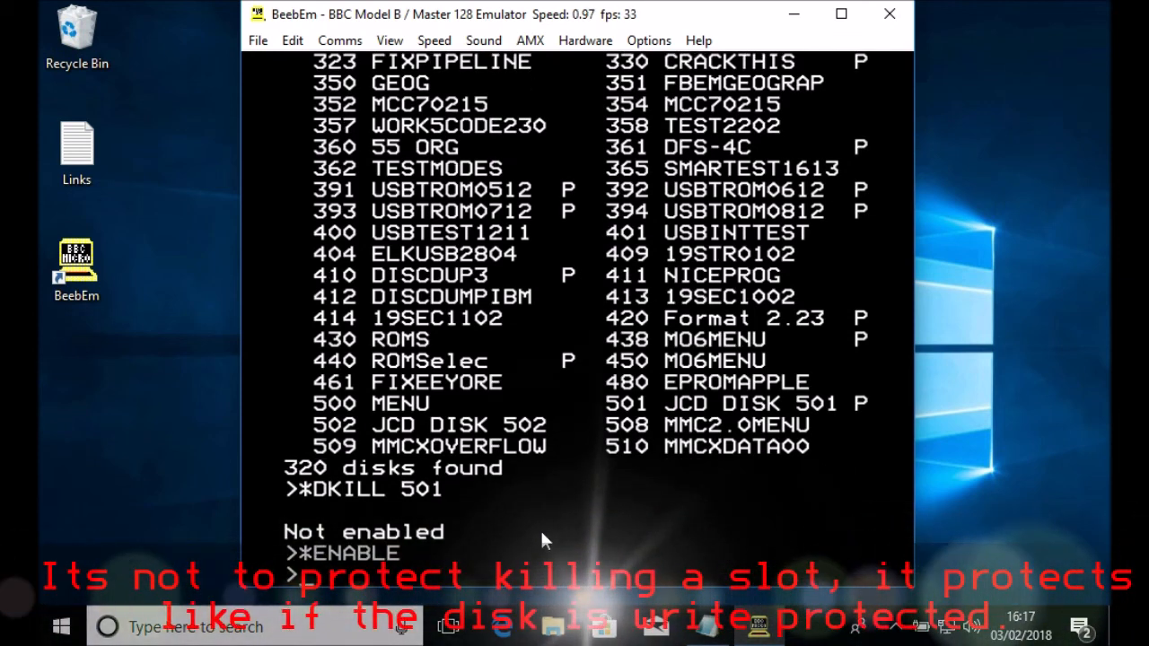
{"action": "type", "text": "*DKILL 50"}
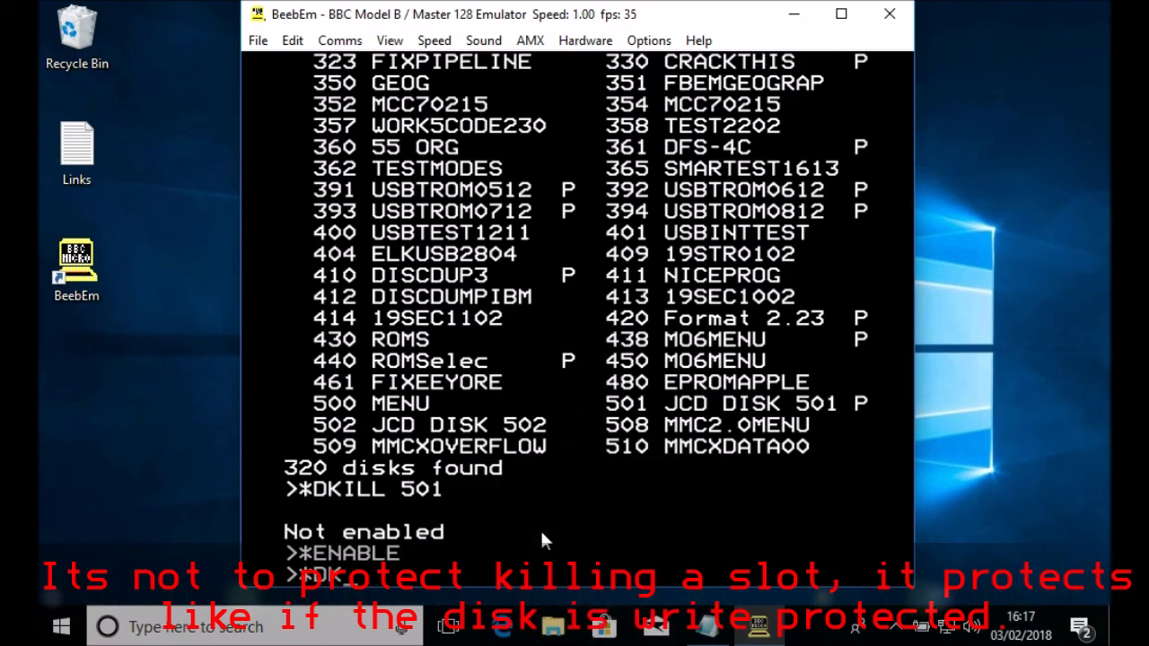
{"action": "type", "text": "1"}
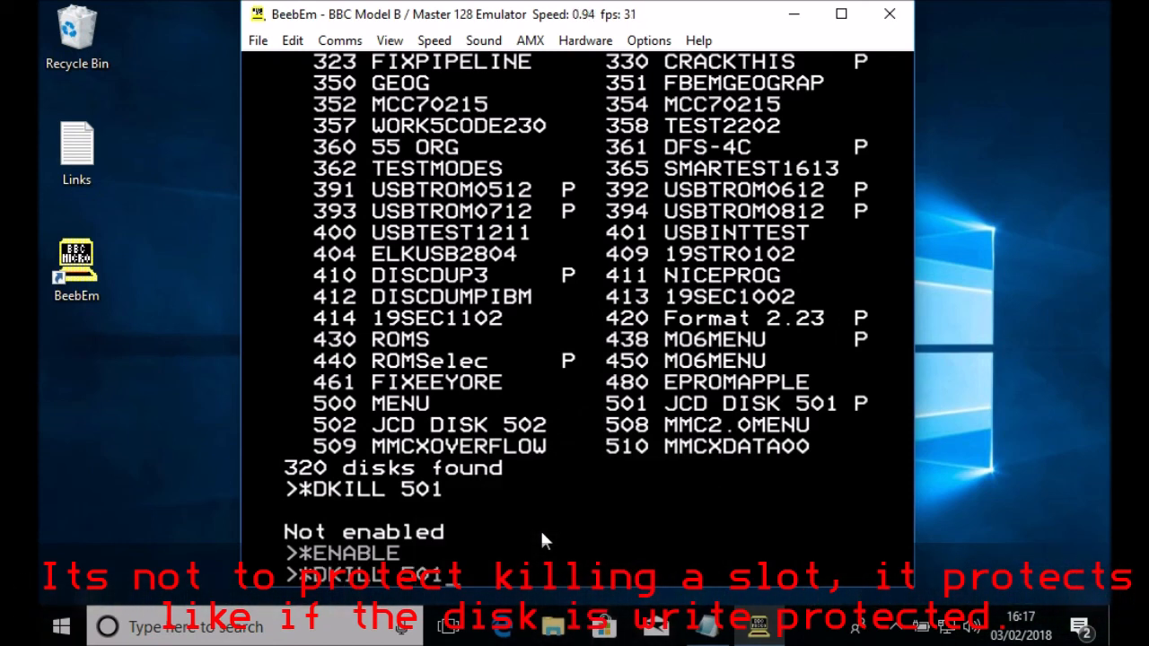
{"action": "key", "text": "Return"}
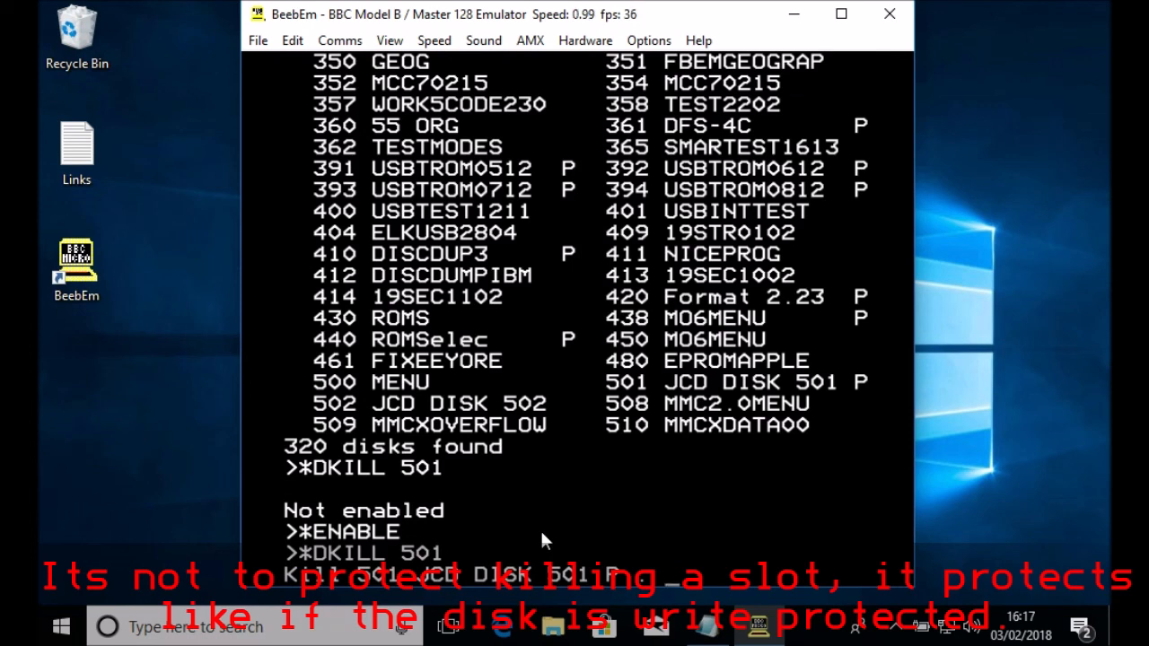
{"action": "type", "text": "Y >"}
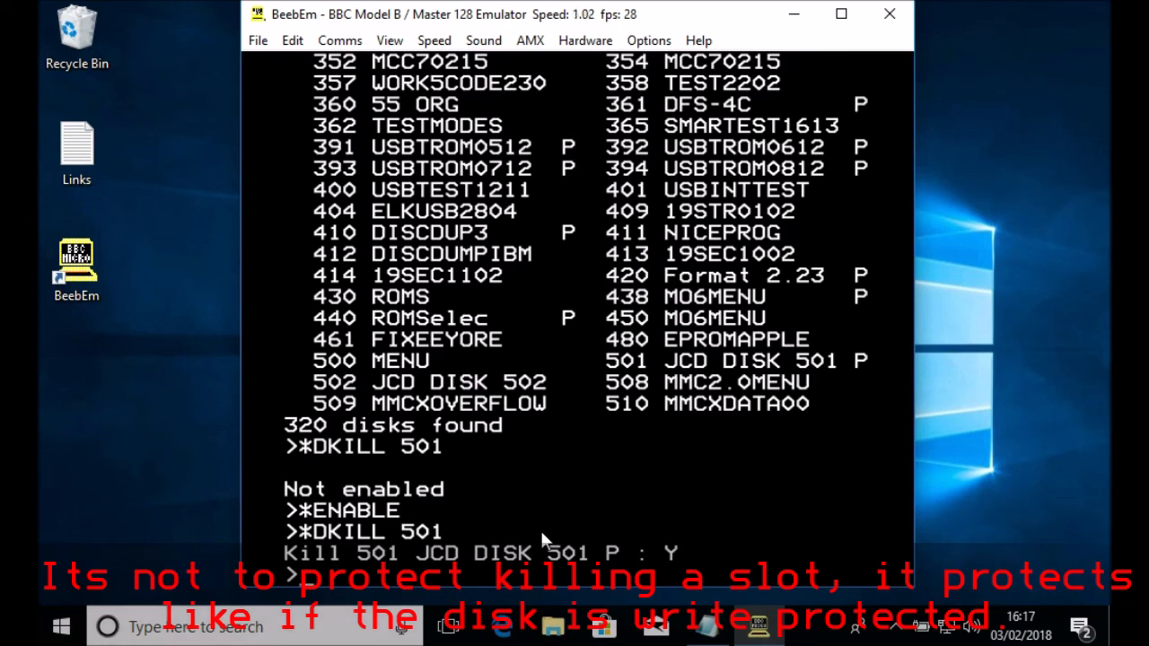
Restore disk 501 with *DRESTORE 501 and list all disks with *DCAT to check its protection
{"action": "type", "text": "*DRESTORE 501"}
{"action": "key", "text": "Return"}
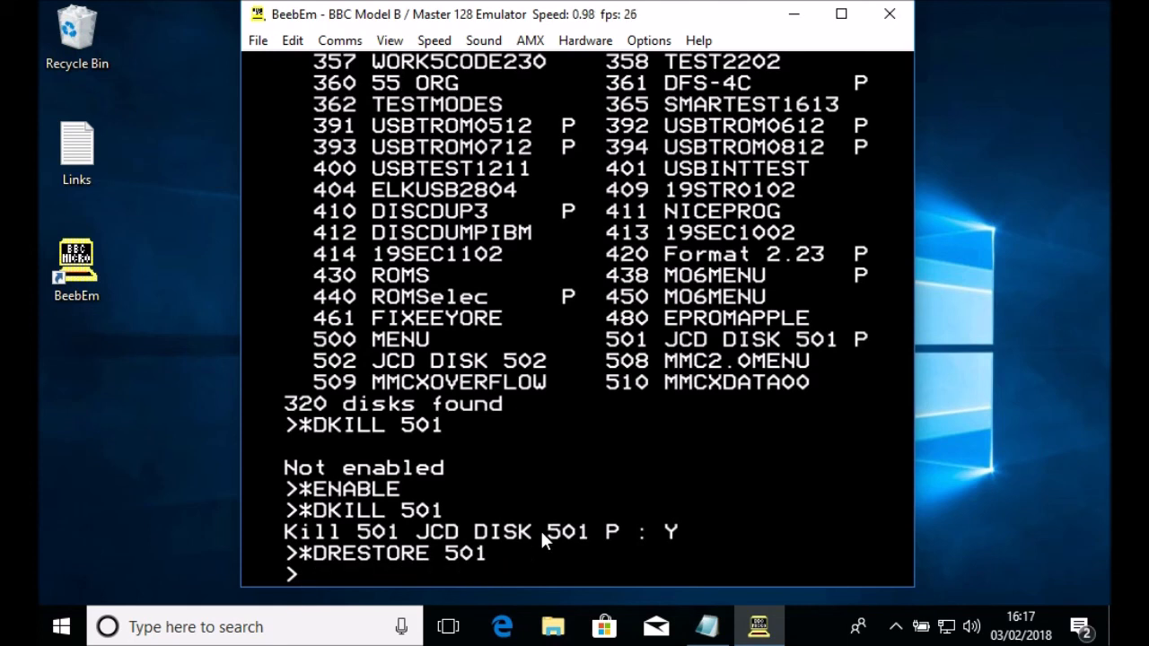
{"action": "type", "text": "*DCAT"}
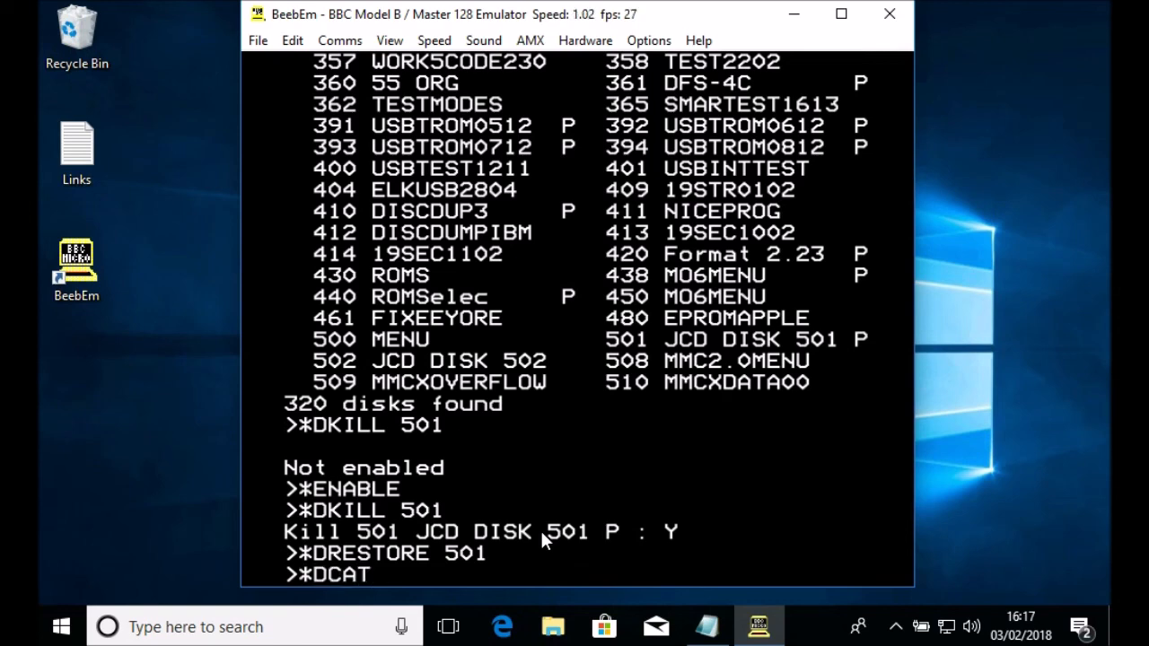
{"action": "key", "text": "Return"}
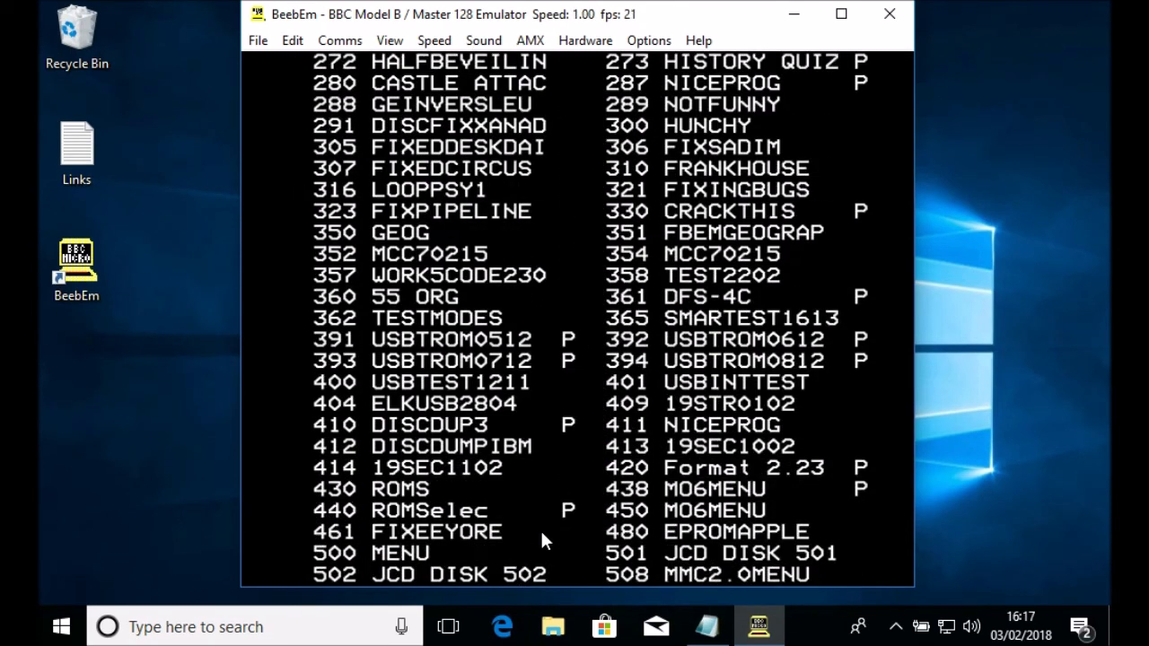
Show the DUTILS command reference once more with *HELP DUTILS
{"action": "type", "text": "*"}
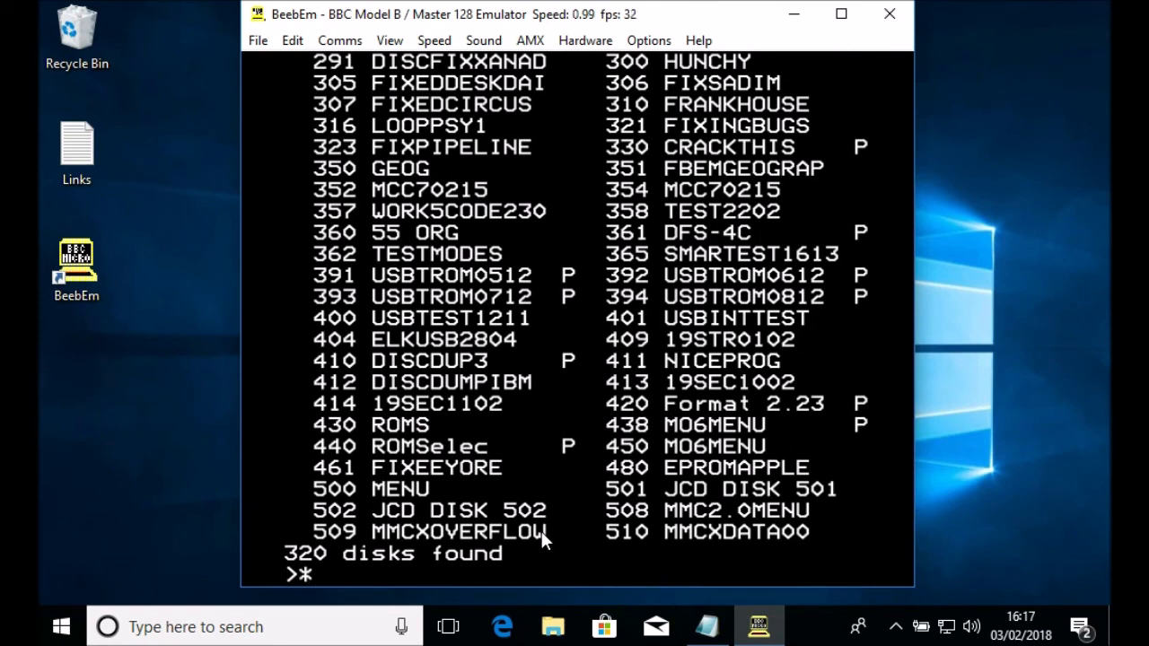
{"action": "type", "text": "HELP DUTILS"}
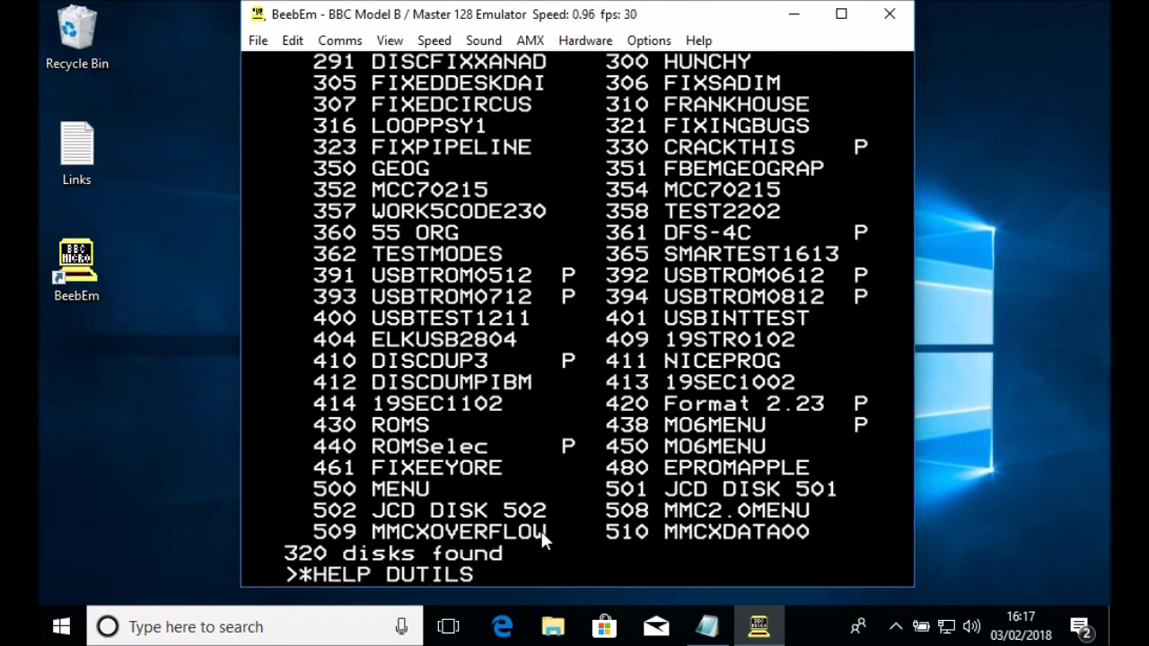
{"action": "key", "text": "Return"}
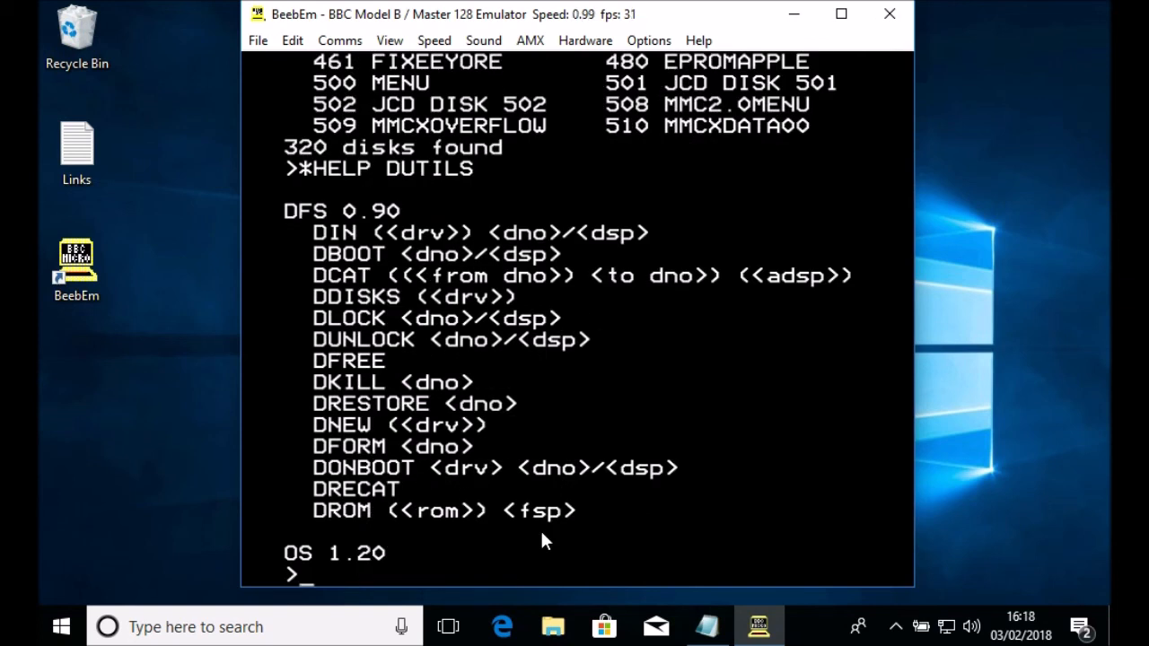
List the disks inserted in the drives with *DDISKS and show the DFS command reference with *HELP DFS
{"action": "type", "text": "*DD"}
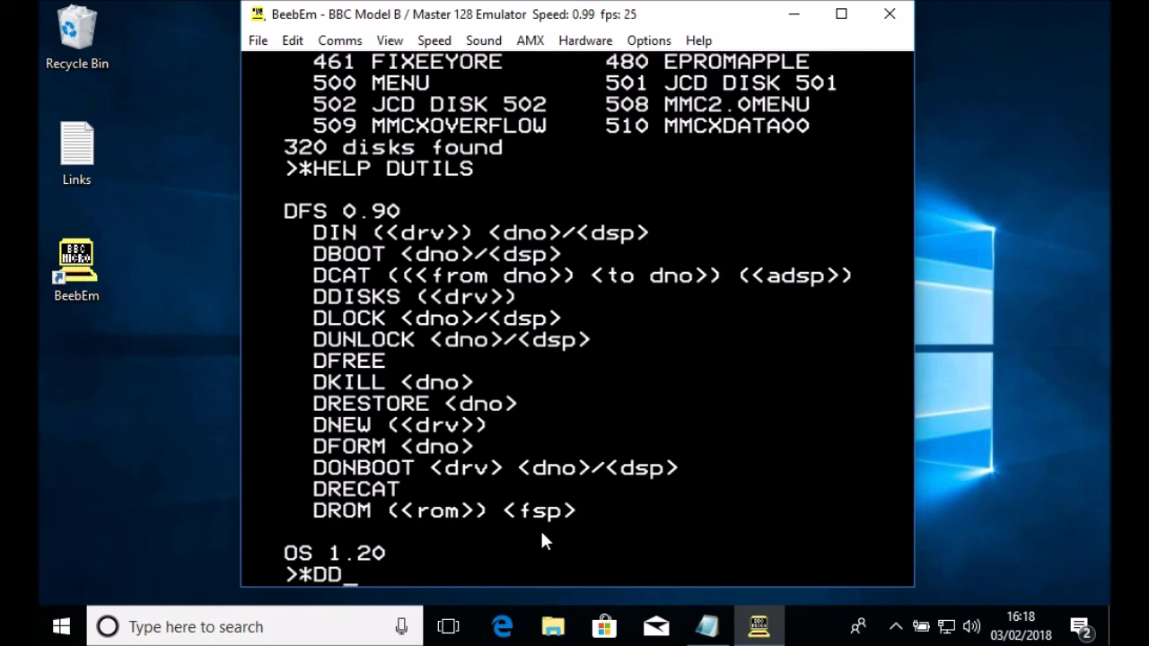
{"action": "type", "text": "ISKSK"}
{"action": "key", "text": "Return"}
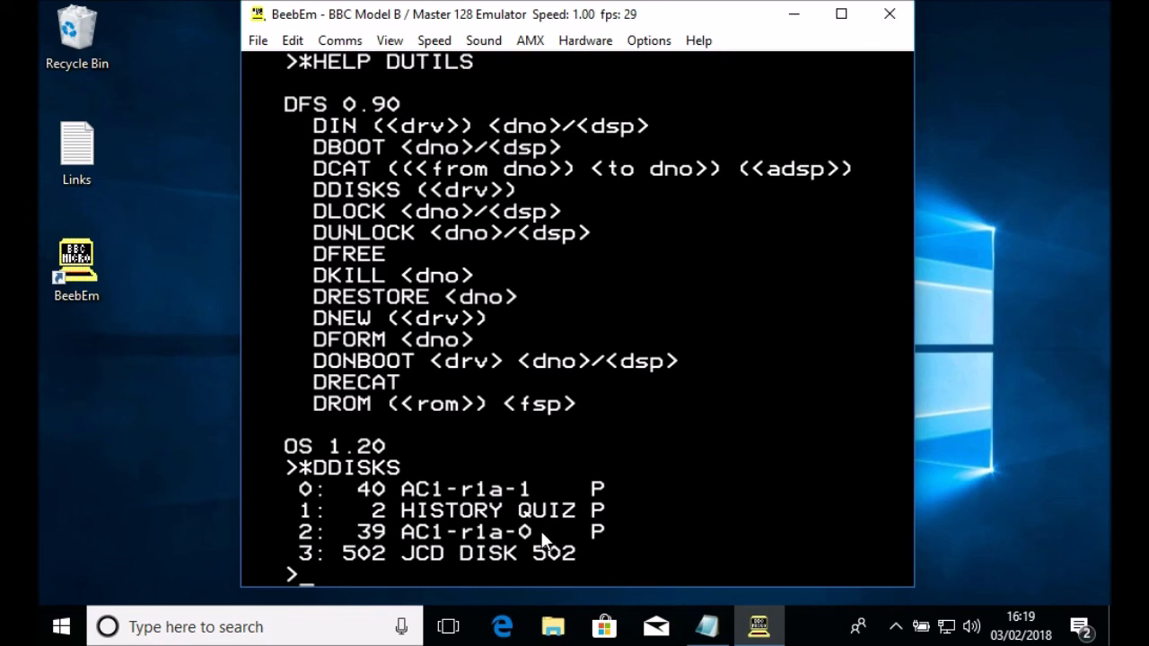
{"action": "type", "text": "*HELP DFS"}
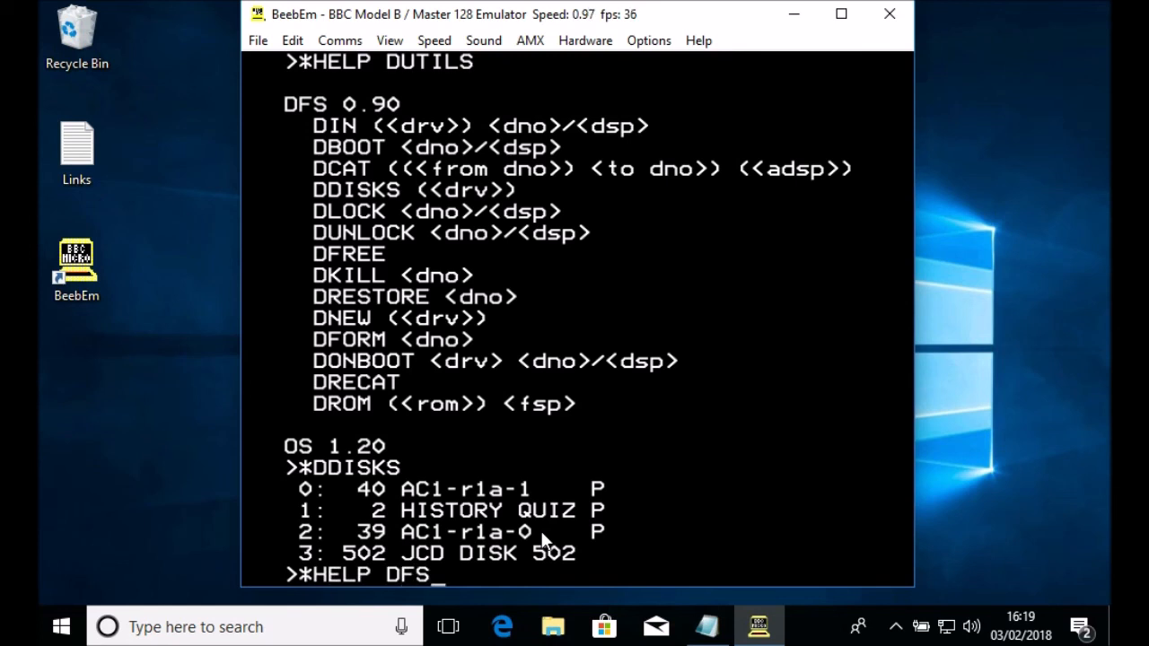
{"action": "key", "text": "Return"}
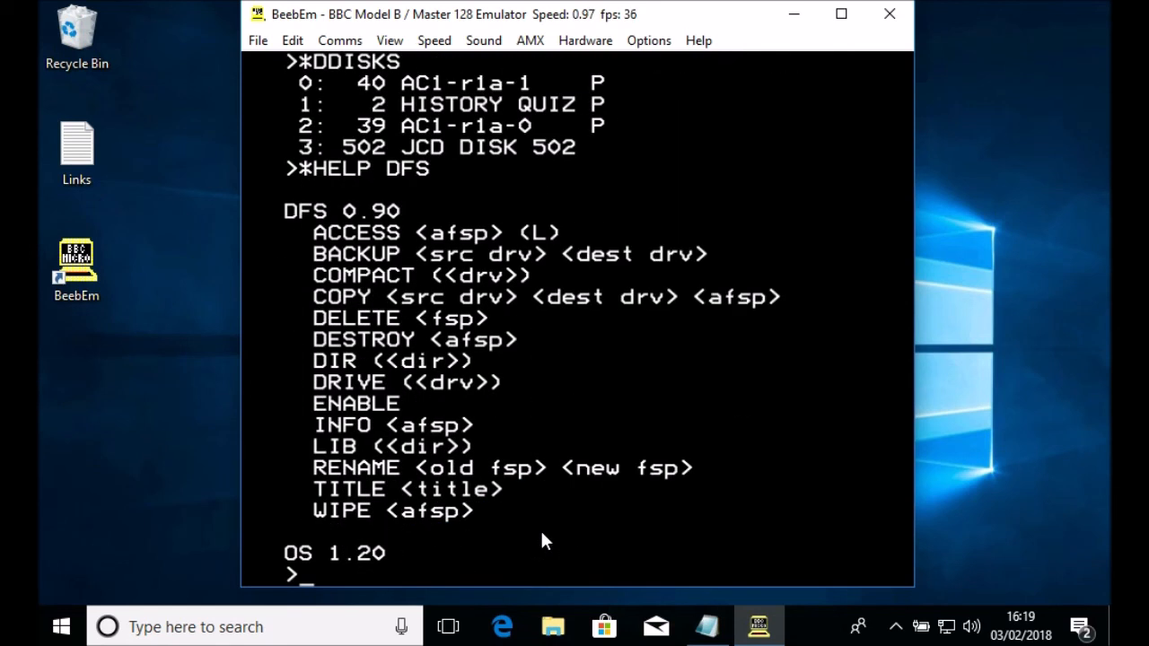